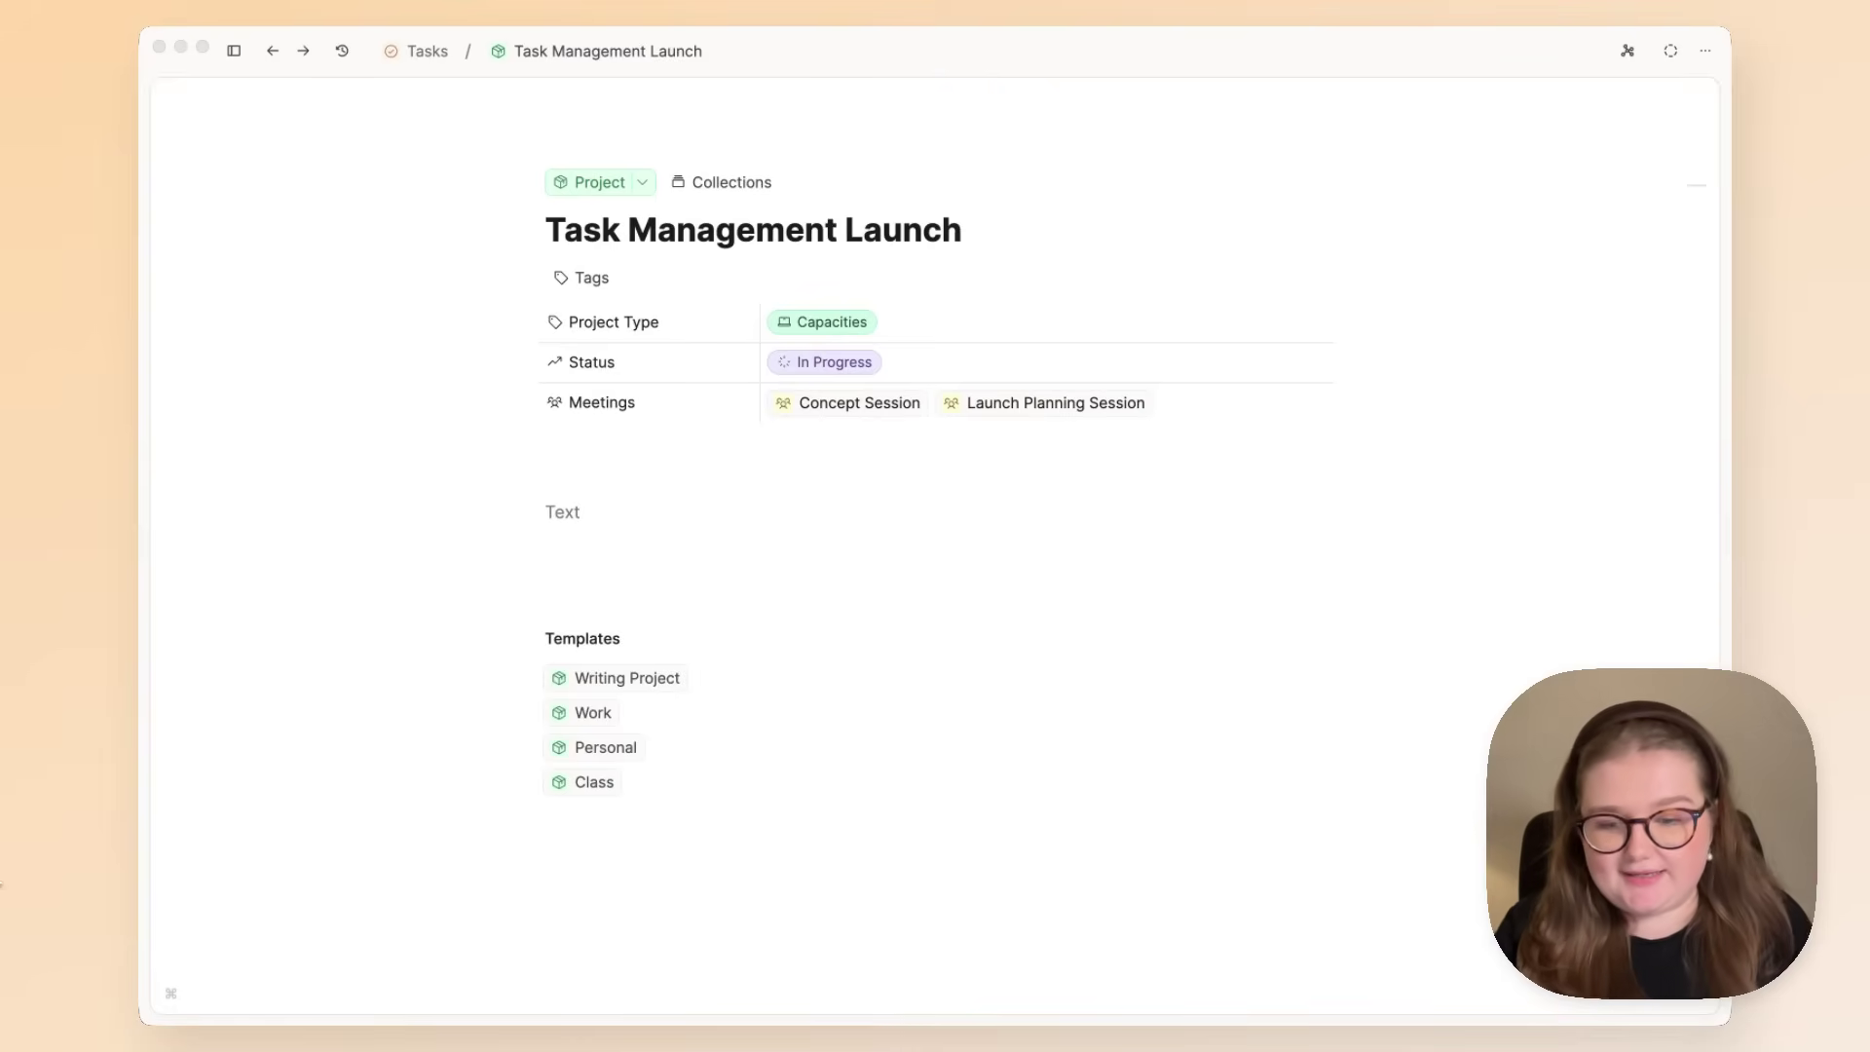
Add a 'Film Video' task to the Task Management Launch project's text area with /task.
{"action": "left_click", "coordinate": [606, 521]}
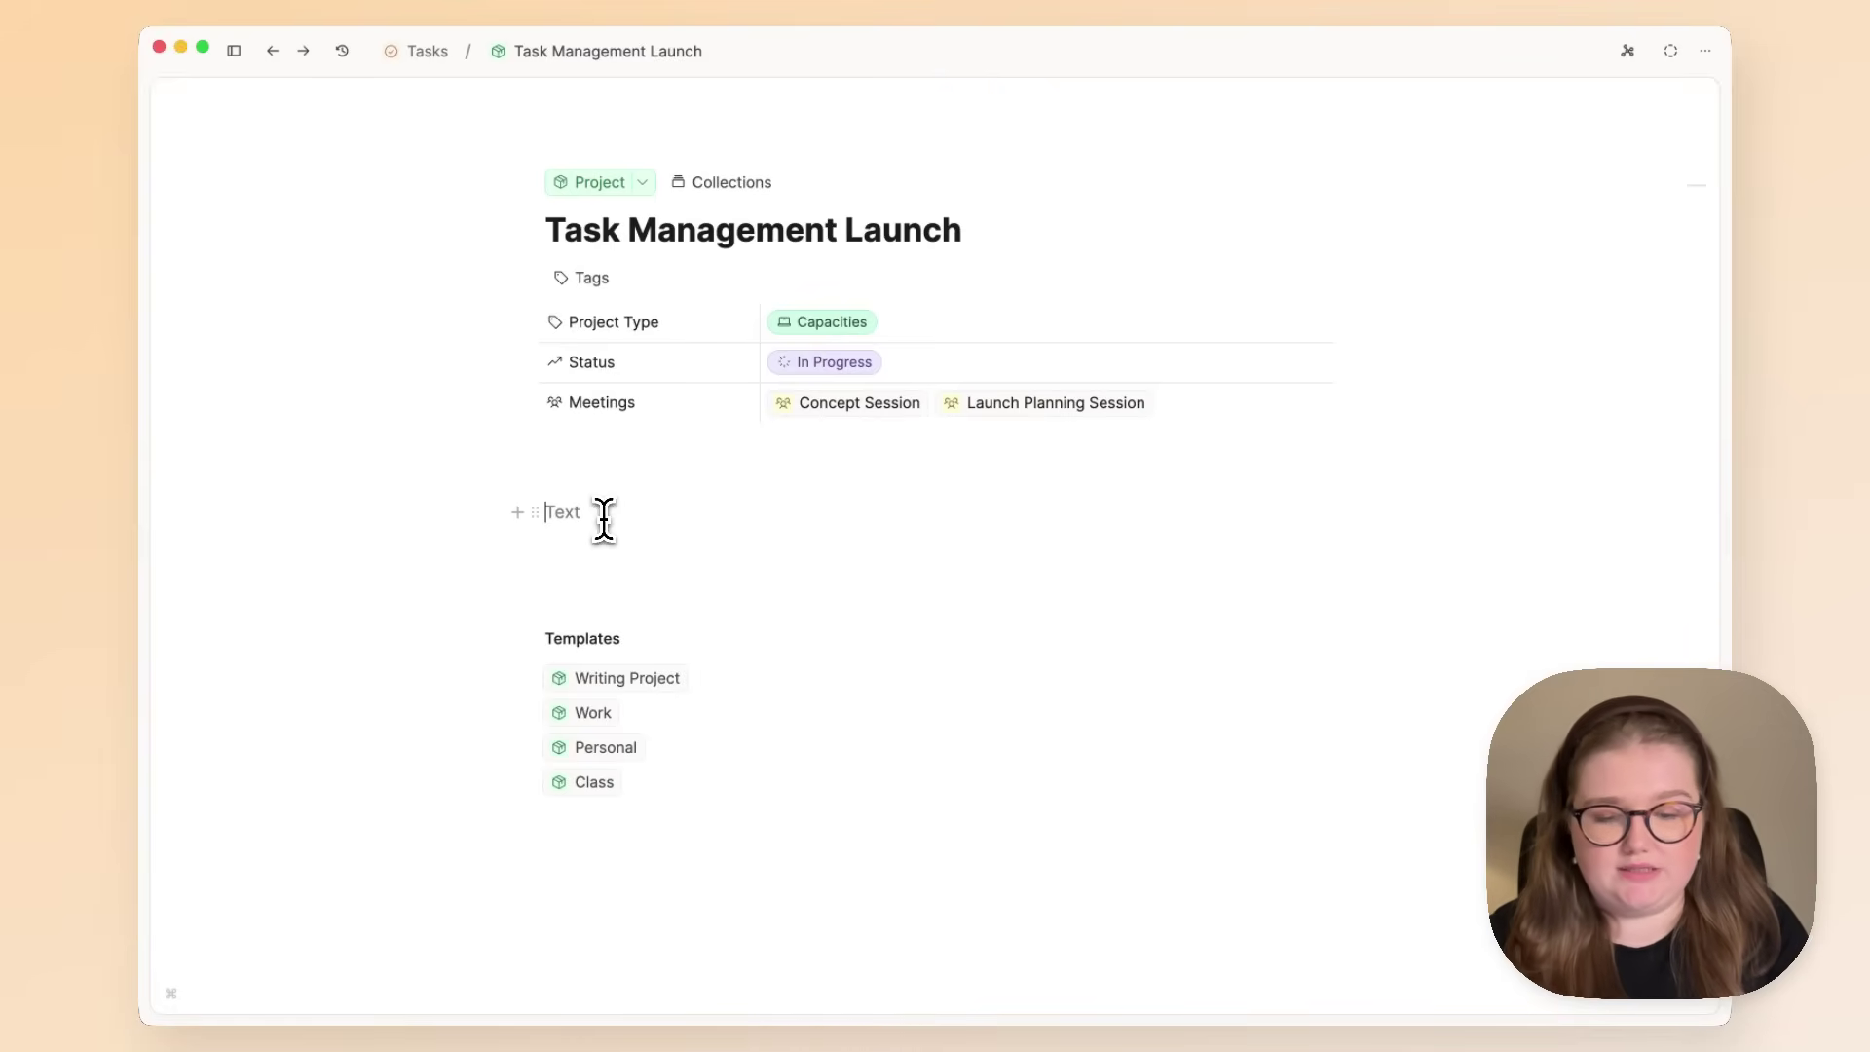
{"action": "type", "text": "/task"}
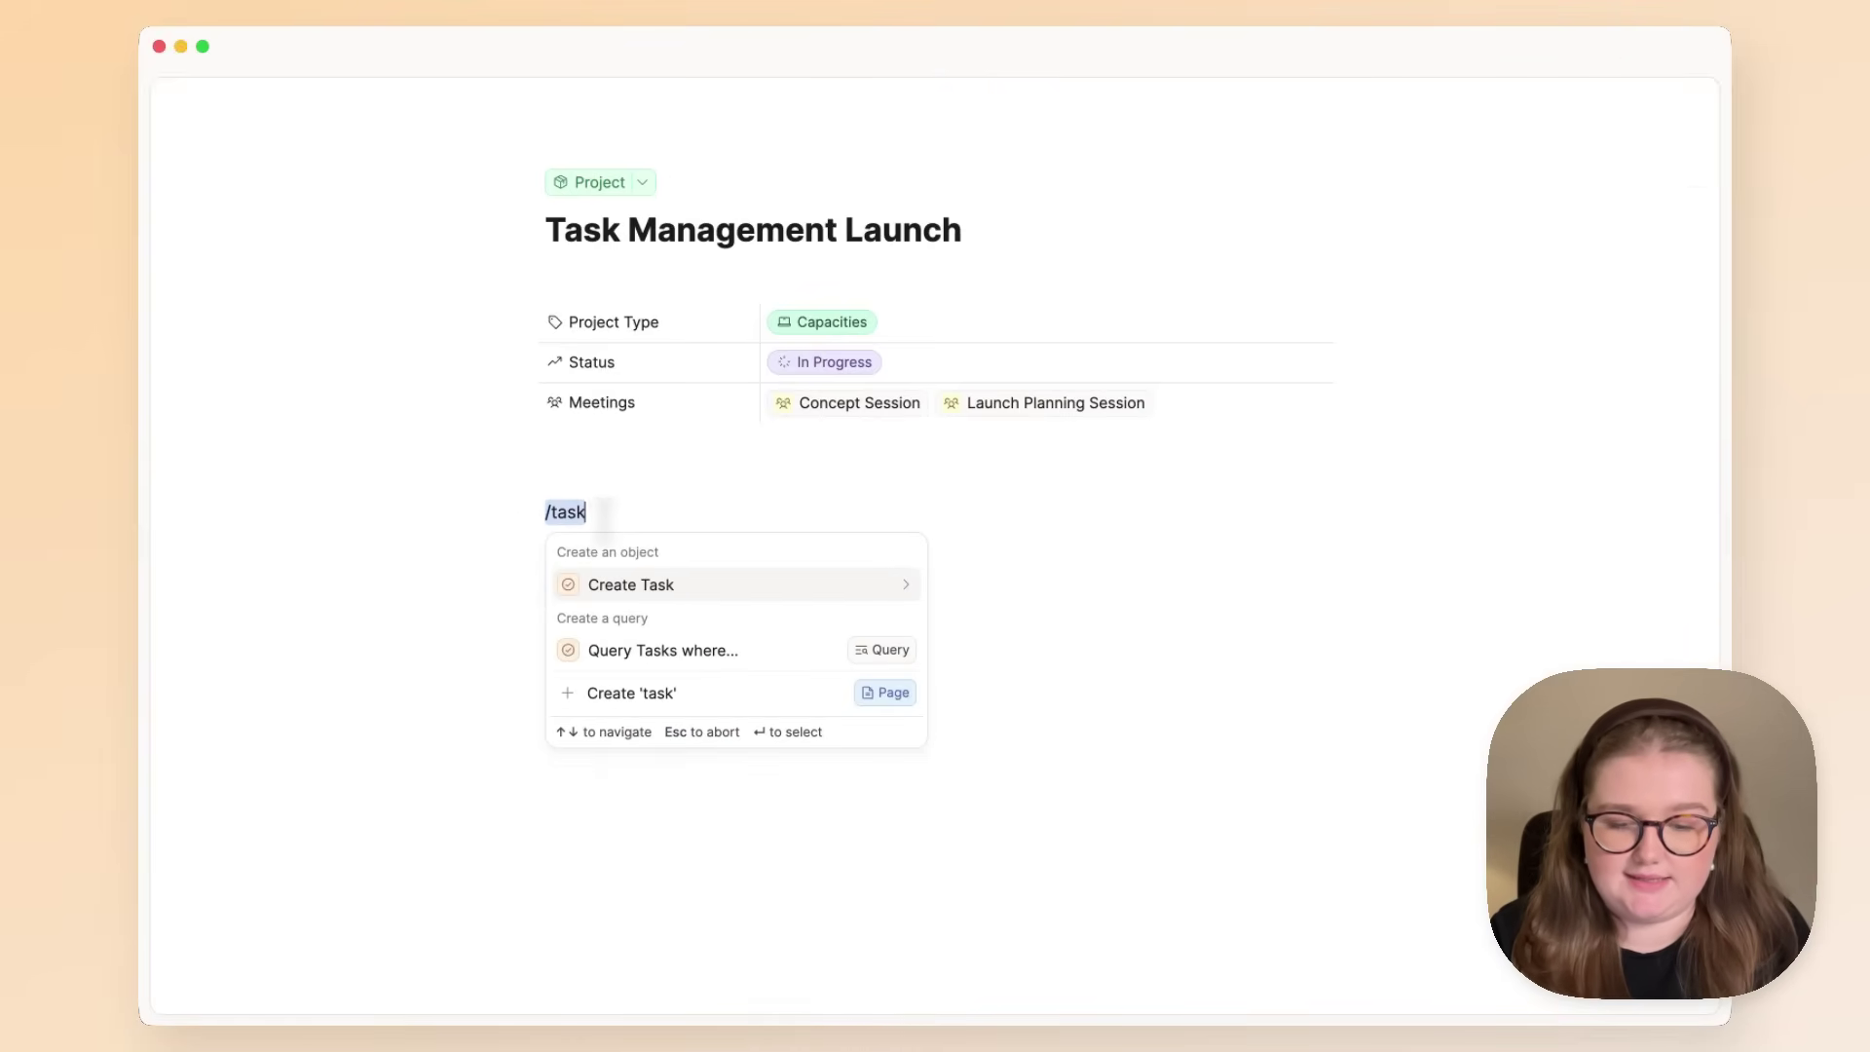
{"action": "key", "text": "Return"}
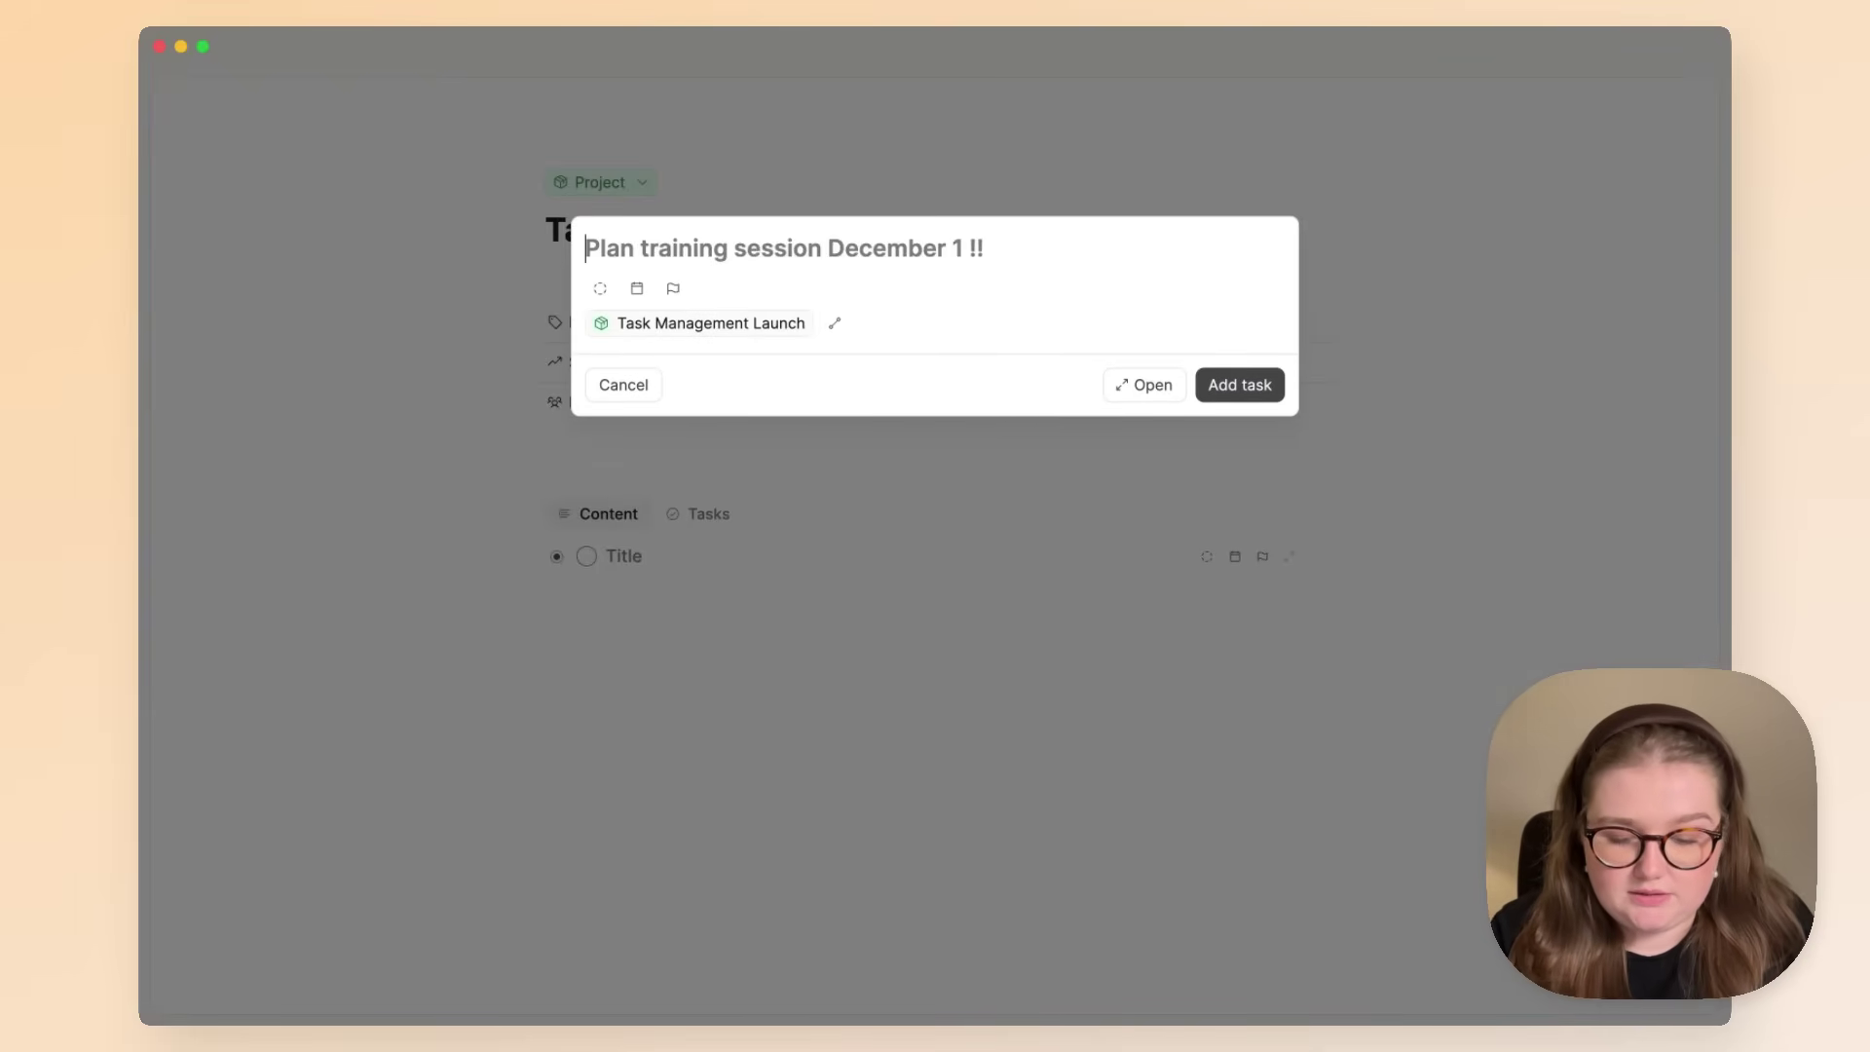
{"action": "type", "text": "Film Video"}
{"action": "key", "text": "Return"}
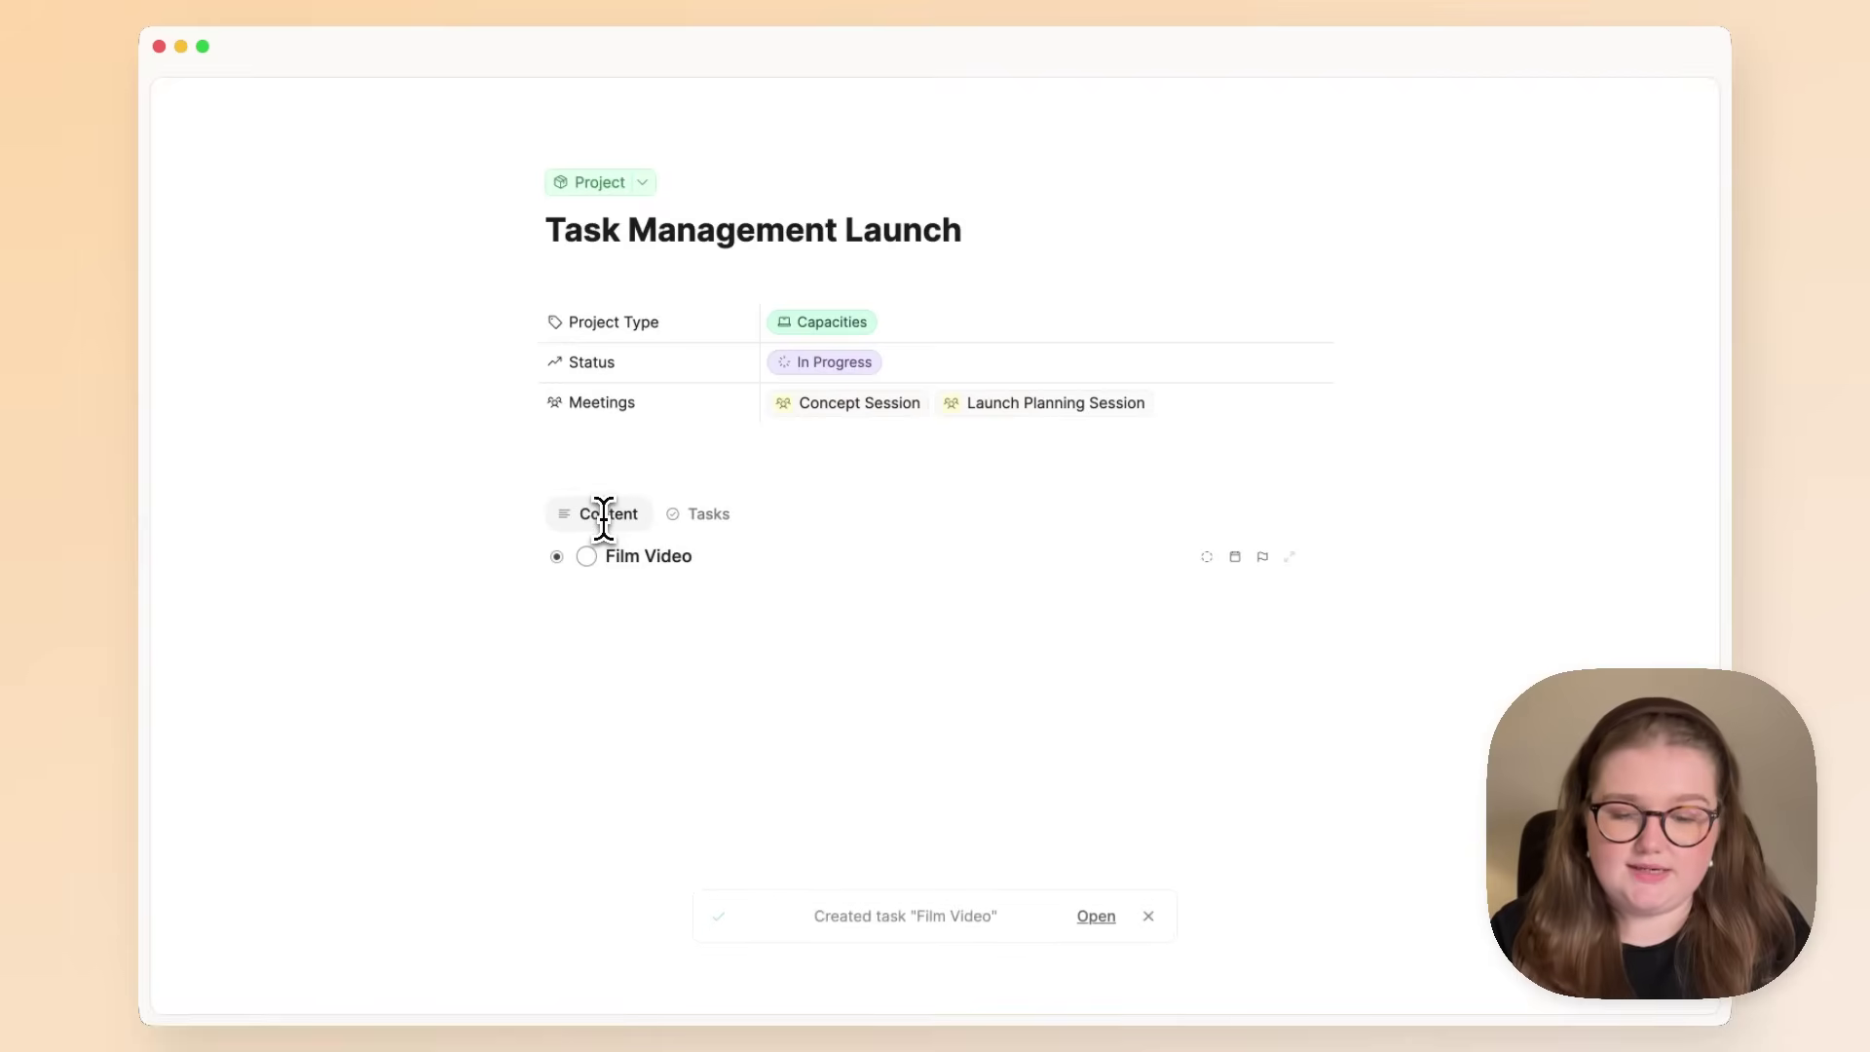
{"action": "left_click", "coordinate": [234, 57]}
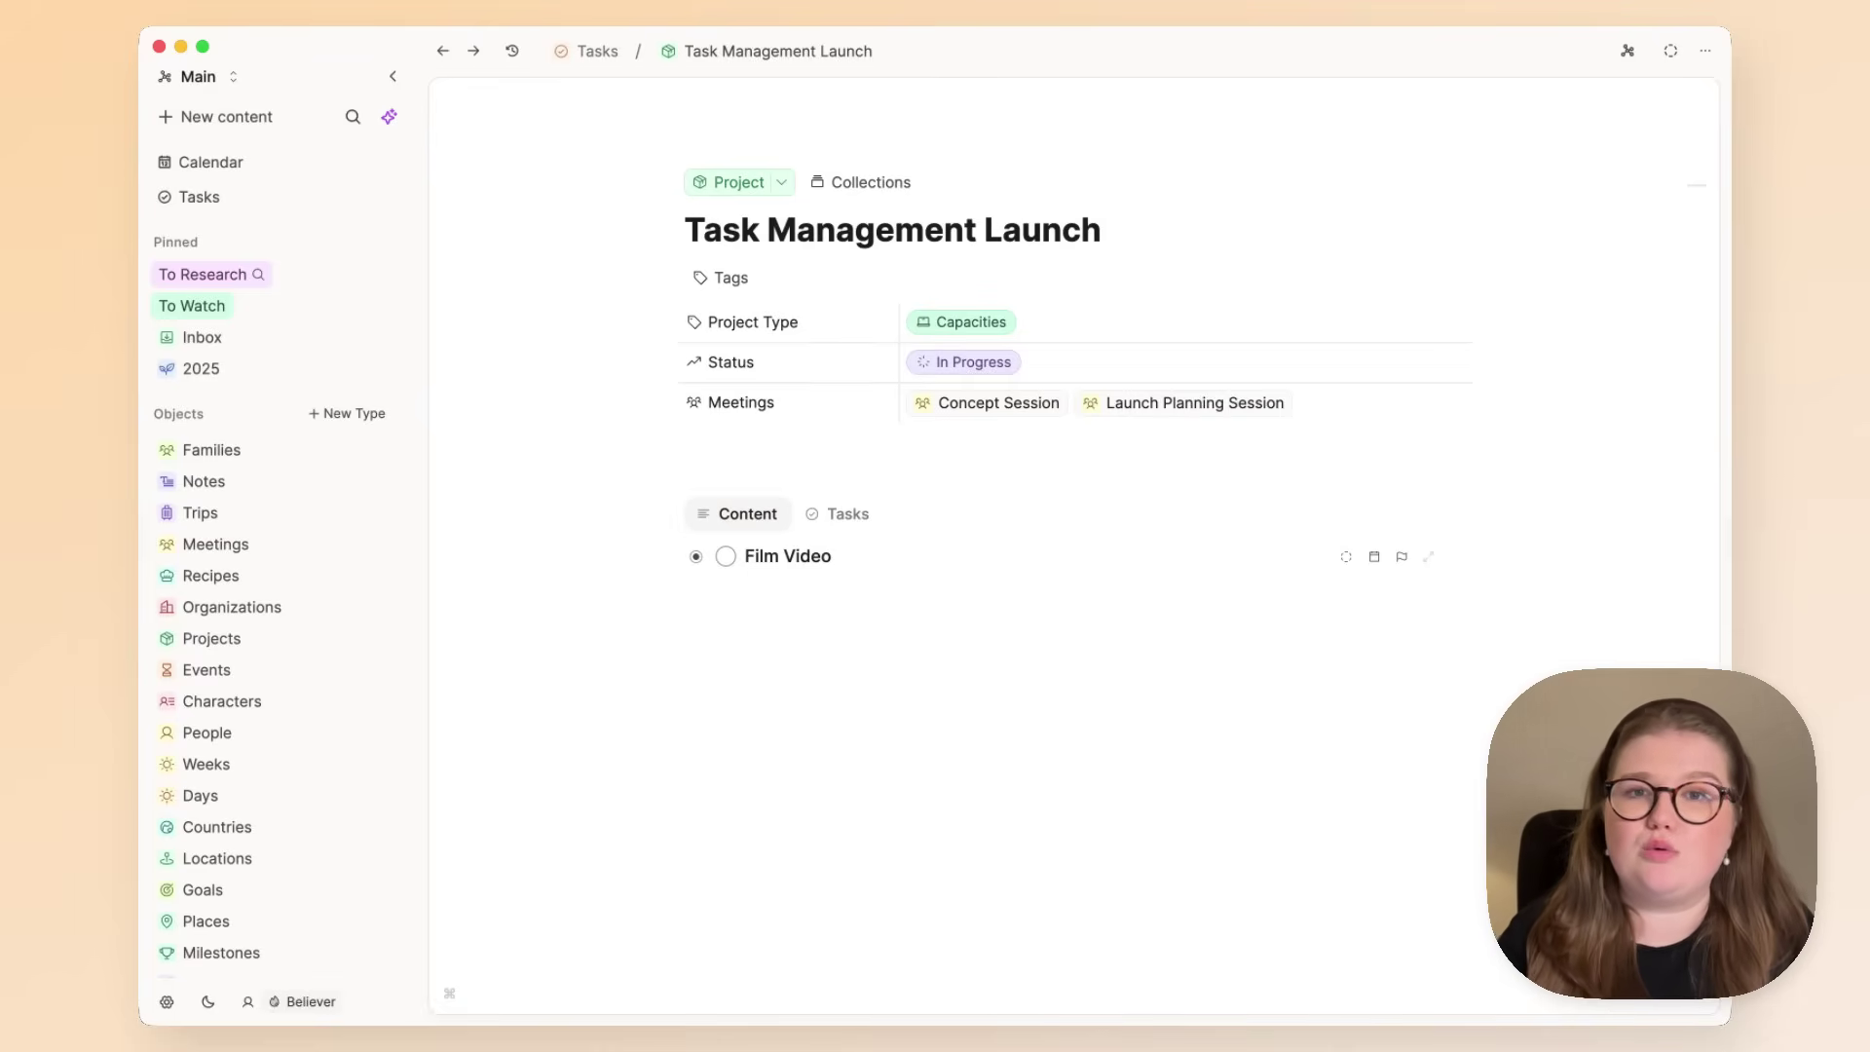
Add a bullet 'Launching W/C 8th December' below the Film Video task.
{"action": "key", "text": "super+backslash"}
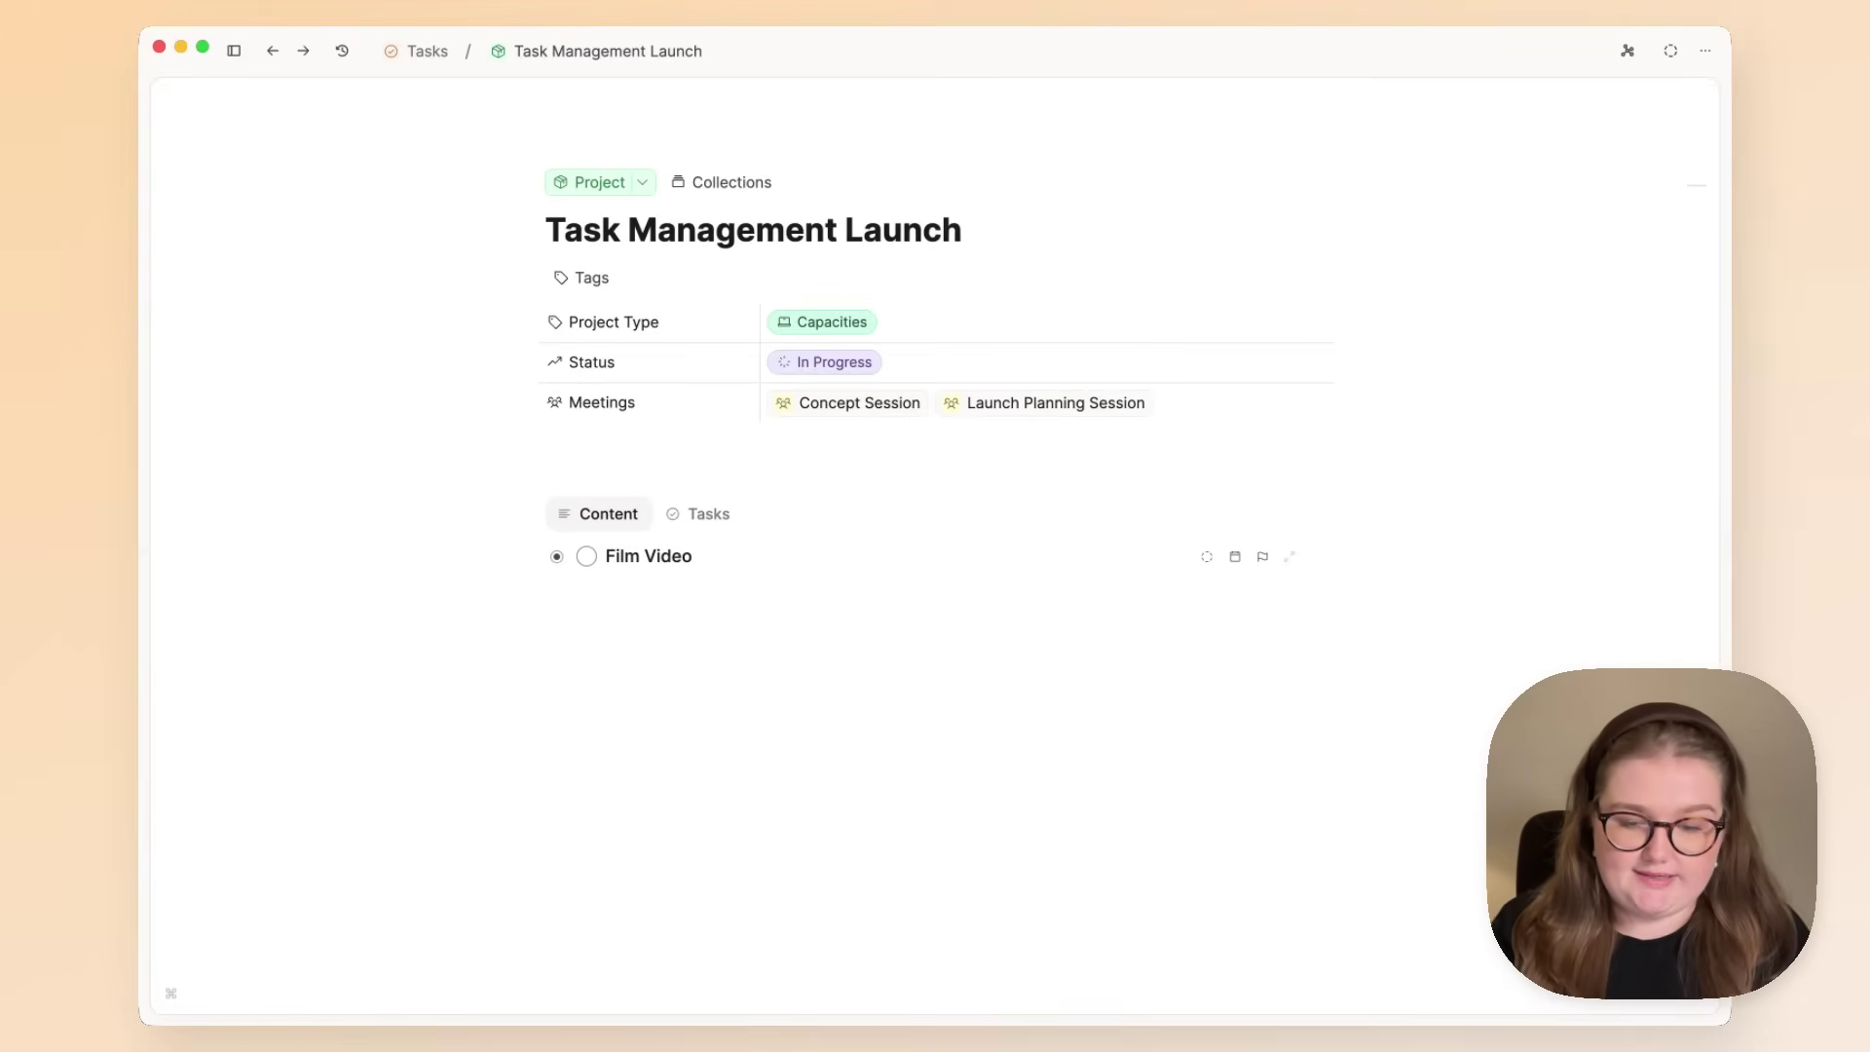
{"action": "left_click", "coordinate": [728, 629]}
{"action": "key", "text": "Return"}
{"action": "type", "text": "-"}
{"action": "key", "text": "Caps_Lock"}
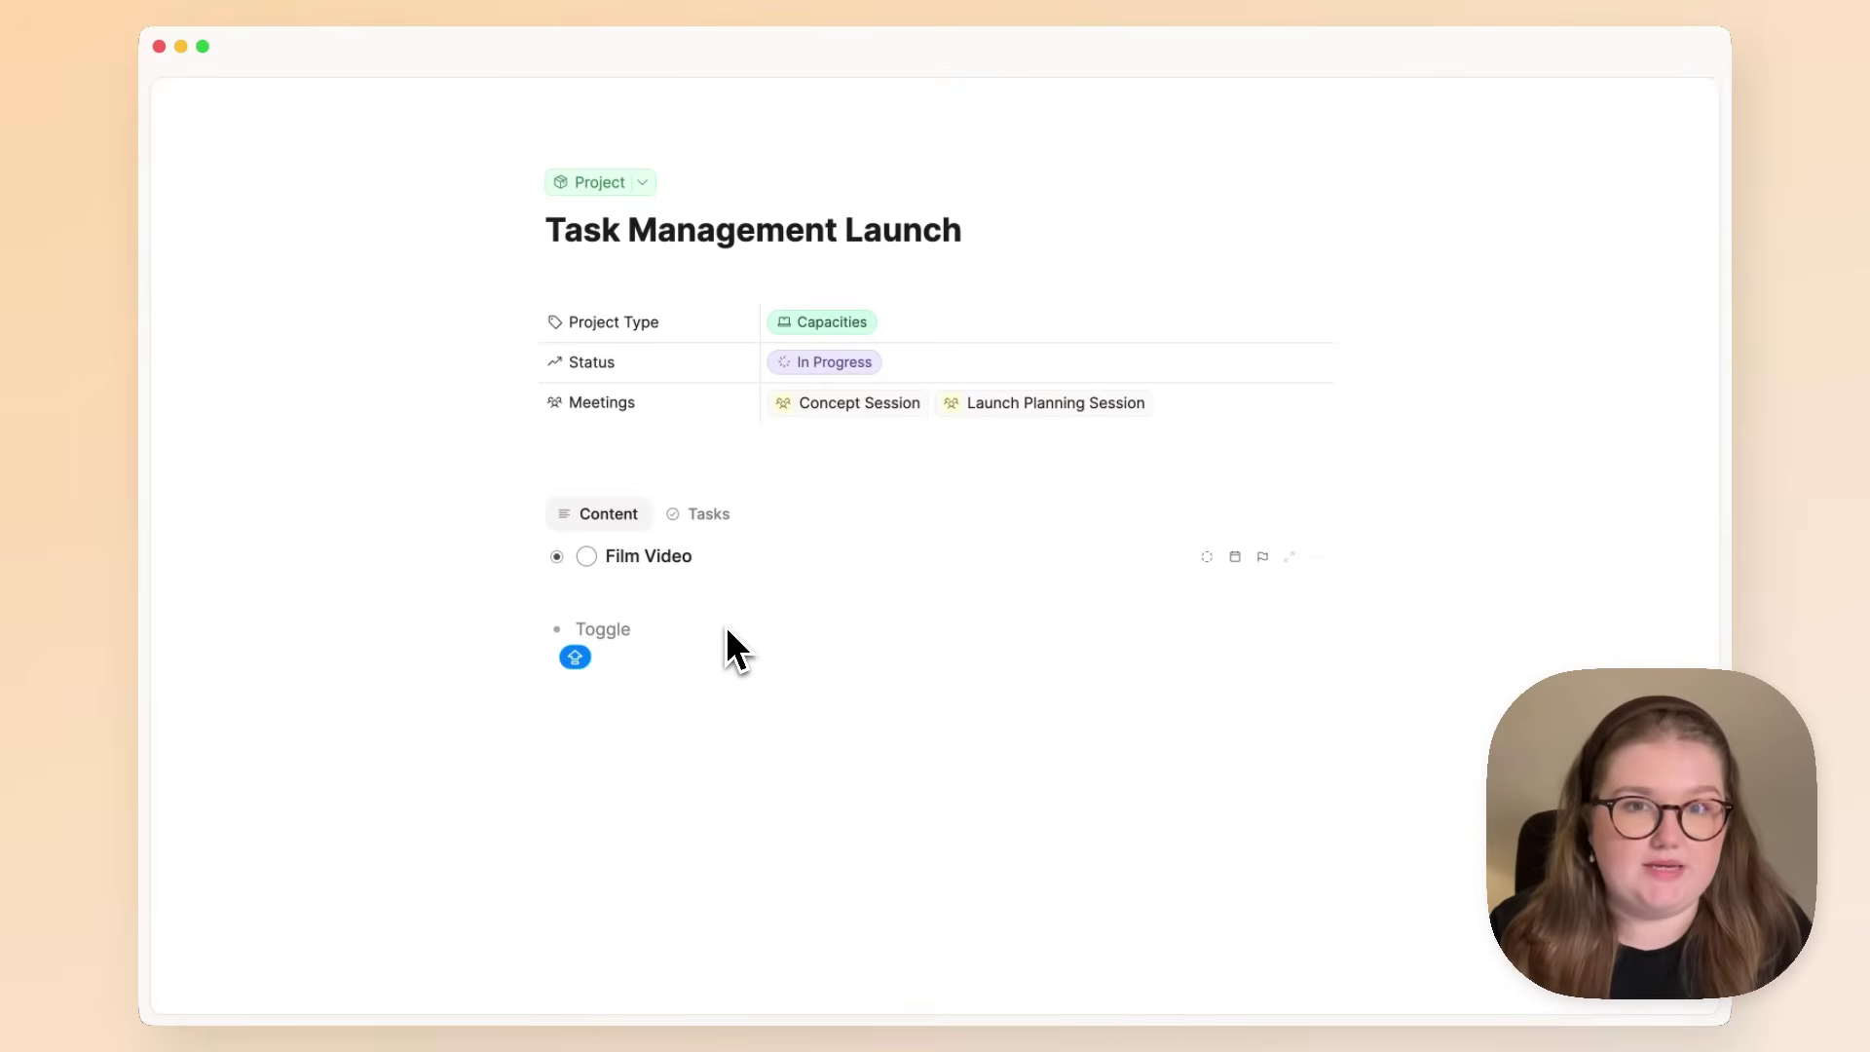
{"action": "type", "text": "Launching W/C 8th December"}
Create nested tasks 'Write Docs' and 'Write Release Notes' under the launch bullet.
{"action": "key", "text": "Return"}
{"action": "type", "text": "()"}
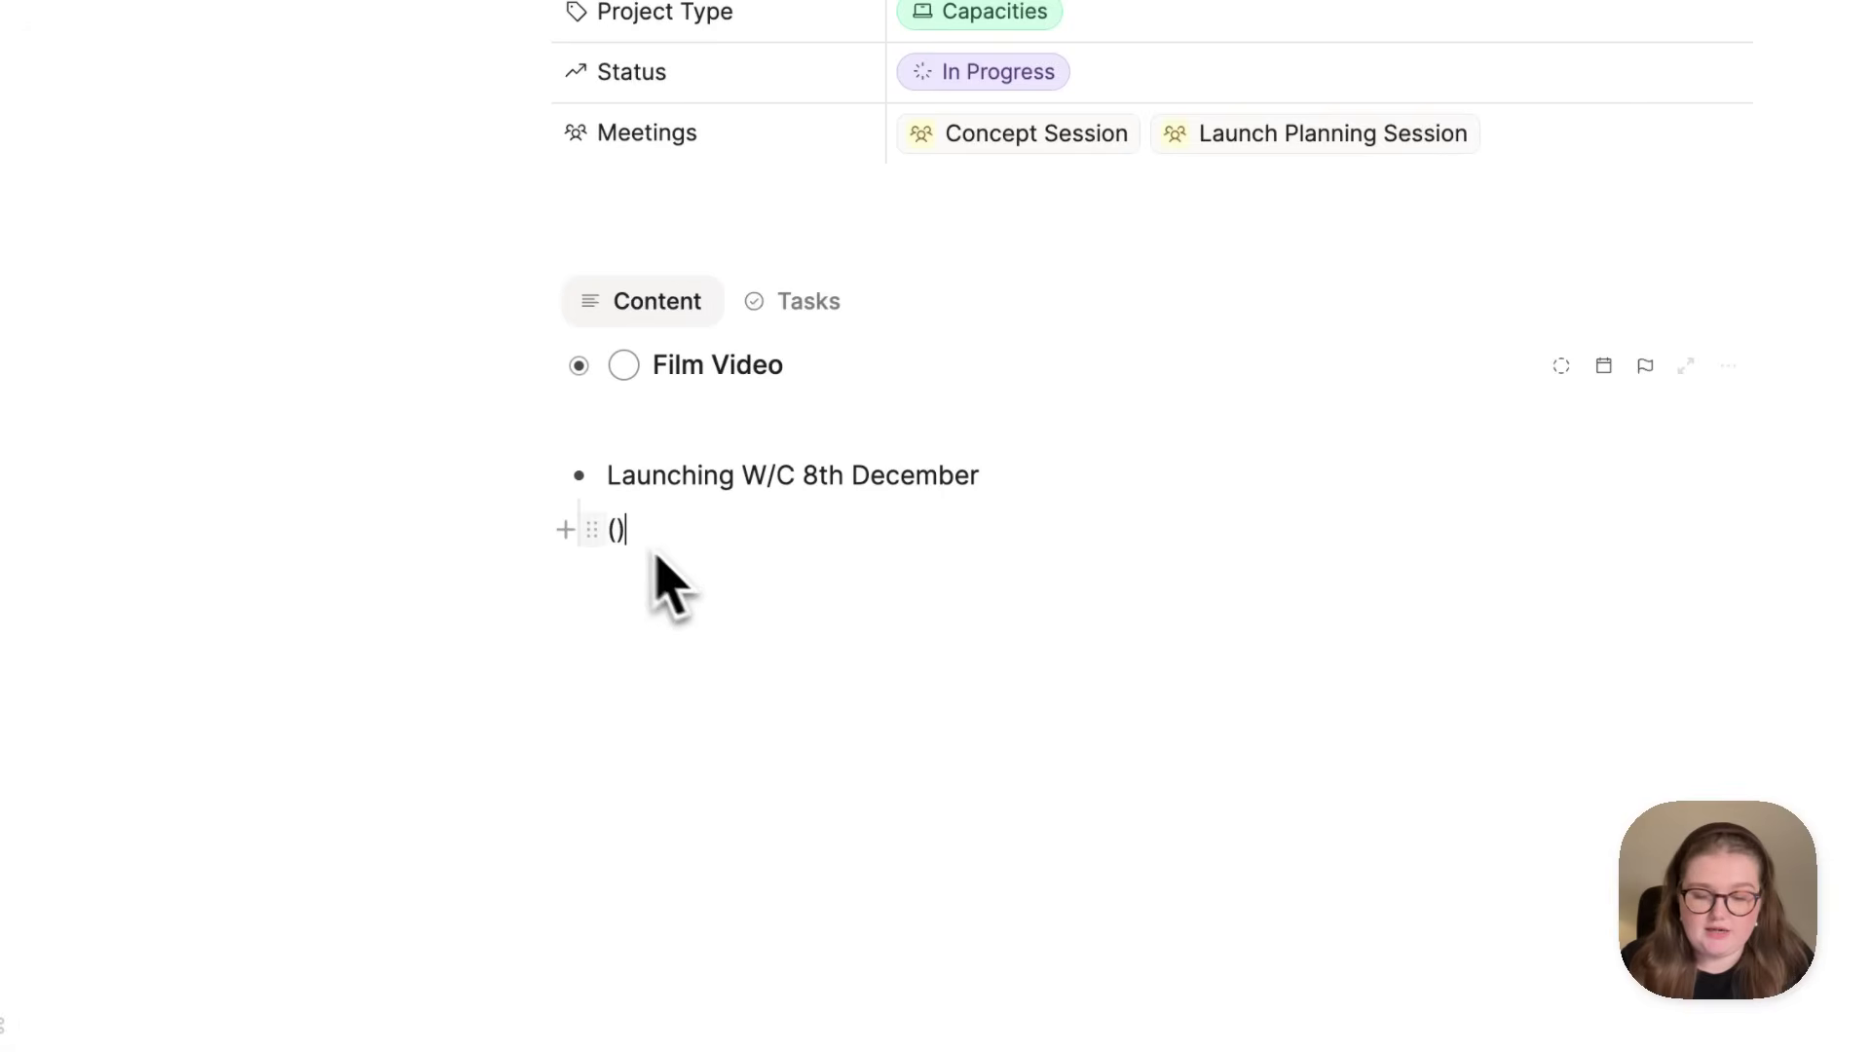
{"action": "key", "text": "space"}
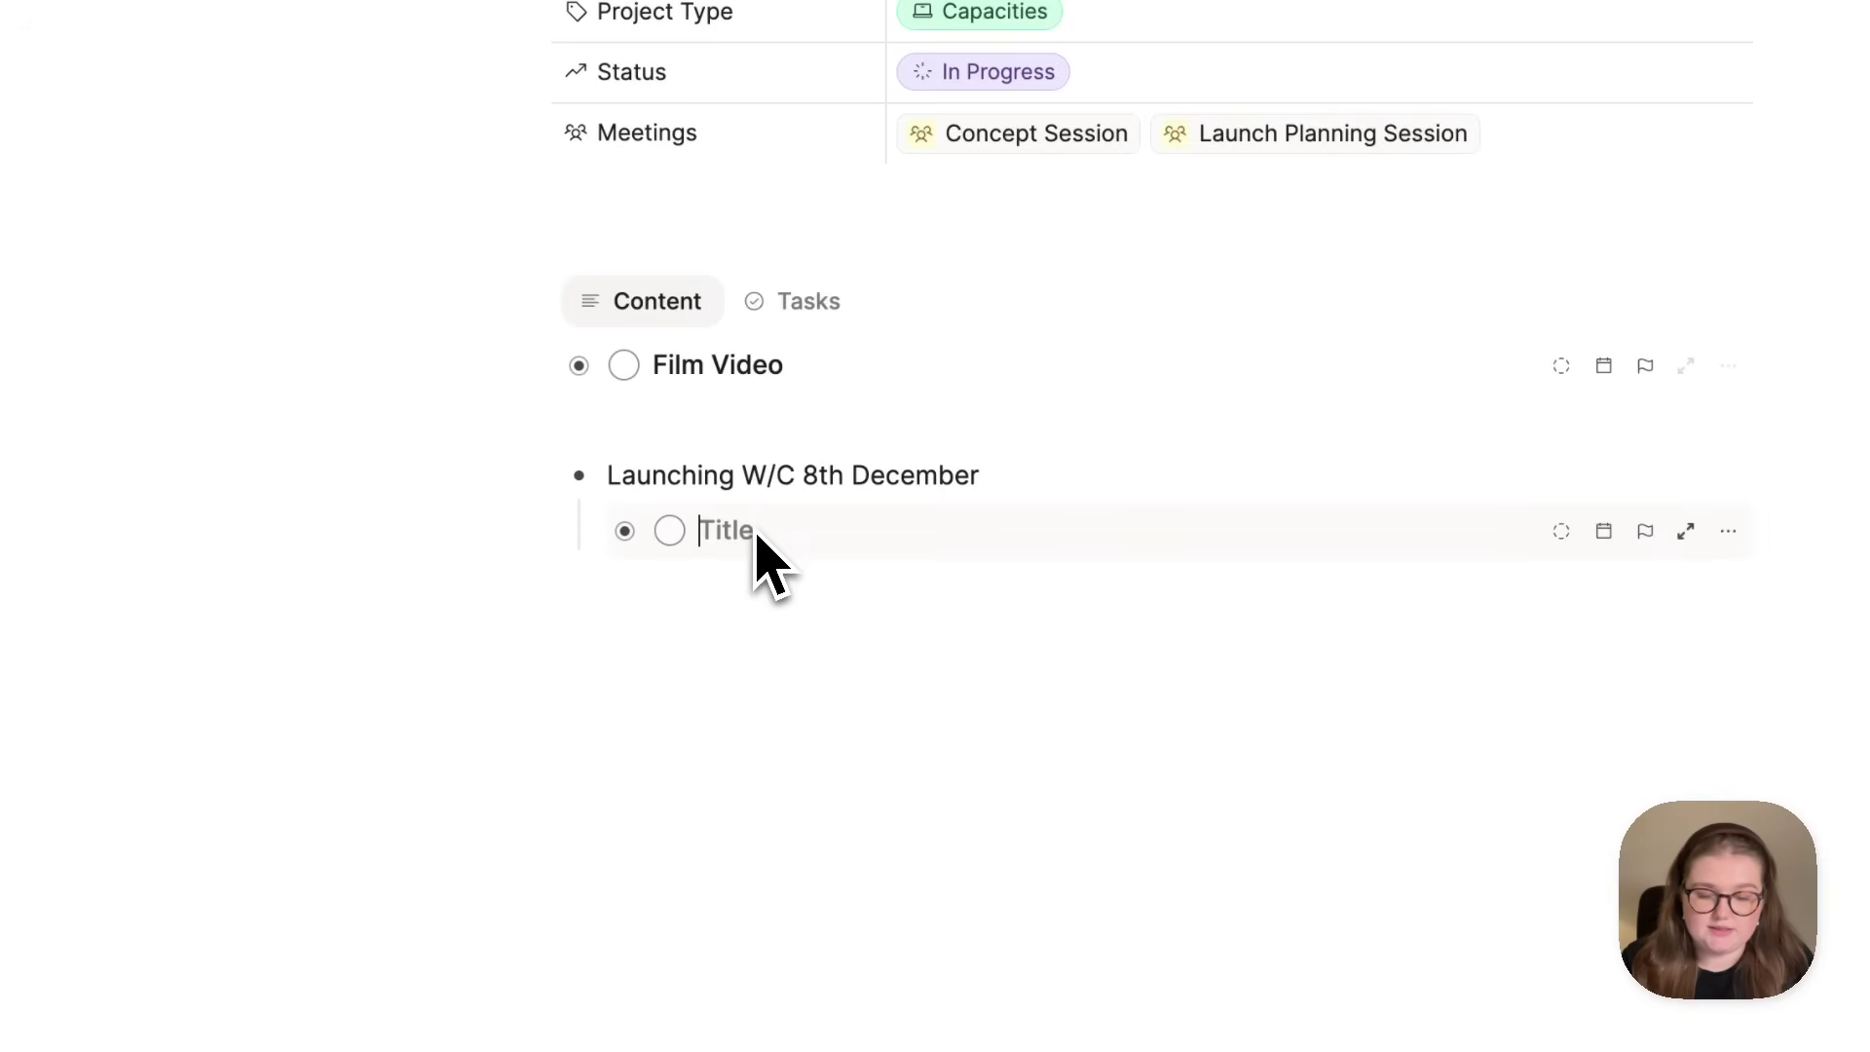
{"action": "type", "text": "Write Docs"}
{"action": "key", "text": "Return"}
{"action": "type", "text": "Write"}
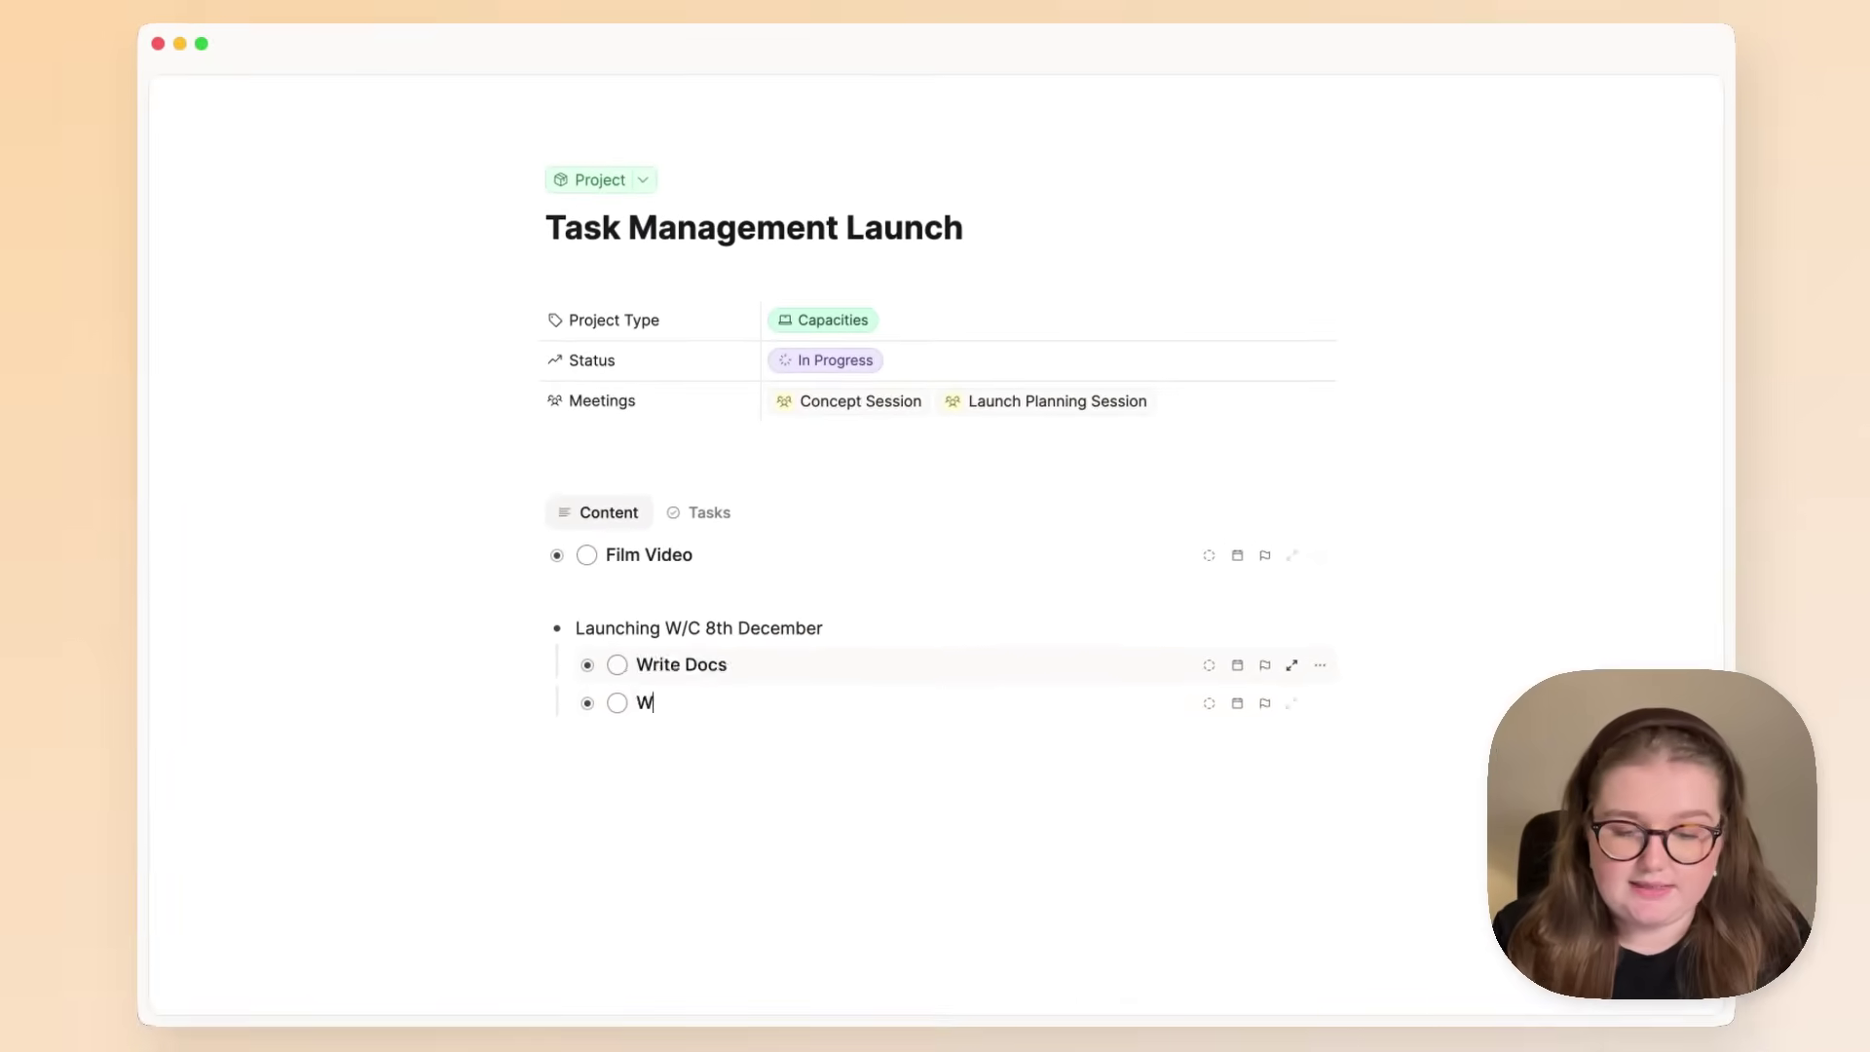
{"action": "type", "text": " Release "}
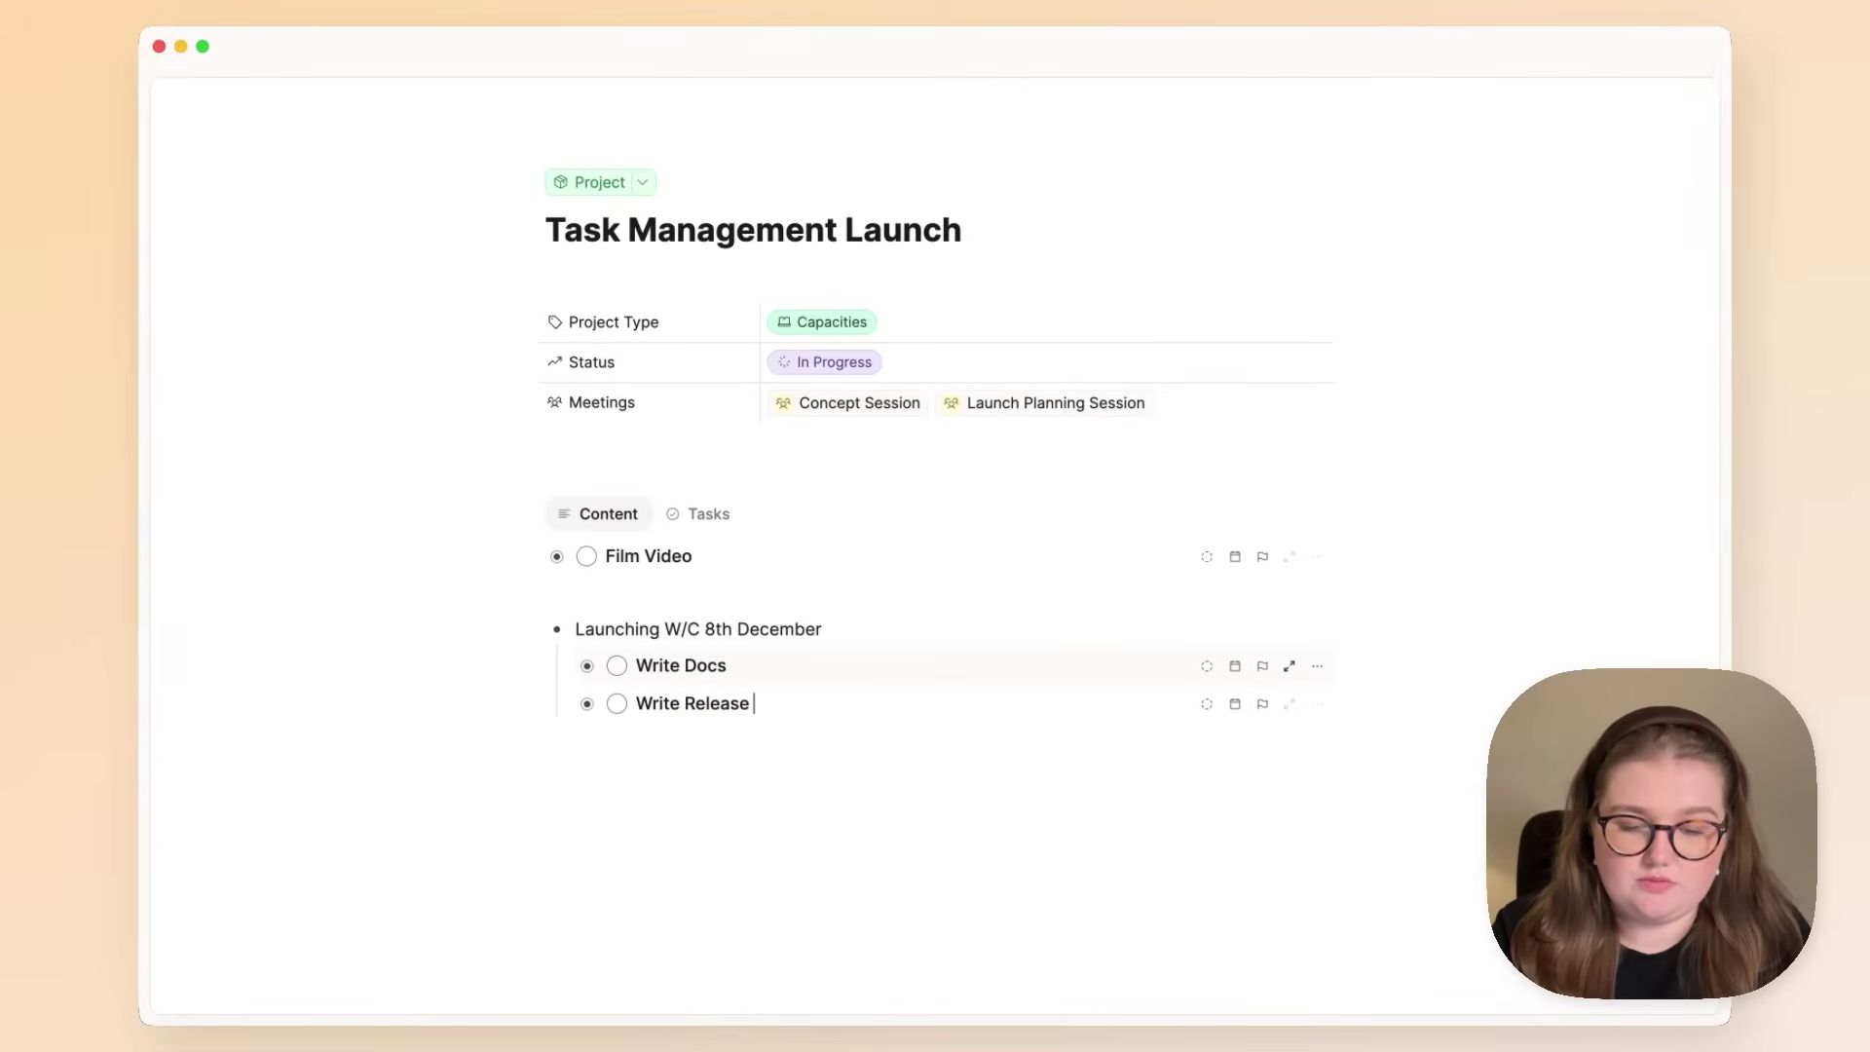
{"action": "type", "text": "Notes"}
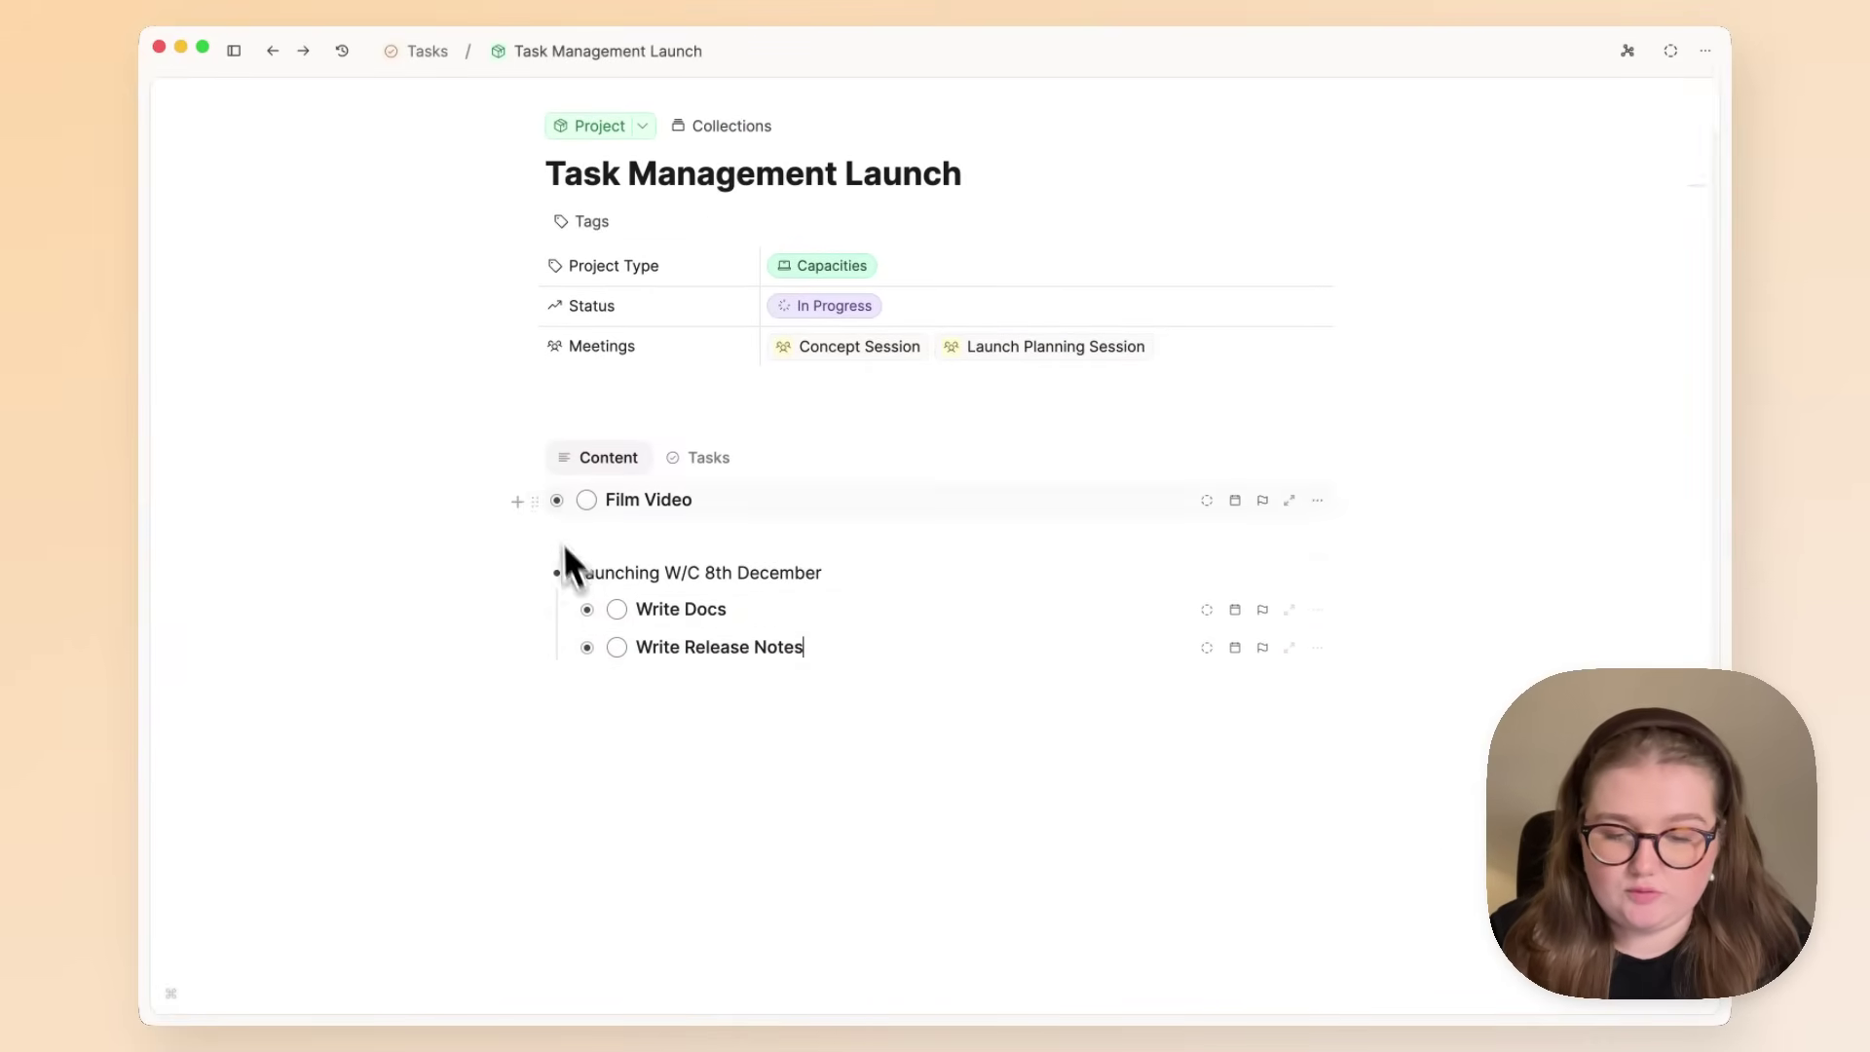
Move Film Video under Write Release Notes and create further tasks with +task.
{"action": "left_click_drag", "start_coordinate": [534, 504], "coordinate": [597, 670]}
{"action": "scroll", "coordinate": [647, 710], "scroll_direction": "down", "scroll_amount": 1}
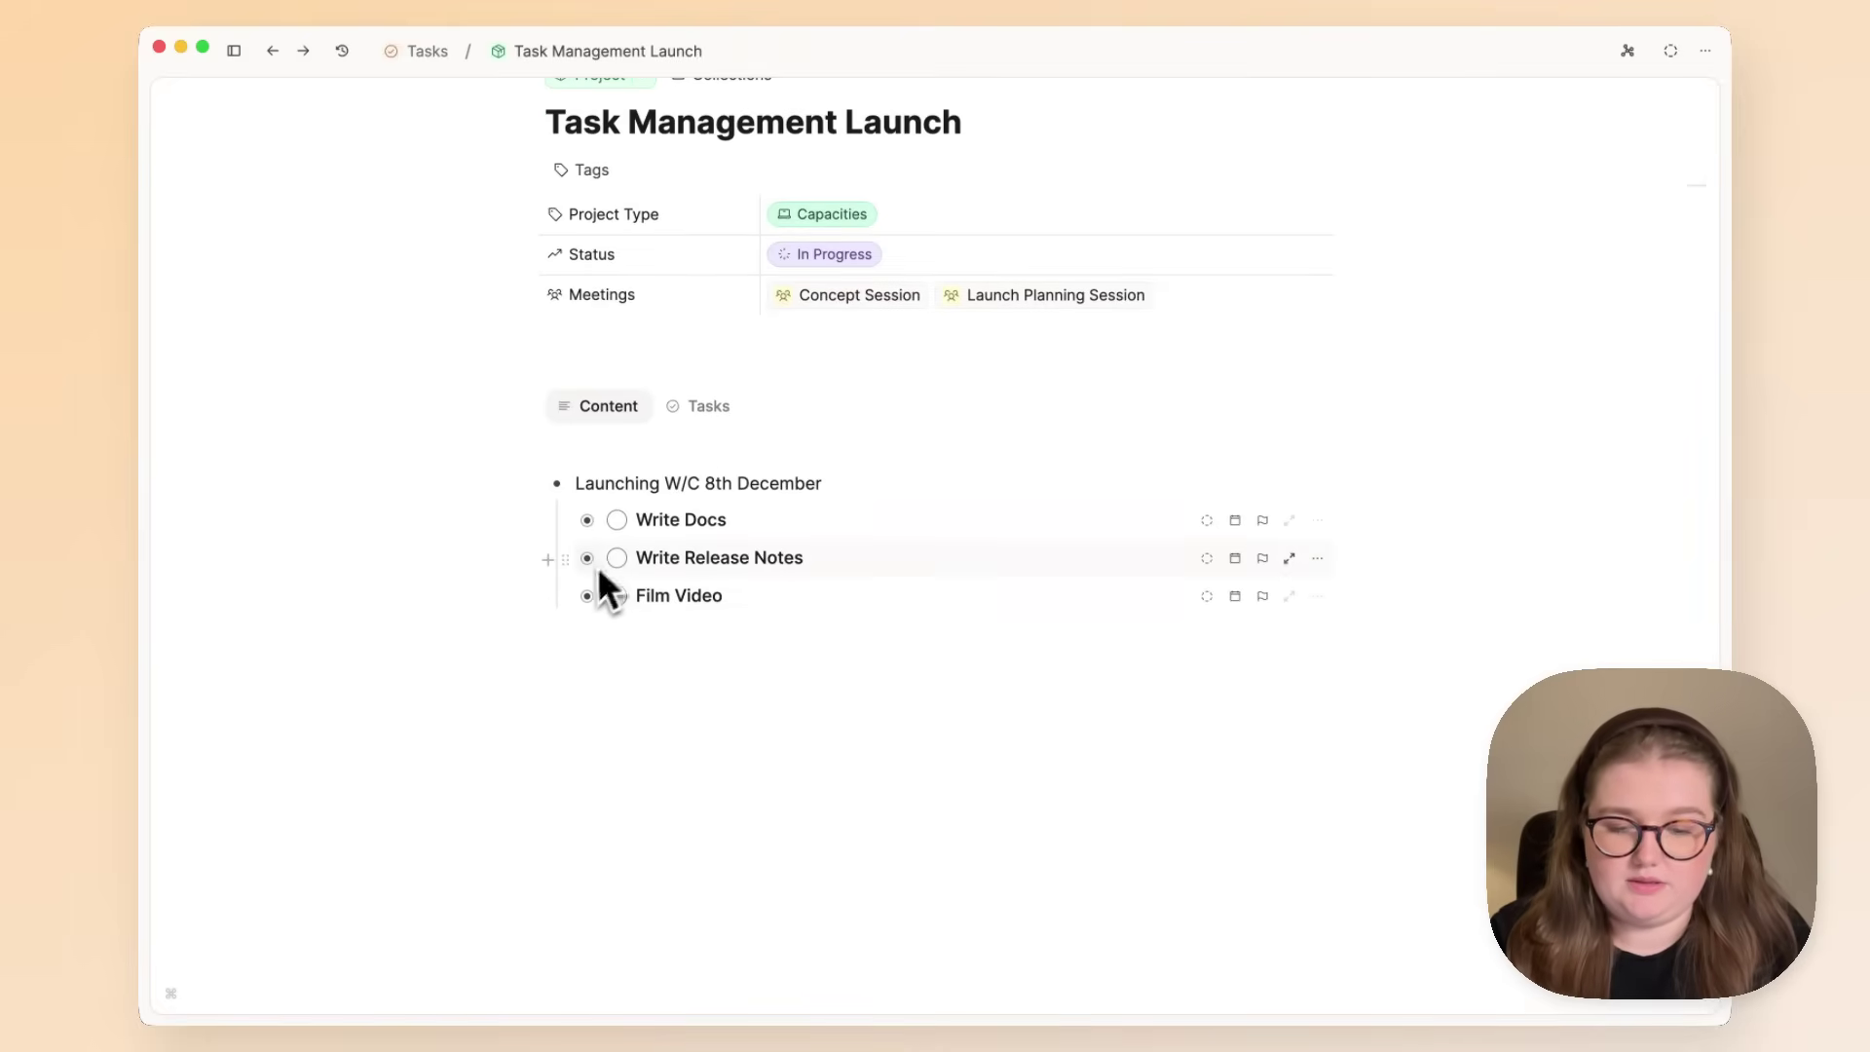
{"action": "key", "text": "Return"}
{"action": "type", "text": "+task"}
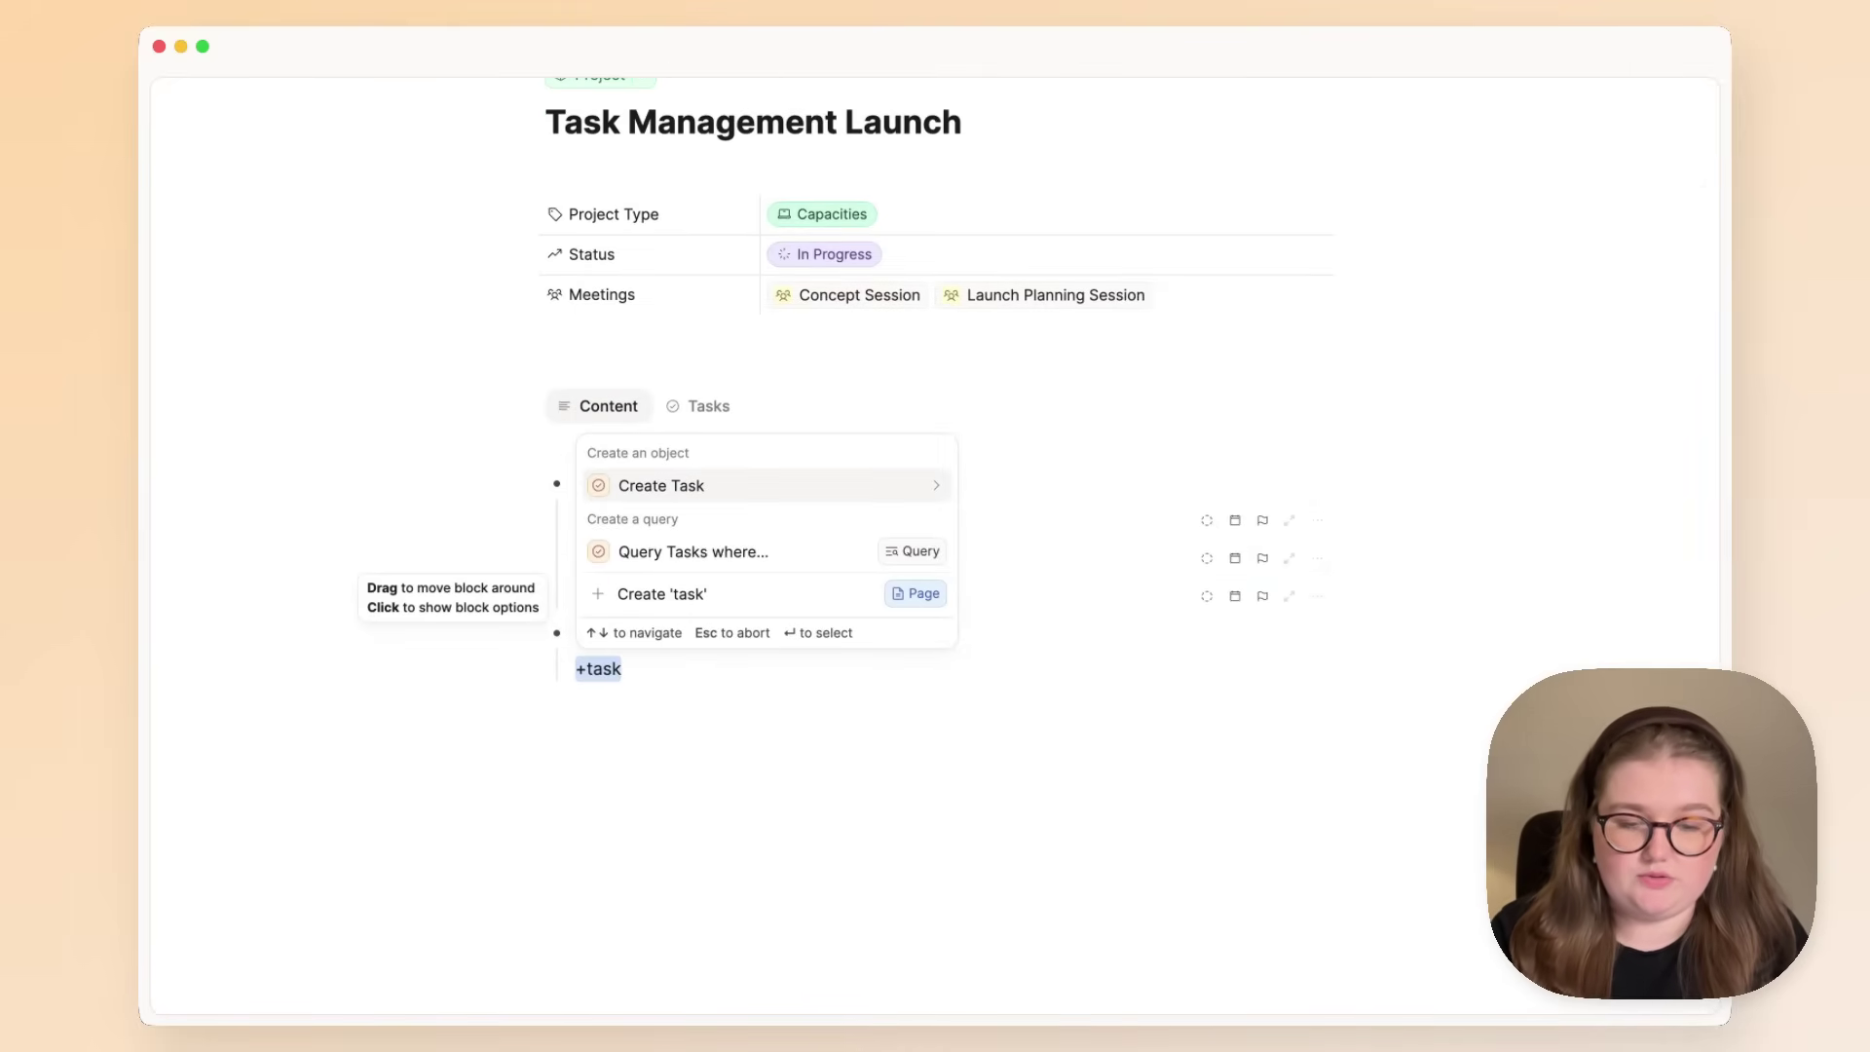
{"action": "key", "text": "Return"}
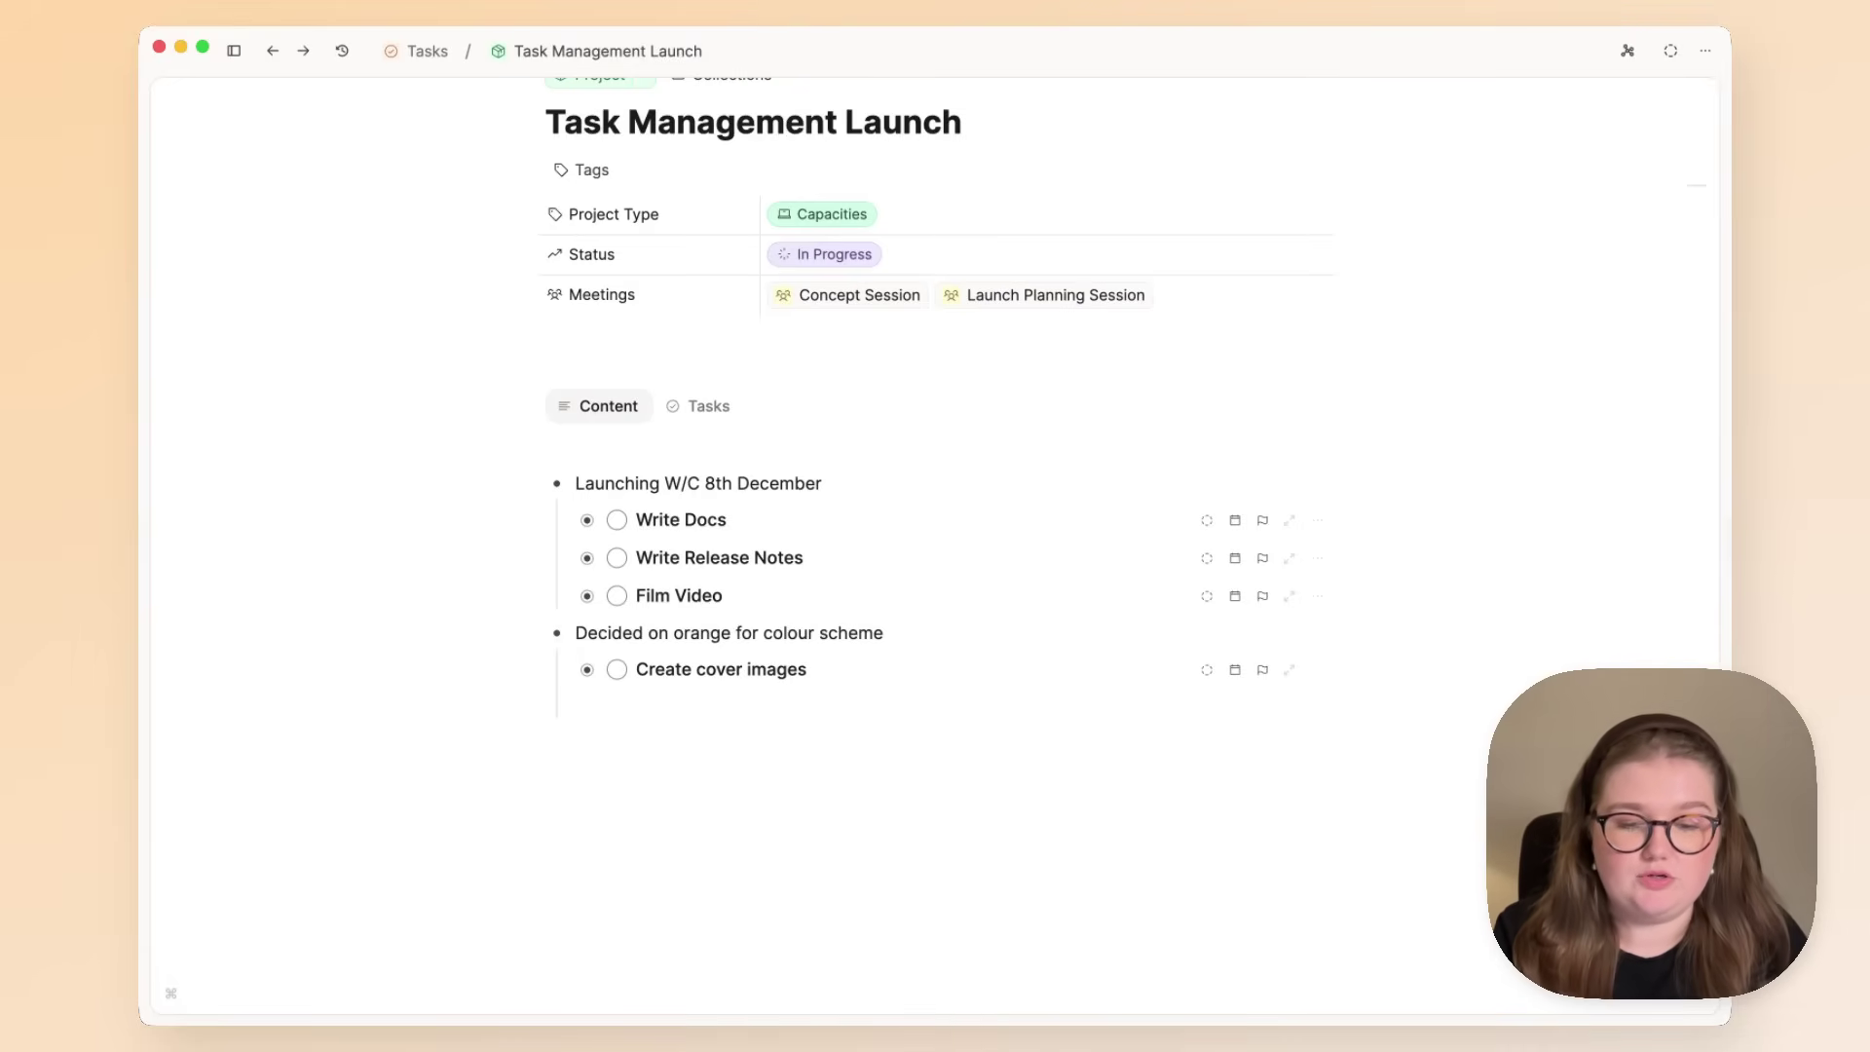
{"action": "key", "text": "super+shift+t"}
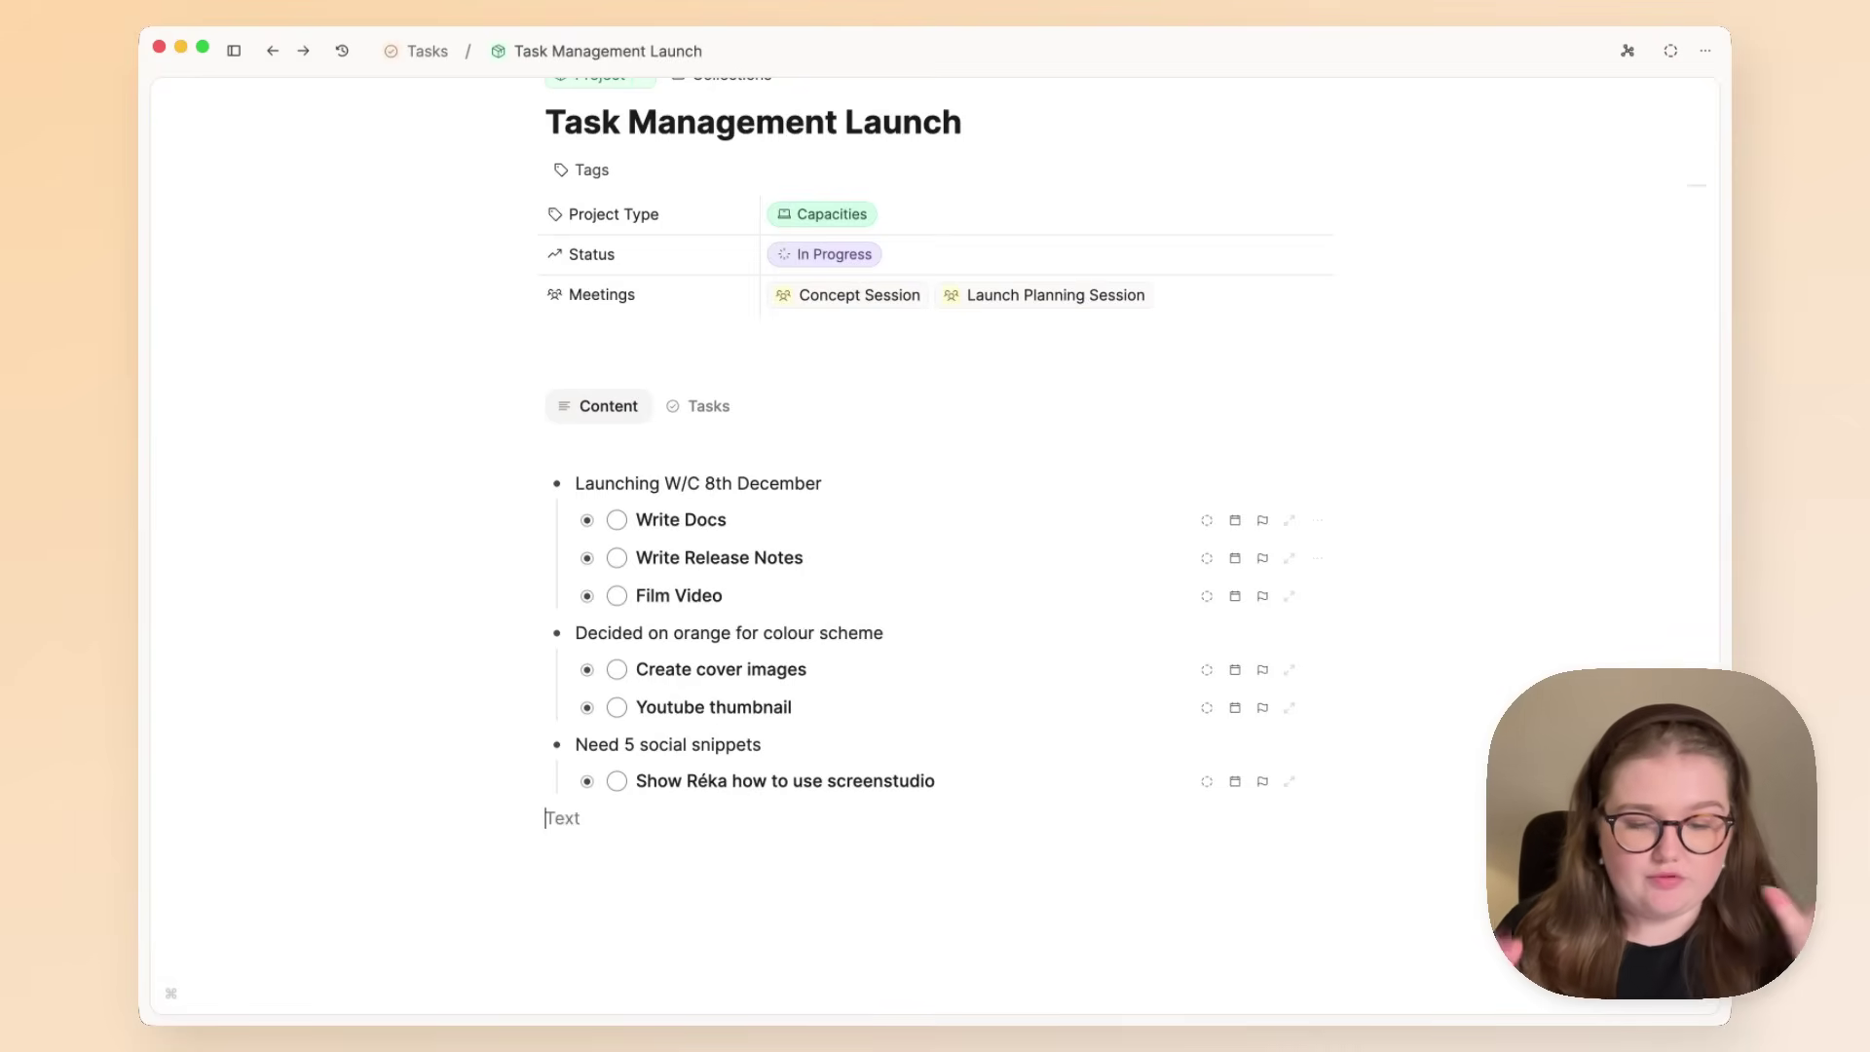
Add Film, Edit and Upload to-dos inside Film Video using /td, then collapse it.
{"action": "left_click", "coordinate": [587, 596]}
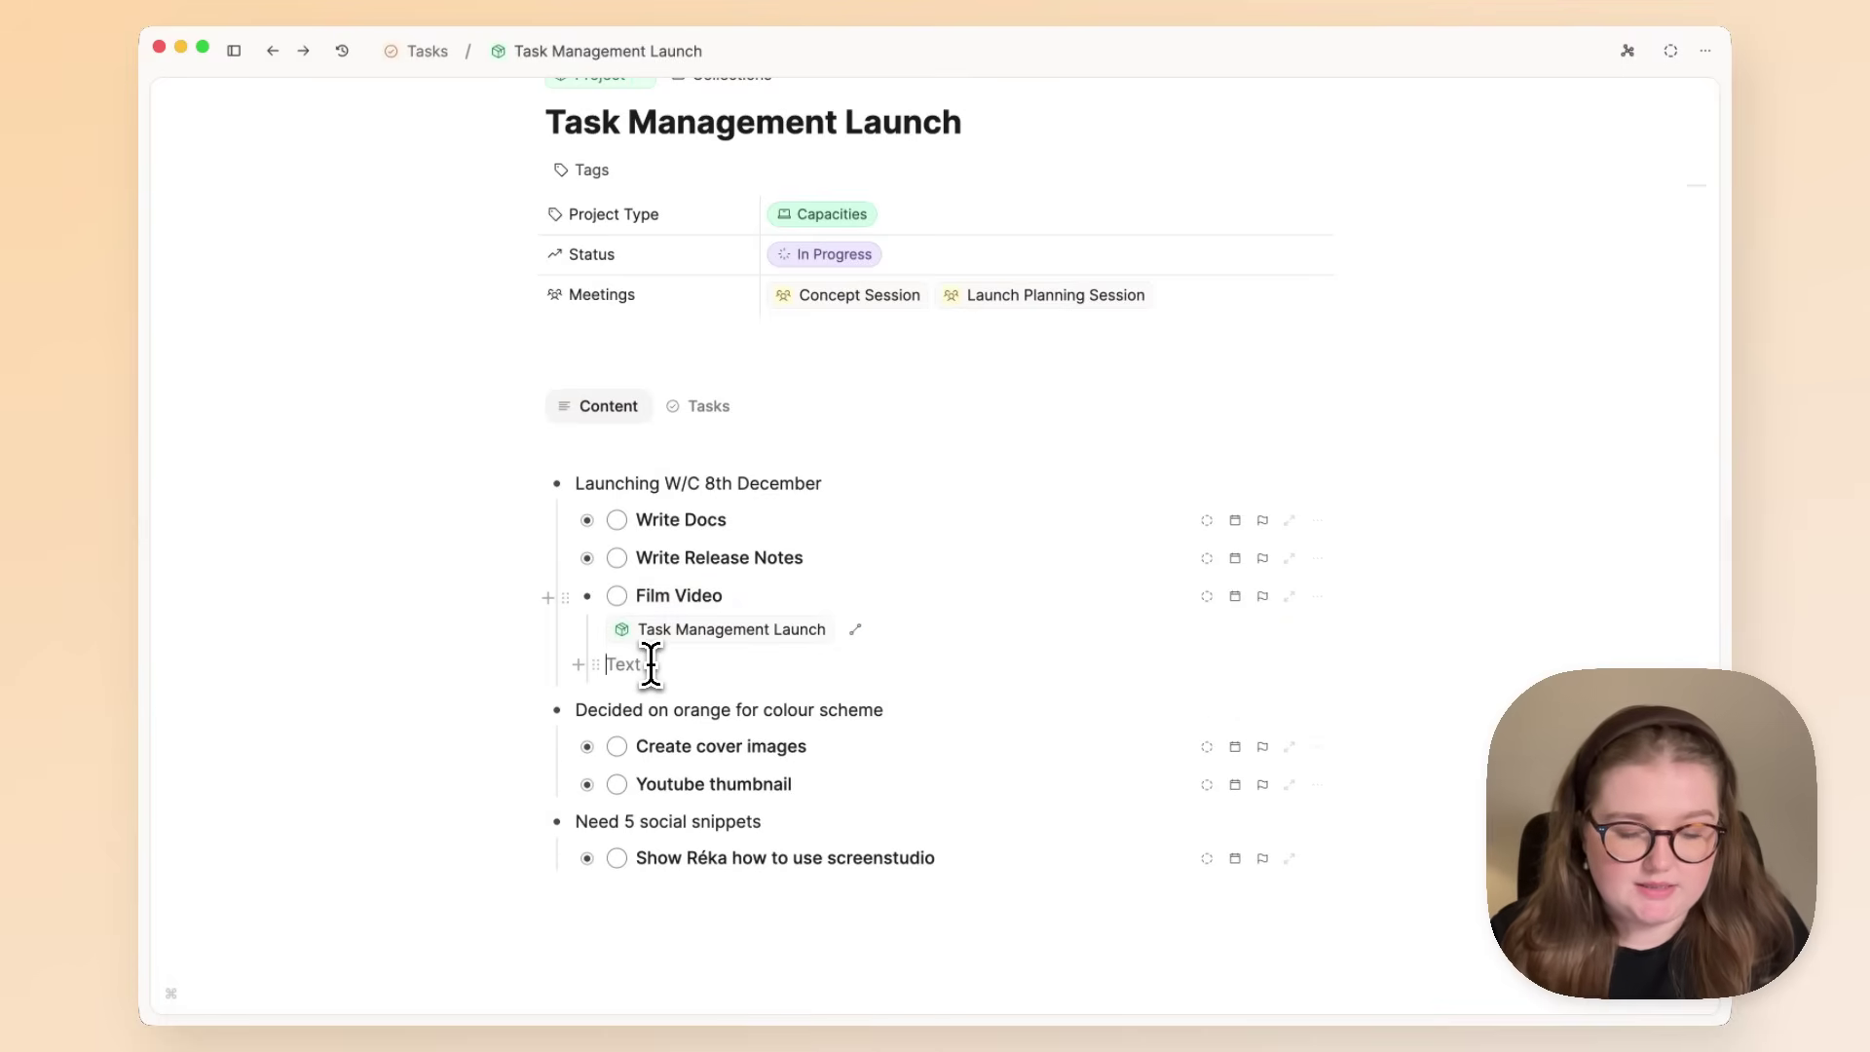
{"action": "type", "text": "[]"}
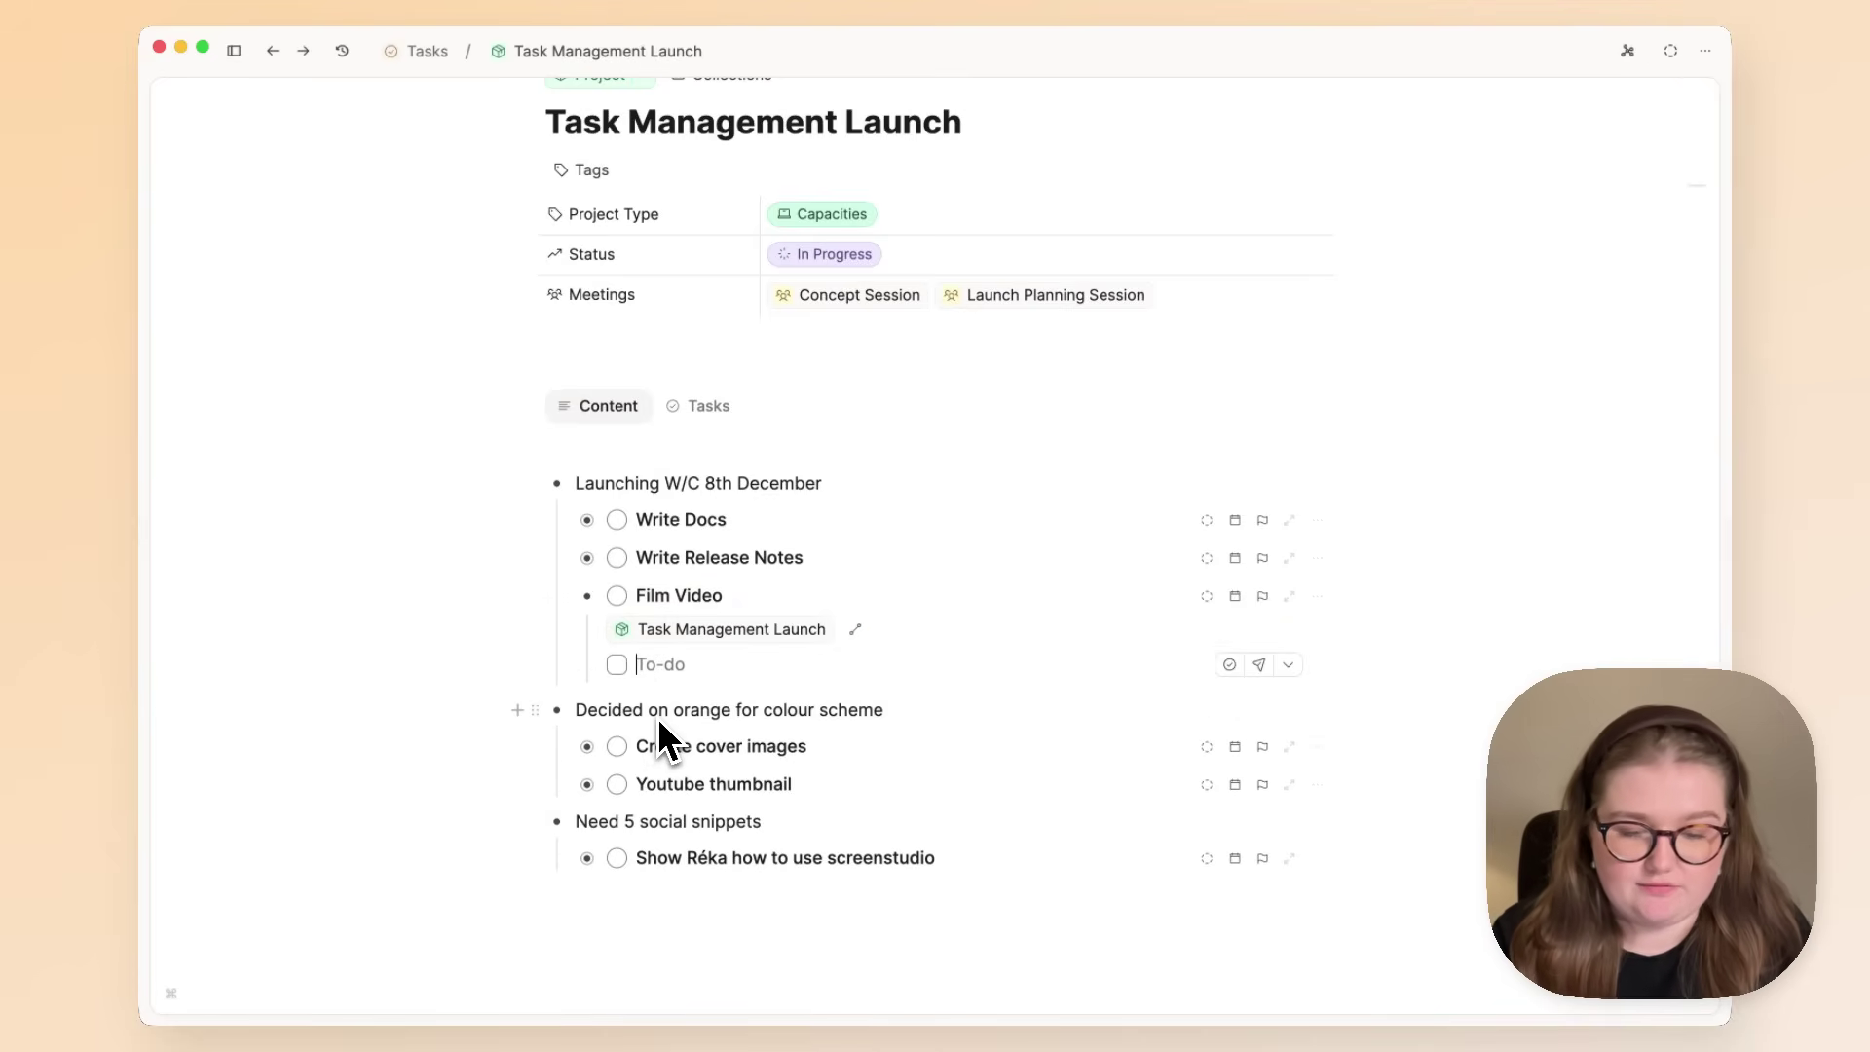
{"action": "key", "text": "BackSpace"}
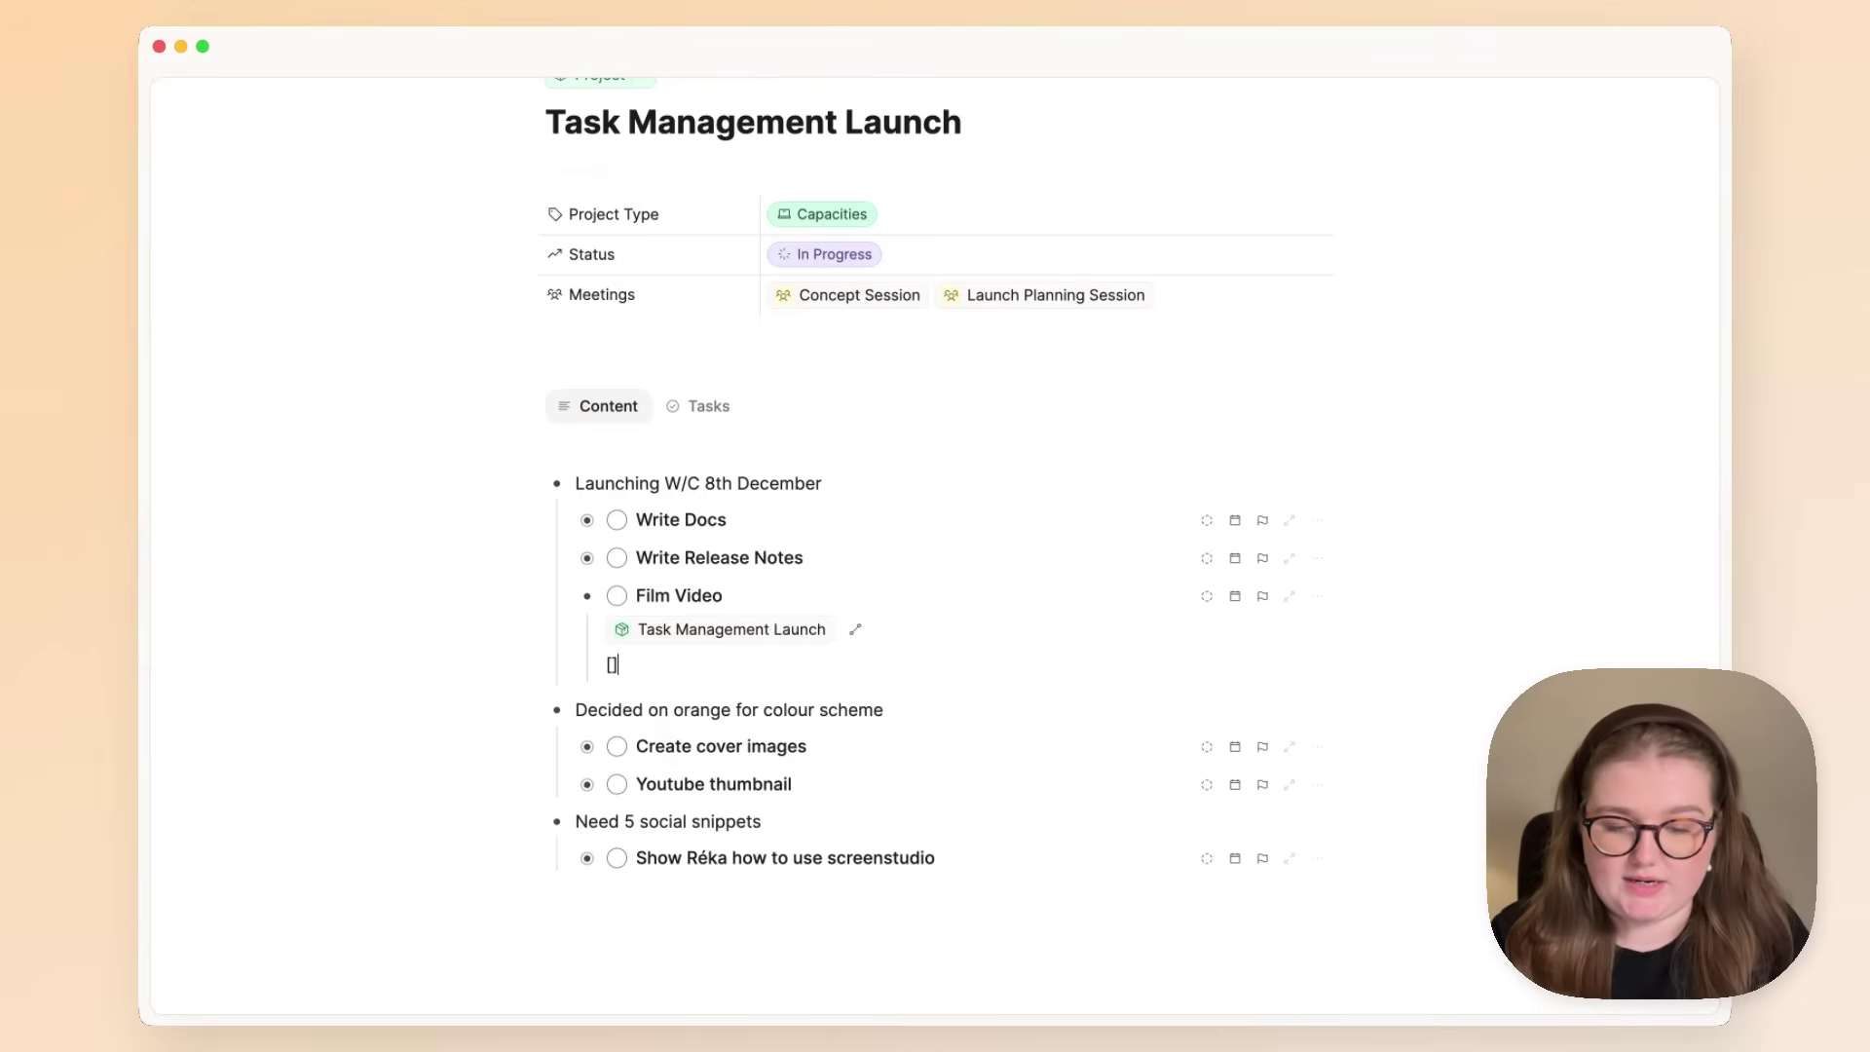
{"action": "key", "text": "BackSpace"}
{"action": "key", "text": "BackSpace"}
{"action": "key", "text": "BackSpace"}
{"action": "type", "text": "/td"}
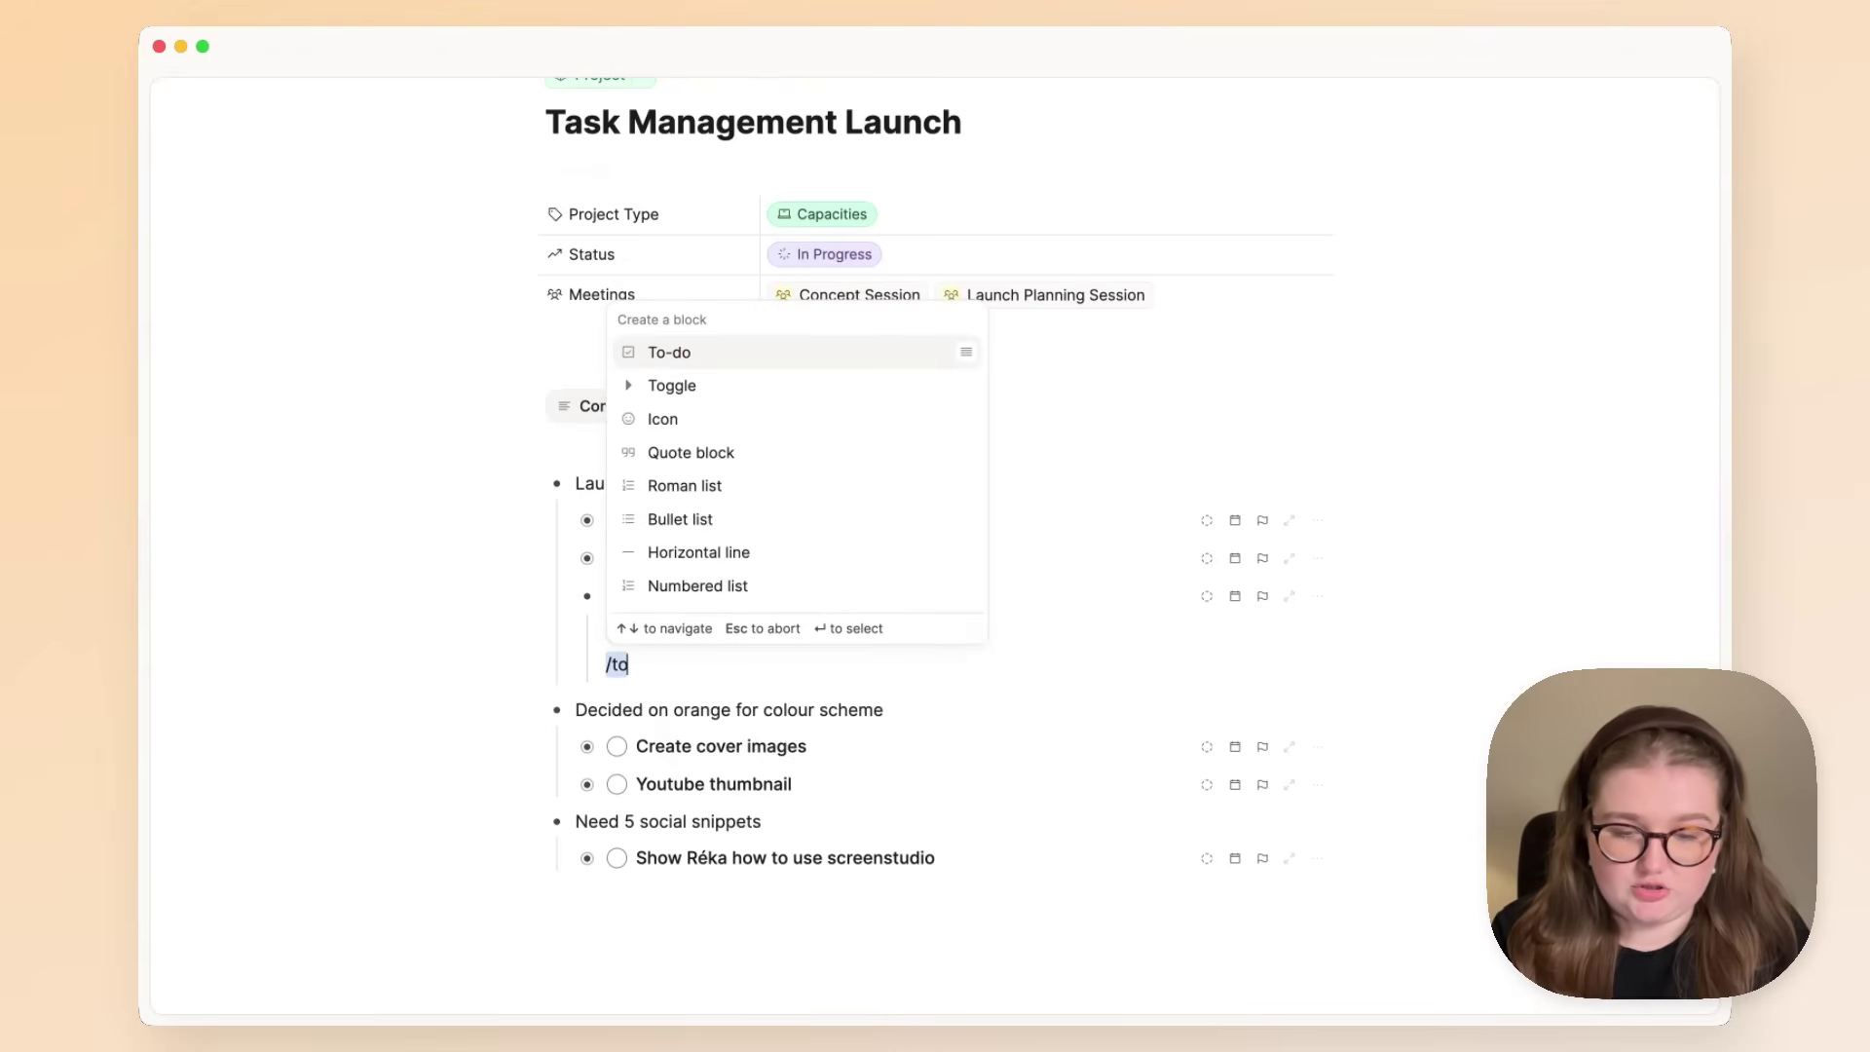
{"action": "key", "text": "Return"}
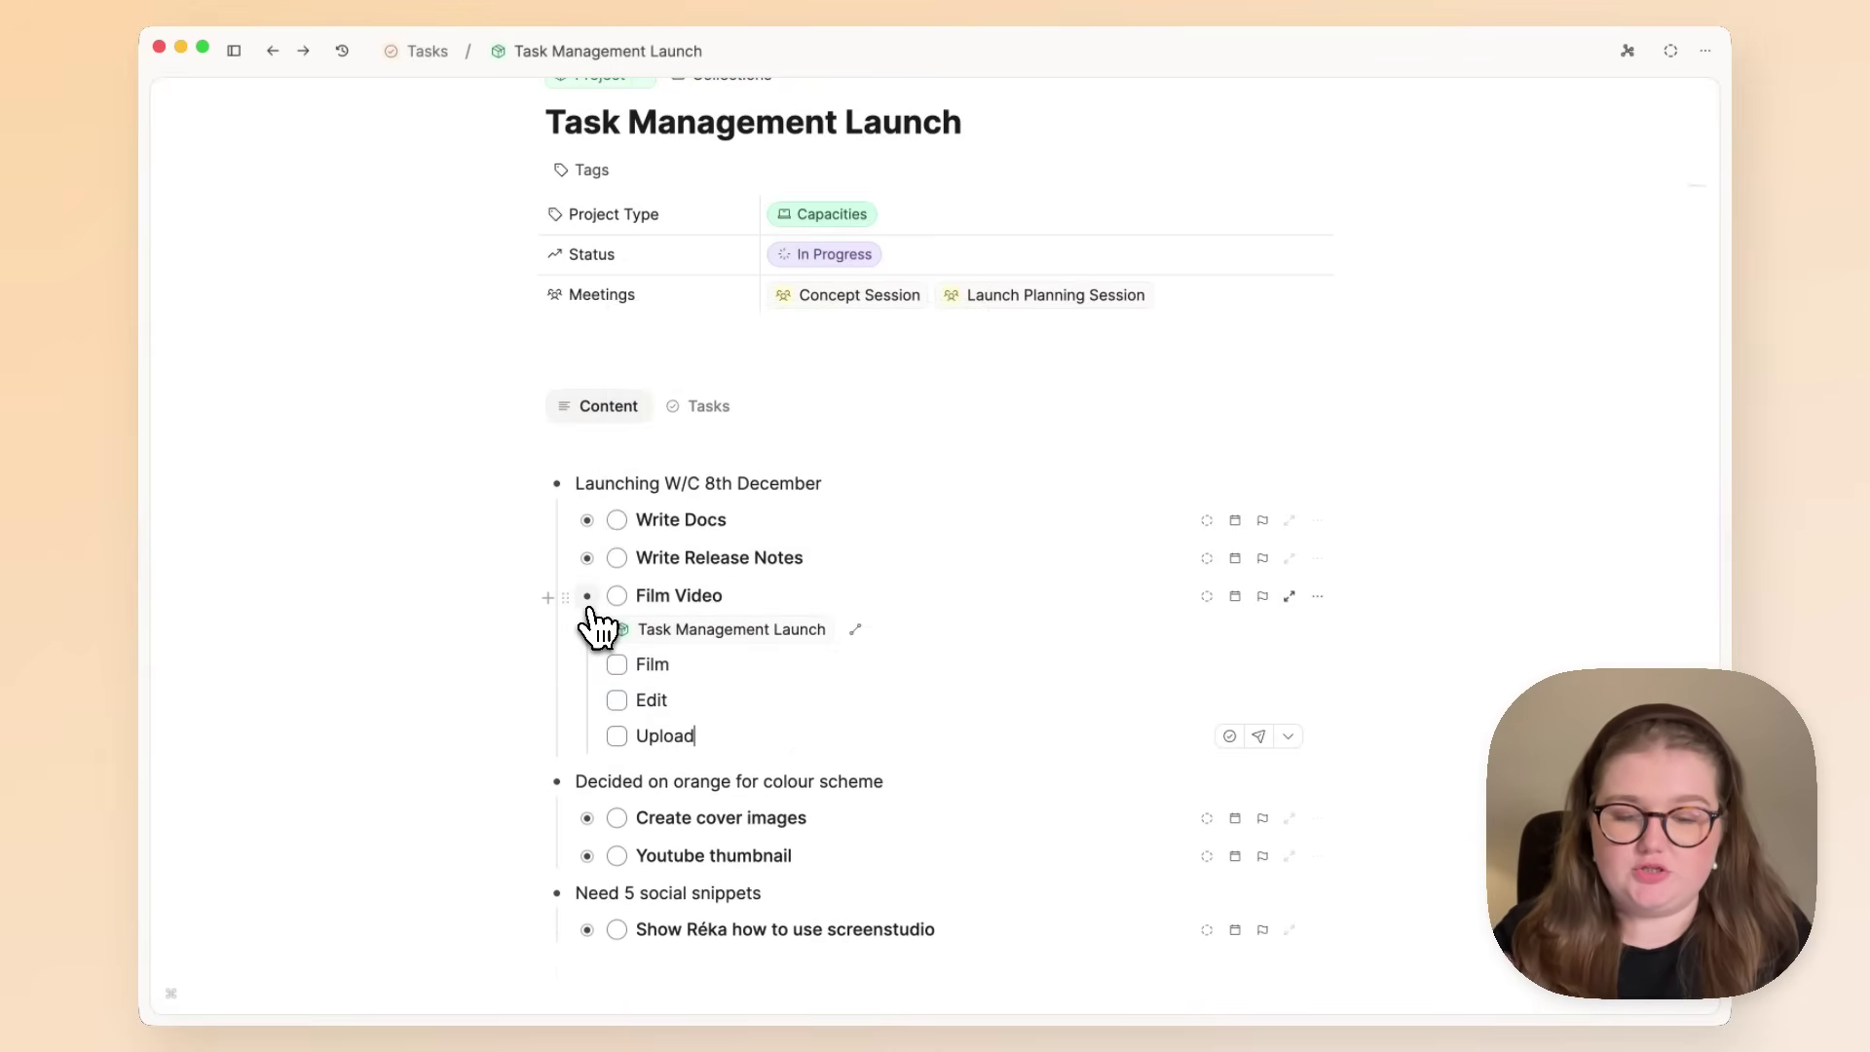
{"action": "left_click", "coordinate": [589, 606]}
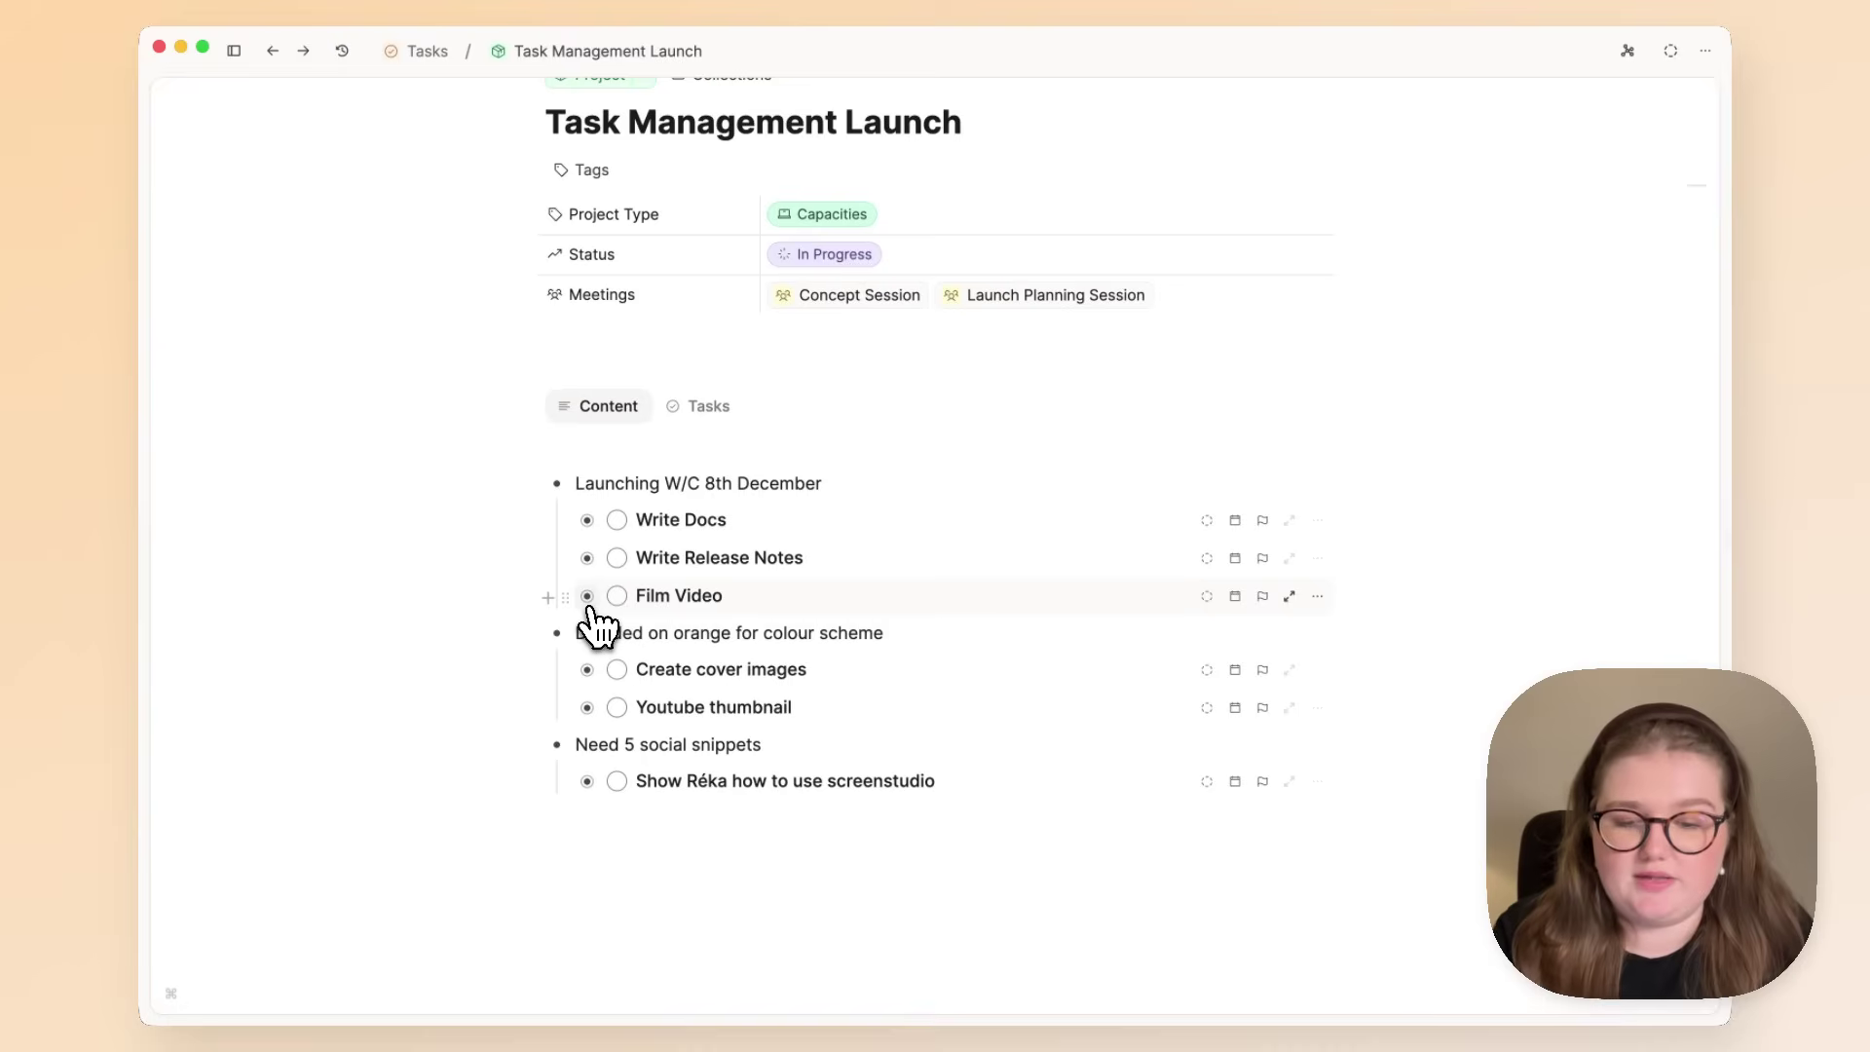
Mark the Write Docs task as done.
{"action": "scroll", "coordinate": [740, 623], "scroll_direction": "down", "scroll_amount": 1}
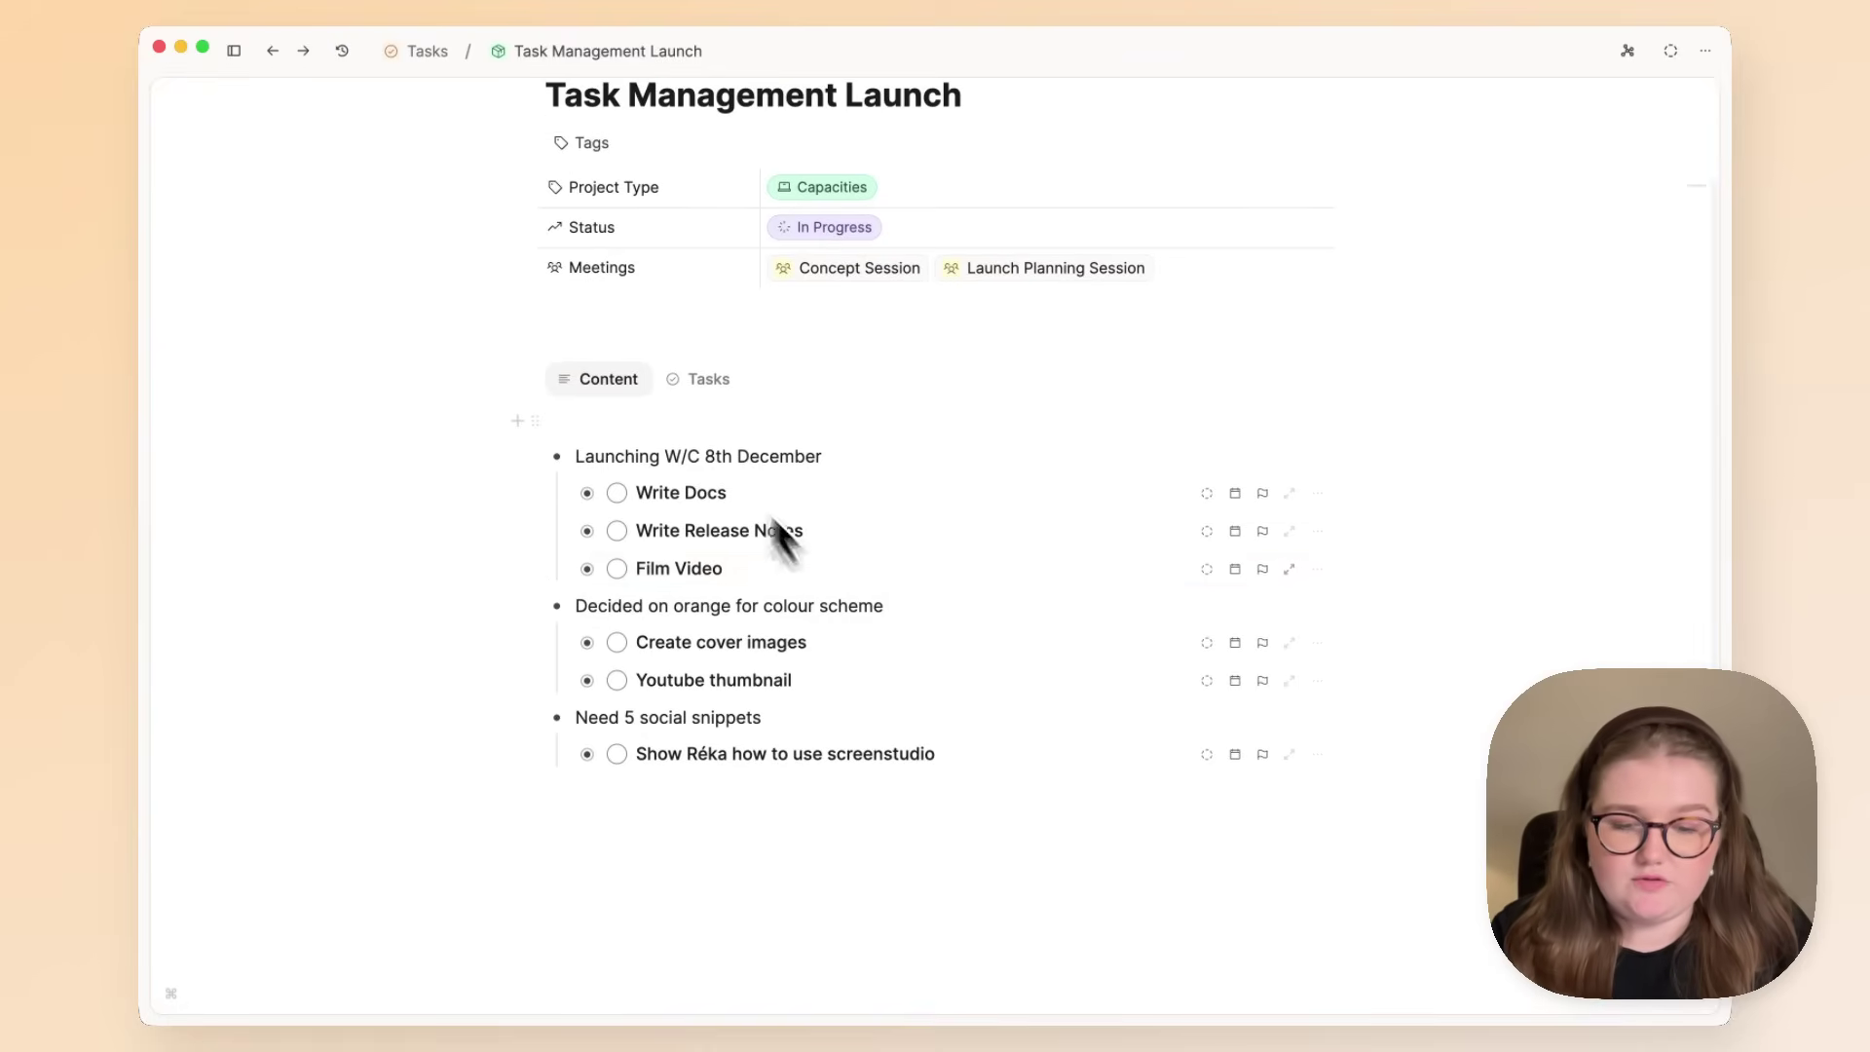
{"action": "left_click", "coordinate": [640, 492]}
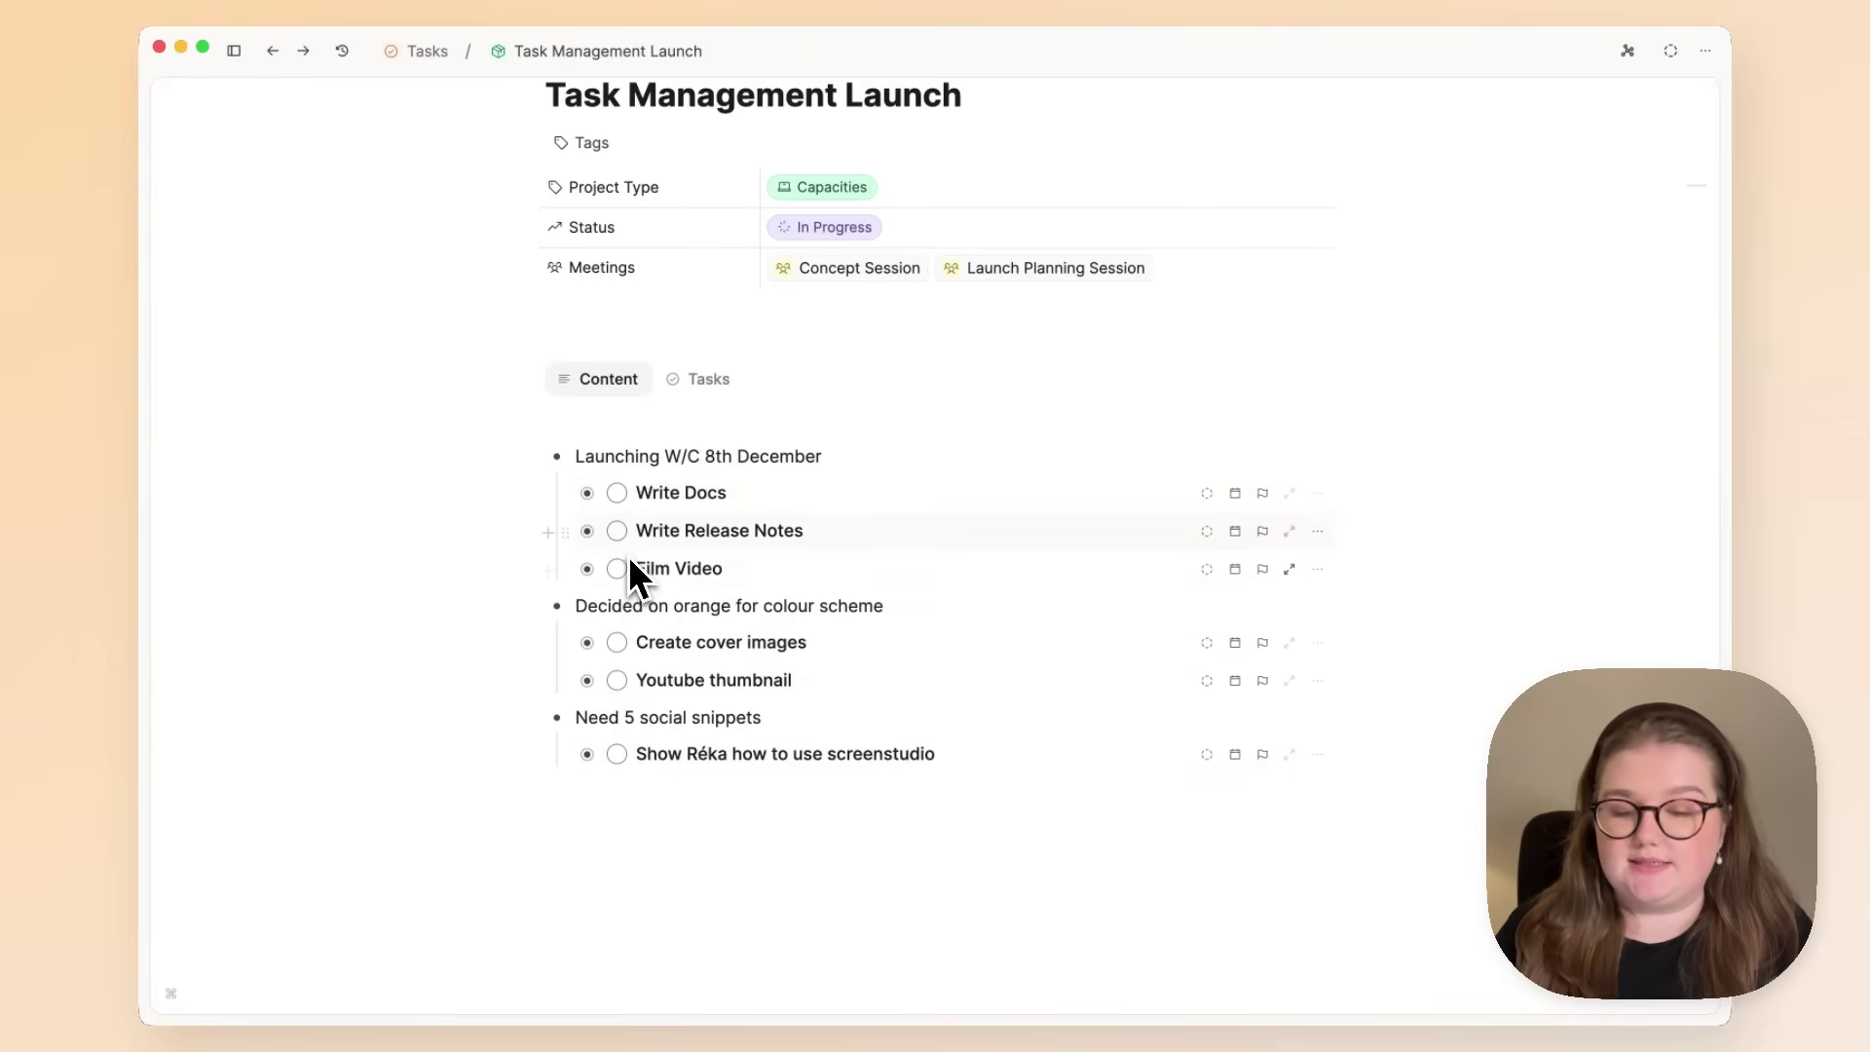
{"action": "left_click", "coordinate": [618, 494]}
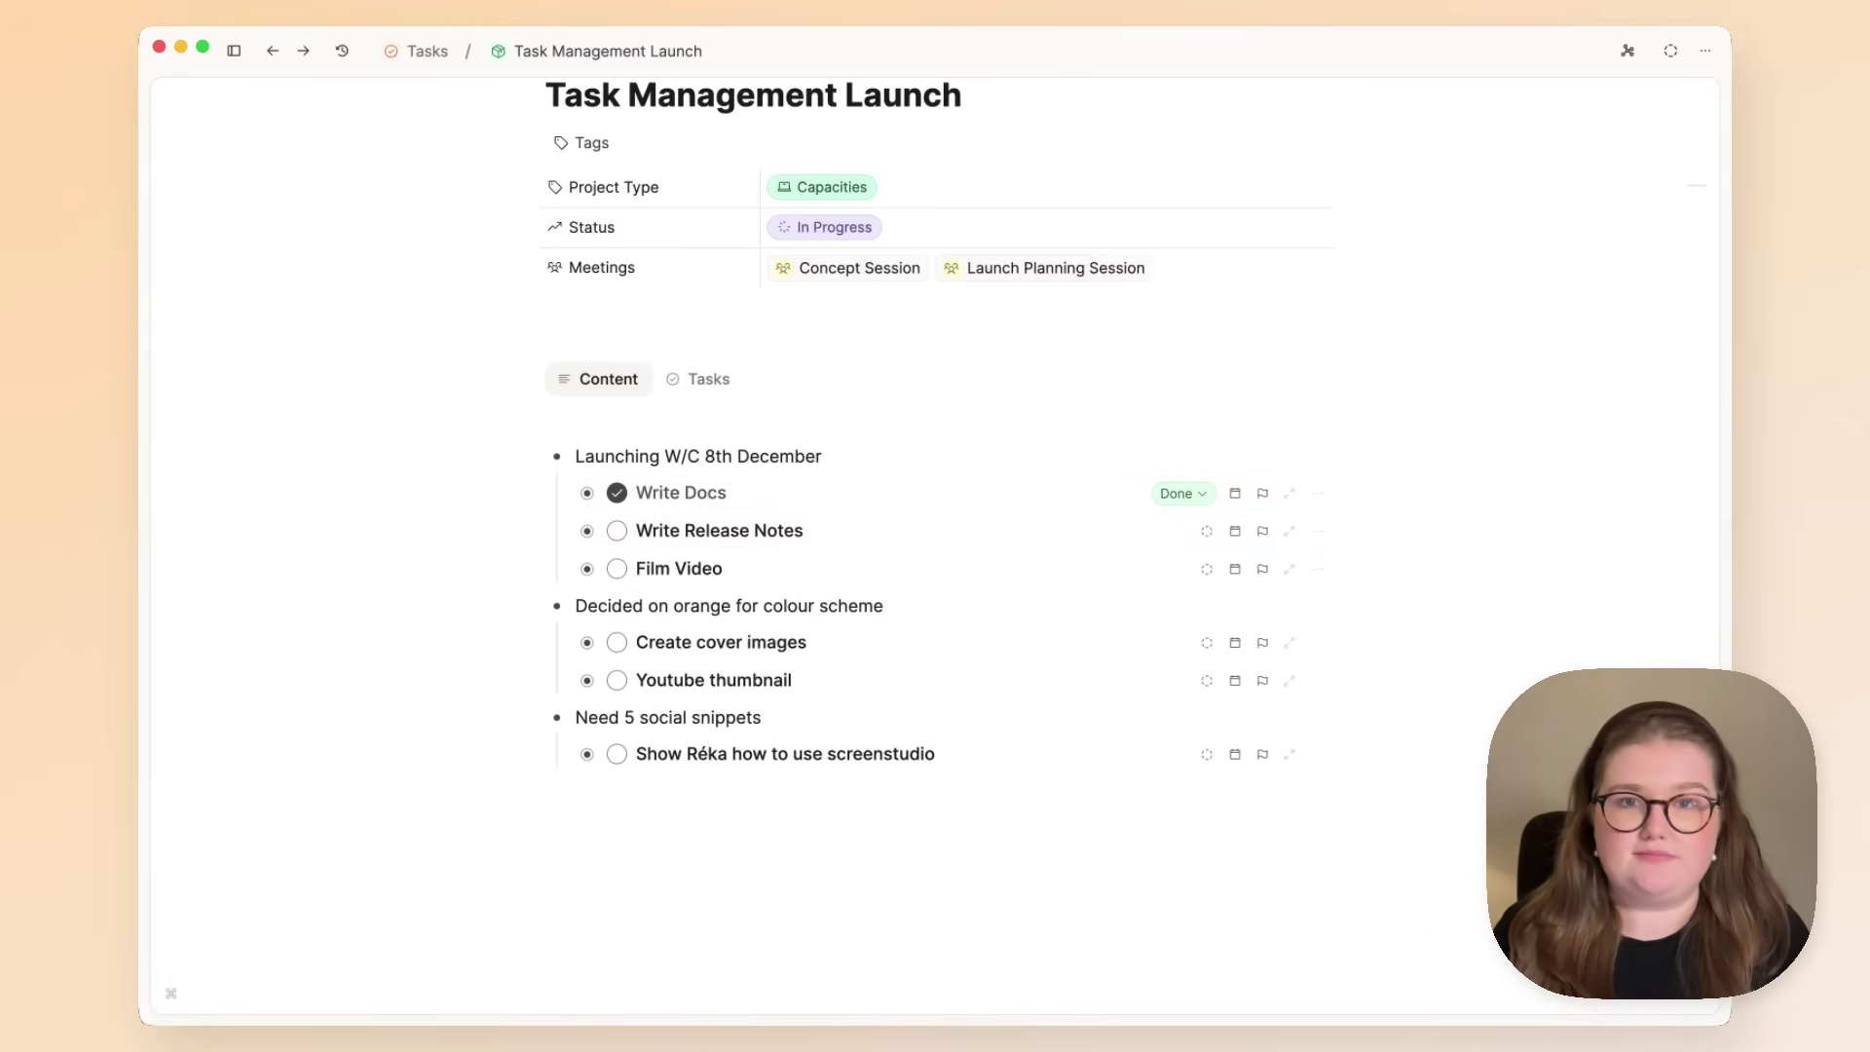
{"action": "scroll", "coordinate": [718, 484], "scroll_direction": "up", "scroll_amount": 1}
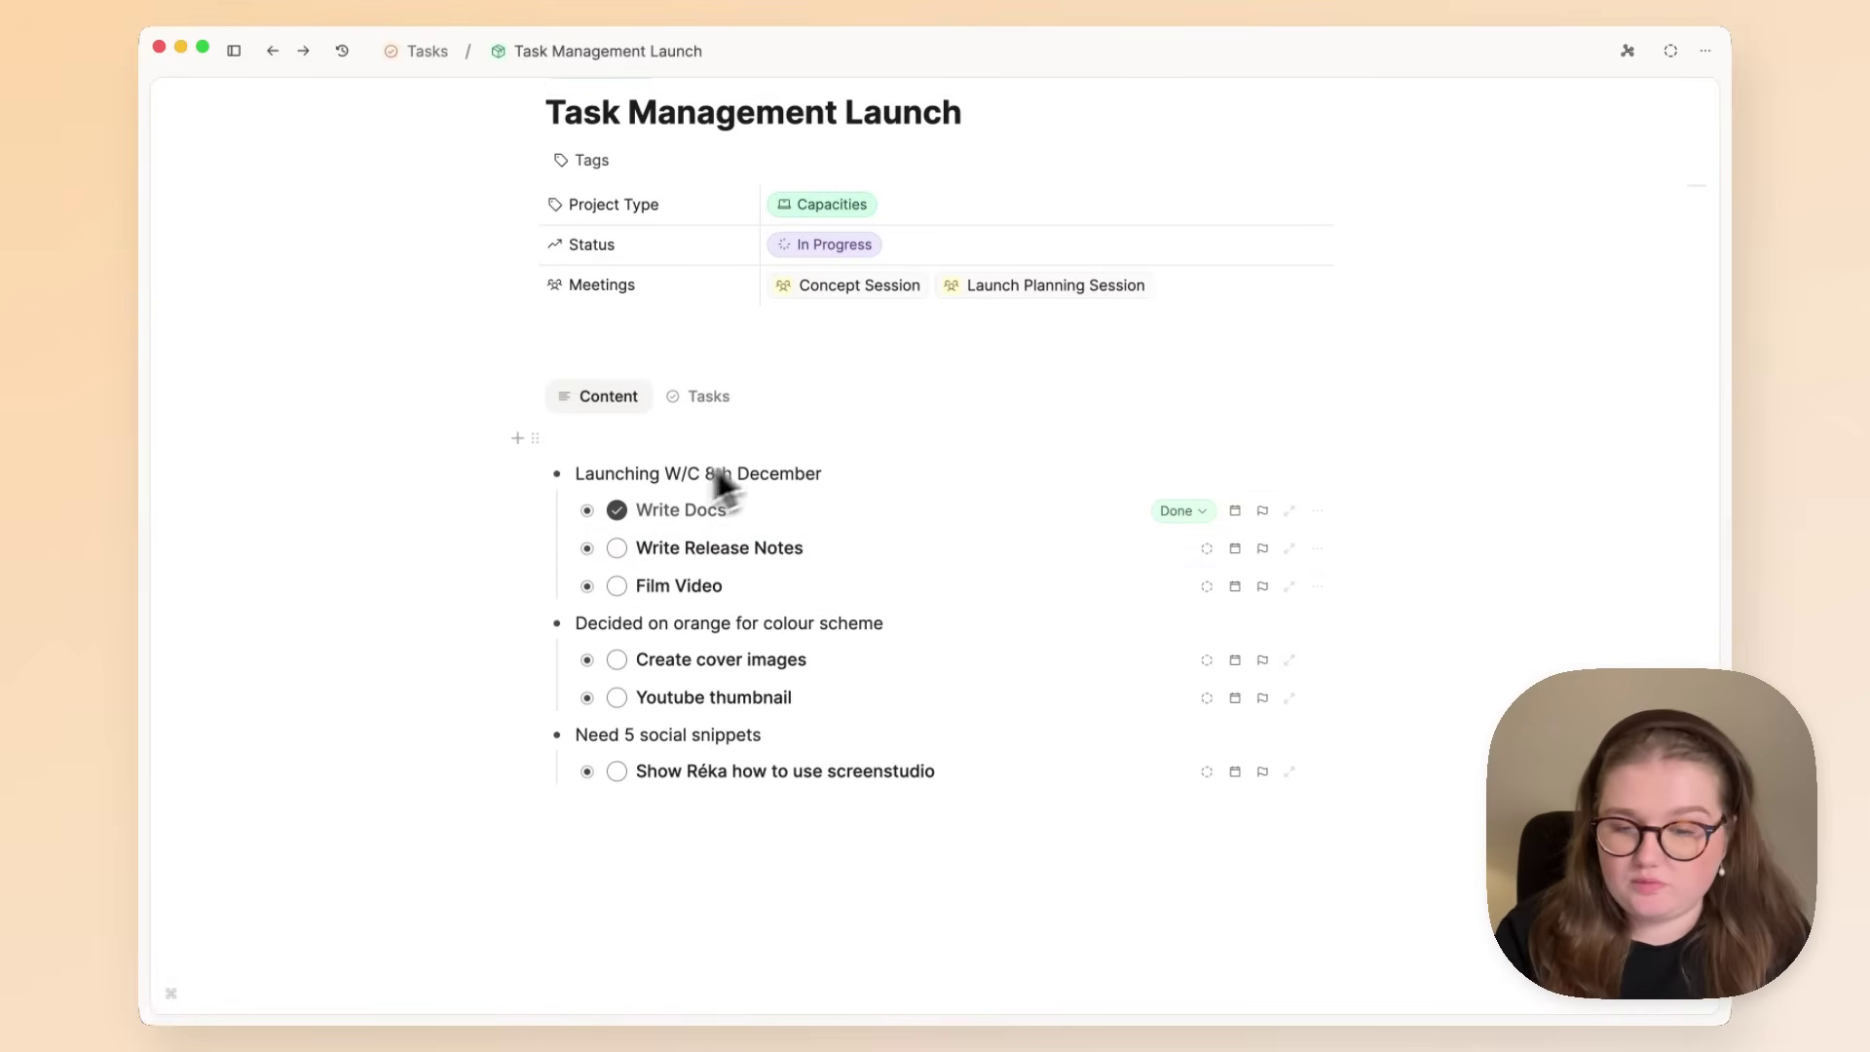
Show the project's Tasks tab filtered to open tasks.
{"action": "left_click", "coordinate": [700, 397]}
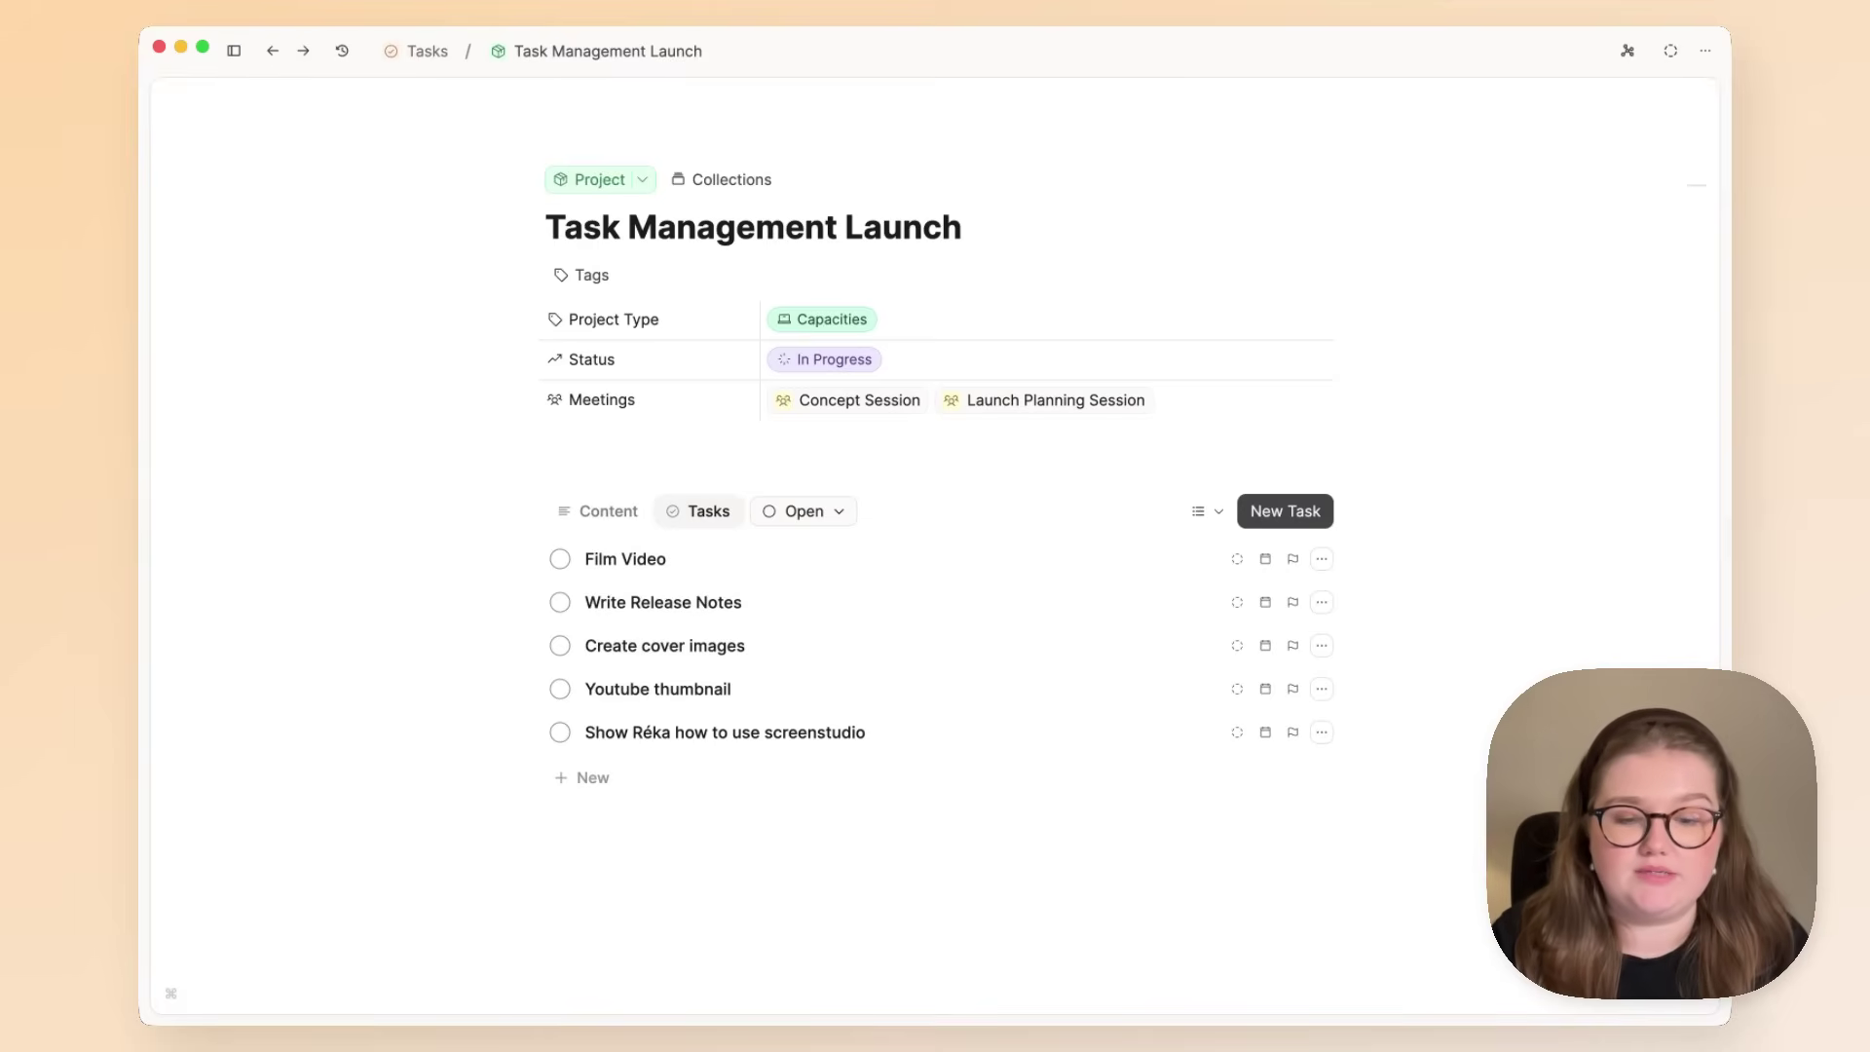
{"action": "left_click", "coordinate": [842, 513]}
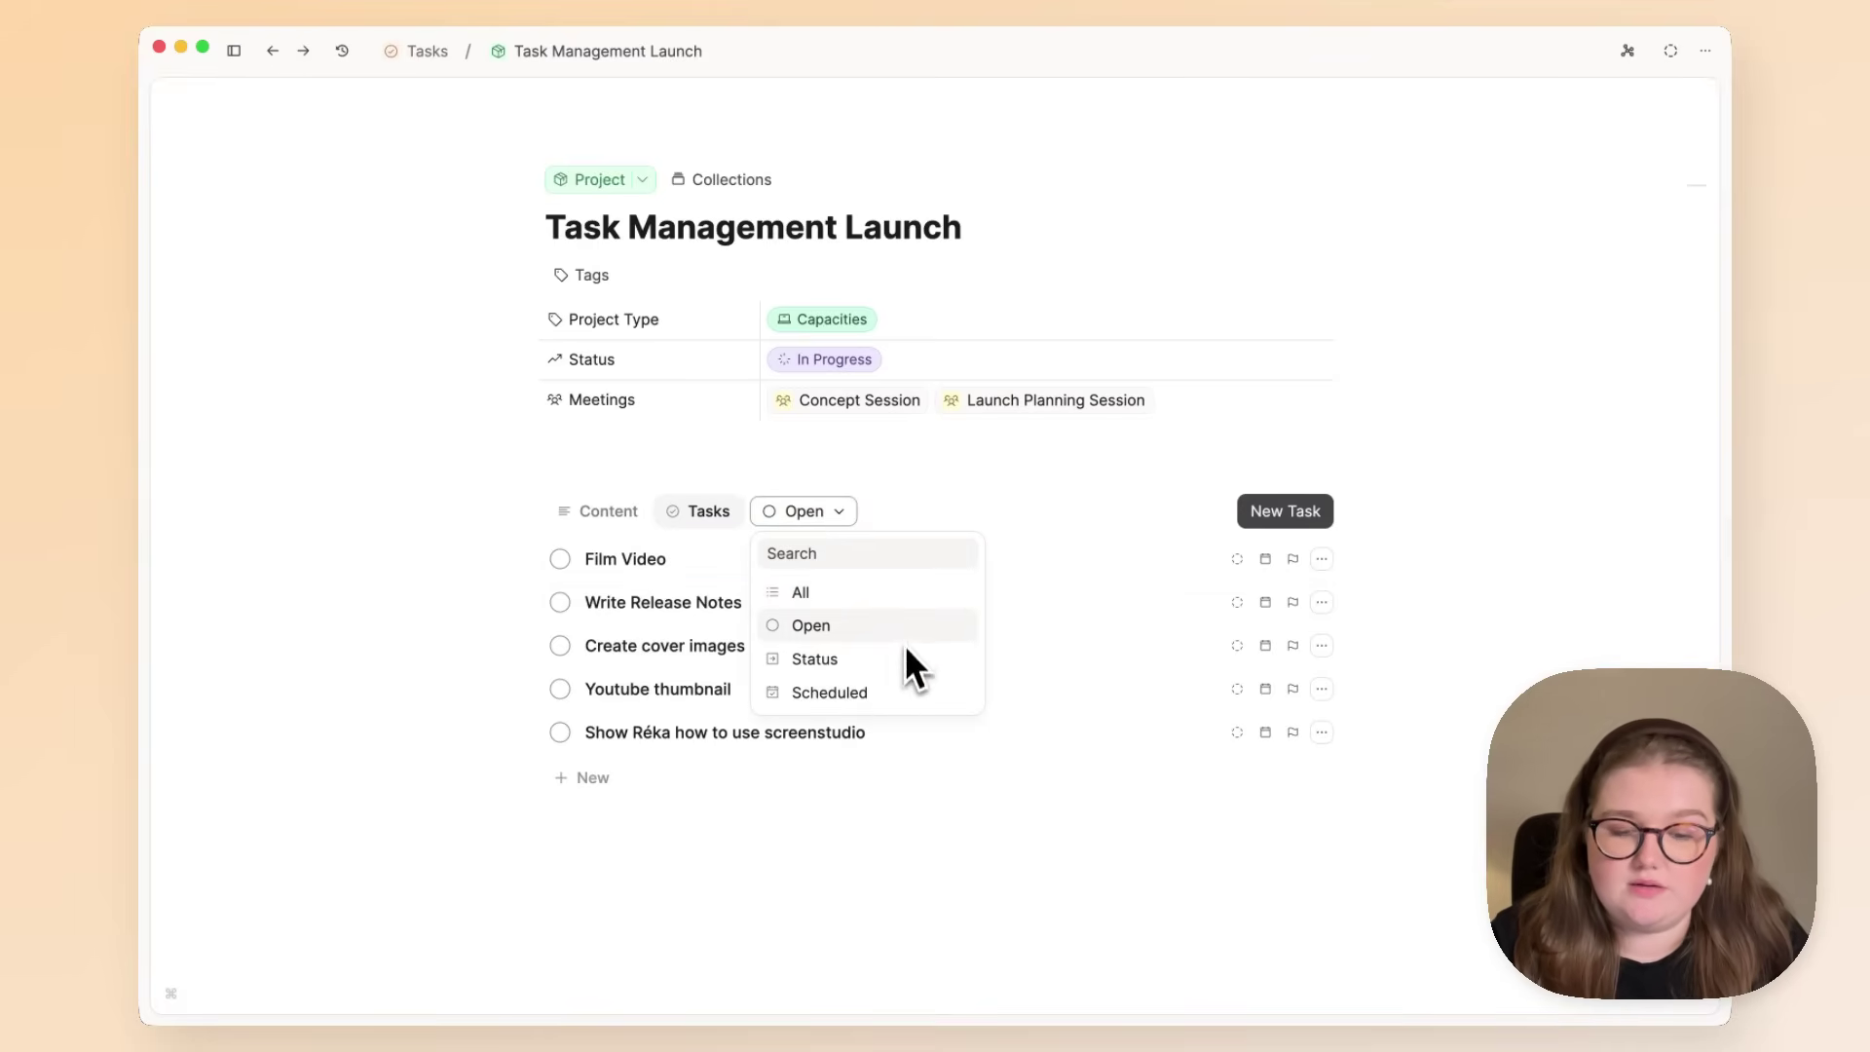
{"action": "left_click", "coordinate": [841, 627]}
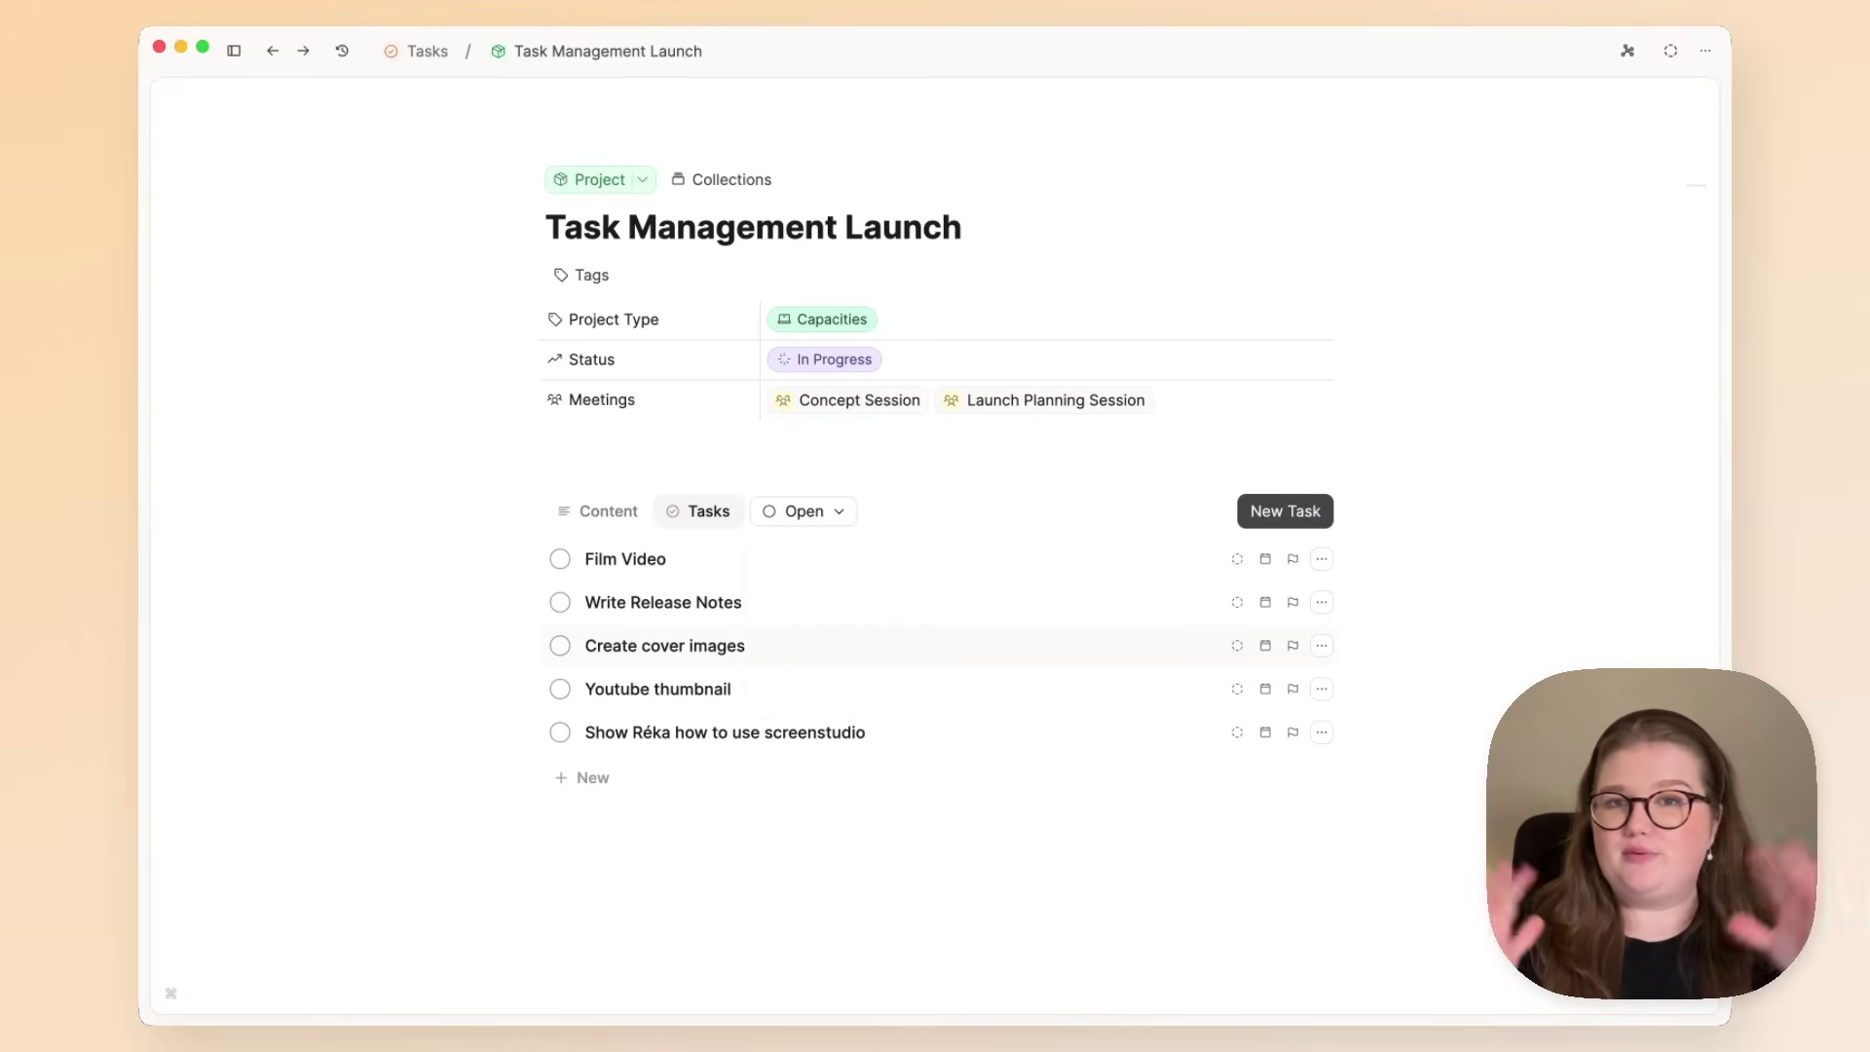
Mark Youtube thumbnail as done, leaving four open tasks, and reveal the sidebar.
{"action": "left_click", "coordinate": [562, 689]}
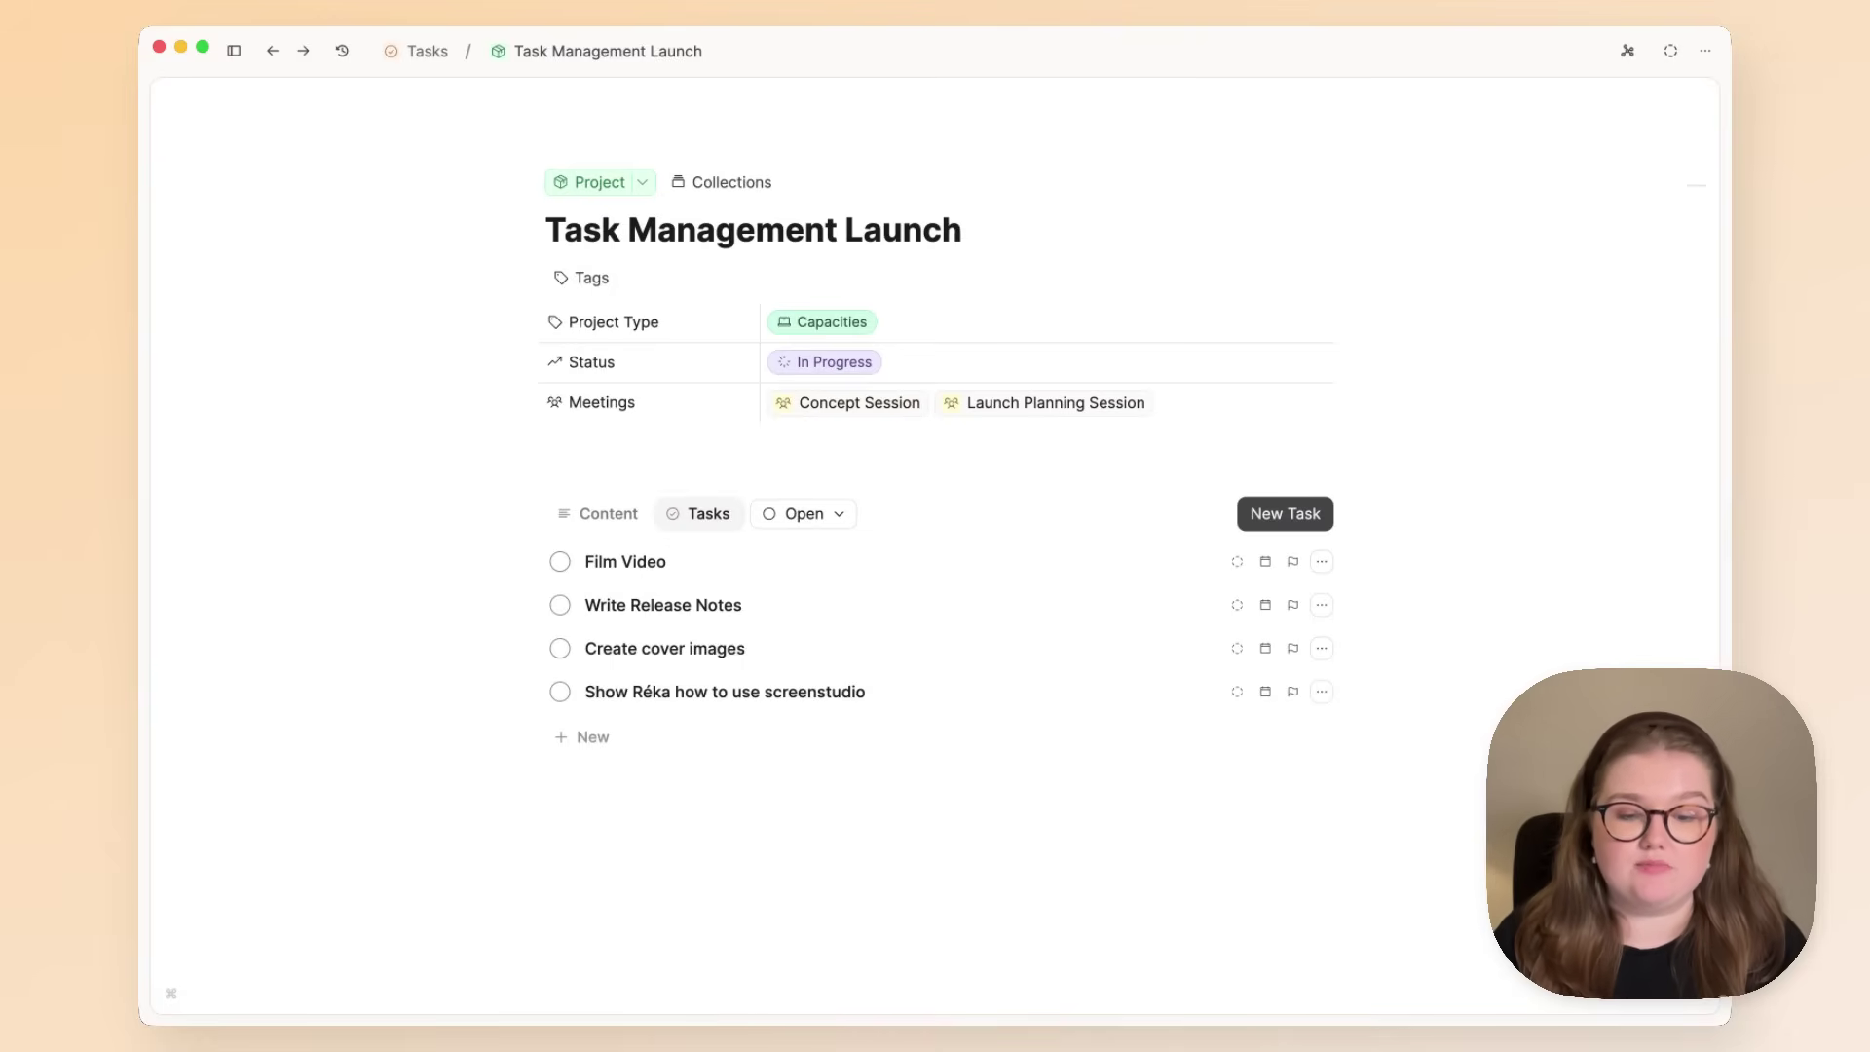
{"action": "left_click", "coordinate": [597, 516]}
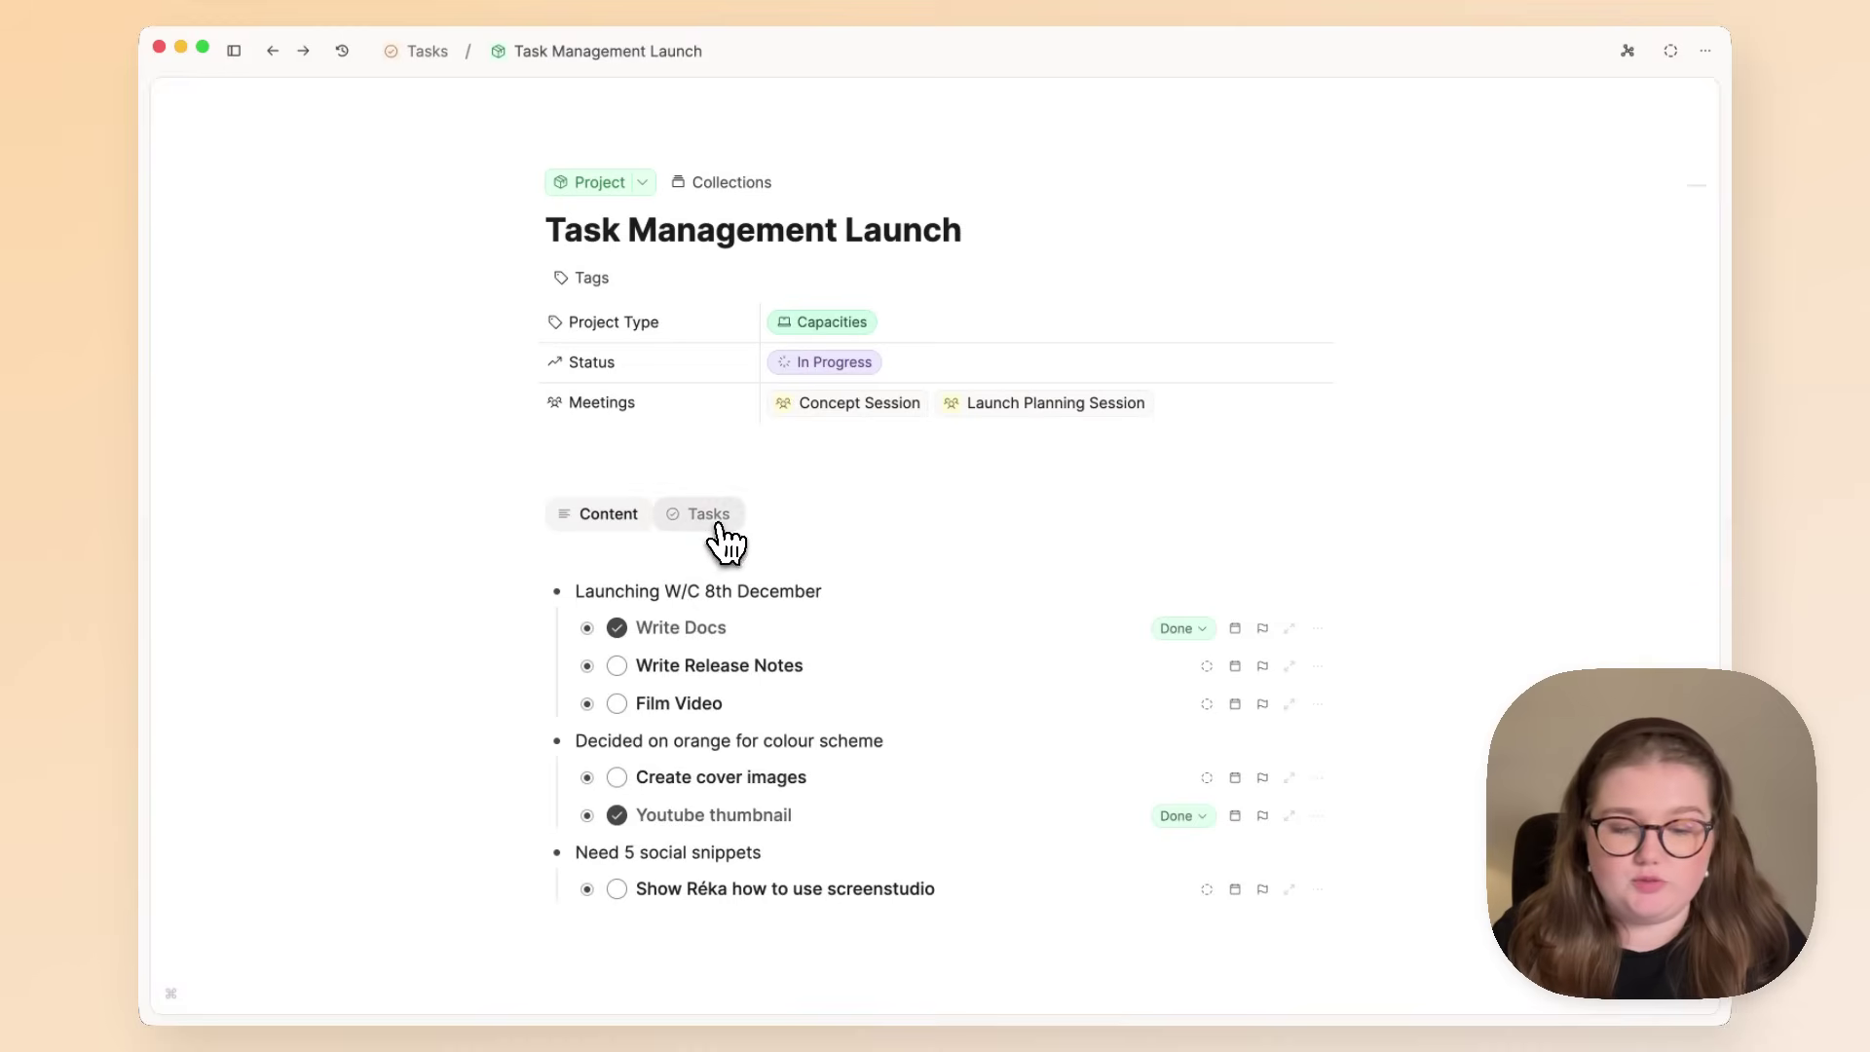
{"action": "left_click", "coordinate": [711, 521]}
{"action": "left_click", "coordinate": [638, 521]}
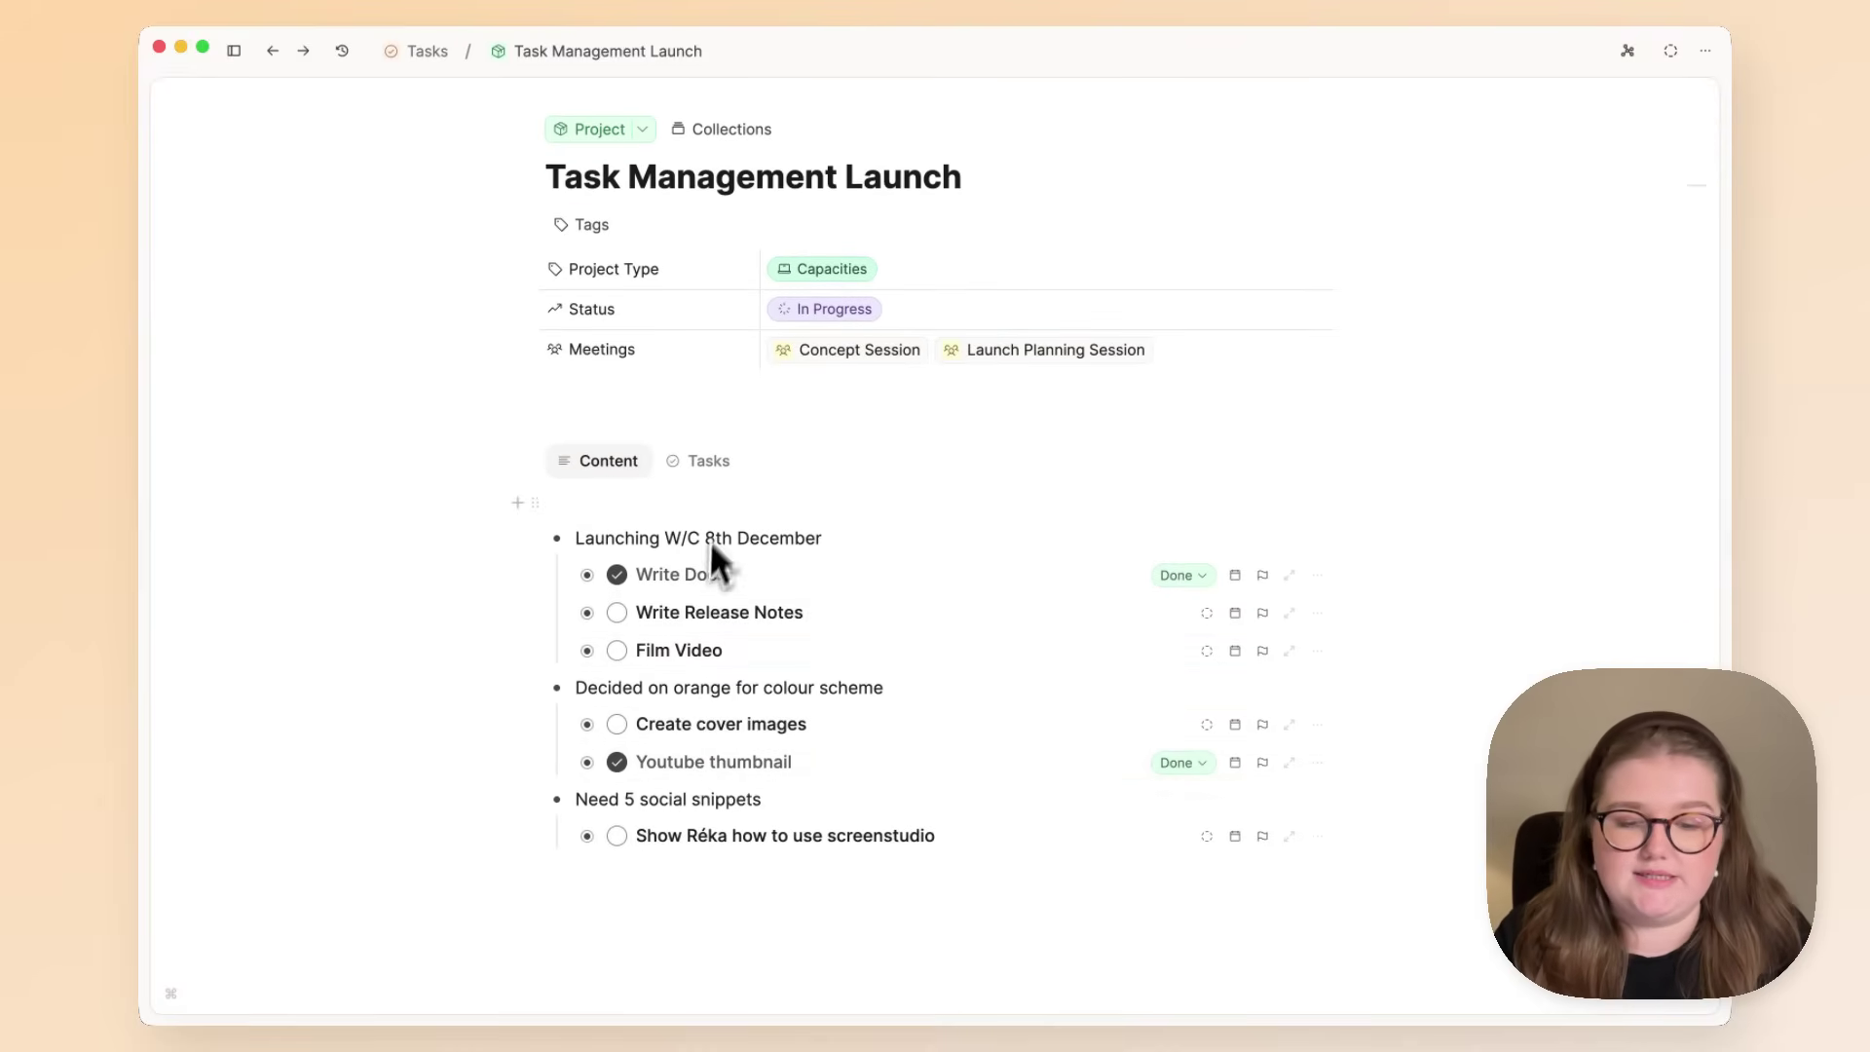
{"action": "left_click", "coordinate": [706, 463]}
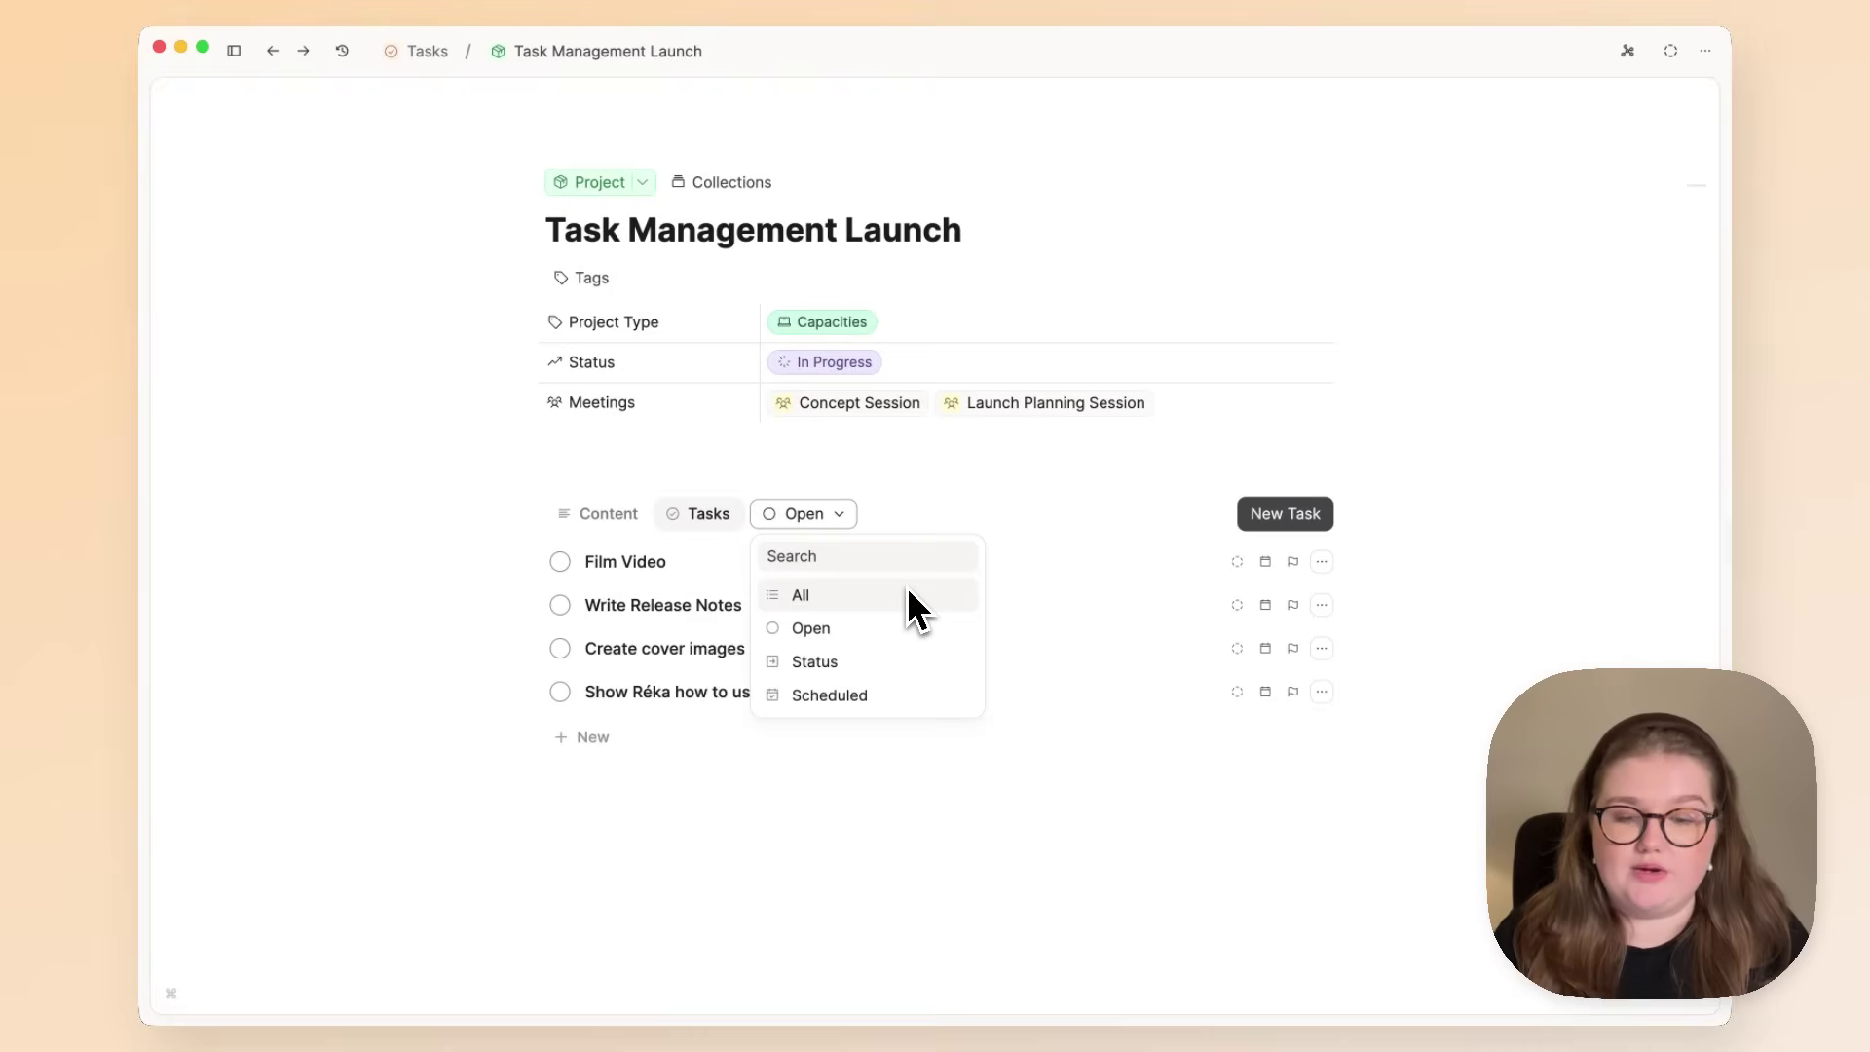
{"action": "left_click", "coordinate": [458, 600]}
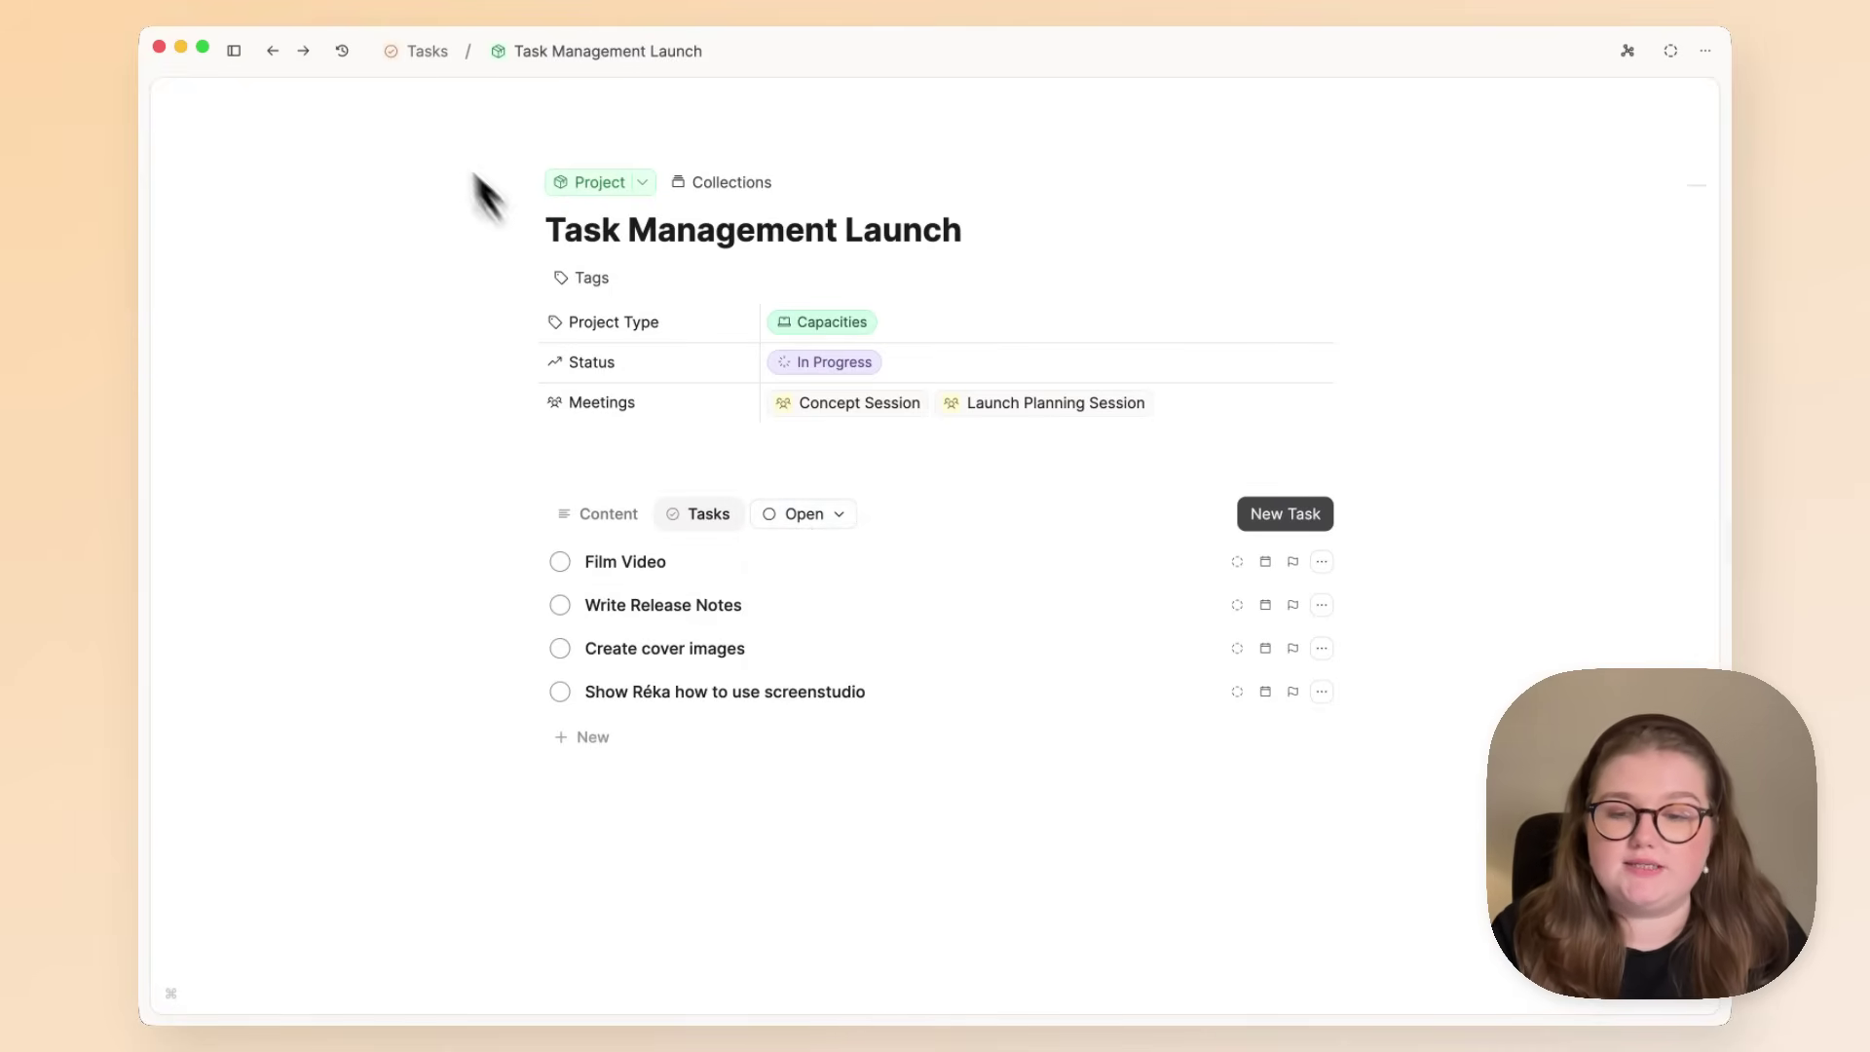
{"action": "left_click", "coordinate": [235, 51]}
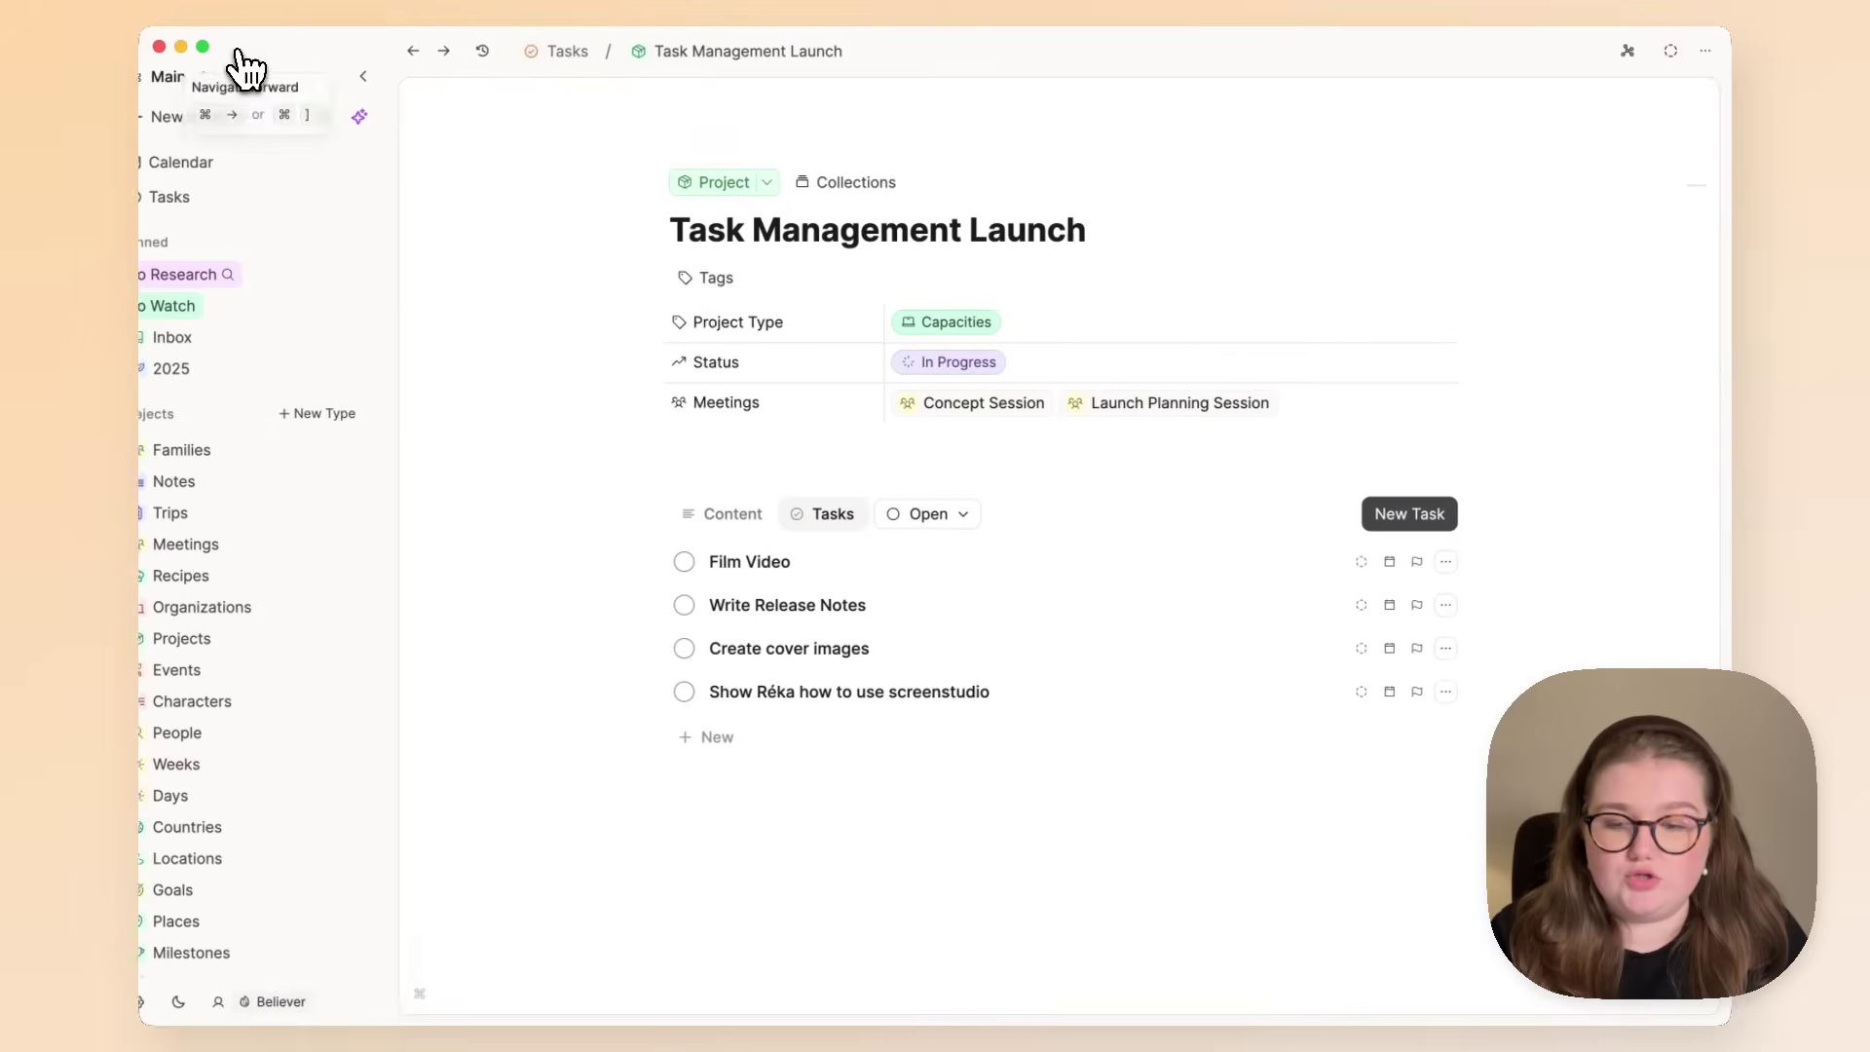
On the Tasks page, complete 'Find a nice chess set to buy' and verify it under Completed.
{"action": "left_click", "coordinate": [289, 201]}
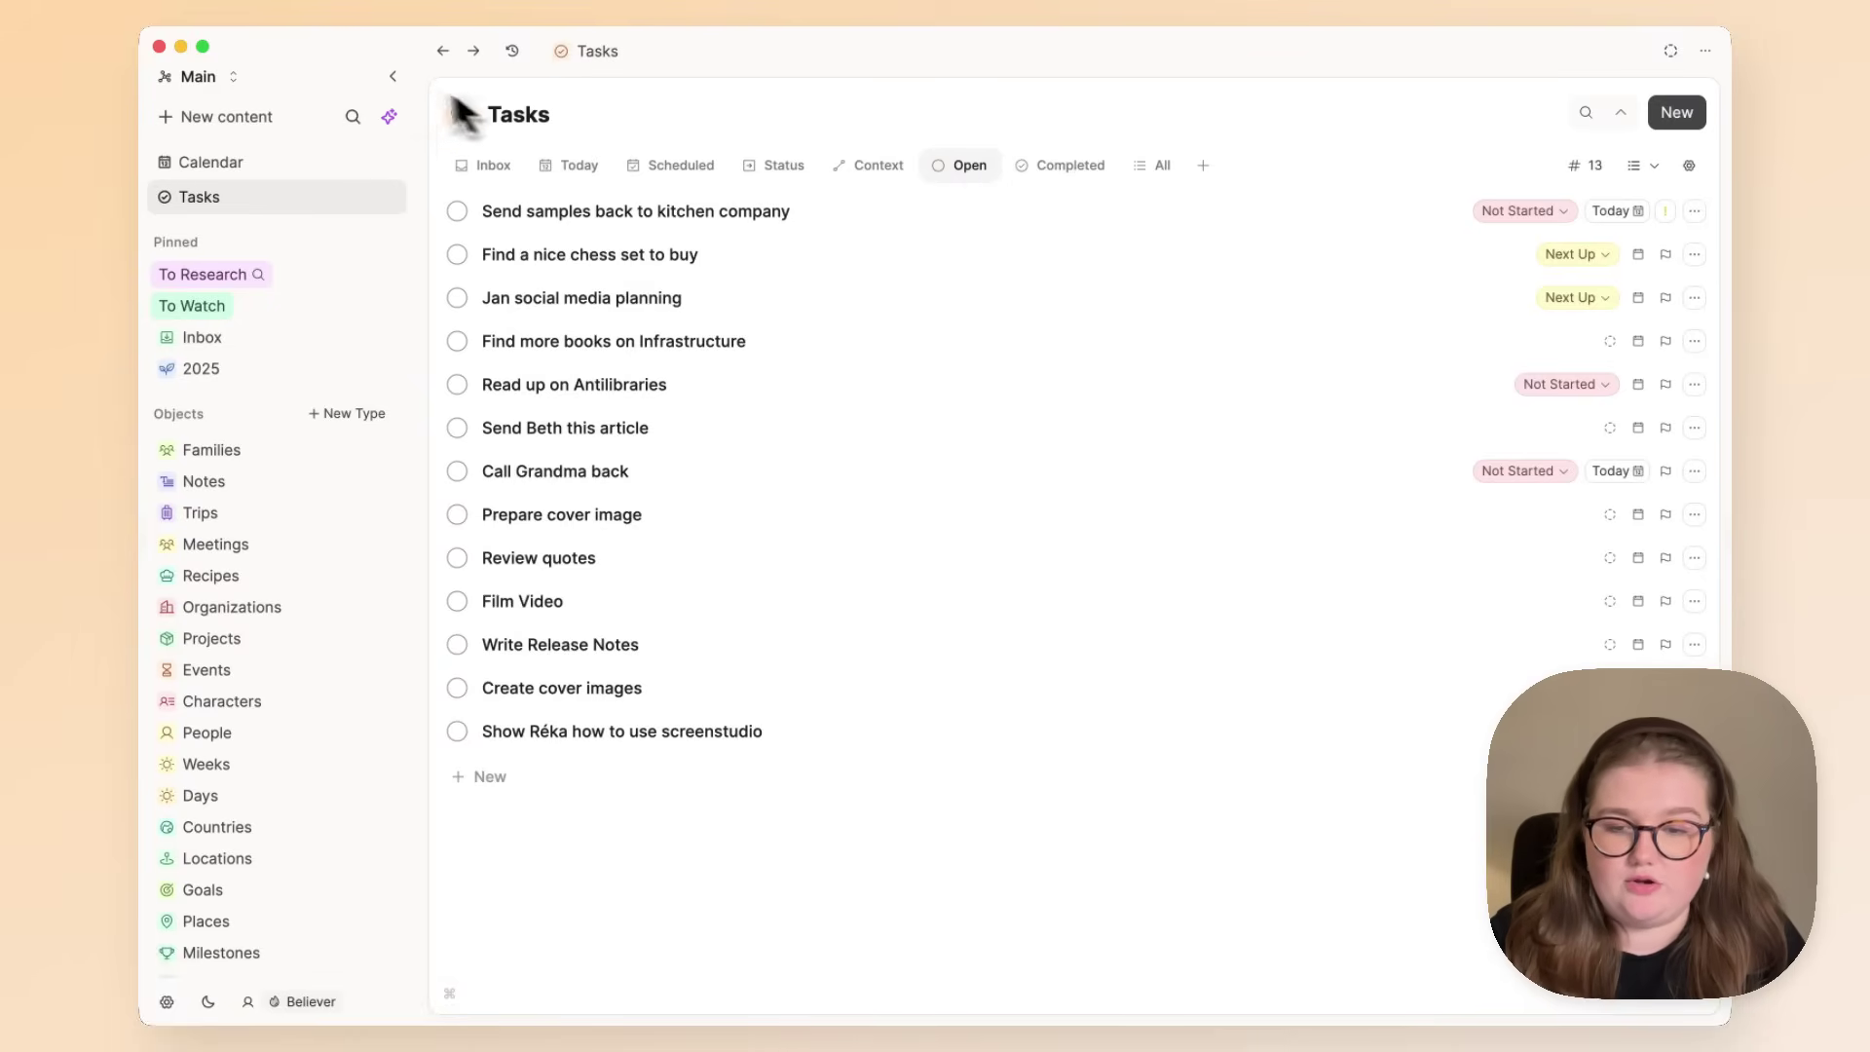
{"action": "left_click", "coordinate": [392, 76]}
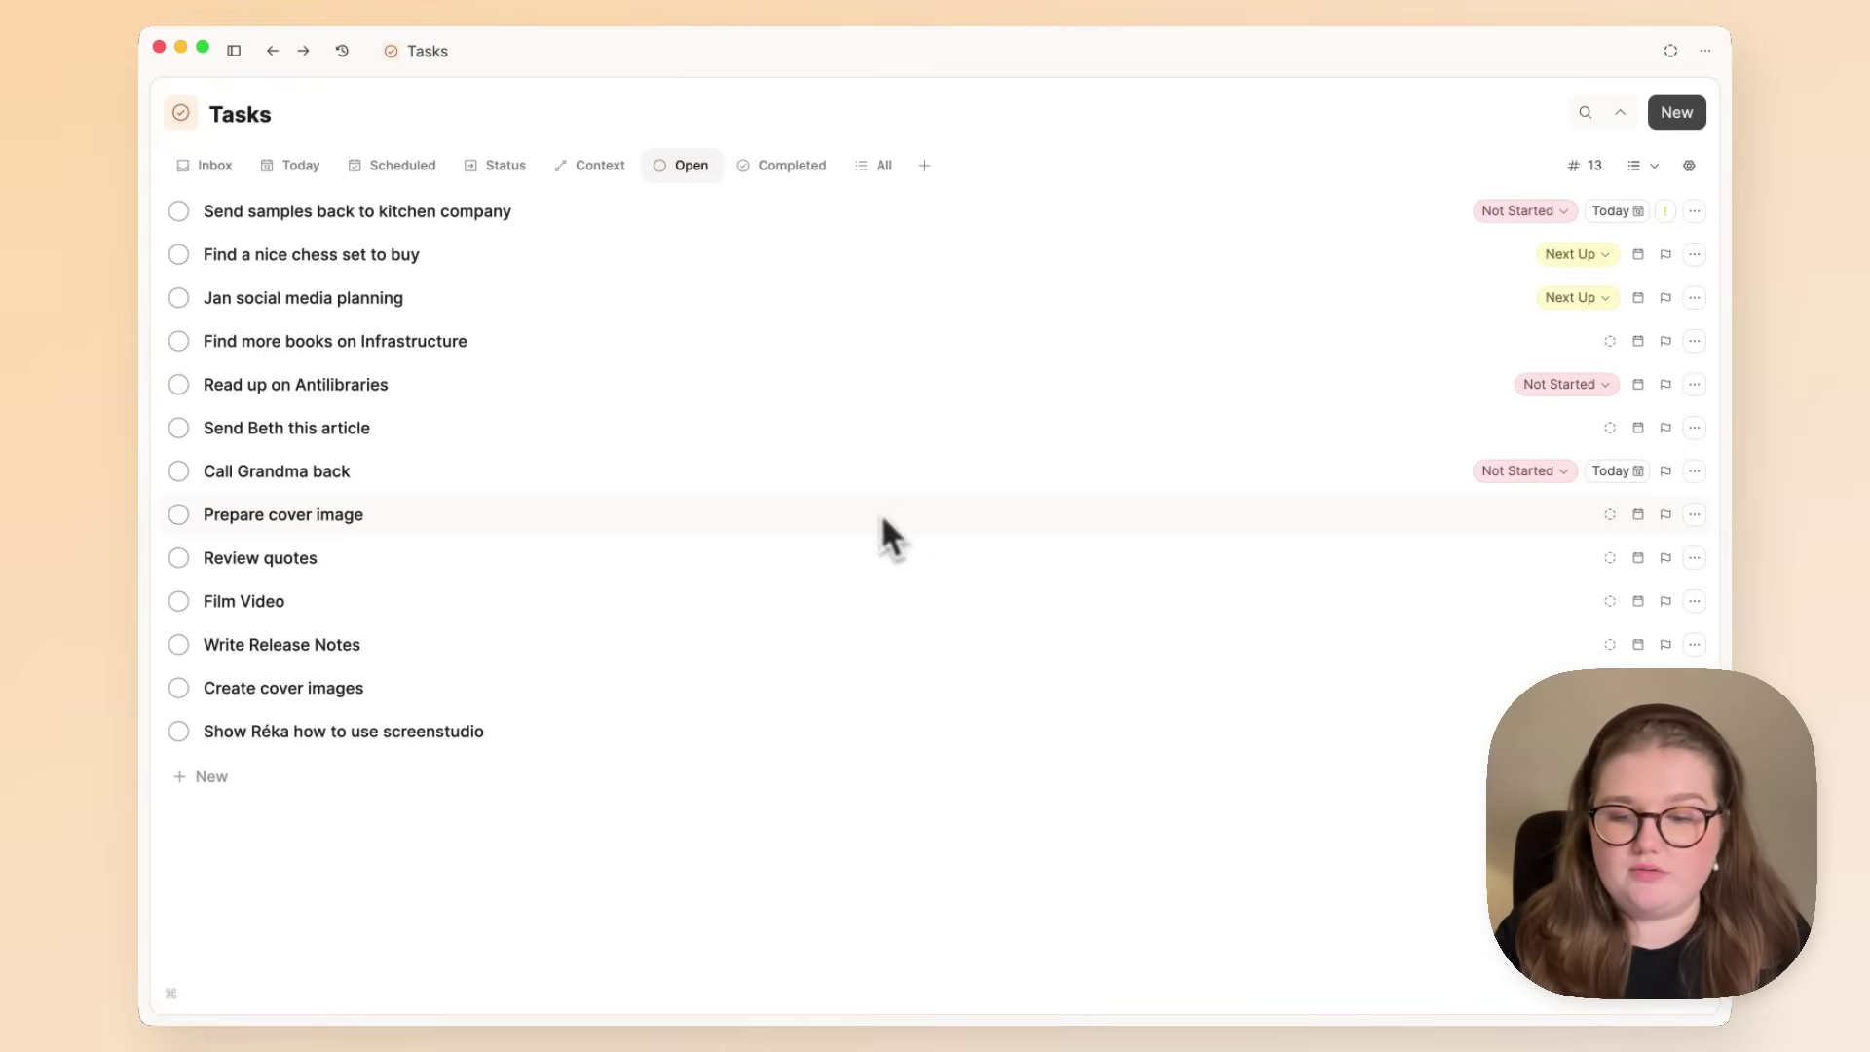
{"action": "left_click", "coordinate": [178, 254]}
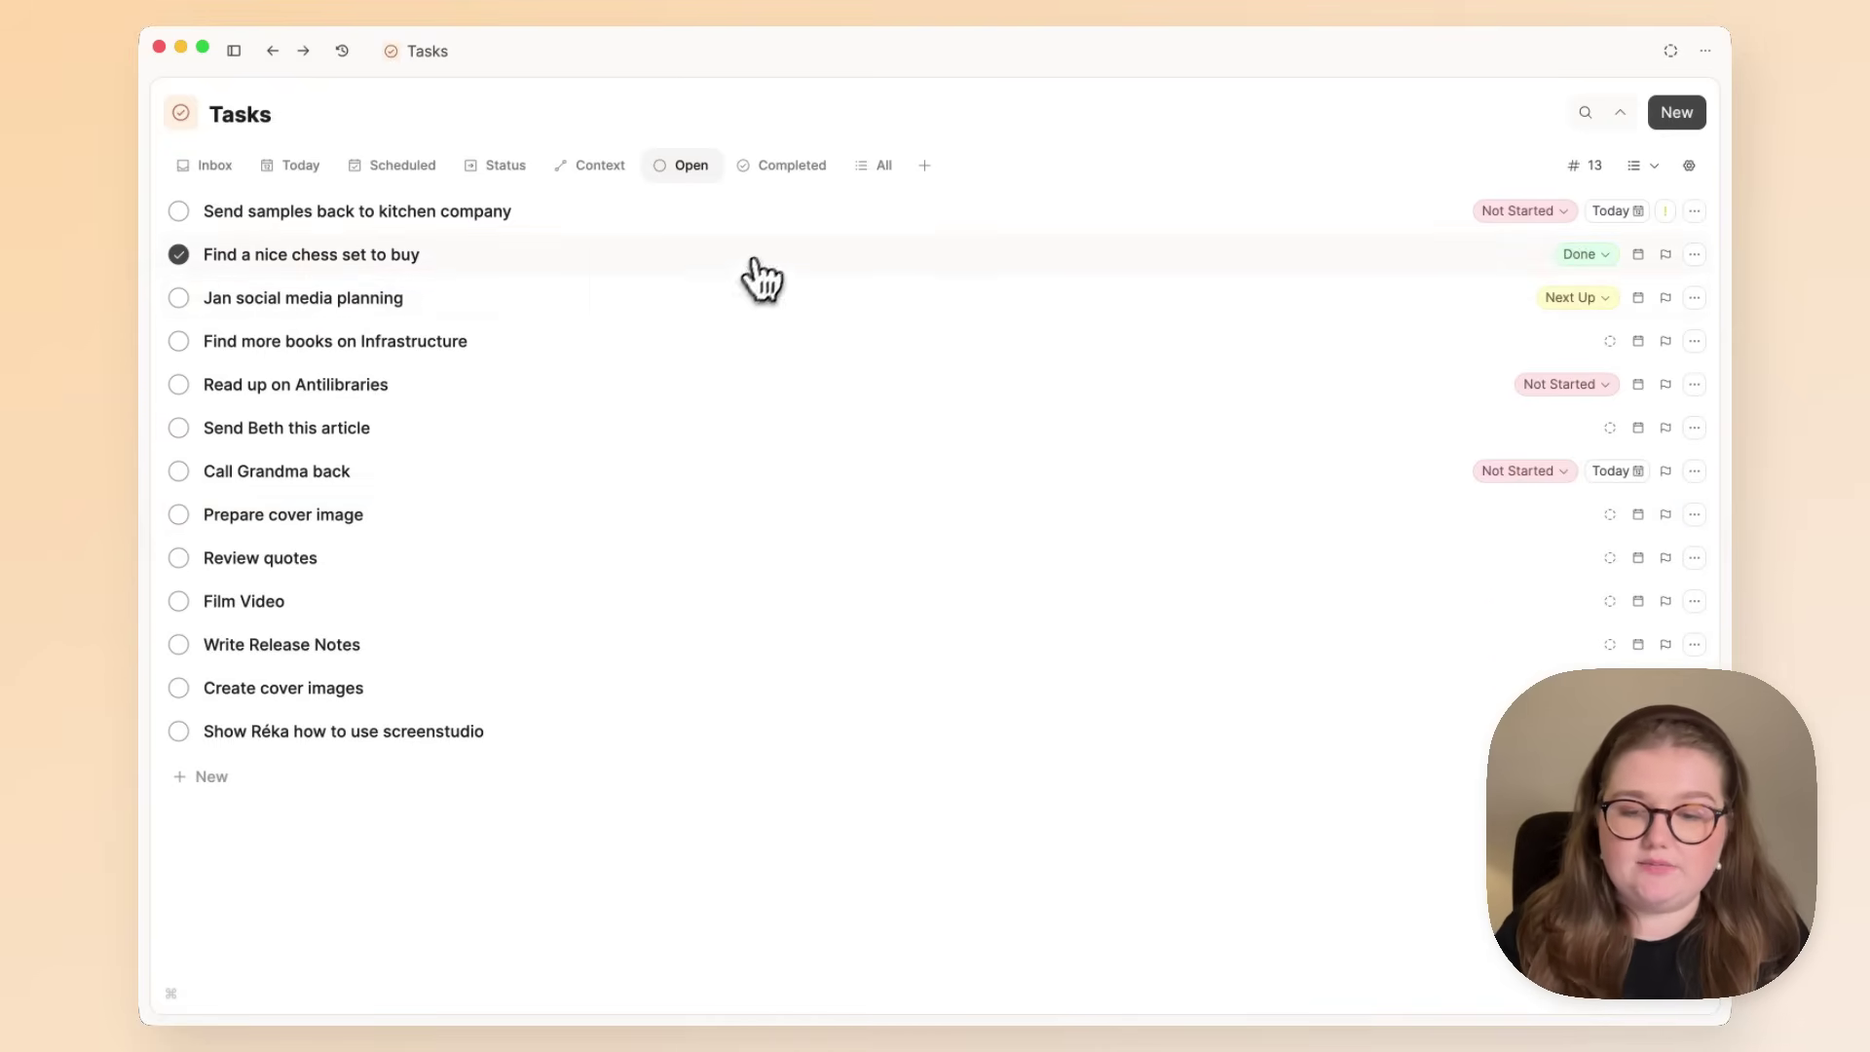
{"action": "left_click", "coordinate": [794, 170]}
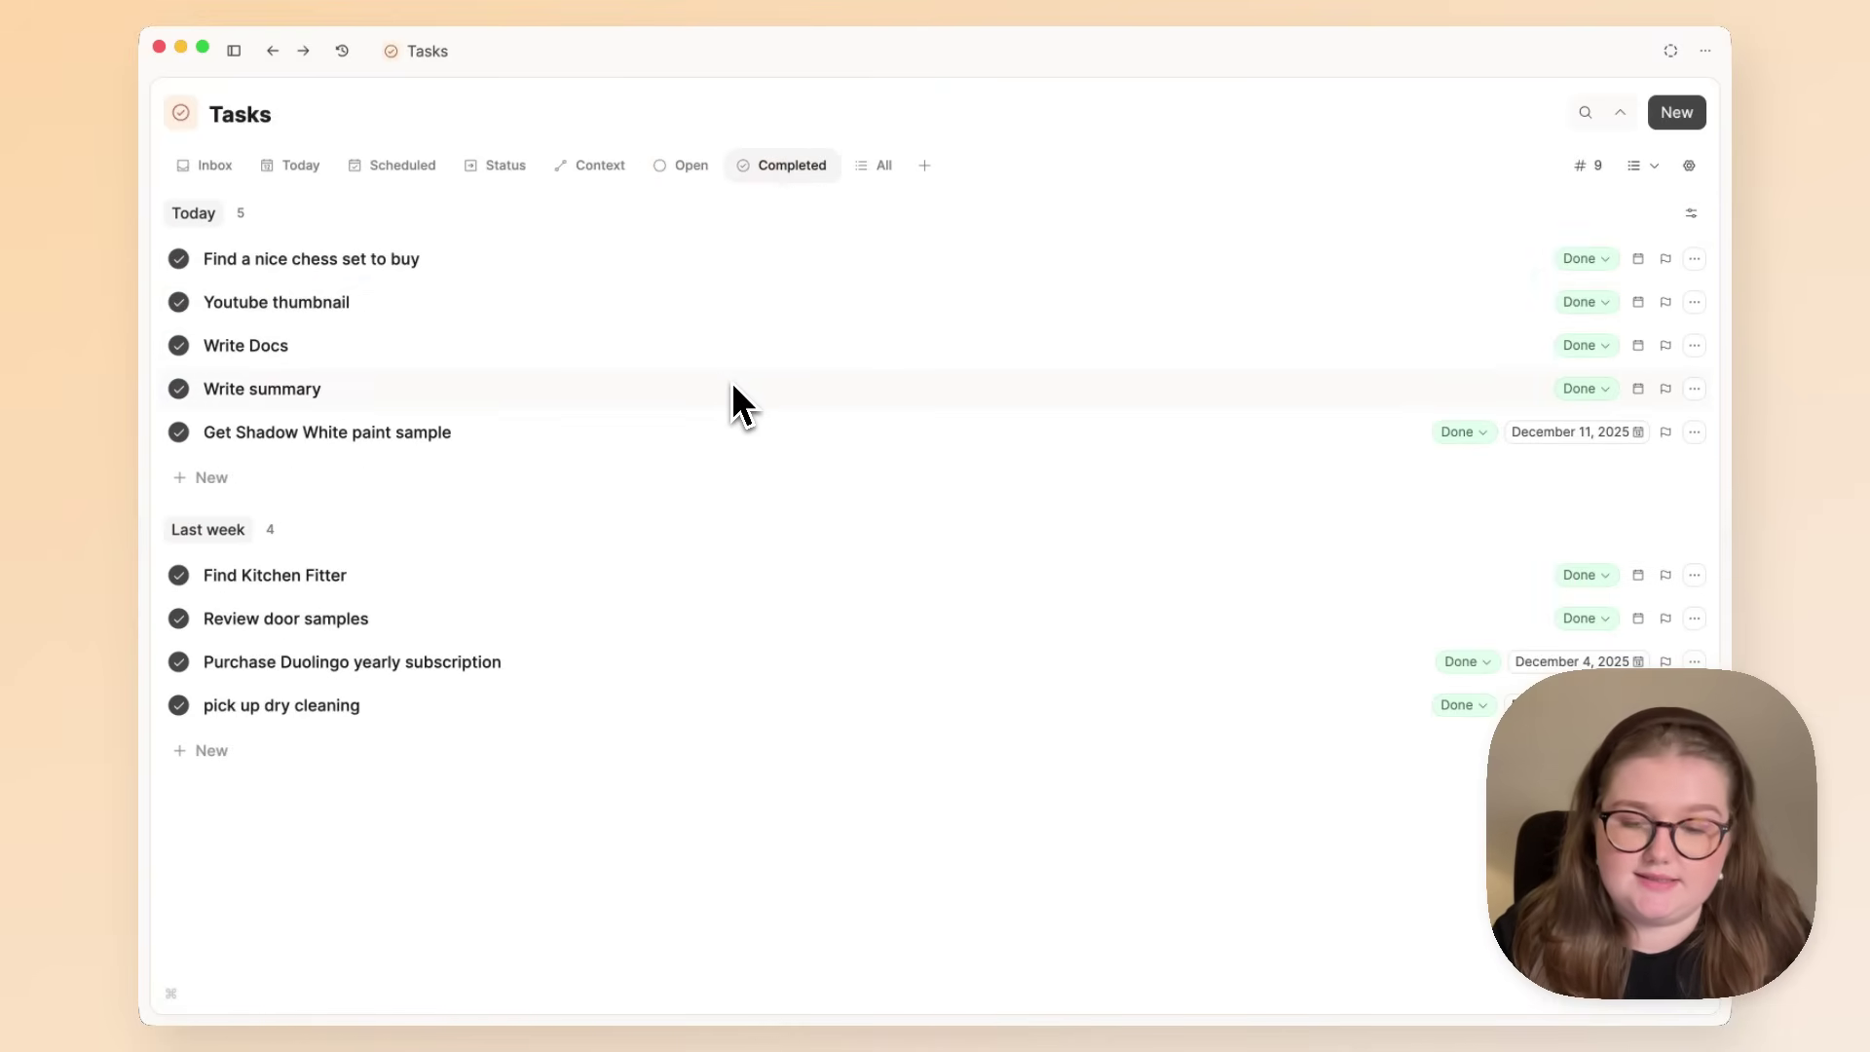
{"action": "left_click", "coordinate": [698, 259]}
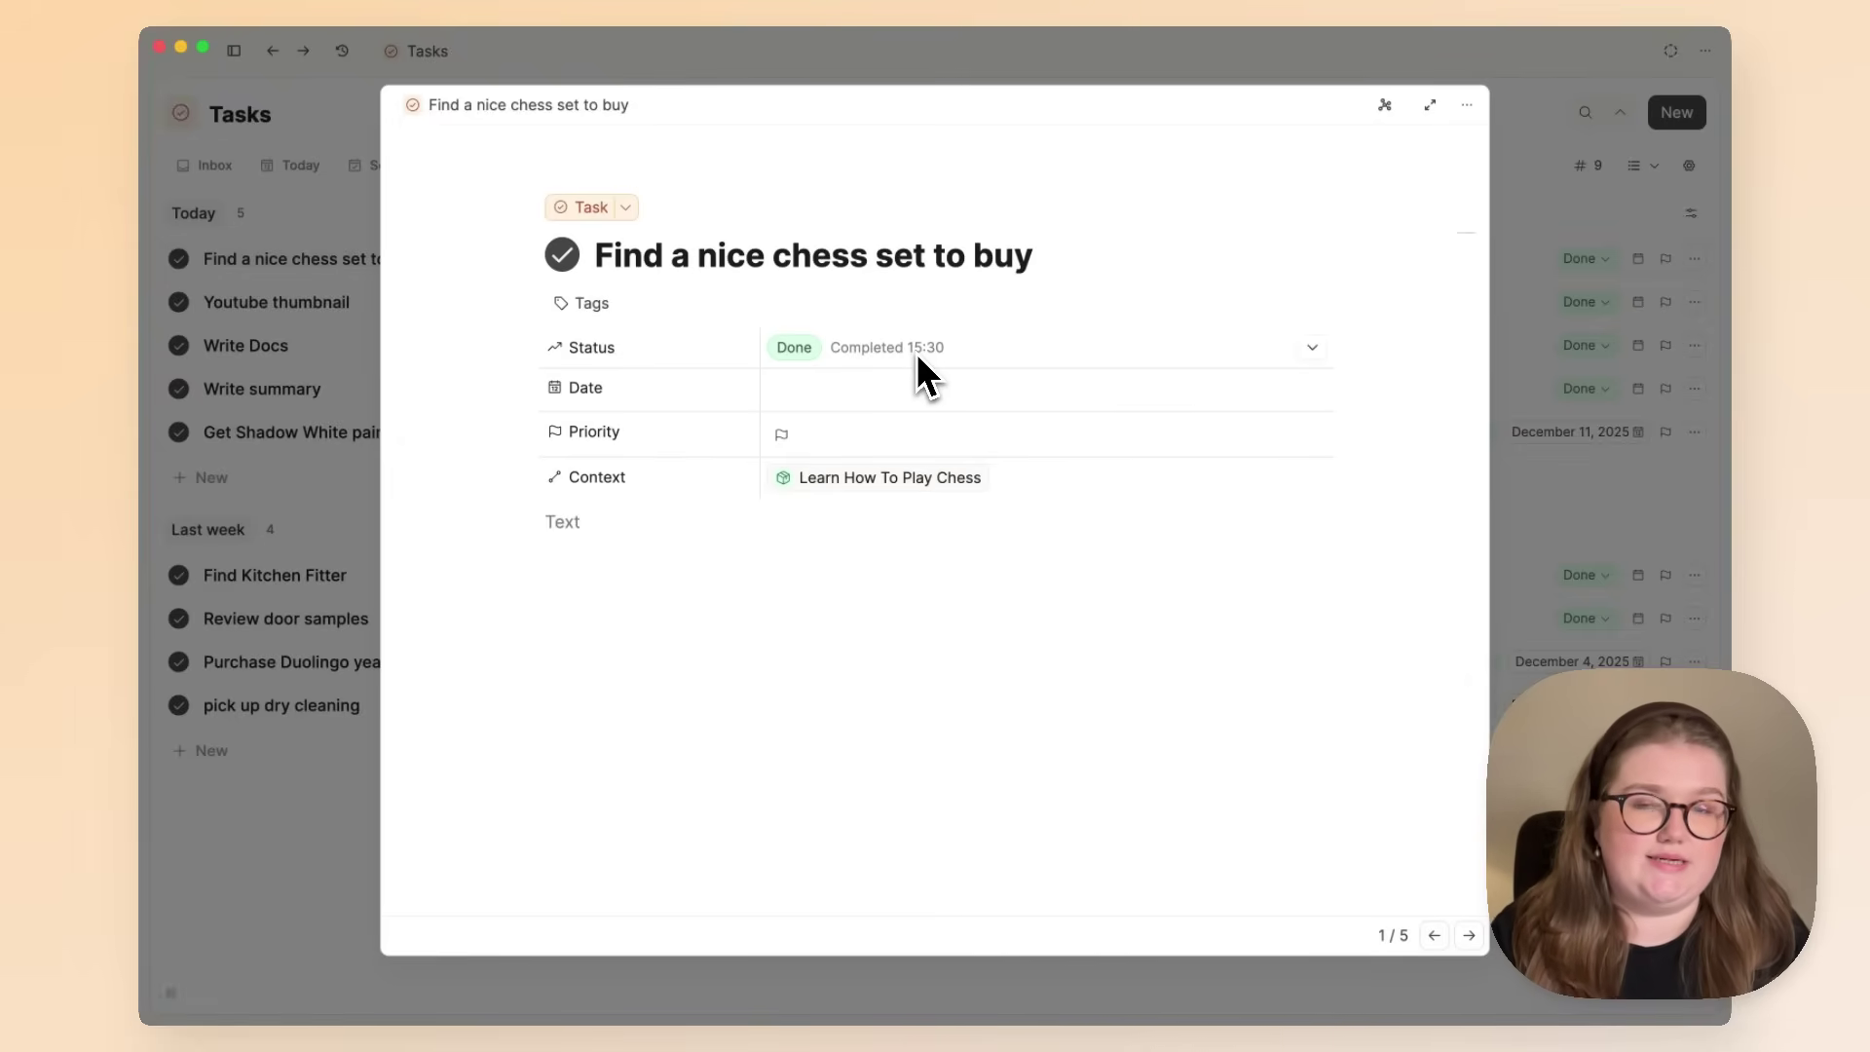
{"action": "left_click", "coordinate": [336, 414]}
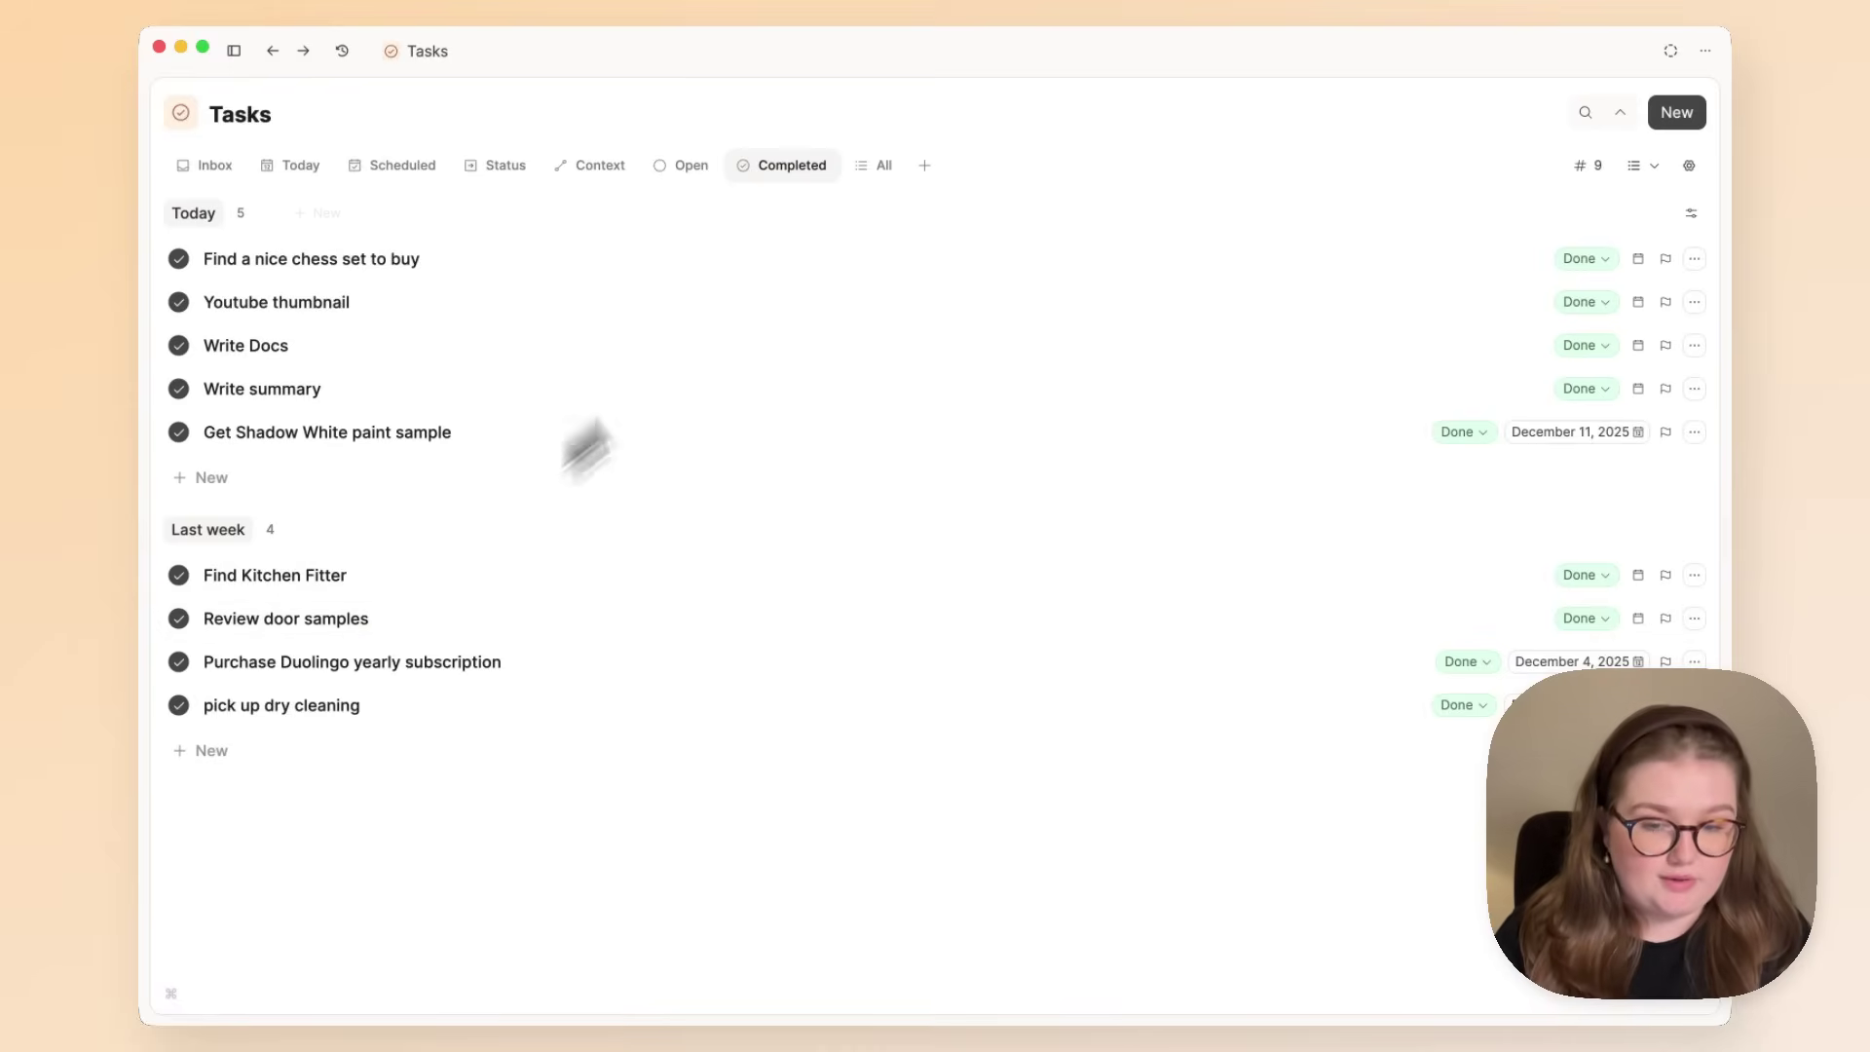
{"action": "left_click", "coordinate": [692, 165]}
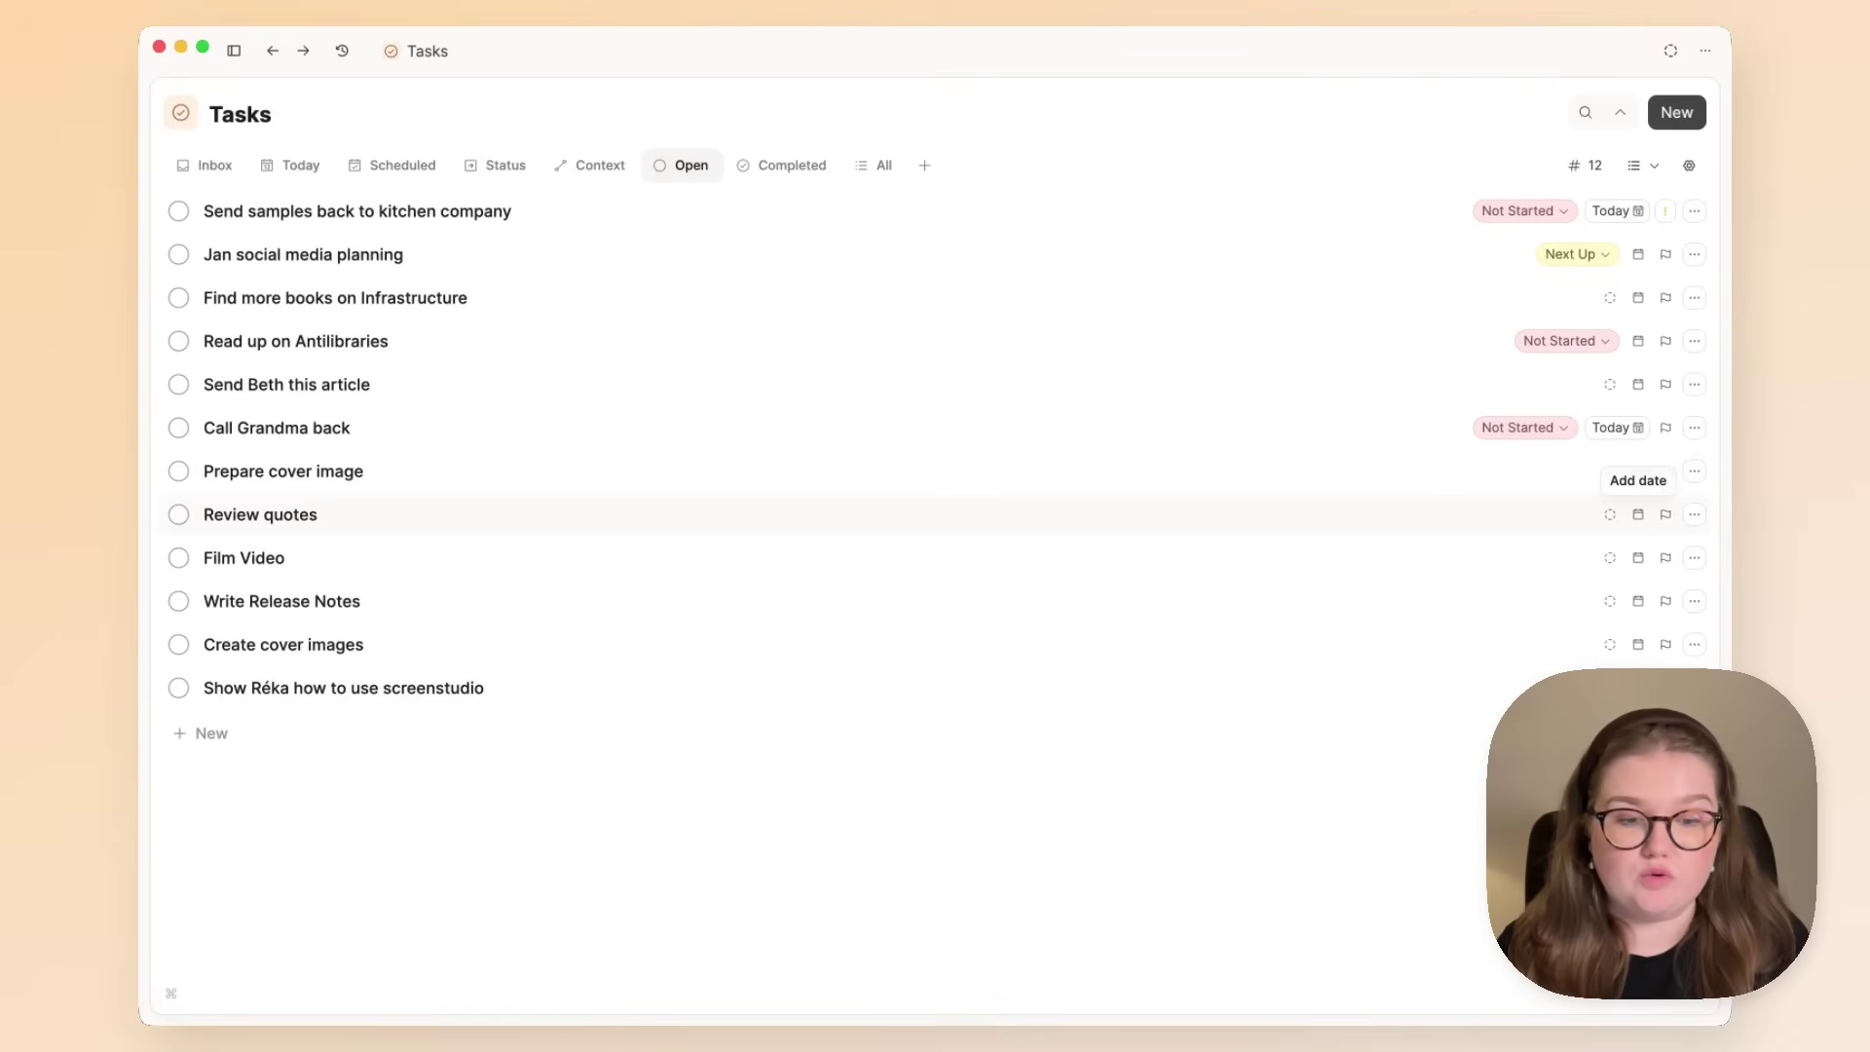
Set the Film Video task's status to In Progress on its full page.
{"action": "key", "text": "Return"}
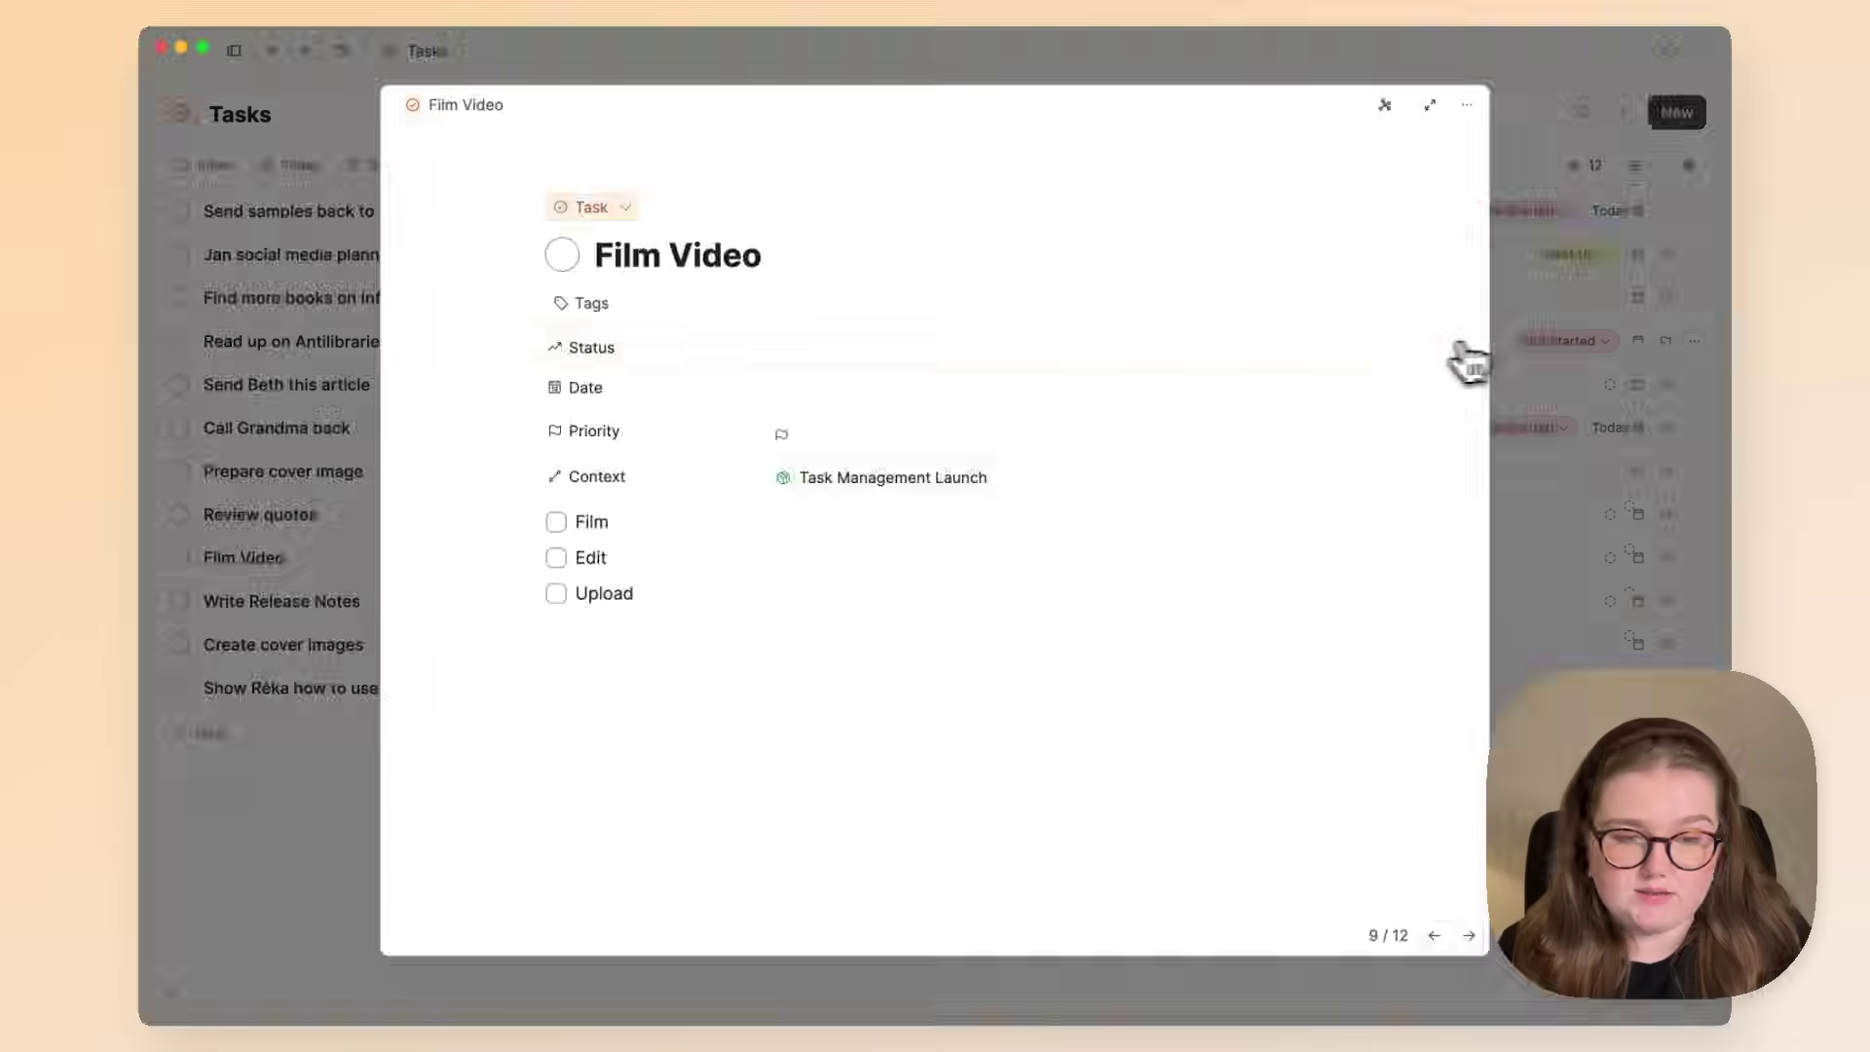
{"action": "left_click", "coordinate": [1431, 106]}
{"action": "left_click", "coordinate": [853, 327]}
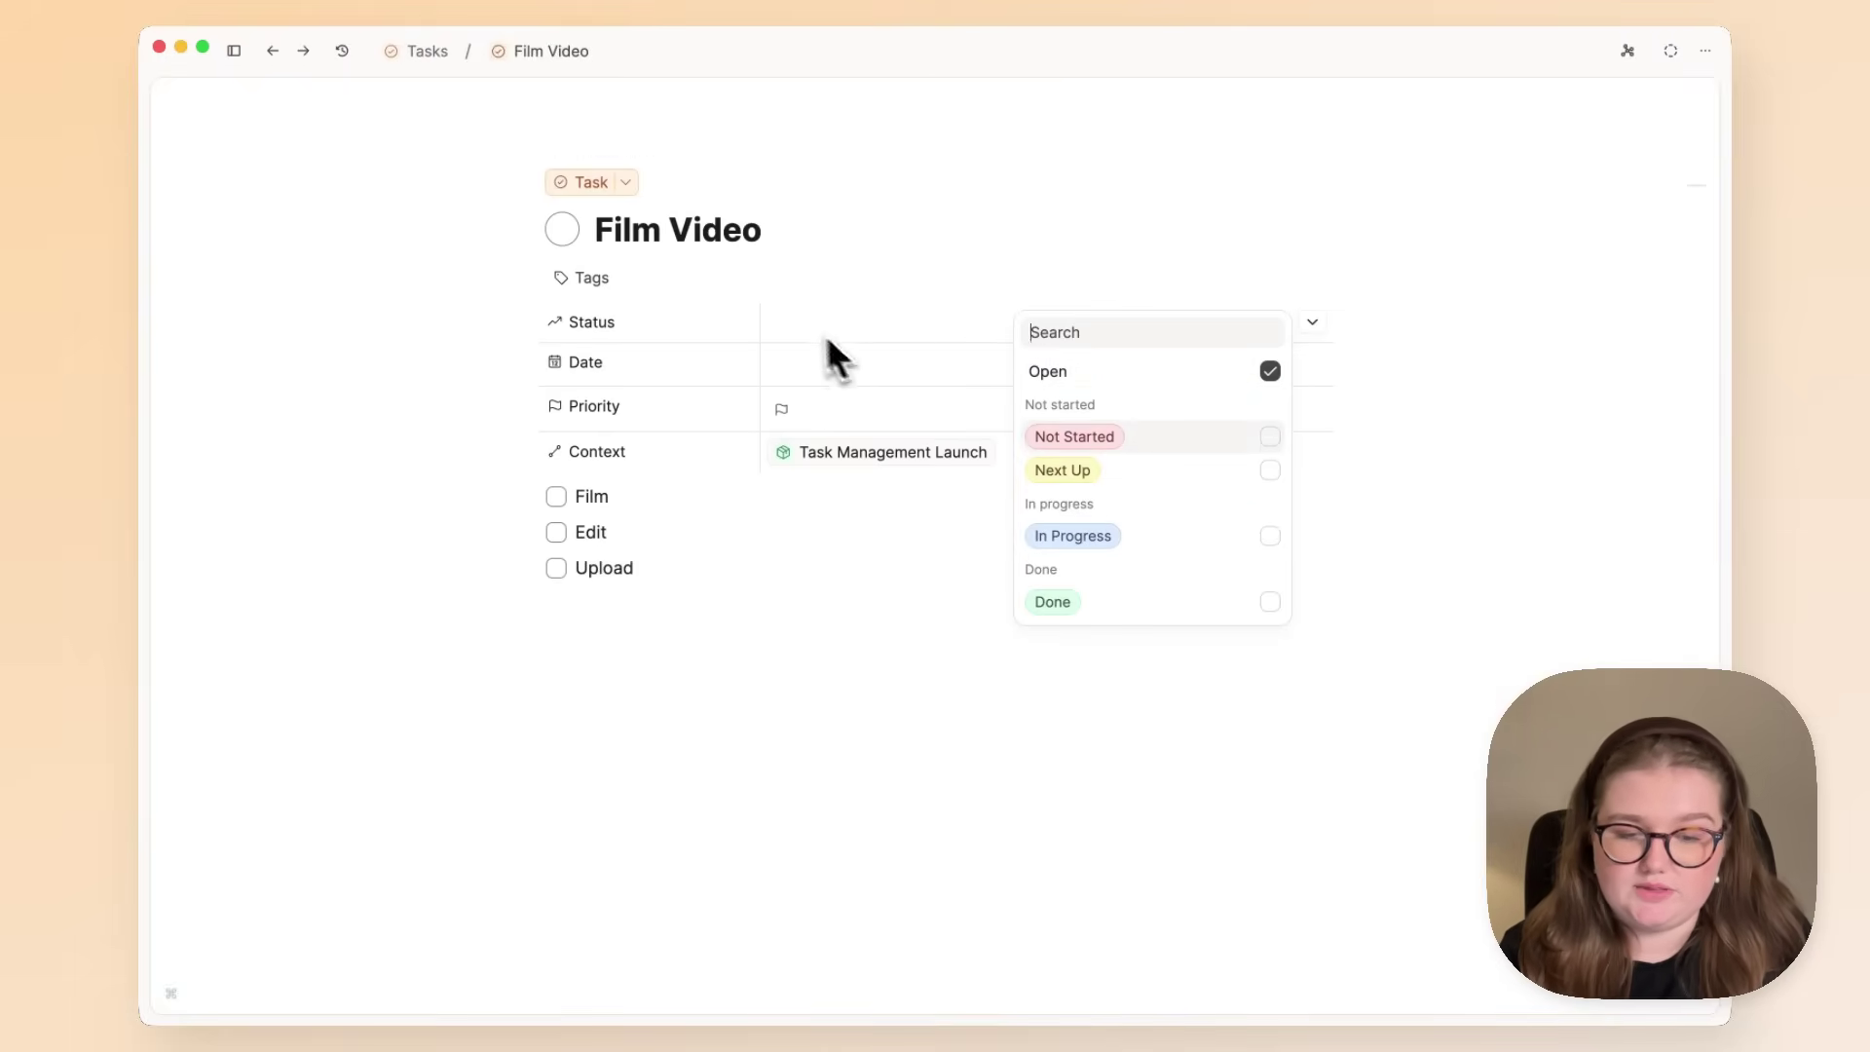
{"action": "left_click", "coordinate": [1078, 536]}
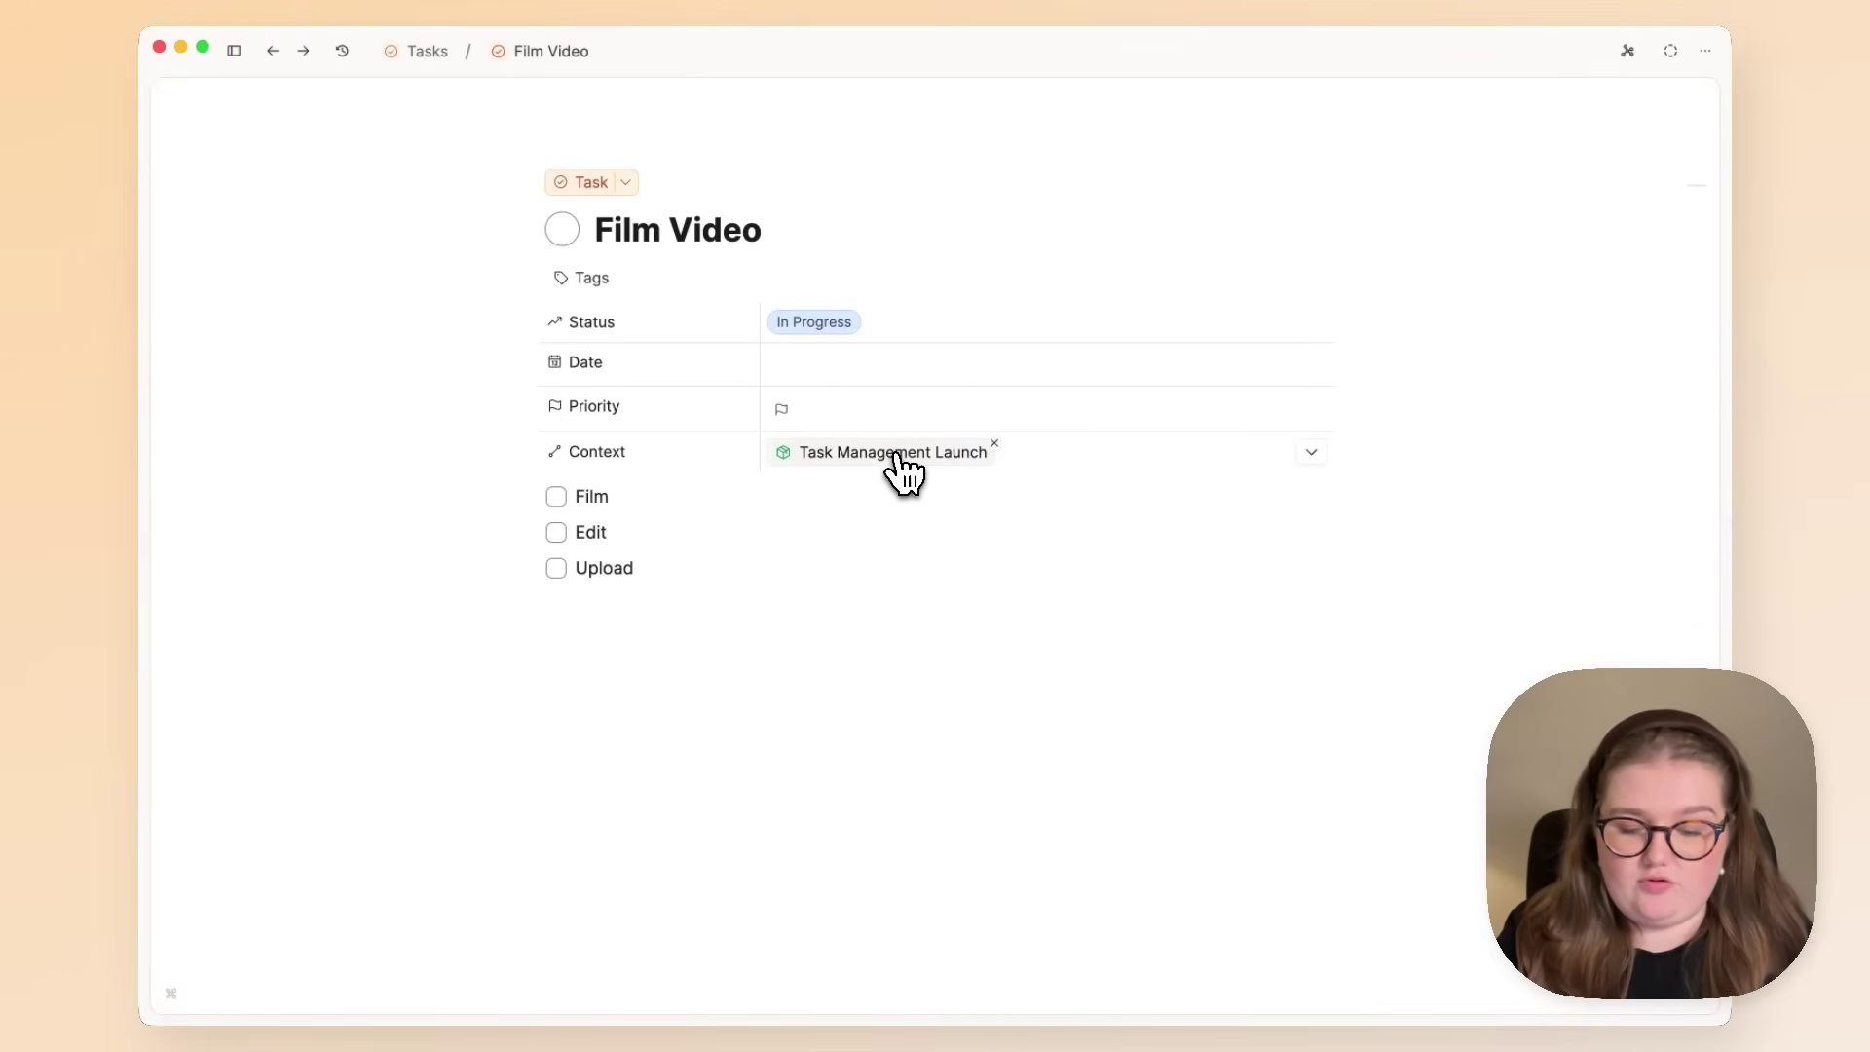
Quick-add a new task named 'Write release email', then bring up Settings.
{"action": "key", "text": "super+shift+t"}
{"action": "type", "text": "Write release email"}
{"action": "left_click", "coordinate": [601, 292]}
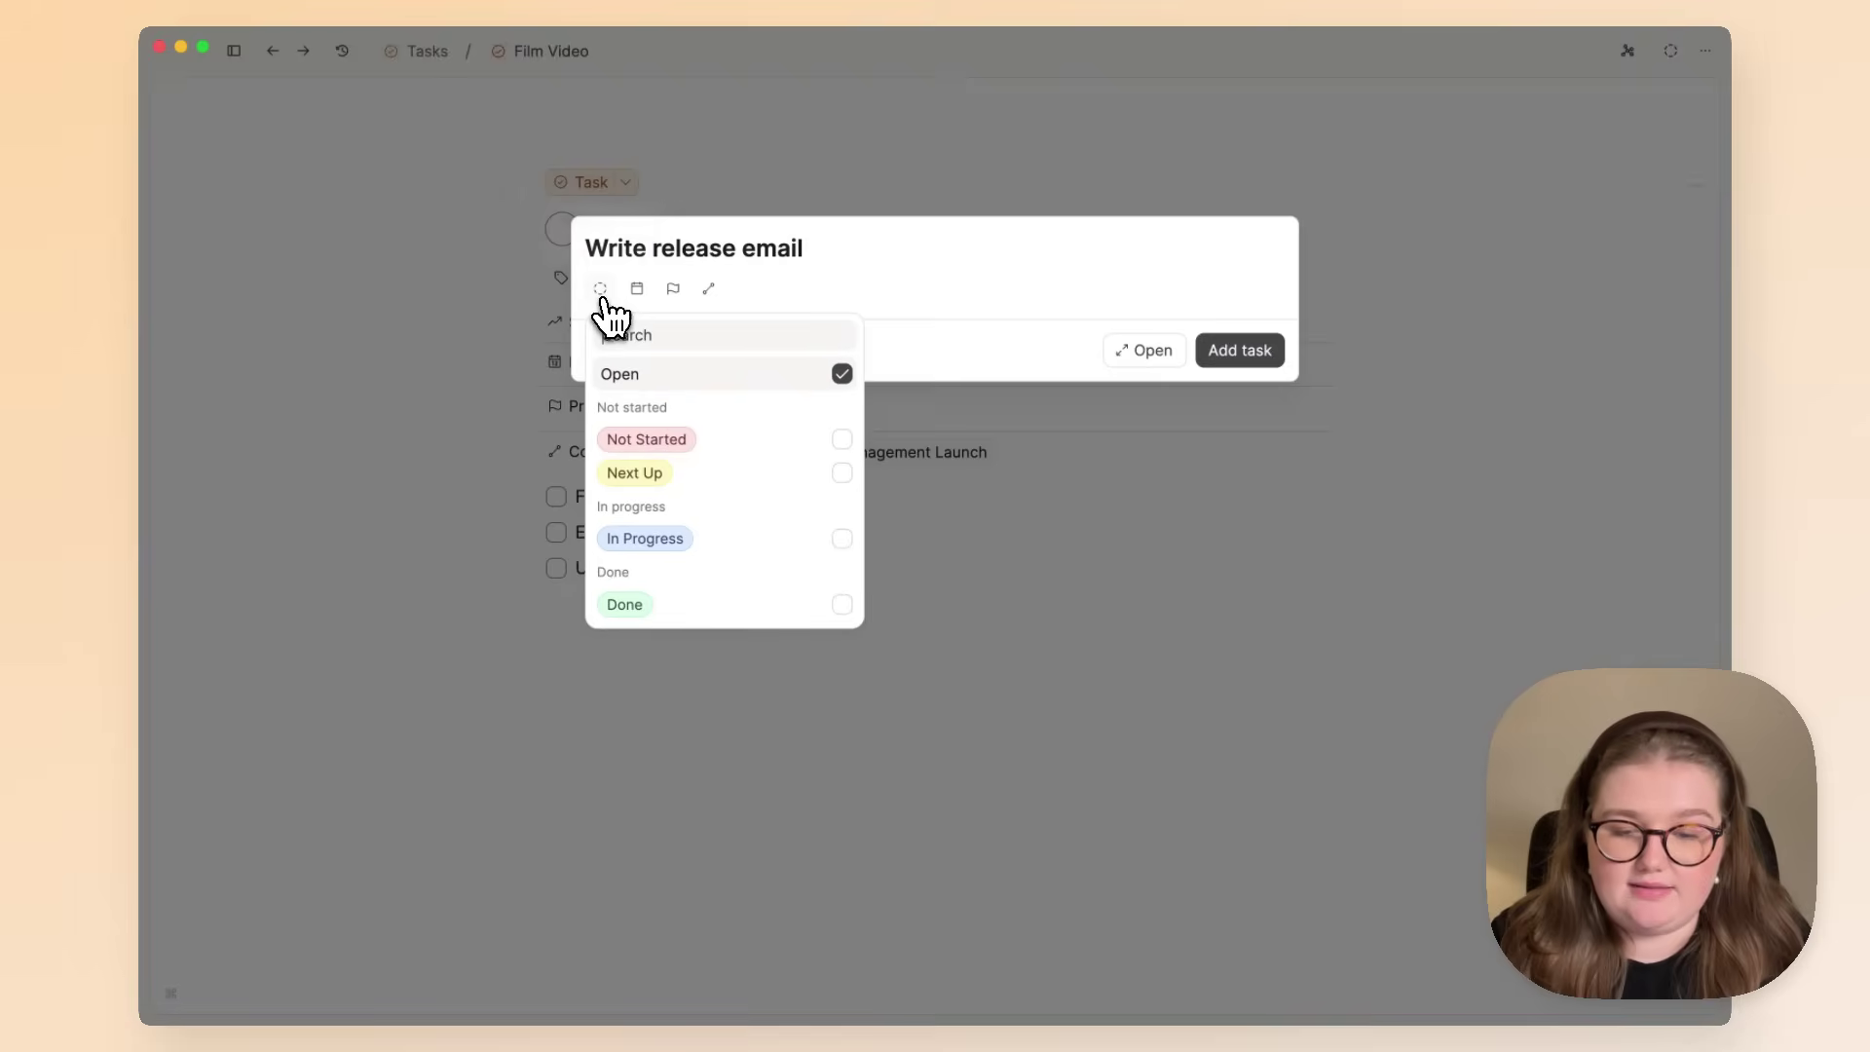
{"action": "left_click", "coordinate": [716, 538]}
{"action": "left_click", "coordinate": [717, 541]}
{"action": "key", "text": "super+comma"}
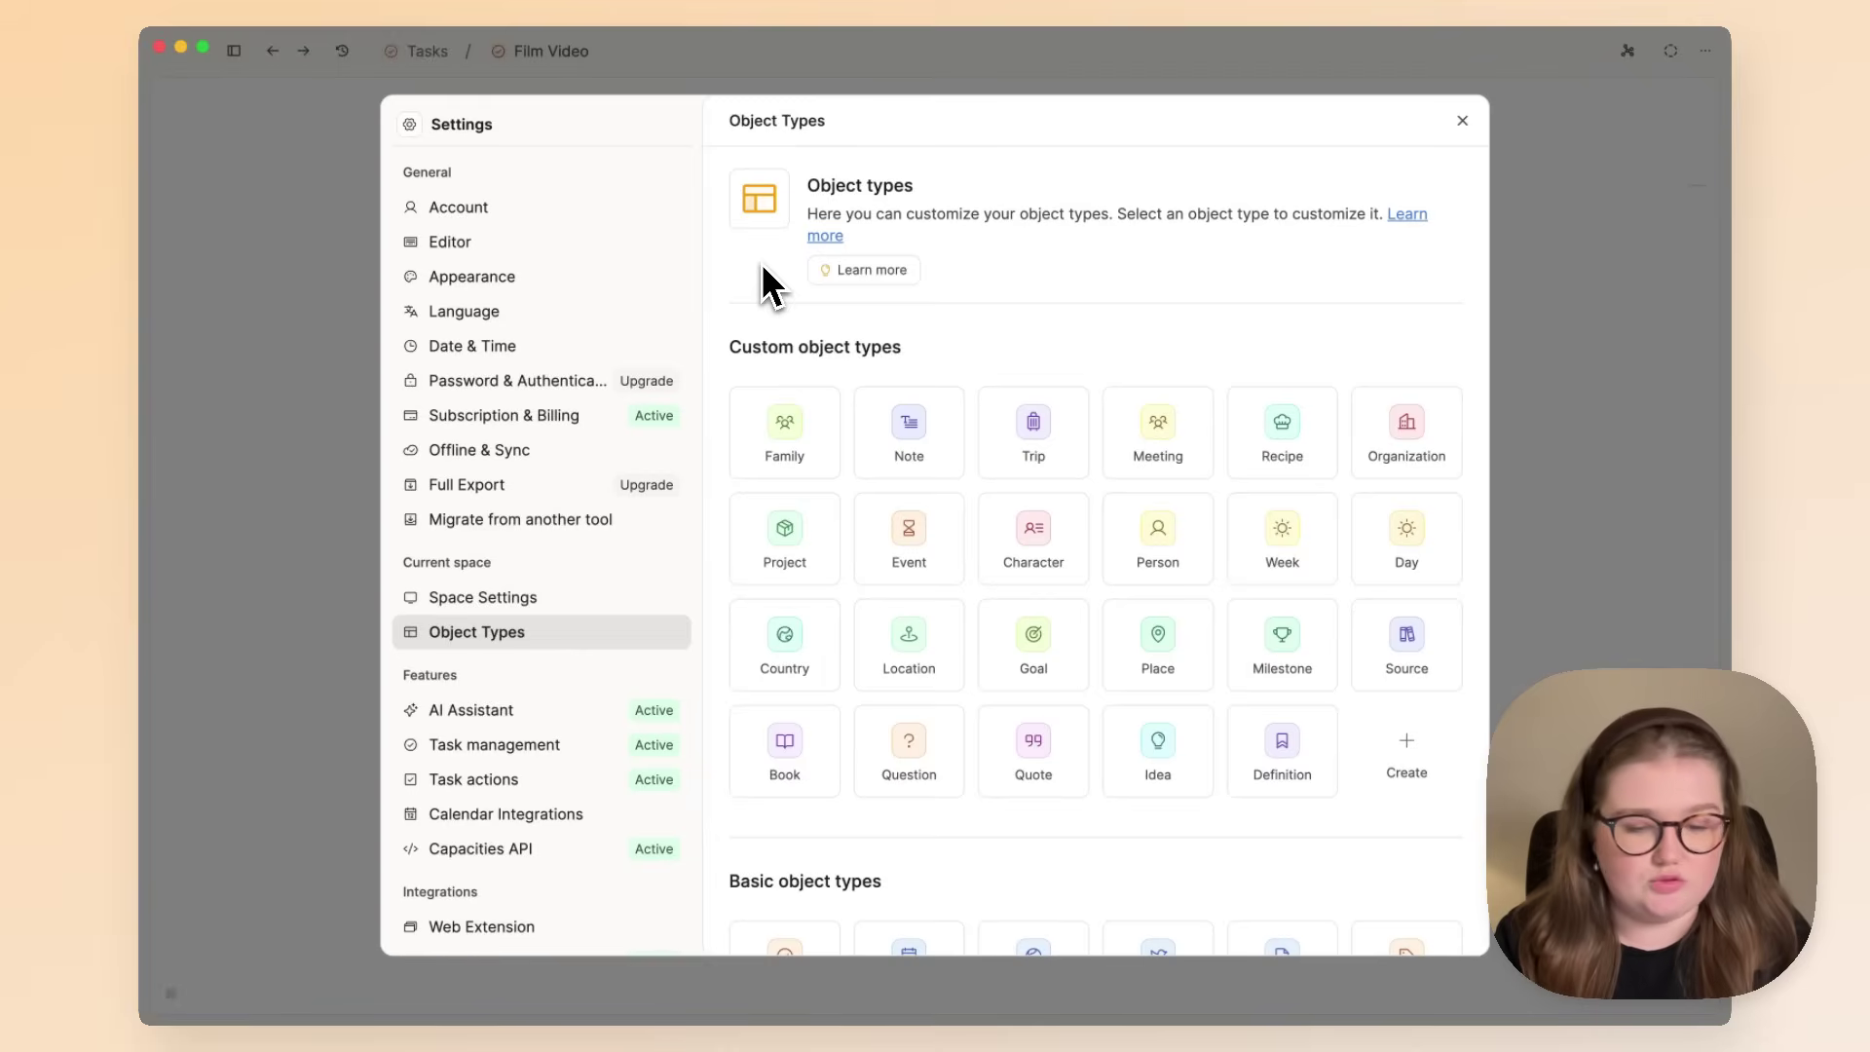
Review the Task management status labels, opening the Not Started status options.
{"action": "left_click", "coordinate": [575, 746]}
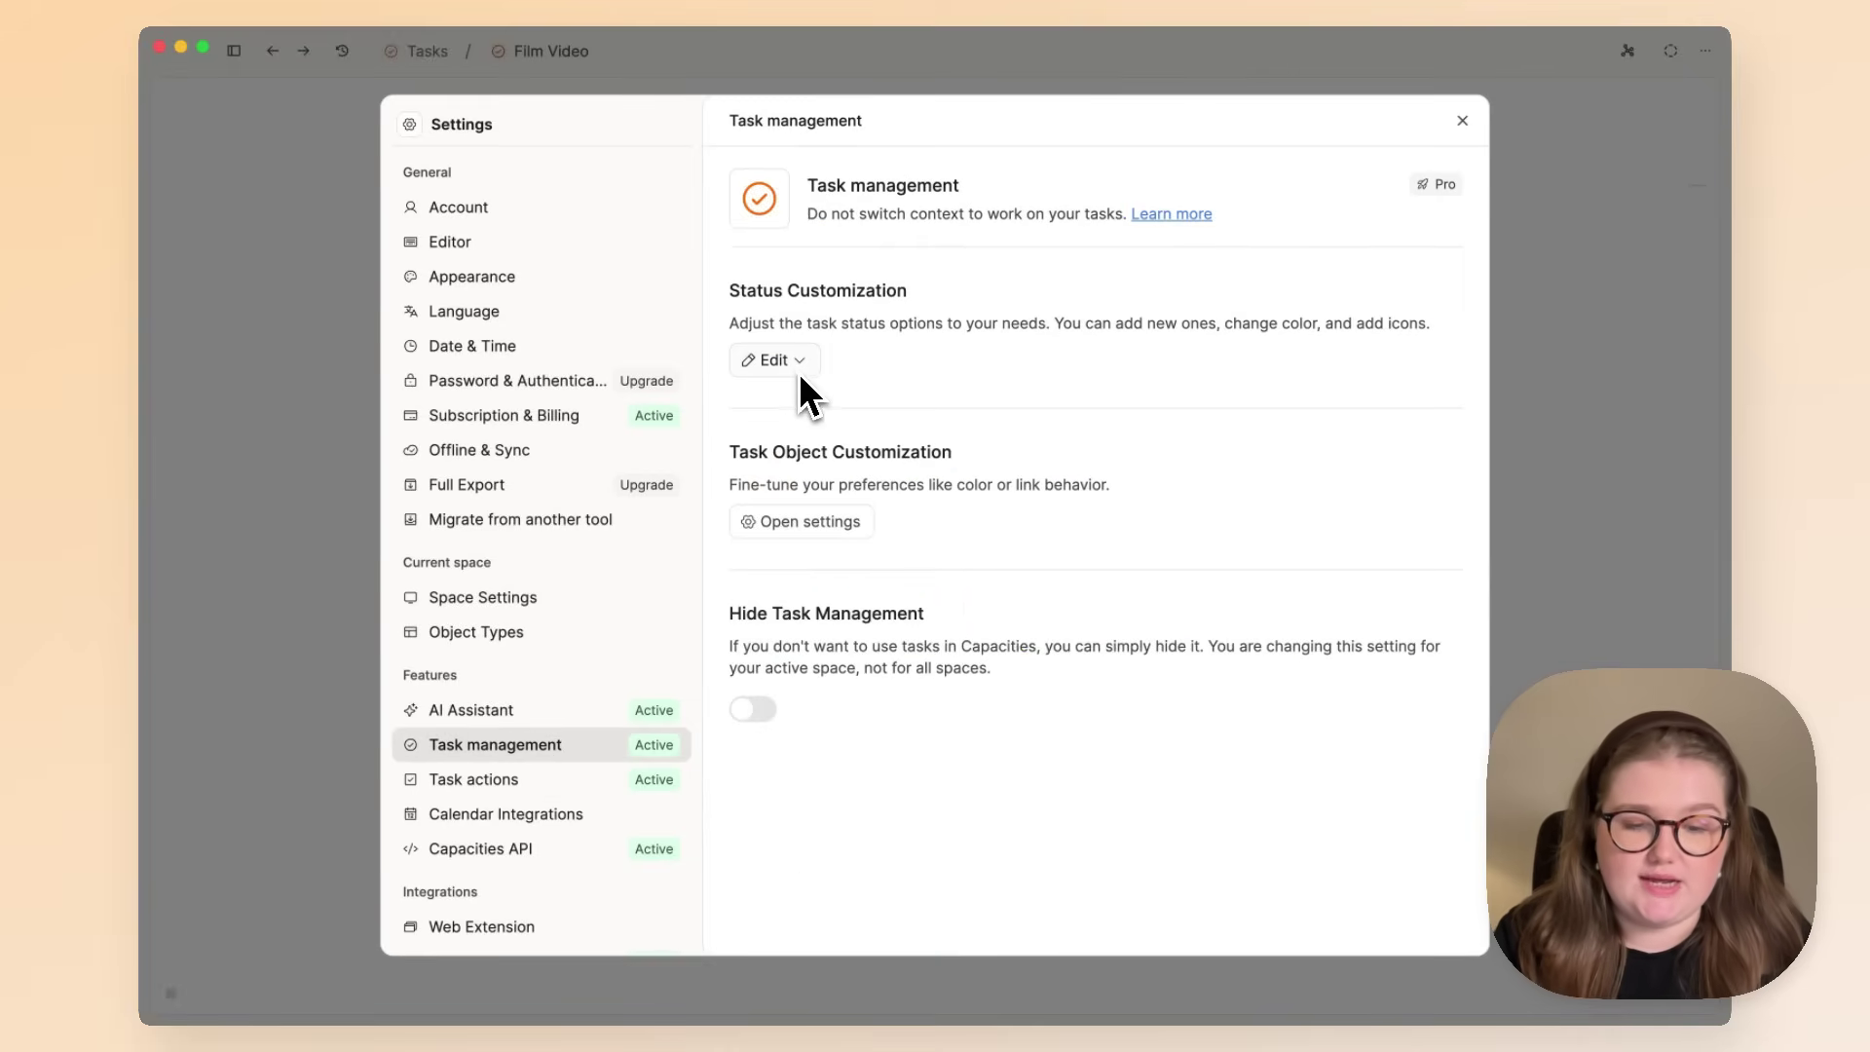
{"action": "left_click", "coordinate": [793, 366]}
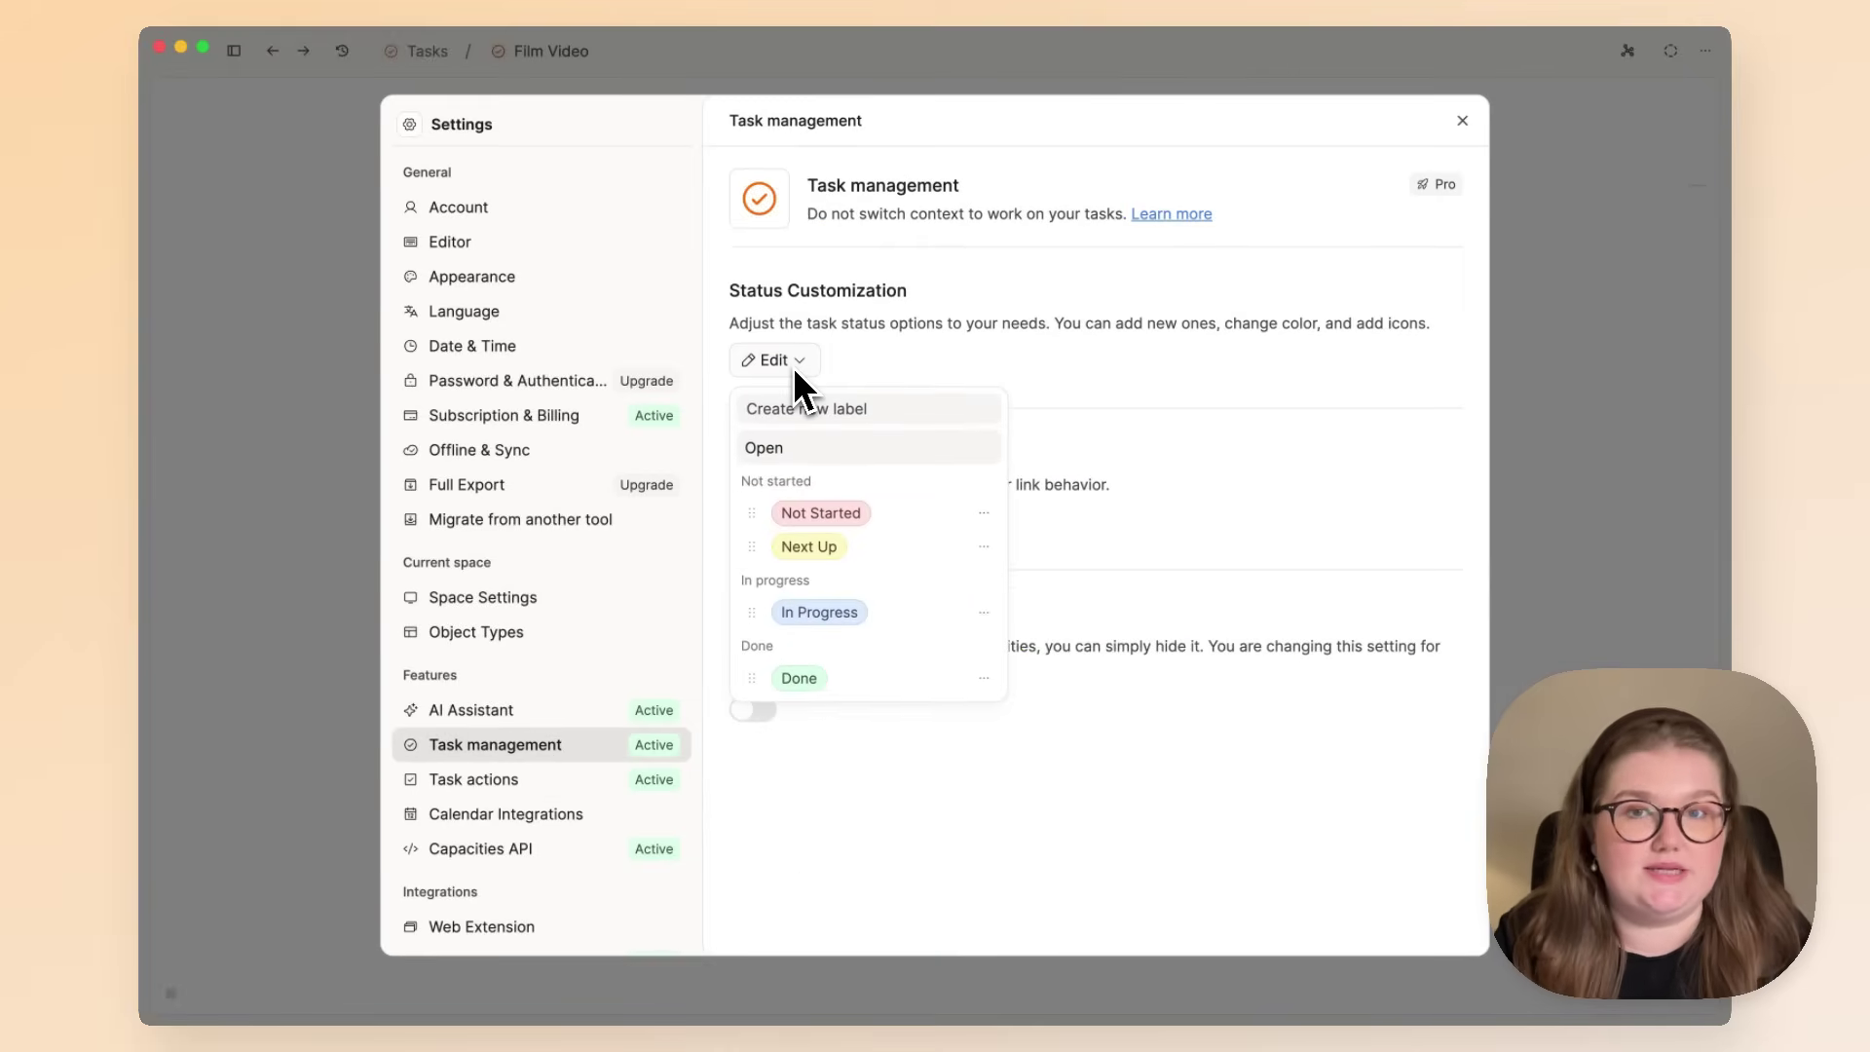
{"action": "left_click", "coordinate": [984, 514]}
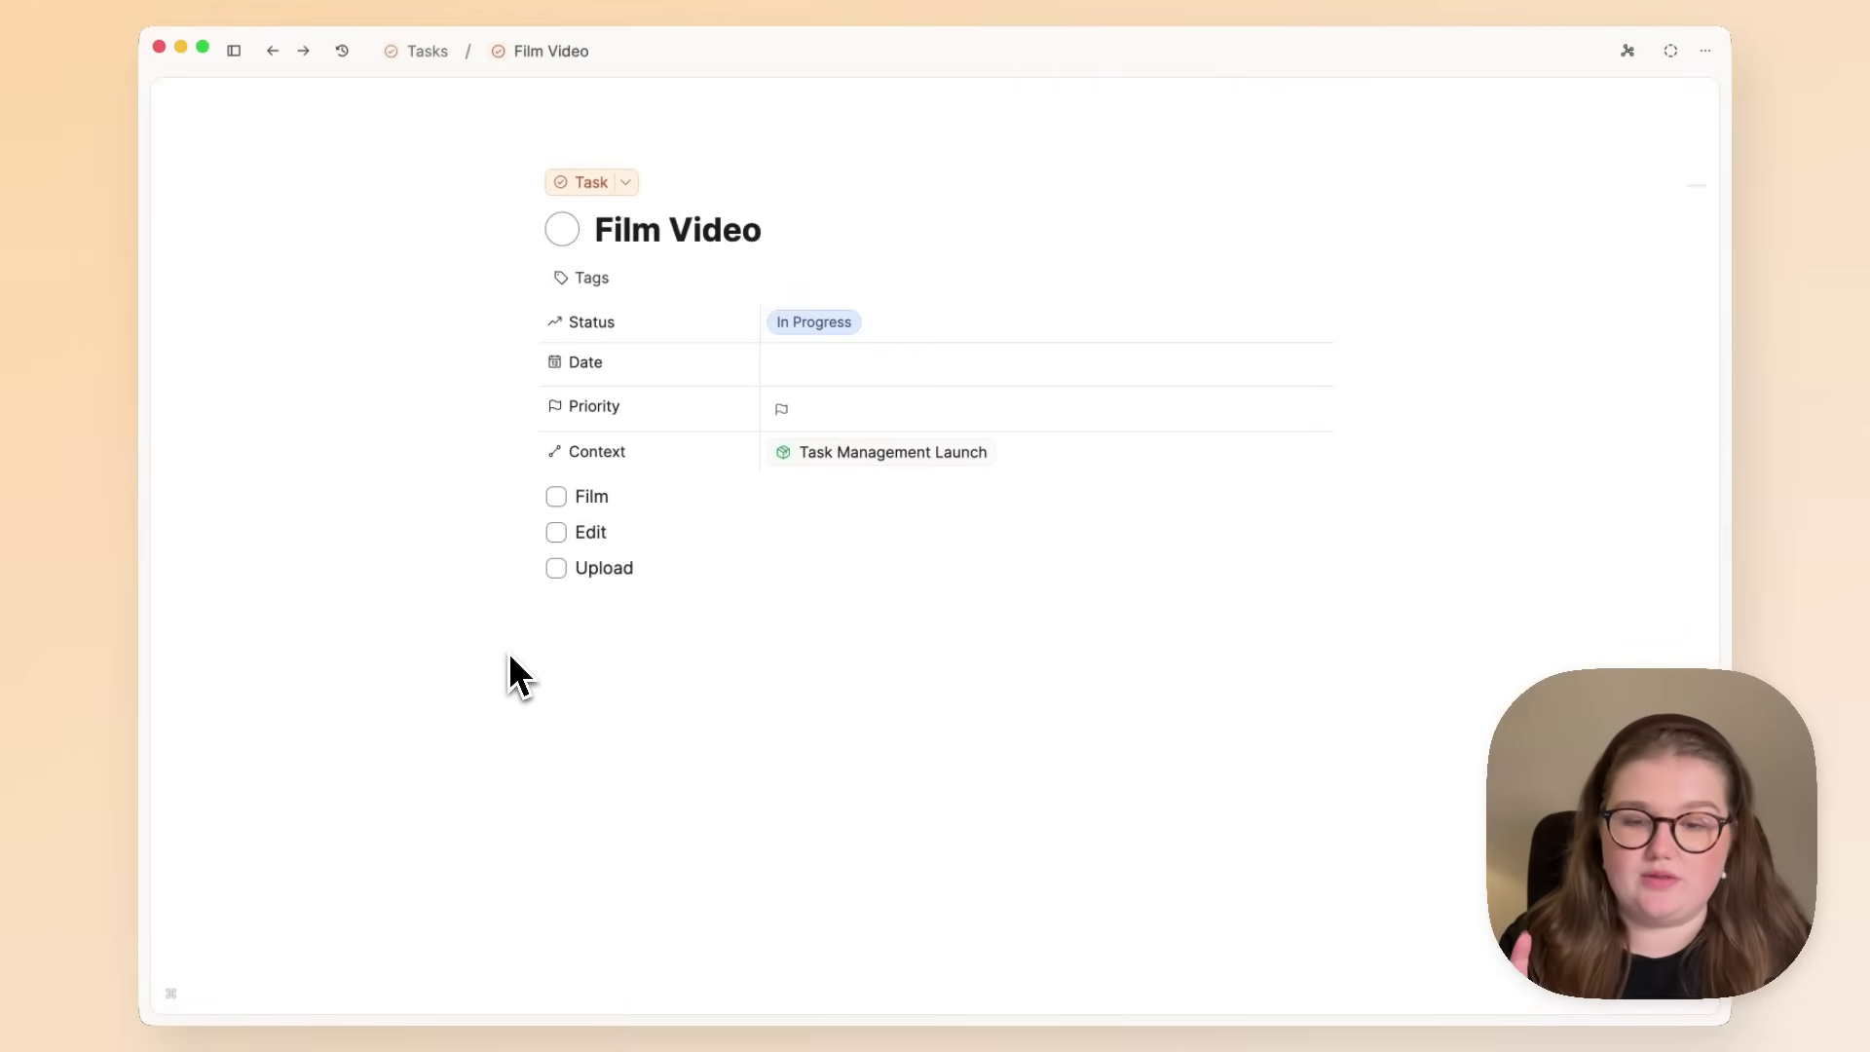
Group all tasks by status, move 'Find more books on Infrastructure' to Next Up, and open Task Management Launch.
{"action": "left_click", "coordinate": [444, 83]}
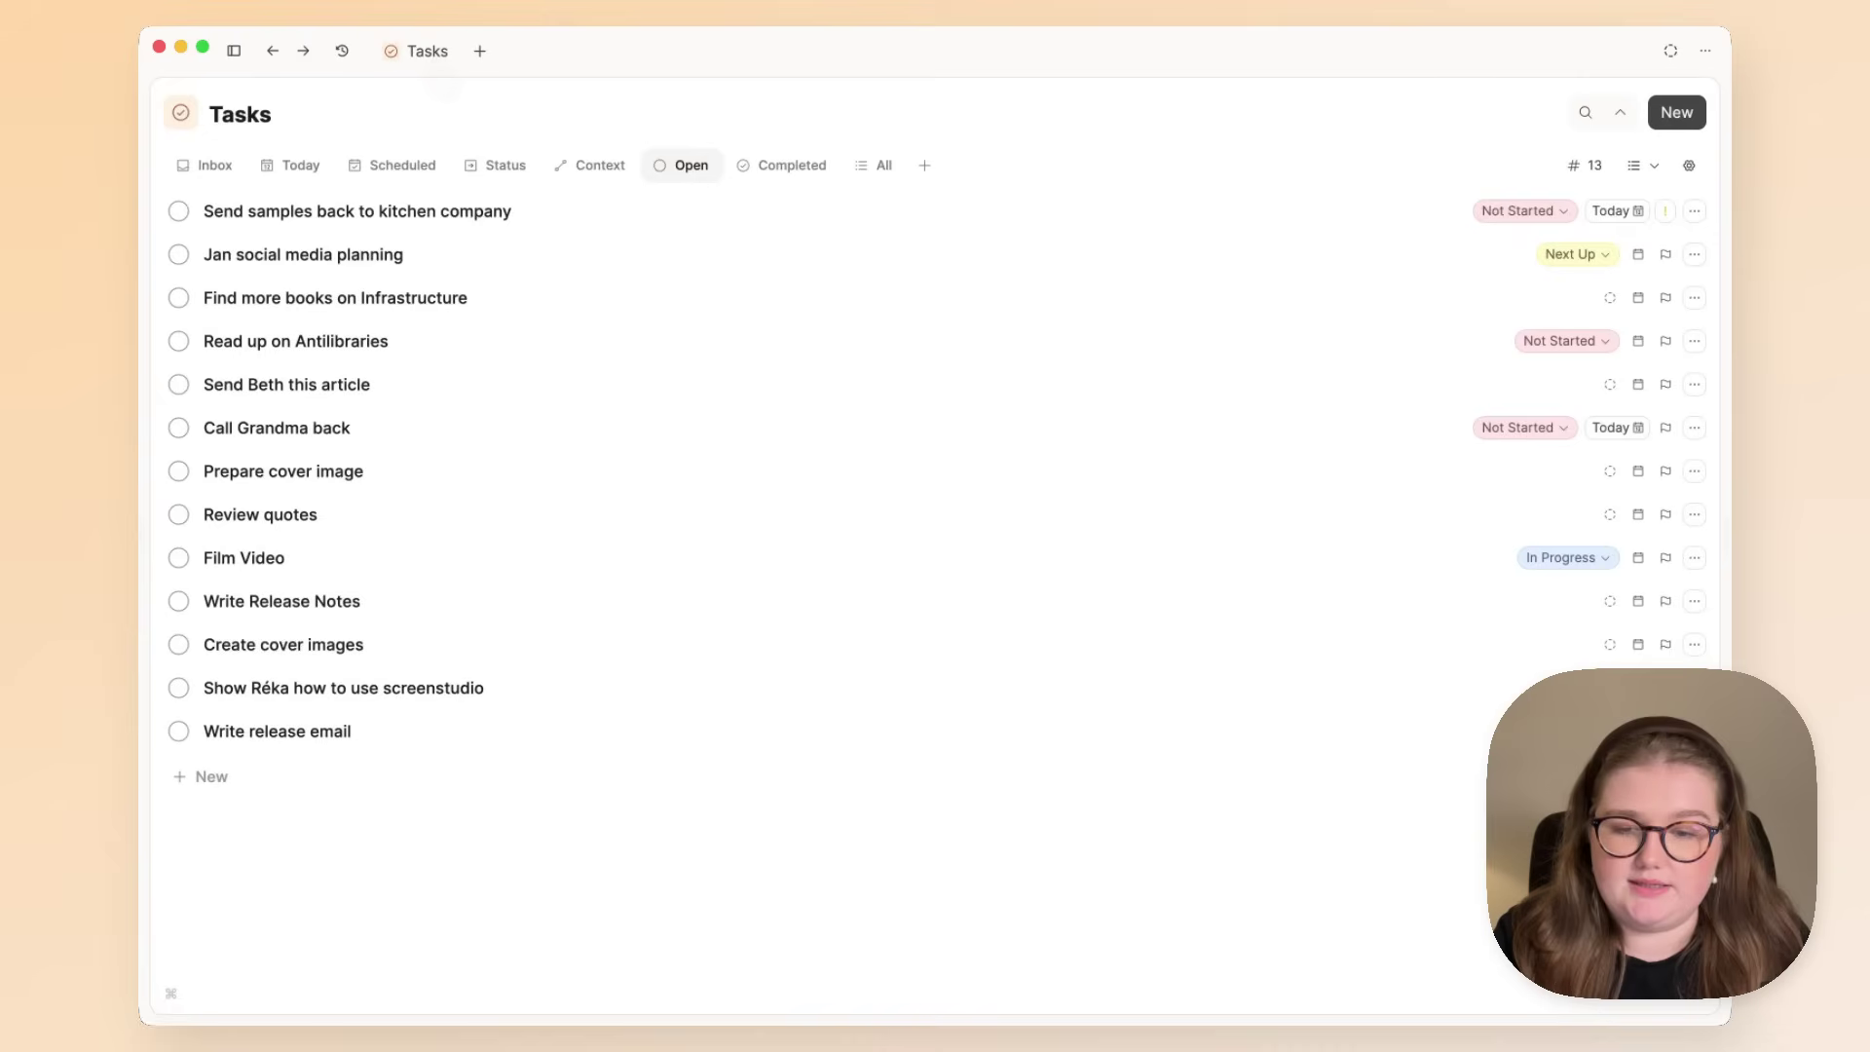
{"action": "left_click", "coordinate": [511, 173]}
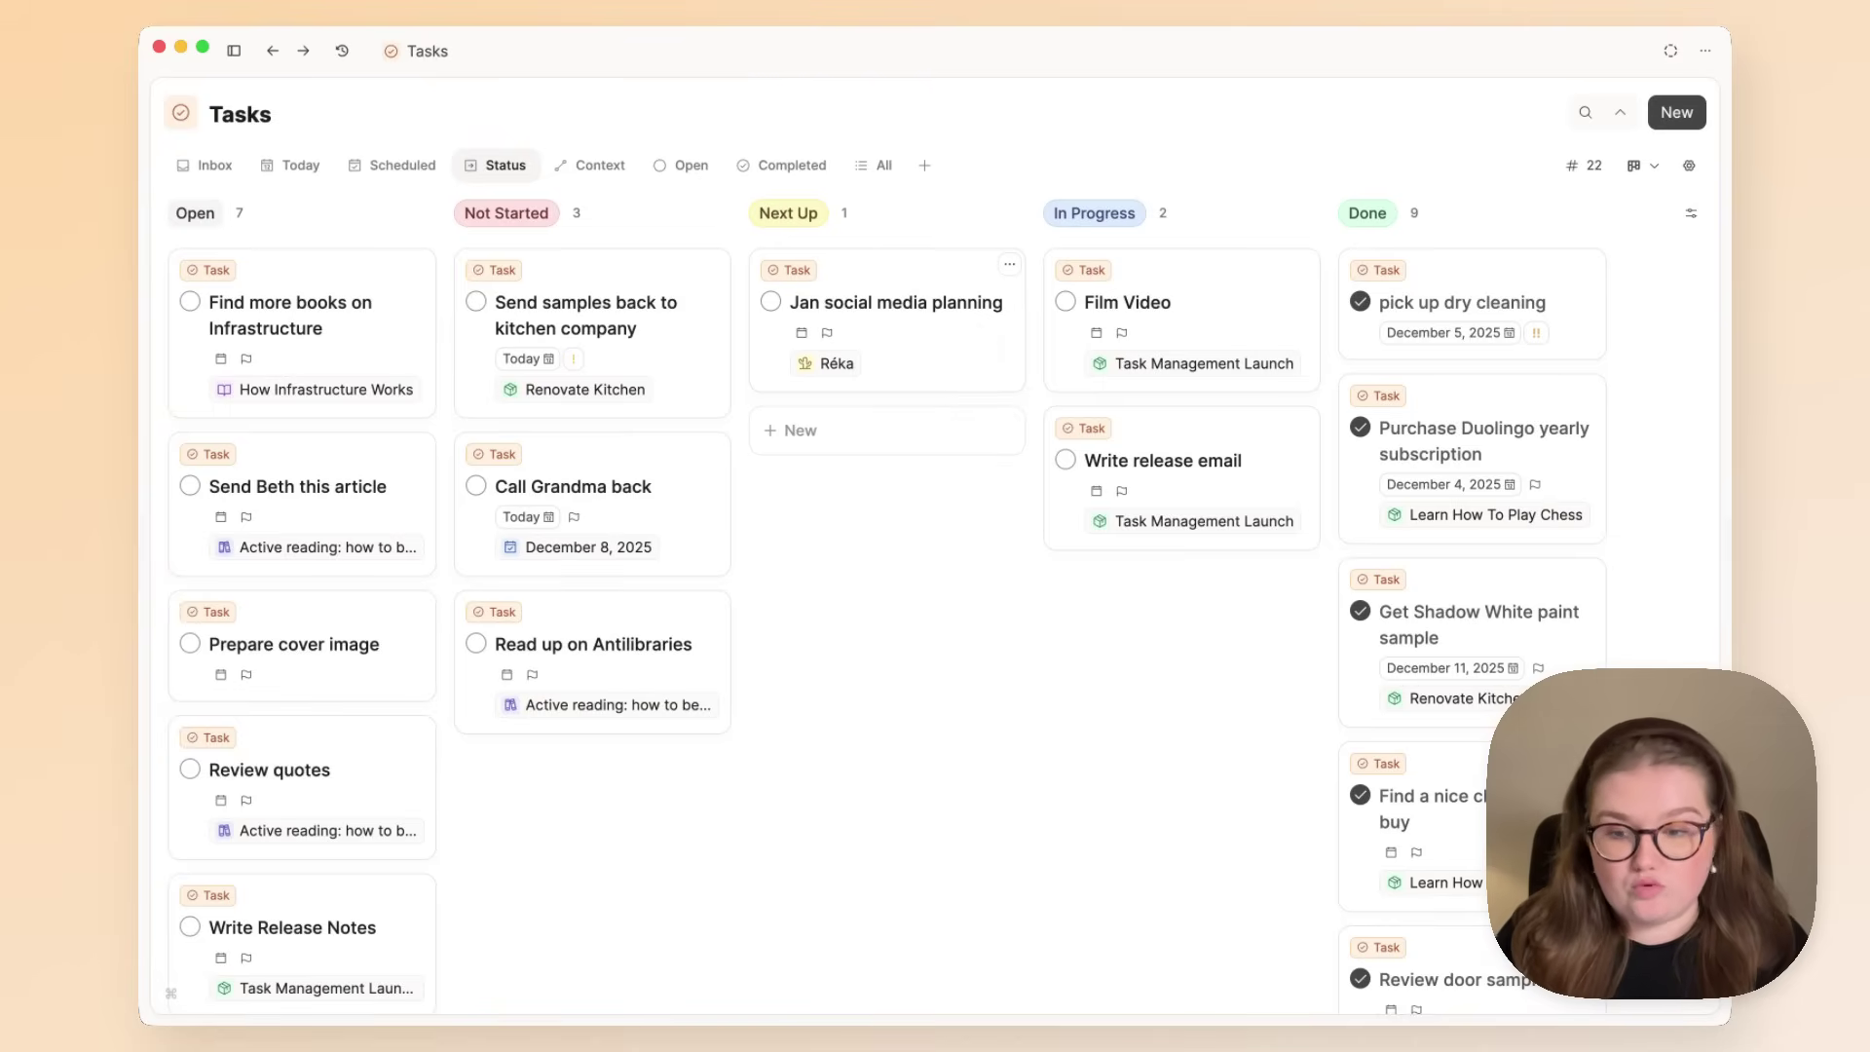
{"action": "left_click_drag", "start_coordinate": [326, 312], "coordinate": [868, 456]}
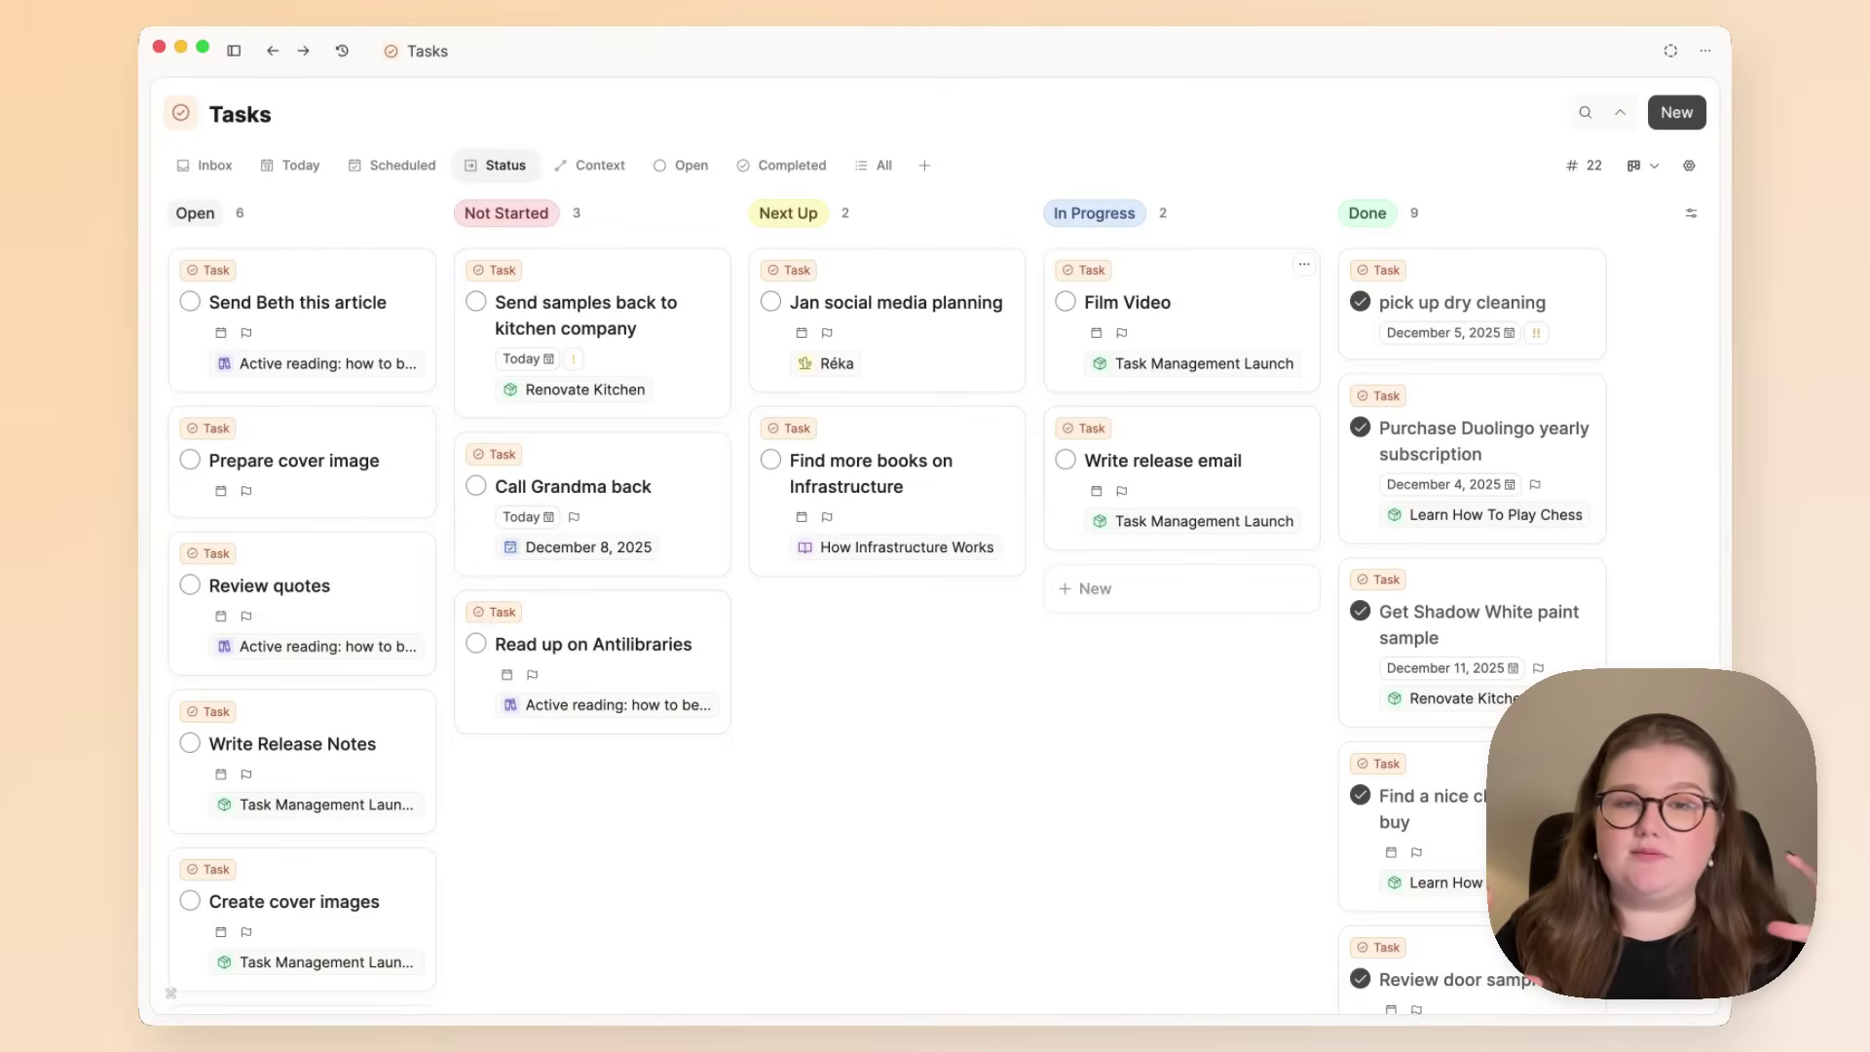
{"action": "left_click", "coordinate": [1156, 364]}
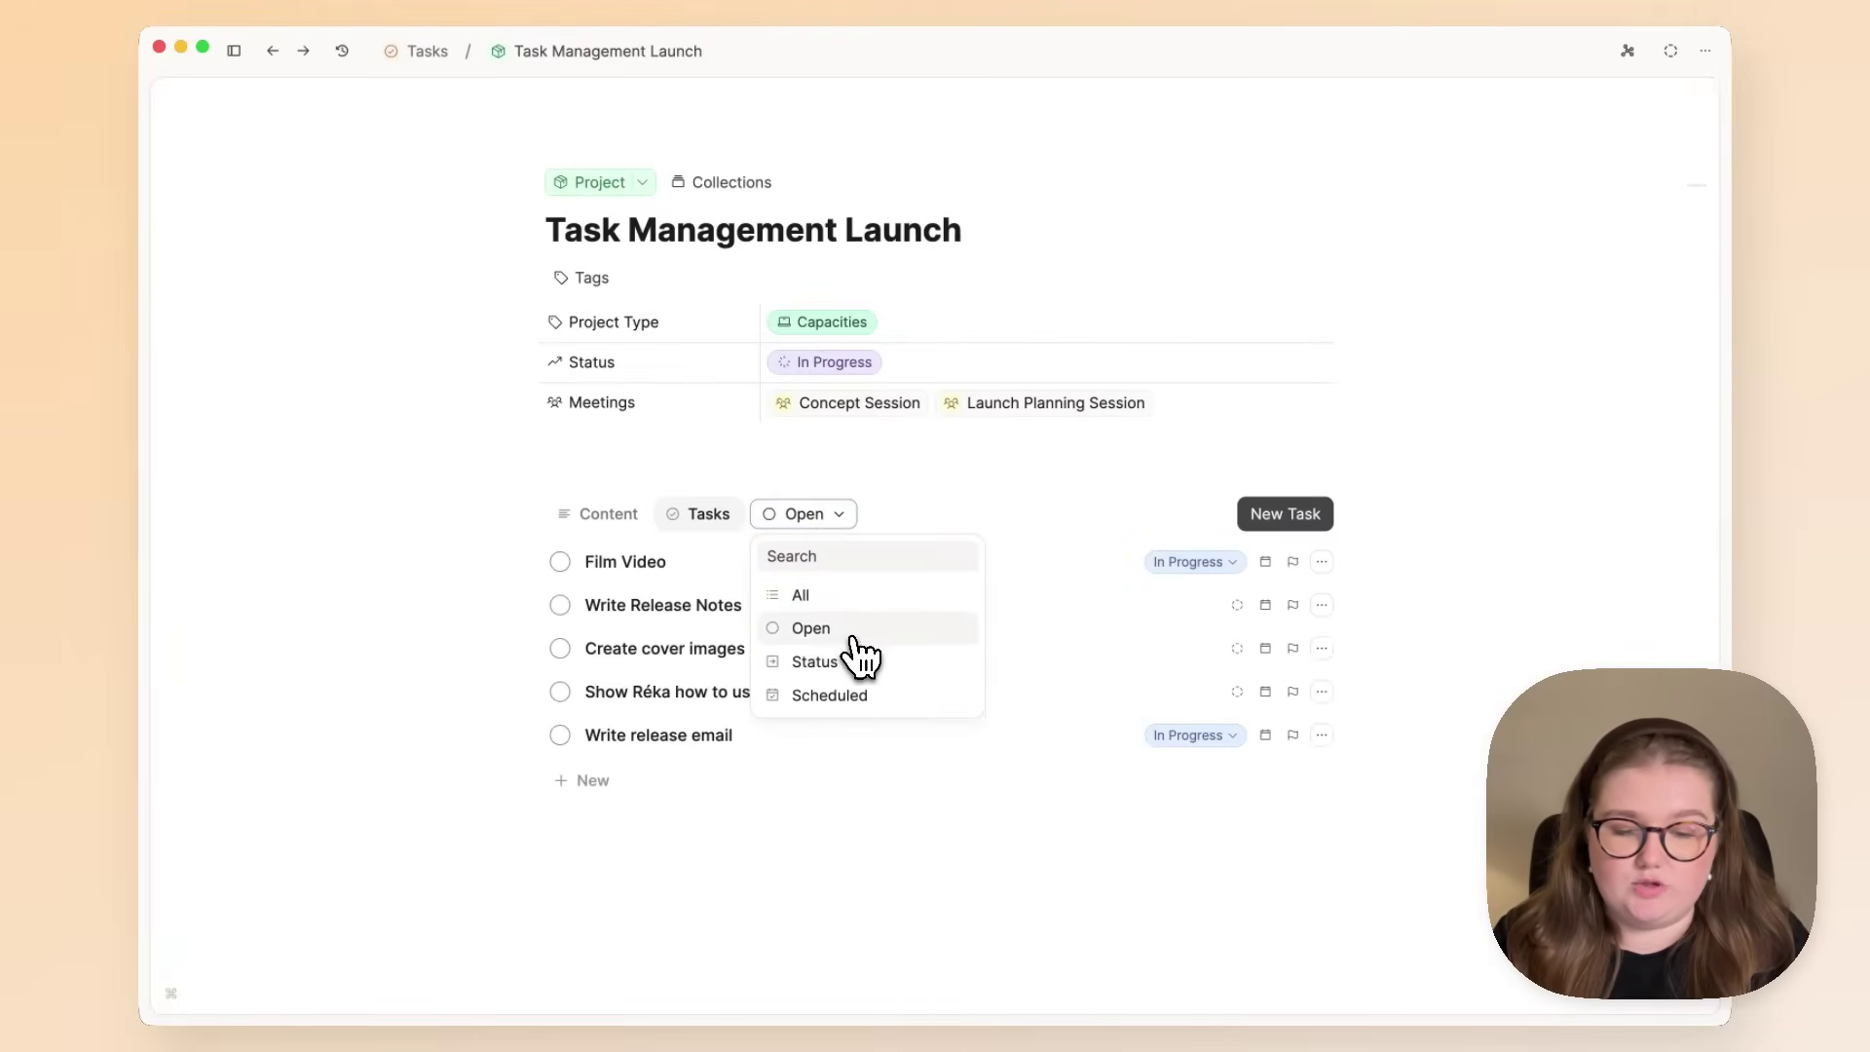
Group Task Management Launch's tasks by status and browse the Open through Done columns.
{"action": "left_click", "coordinate": [816, 662]}
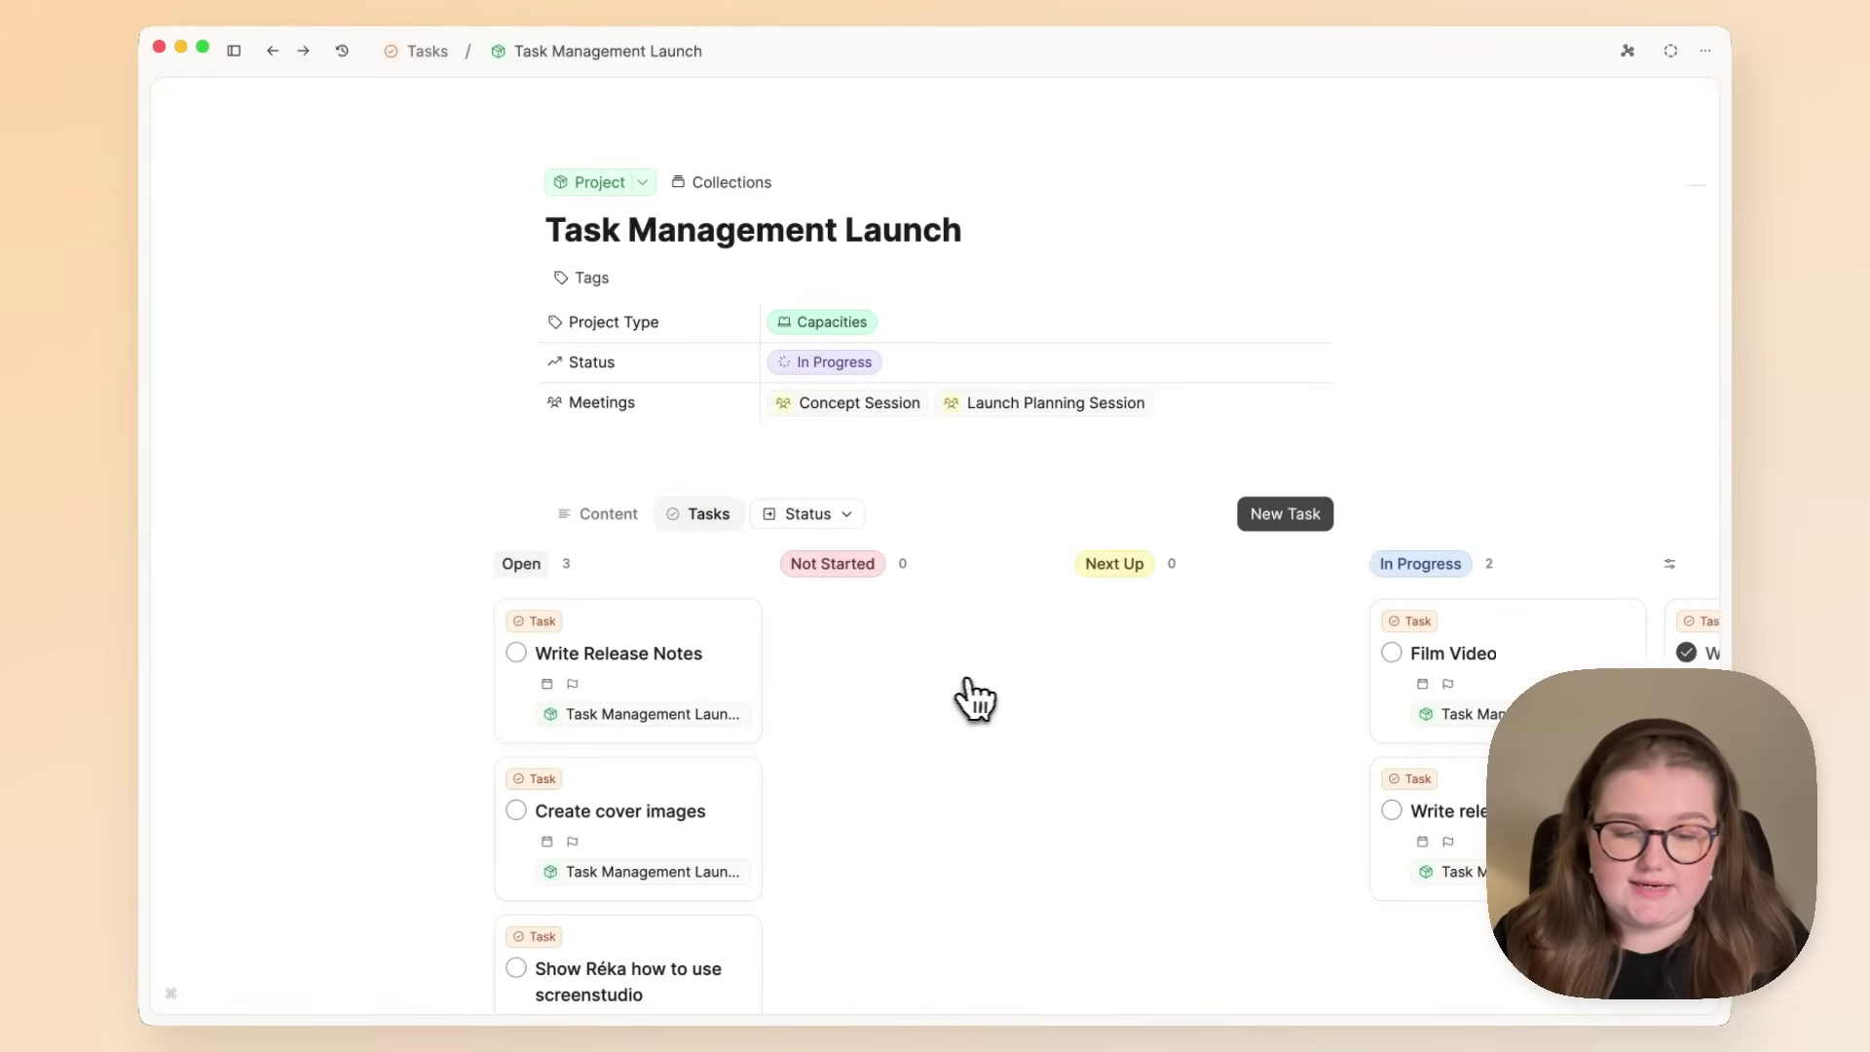
{"action": "scroll", "coordinate": [981, 700], "scroll_direction": "down", "scroll_amount": 2}
{"action": "scroll", "coordinate": [984, 698], "scroll_direction": "right", "scroll_amount": 1}
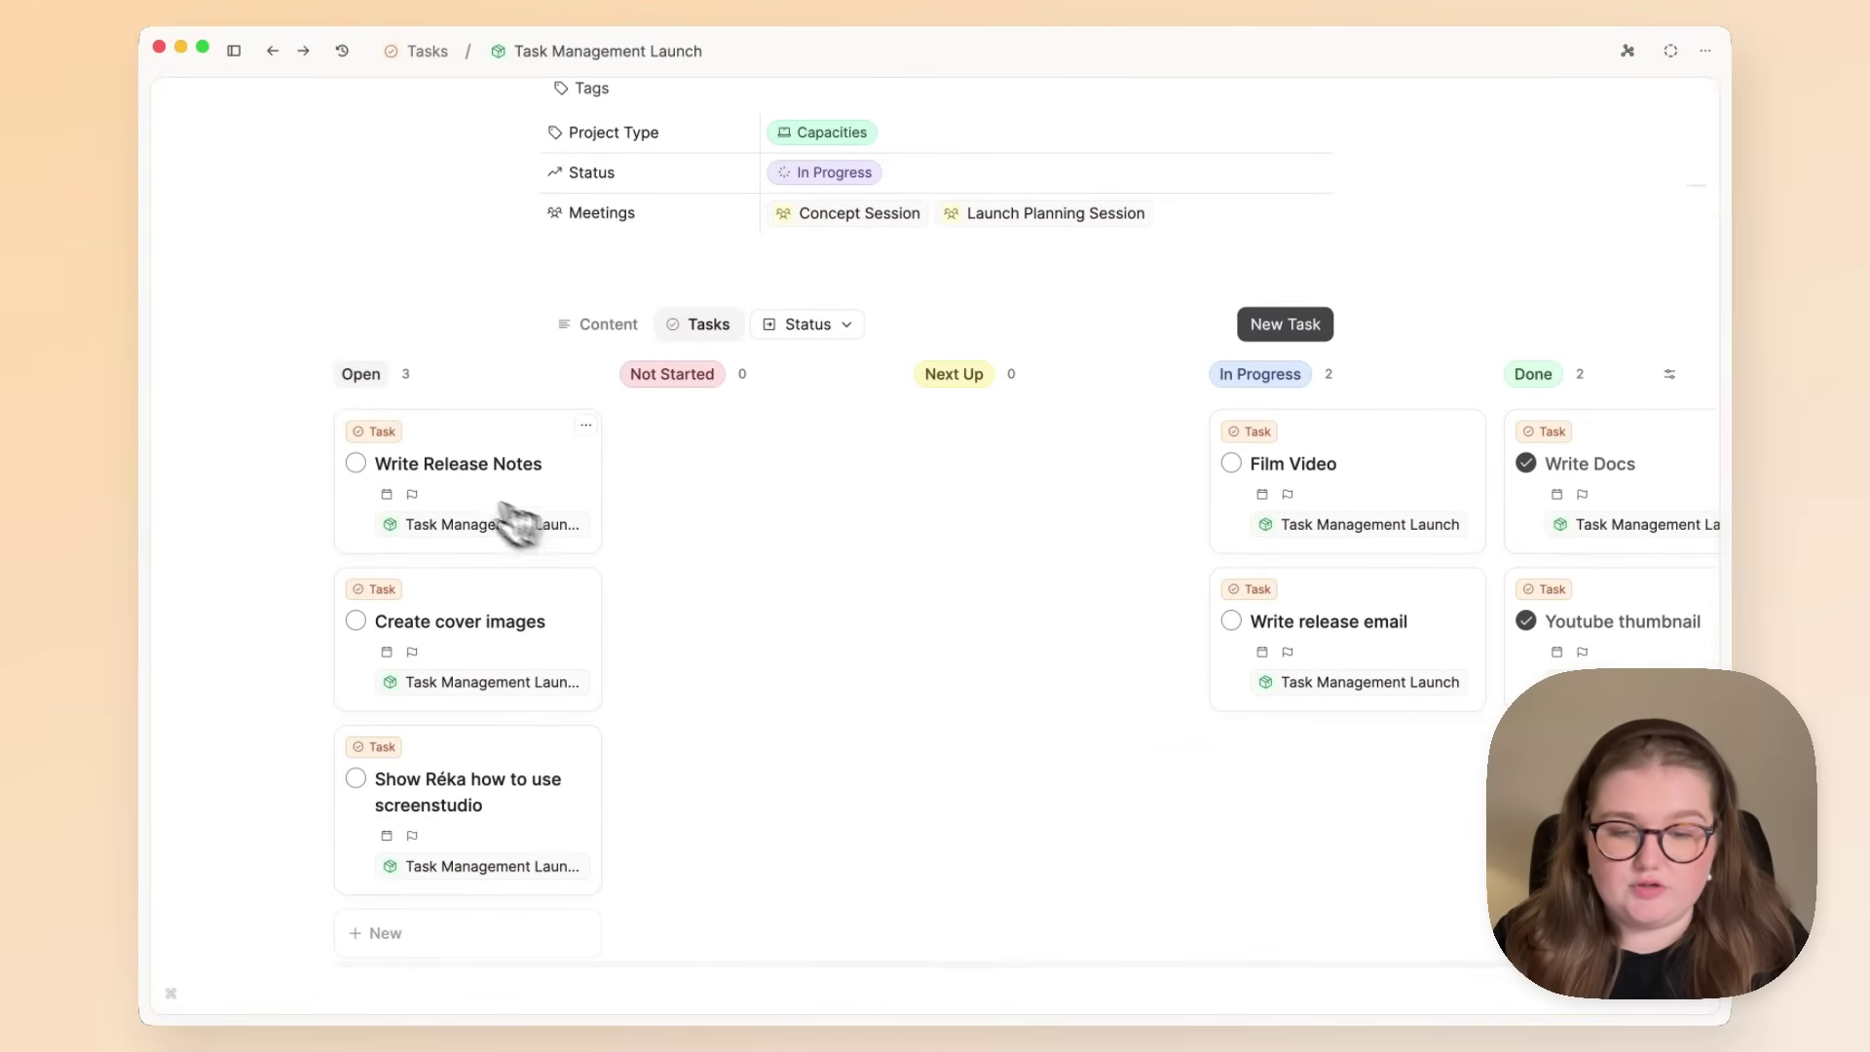
{"action": "scroll", "coordinate": [589, 488], "scroll_direction": "up", "scroll_amount": 1}
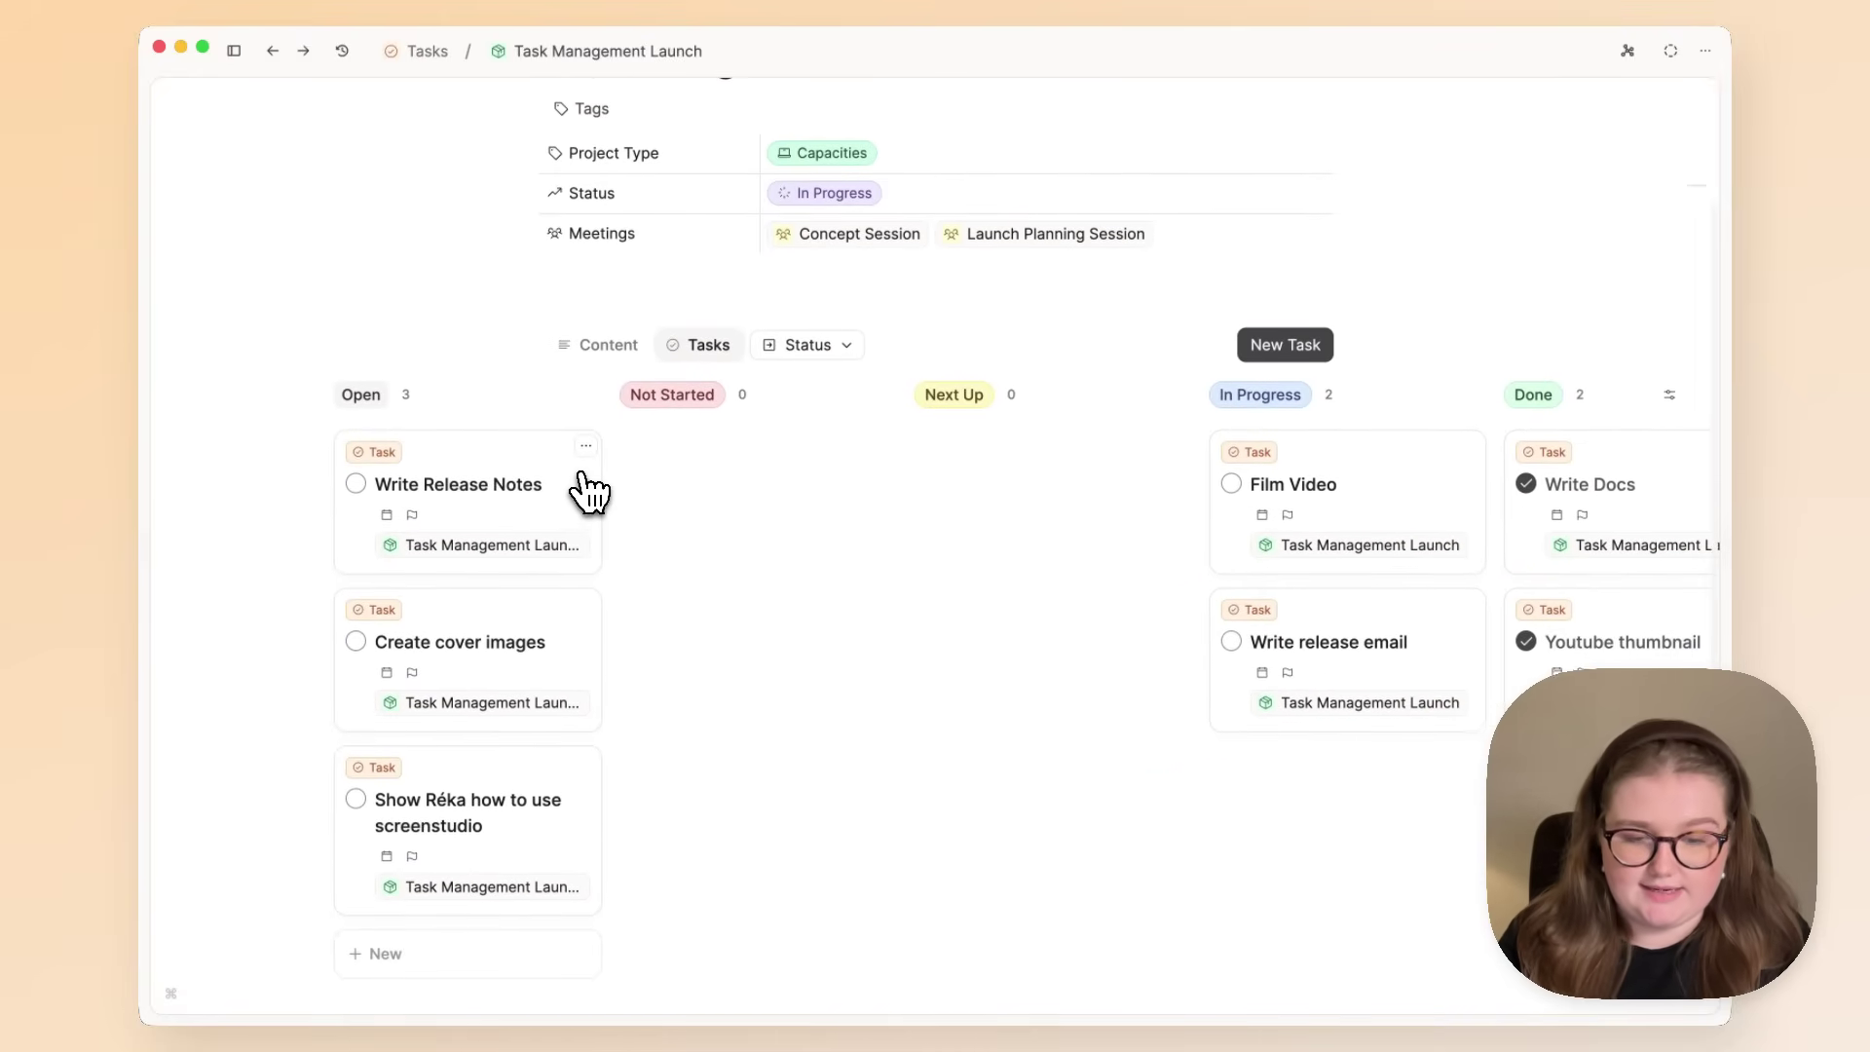
{"action": "left_click_drag", "start_coordinate": [589, 488], "coordinate": [395, 531]}
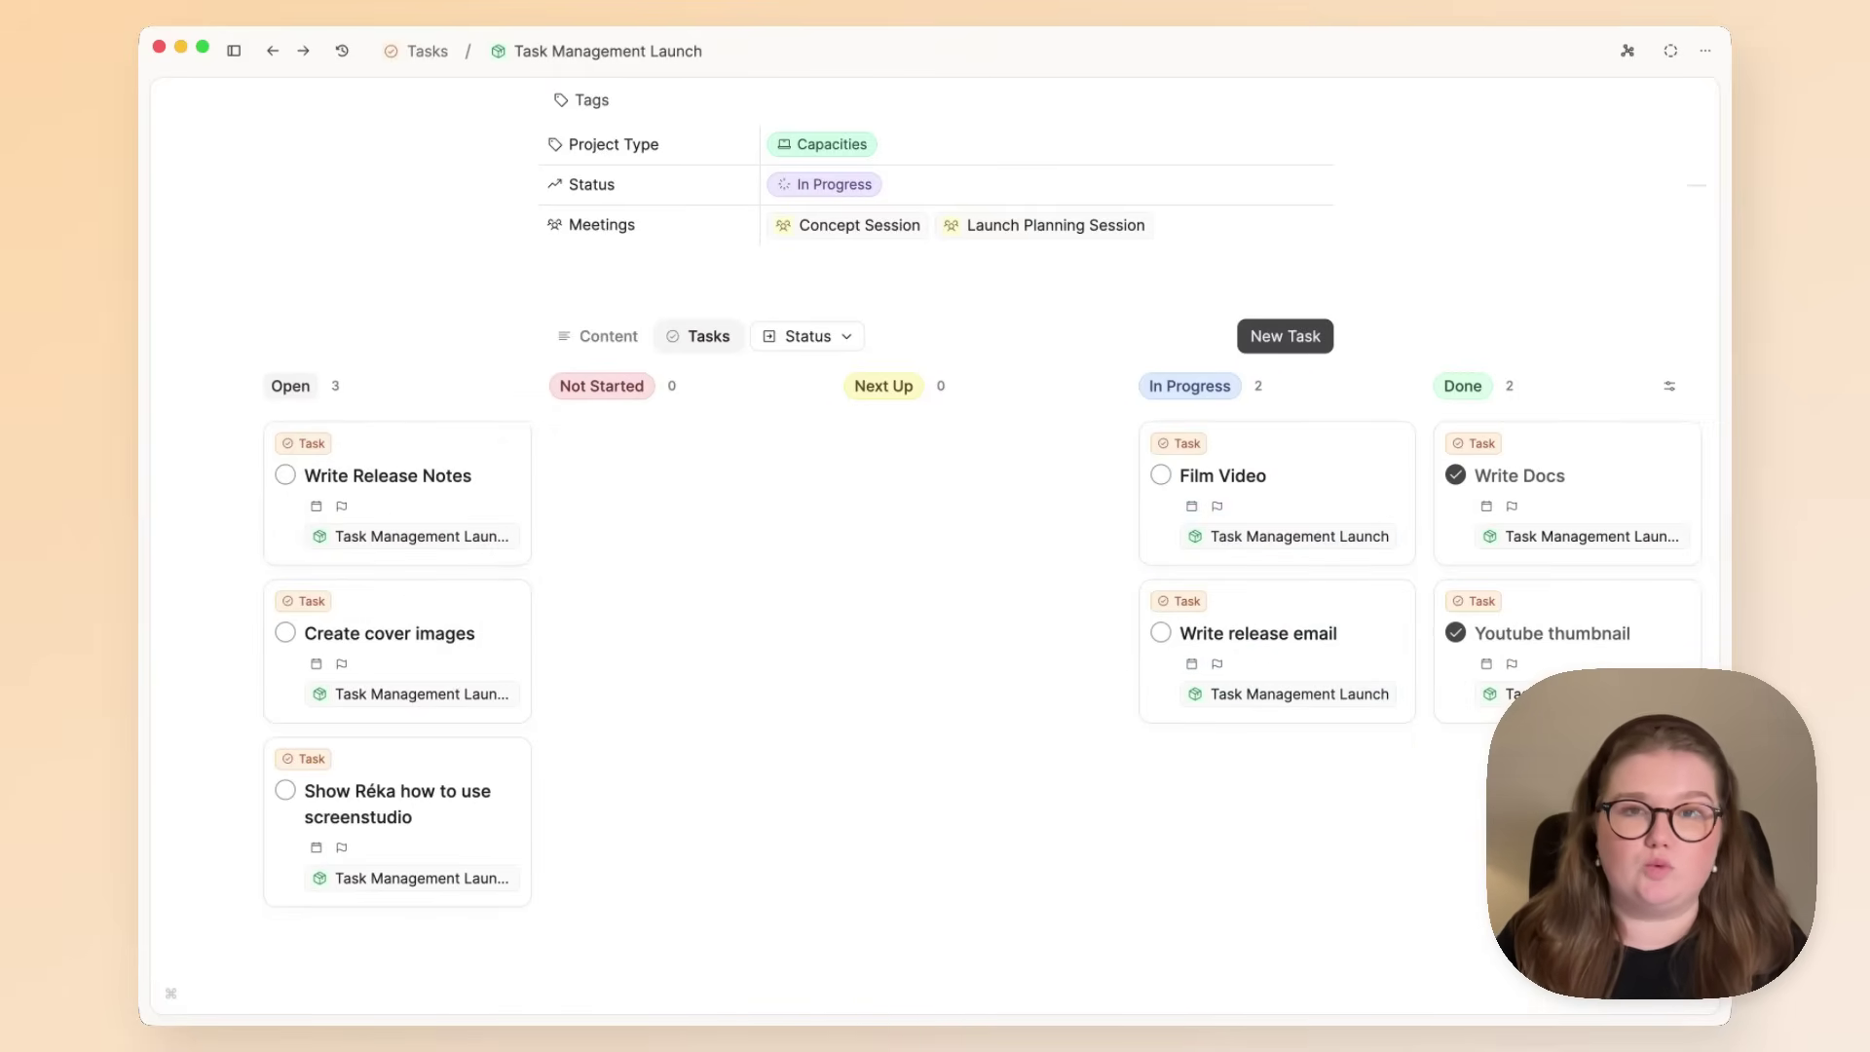
Return to all tasks and group them by context.
{"action": "left_click", "coordinate": [417, 55]}
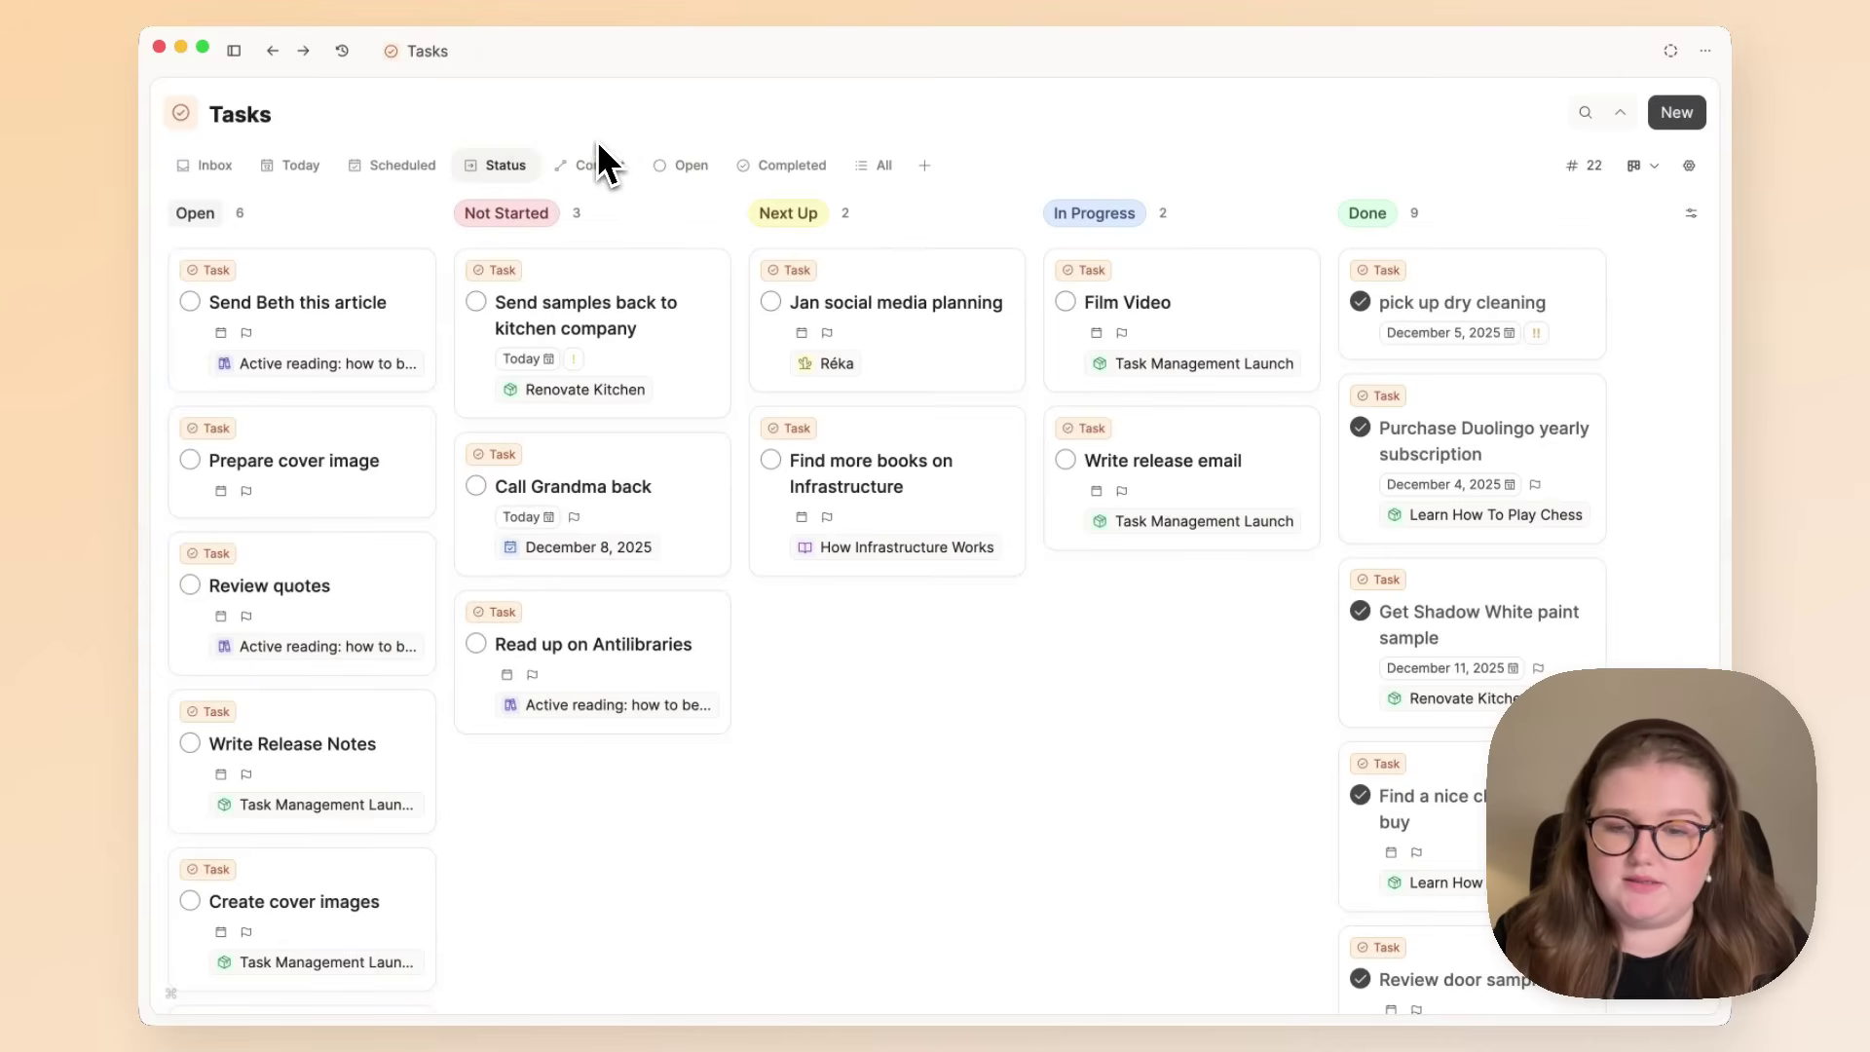
{"action": "left_click", "coordinate": [596, 166]}
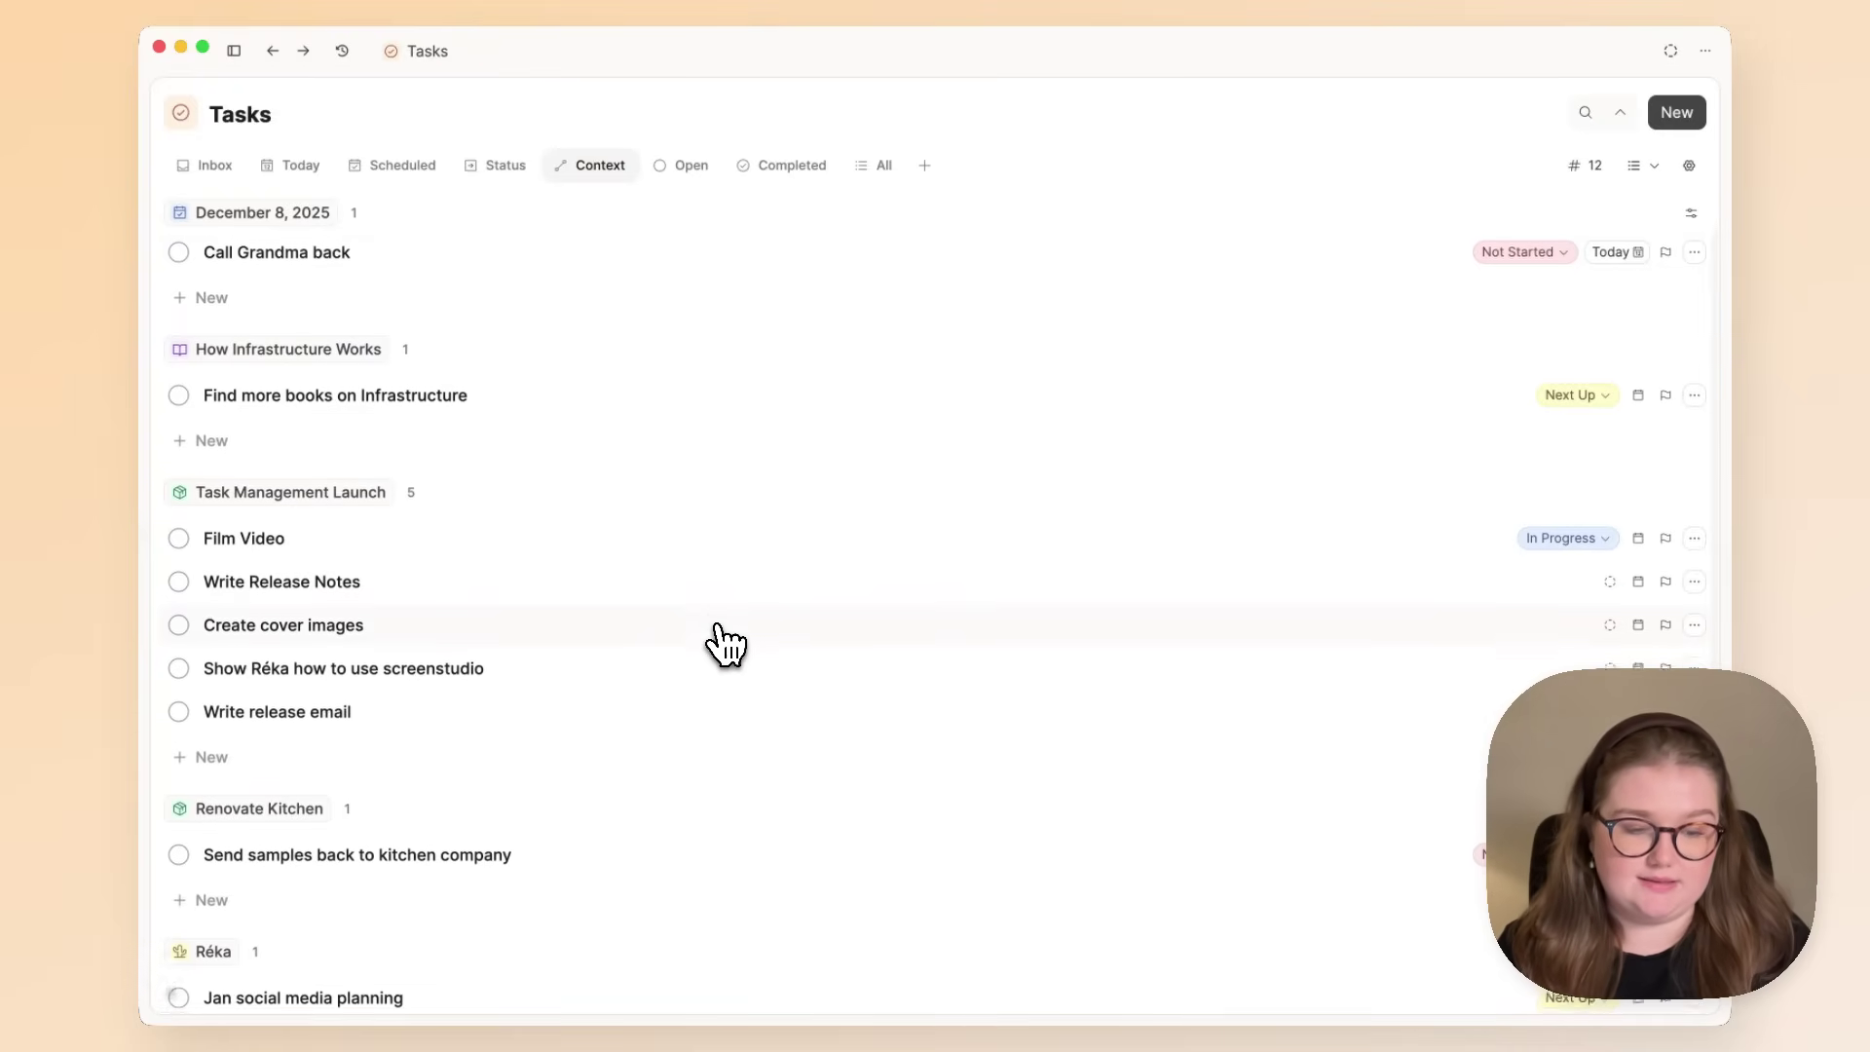
{"action": "scroll", "coordinate": [720, 638], "scroll_direction": "down", "scroll_amount": 2}
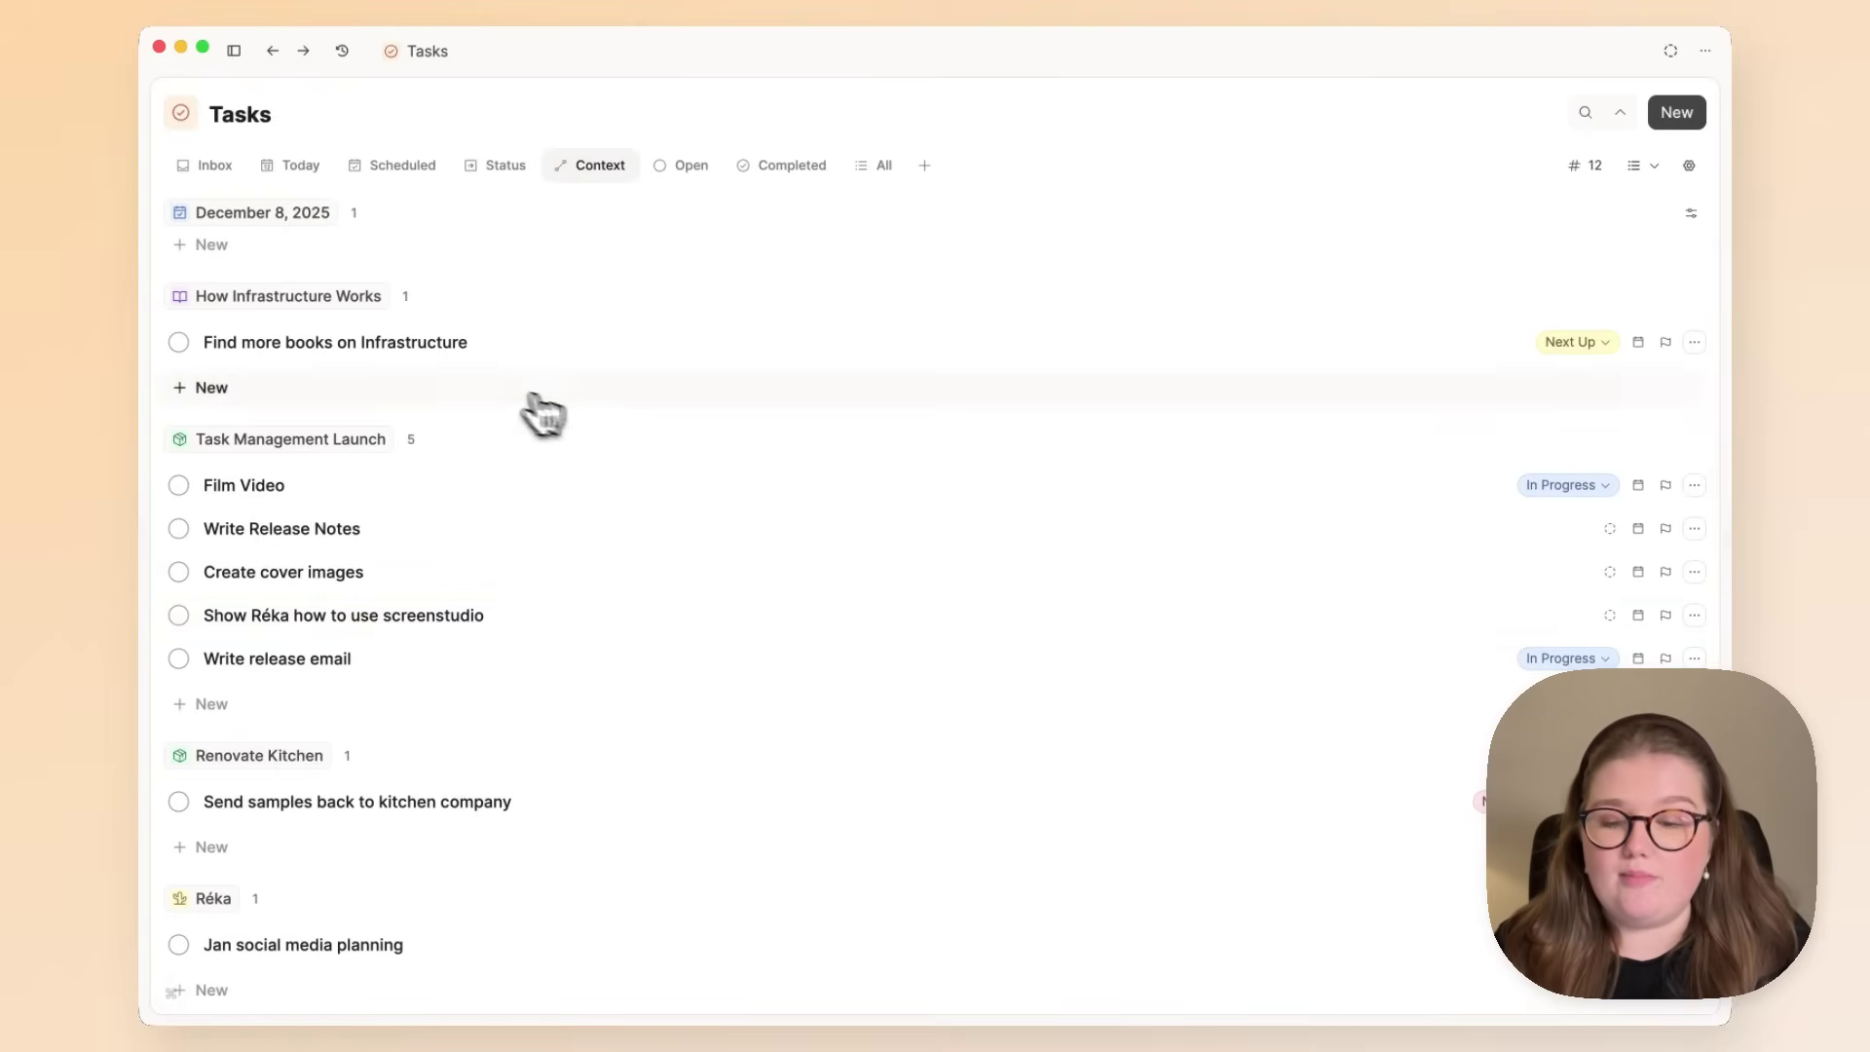
{"action": "scroll", "coordinate": [643, 501], "scroll_direction": "down", "scroll_amount": 5}
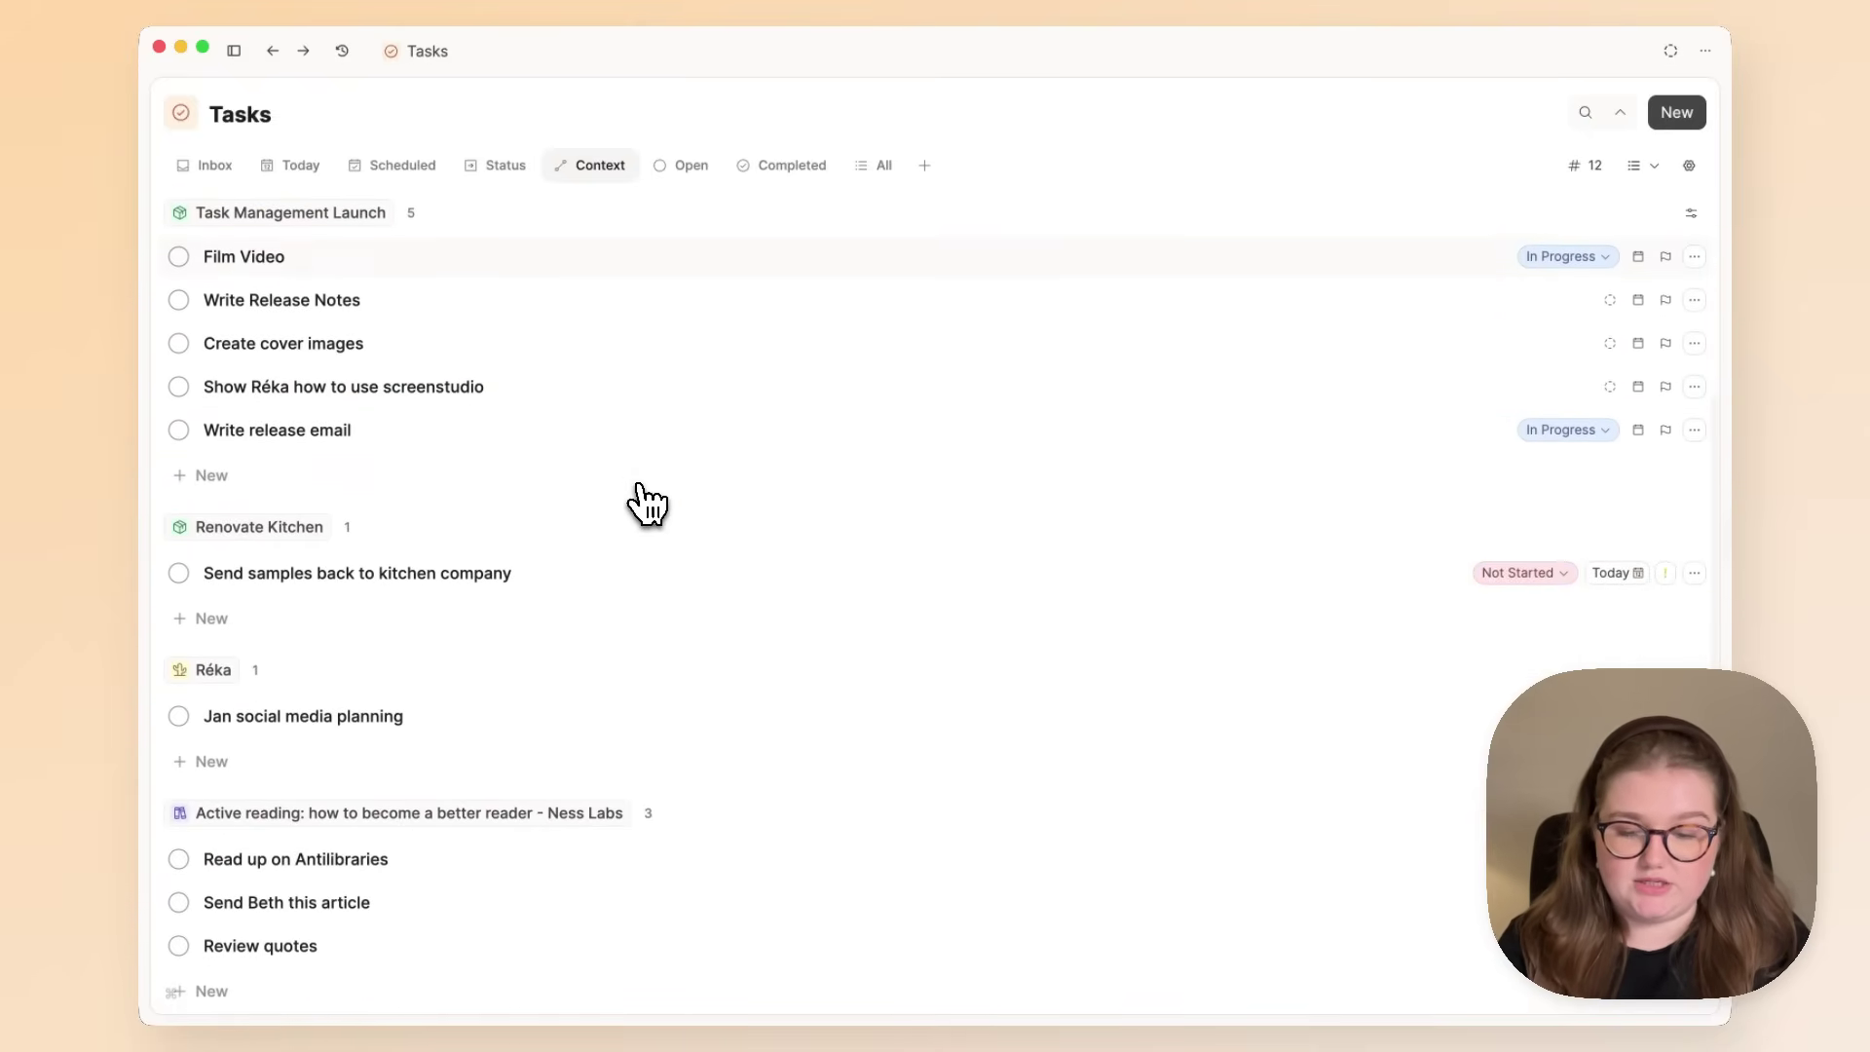
{"action": "scroll", "coordinate": [648, 502], "scroll_direction": "up", "scroll_amount": 5}
{"action": "scroll", "coordinate": [643, 501], "scroll_direction": "up", "scroll_amount": 1}
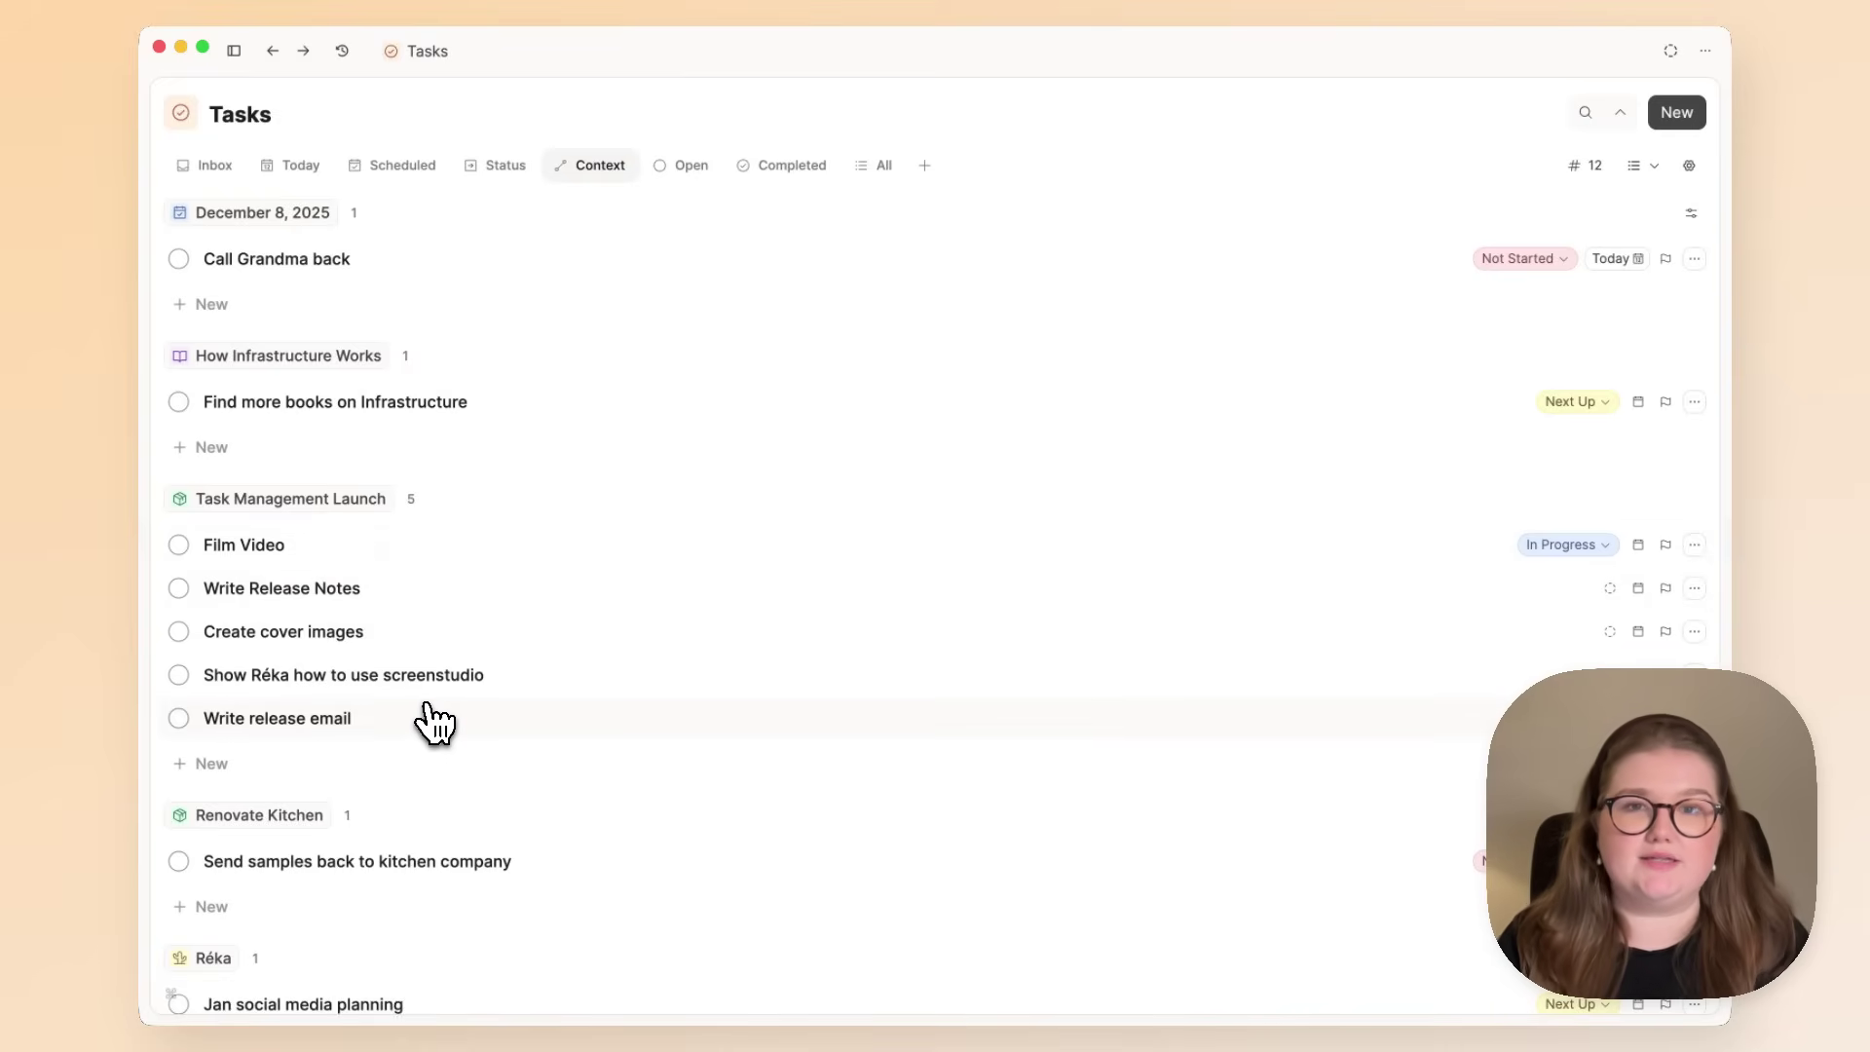
Open the Task Management Launch project as a full page, then return to the grouped list.
{"action": "left_click", "coordinate": [310, 502]}
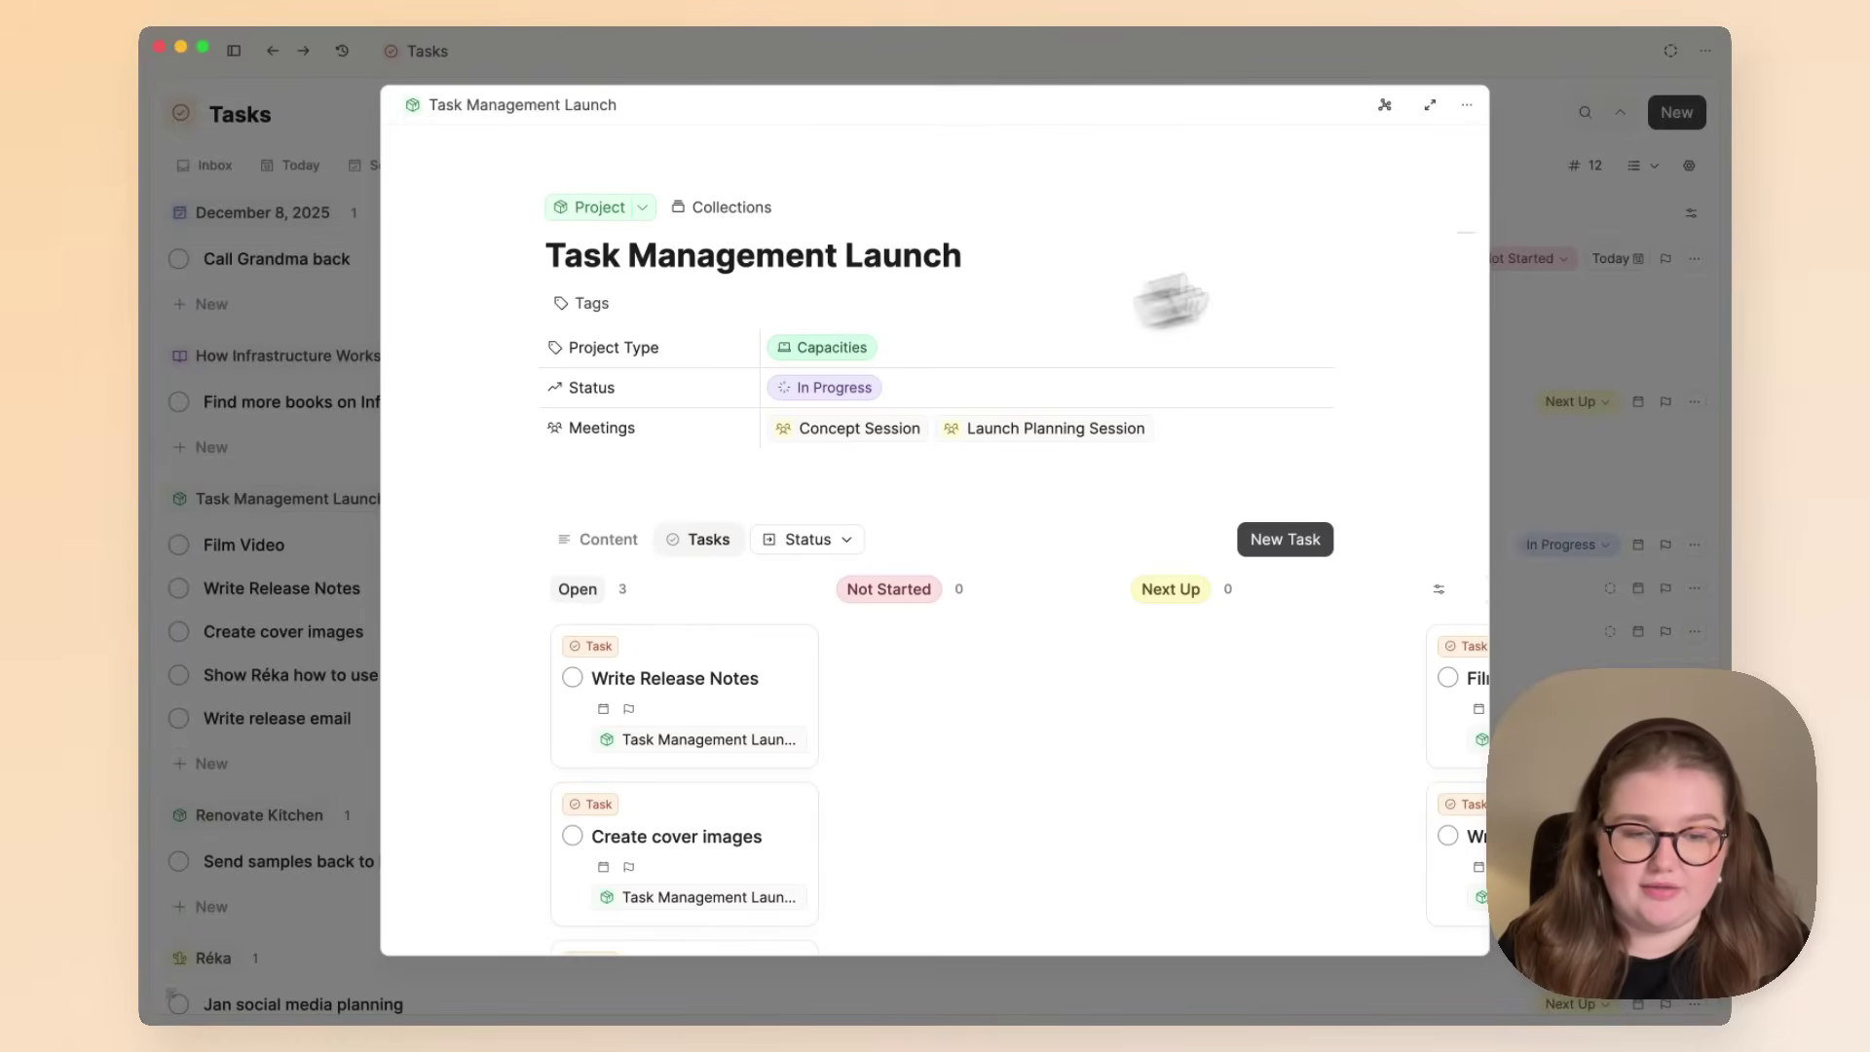
{"action": "left_click", "coordinate": [1430, 105]}
{"action": "scroll", "coordinate": [952, 446], "scroll_direction": "down", "scroll_amount": 3}
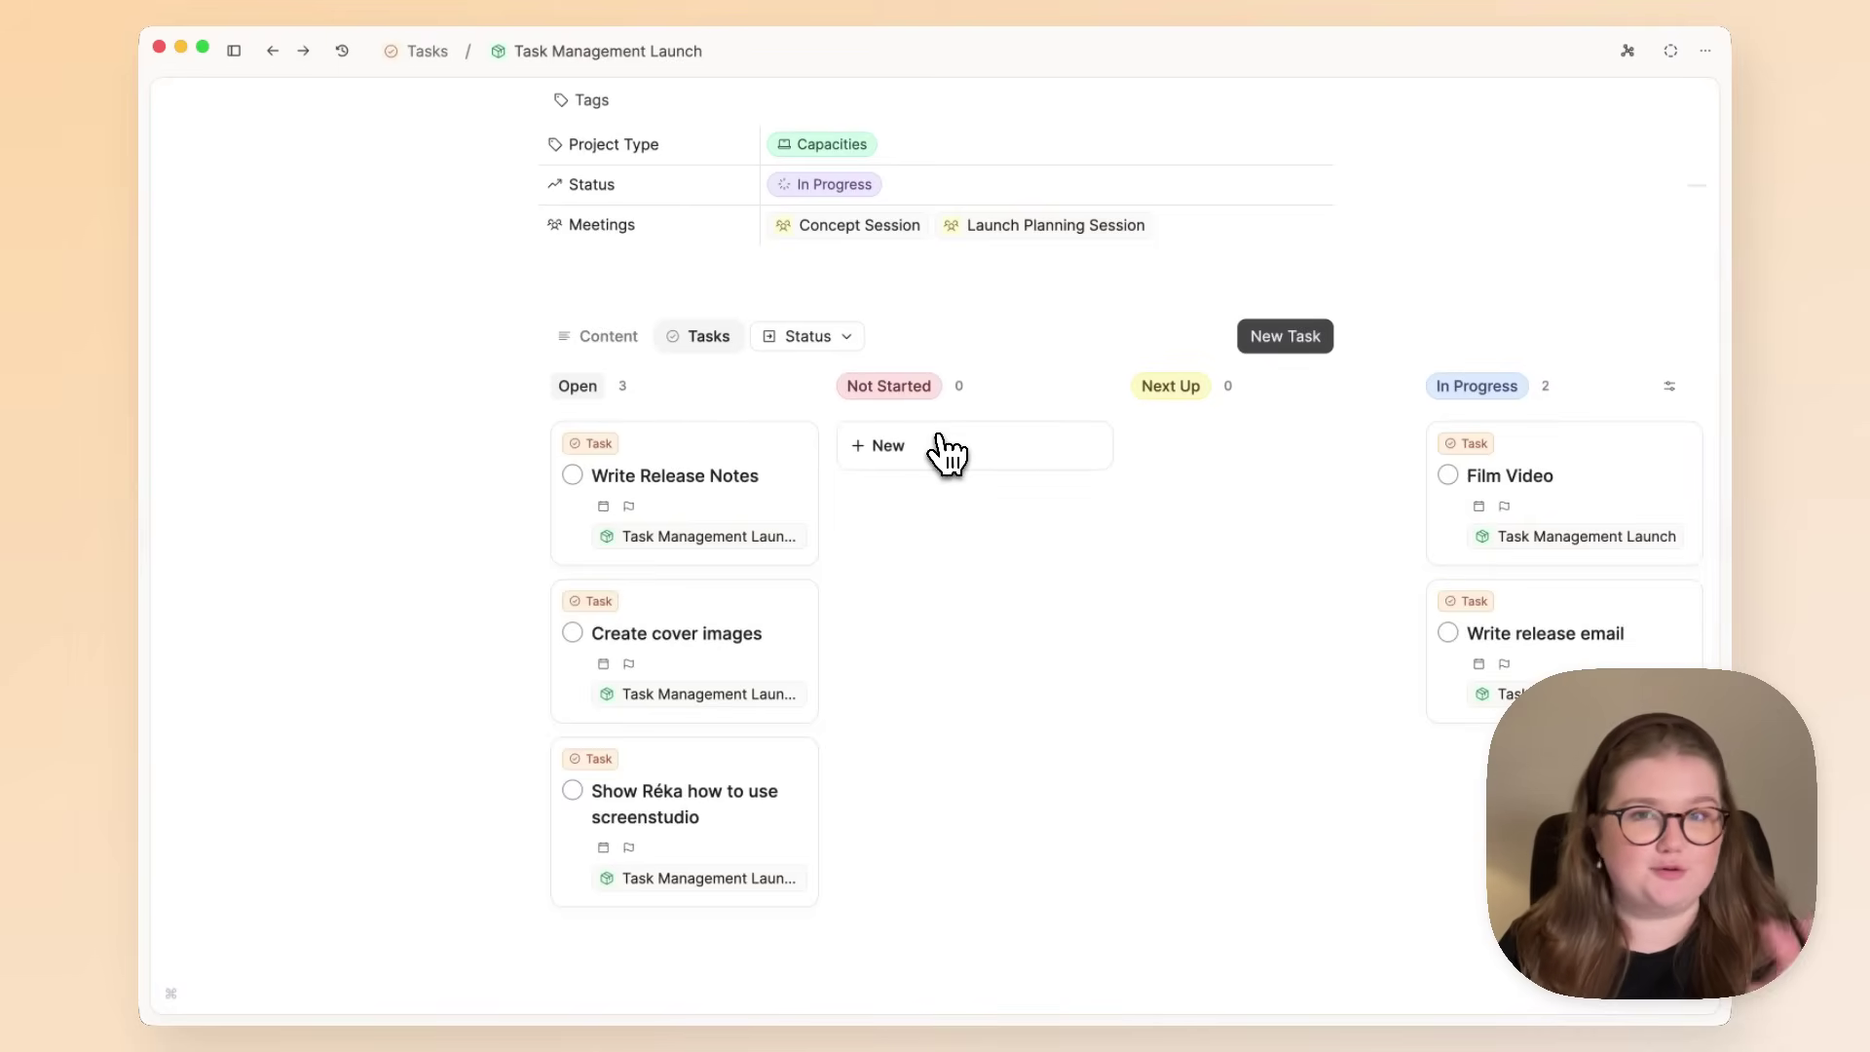
{"action": "left_click", "coordinate": [426, 51]}
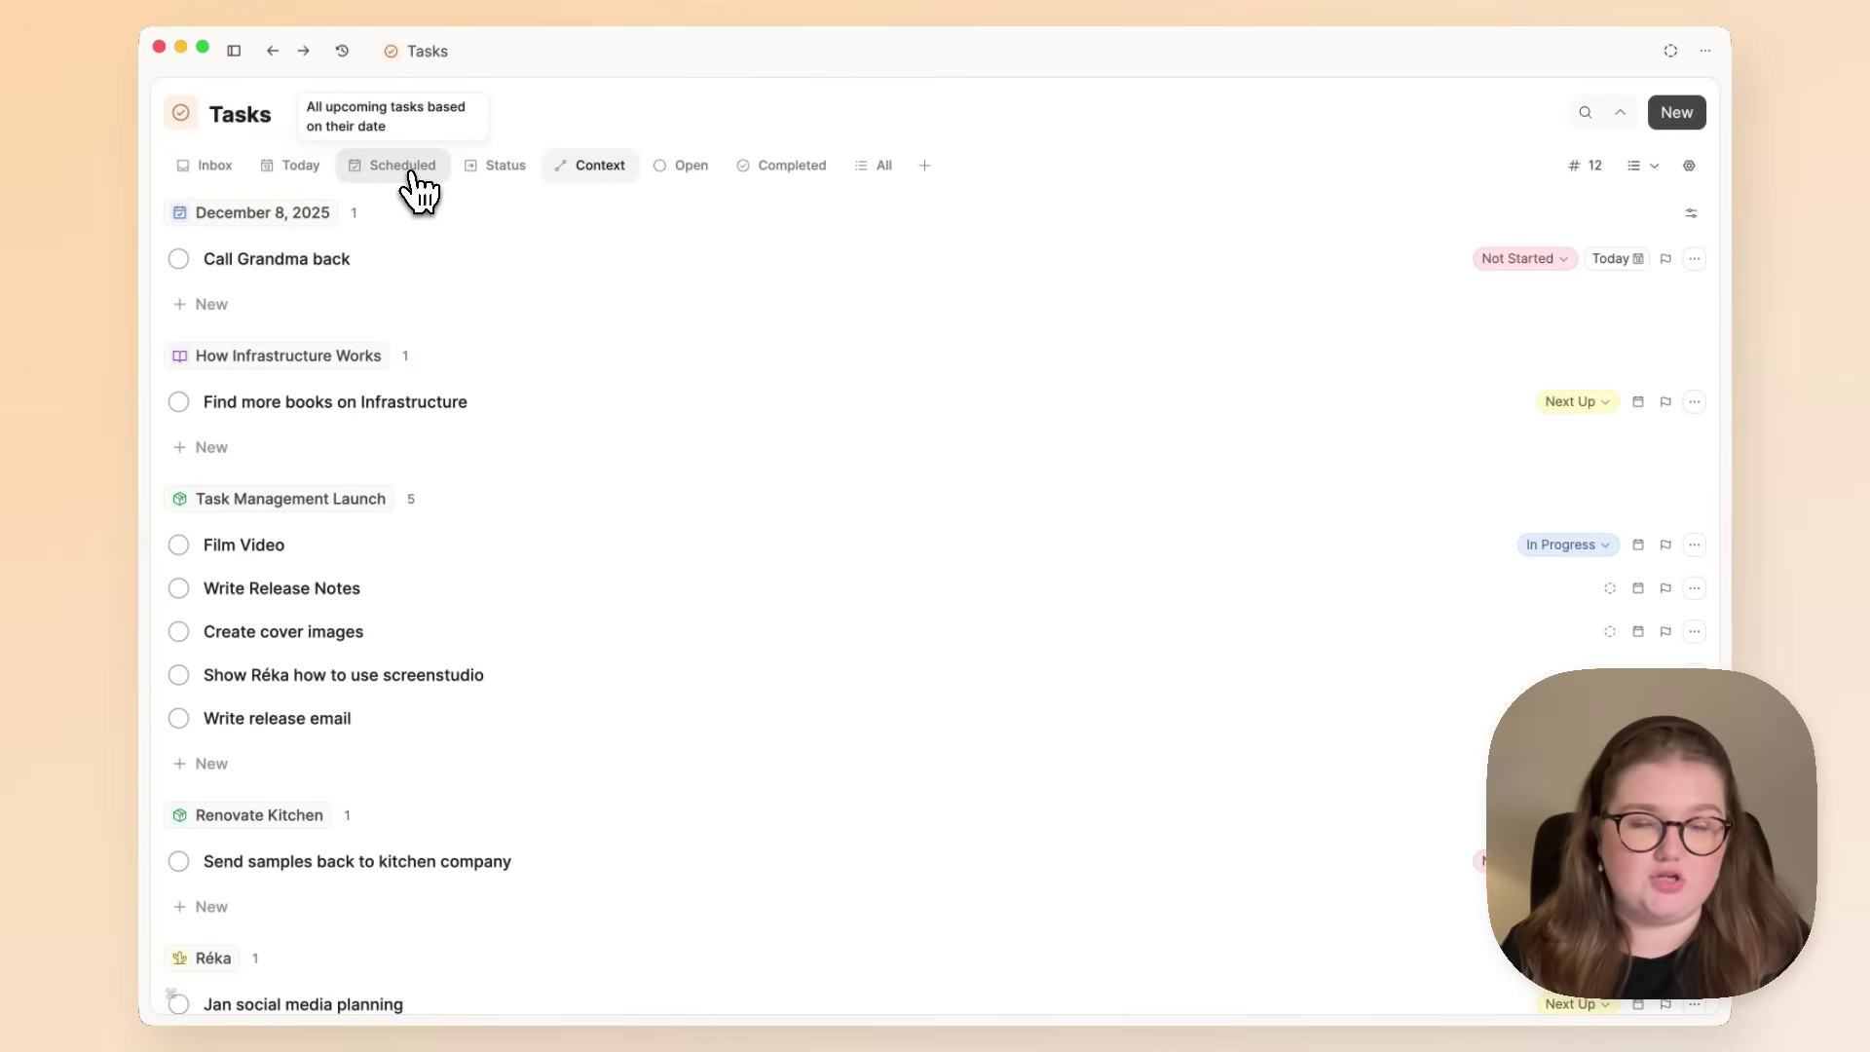
Date the Film Video task December 8, 2025 and open that day's daily note.
{"action": "left_click", "coordinate": [1413, 545]}
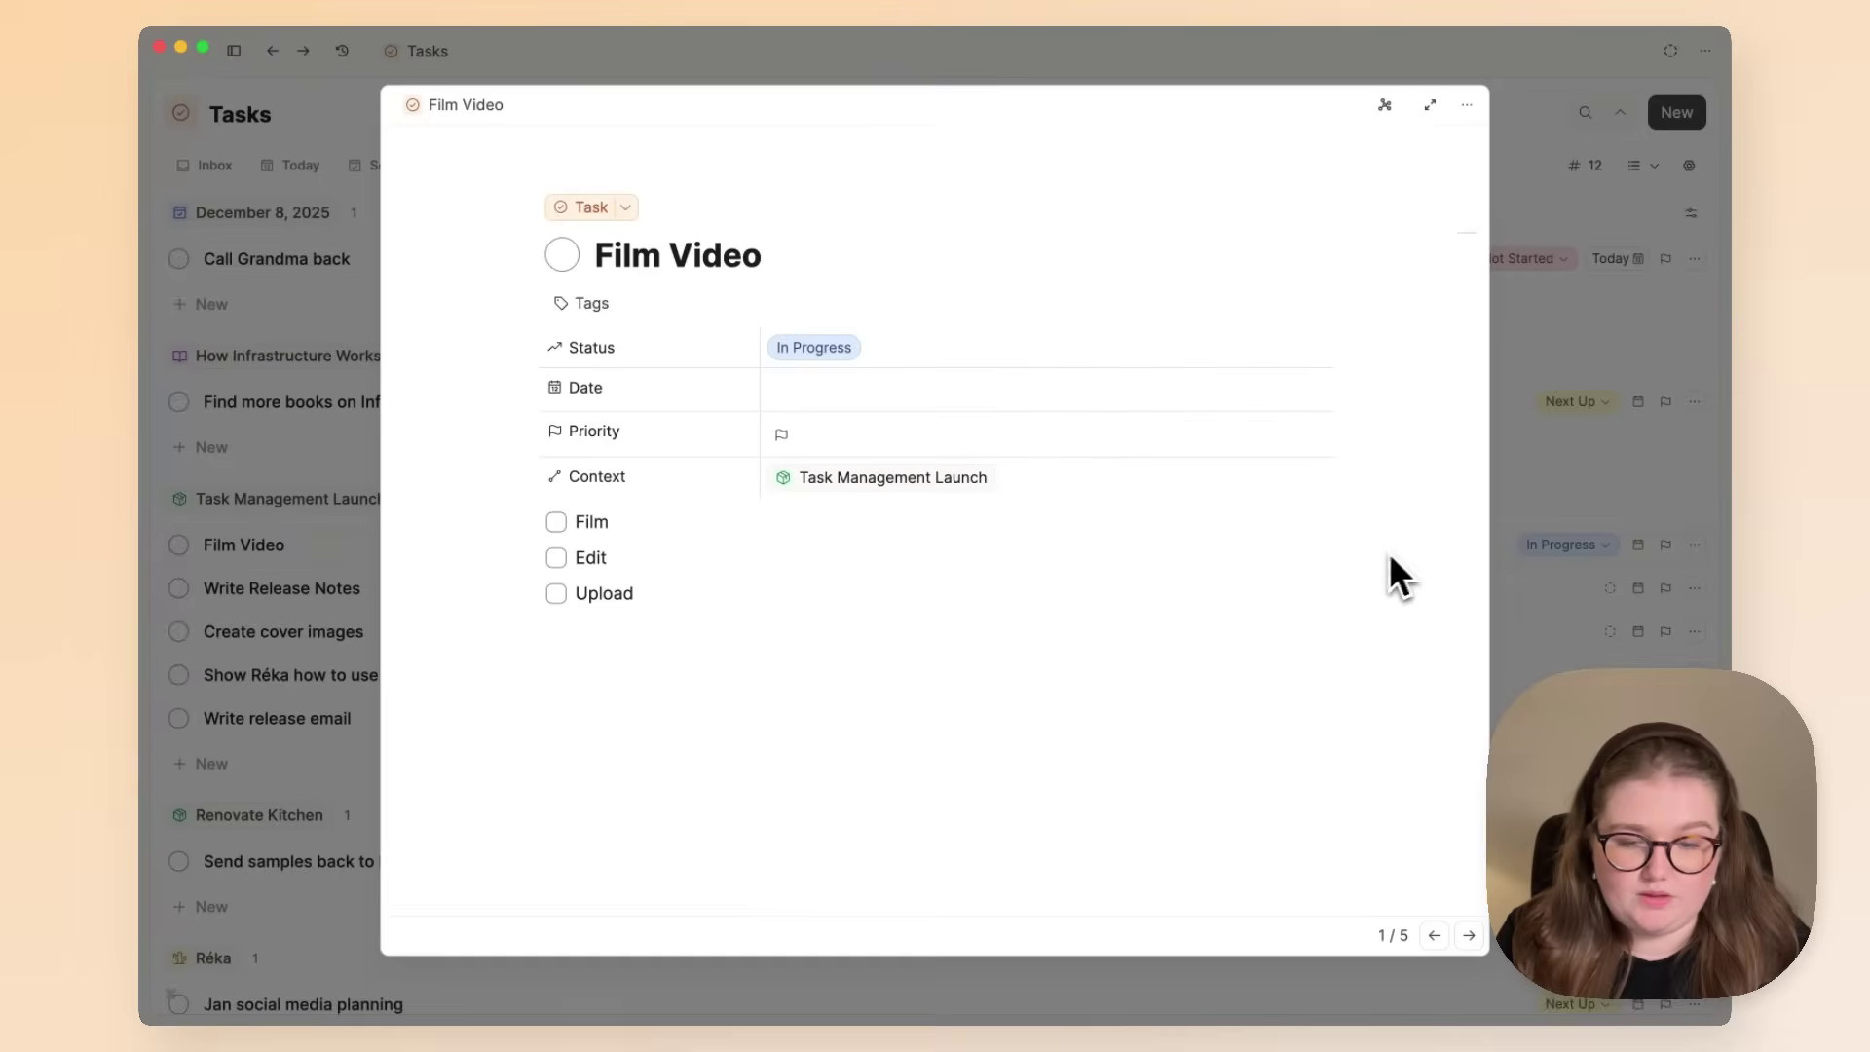
{"action": "left_click", "coordinate": [1431, 105]}
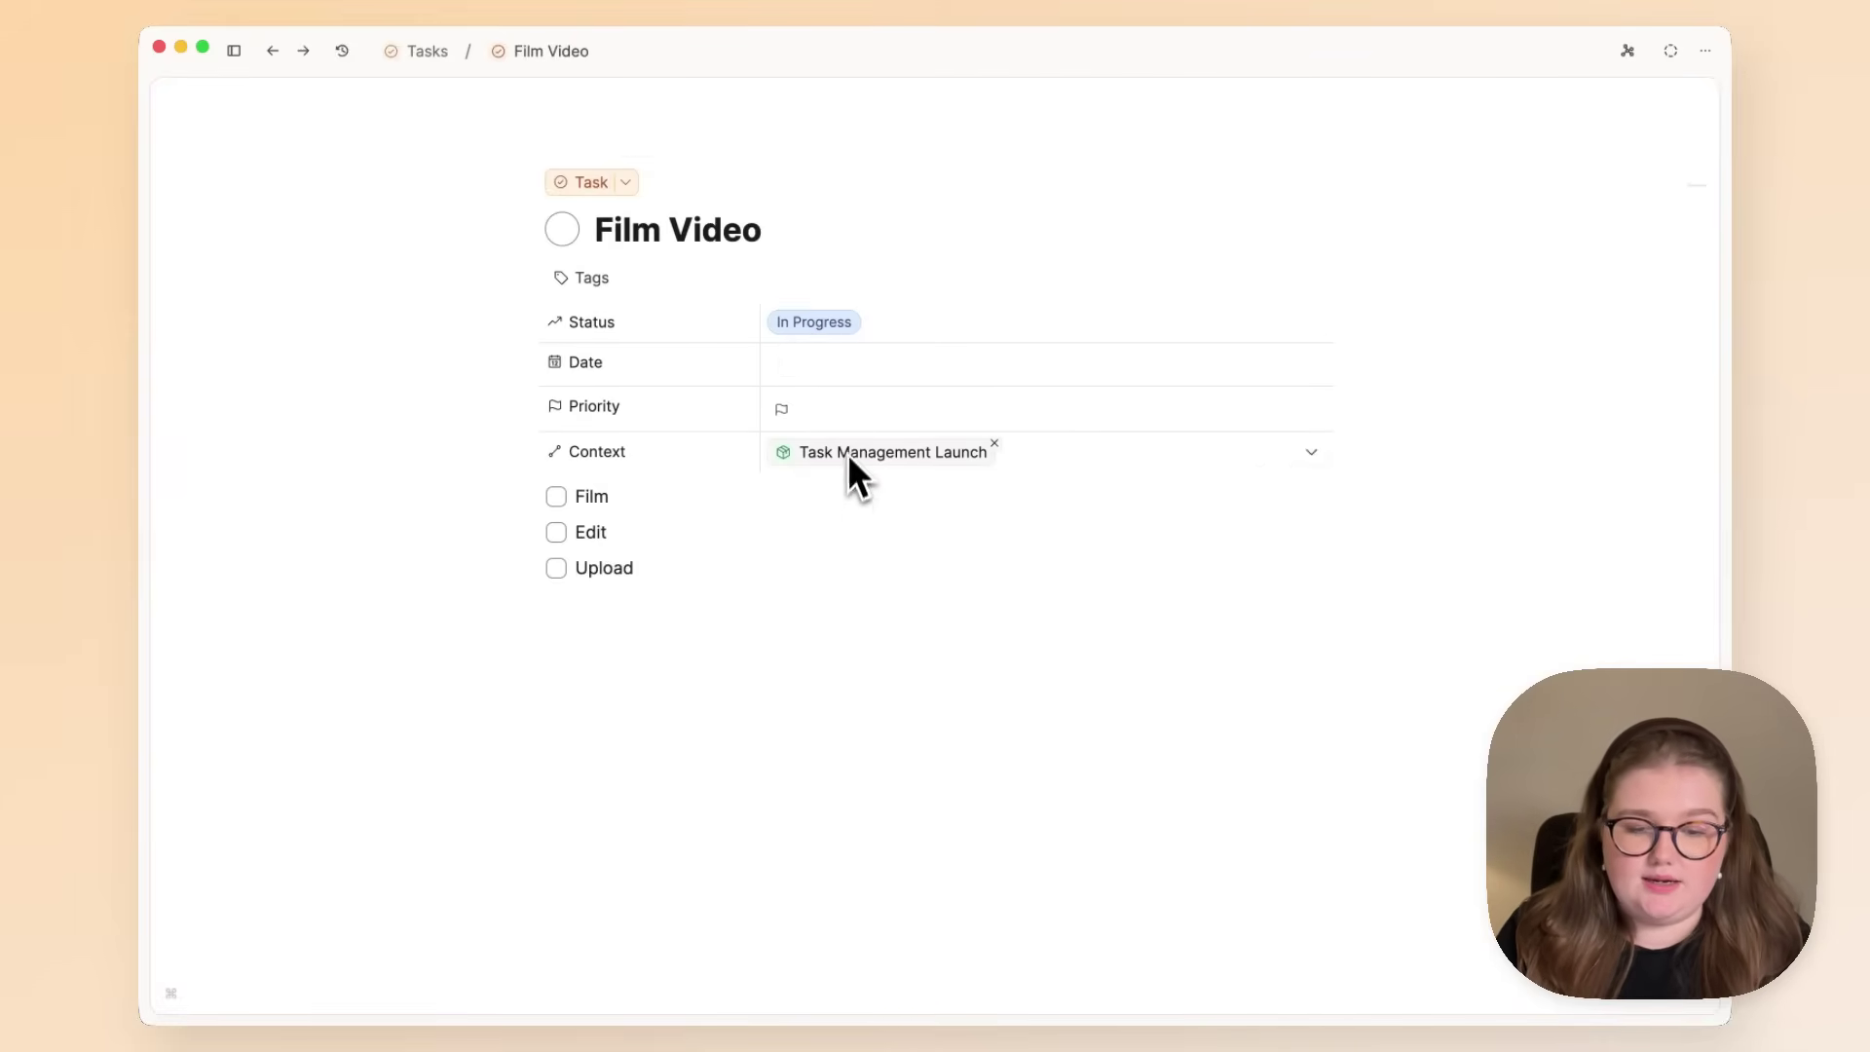
{"action": "left_click", "coordinate": [791, 366]}
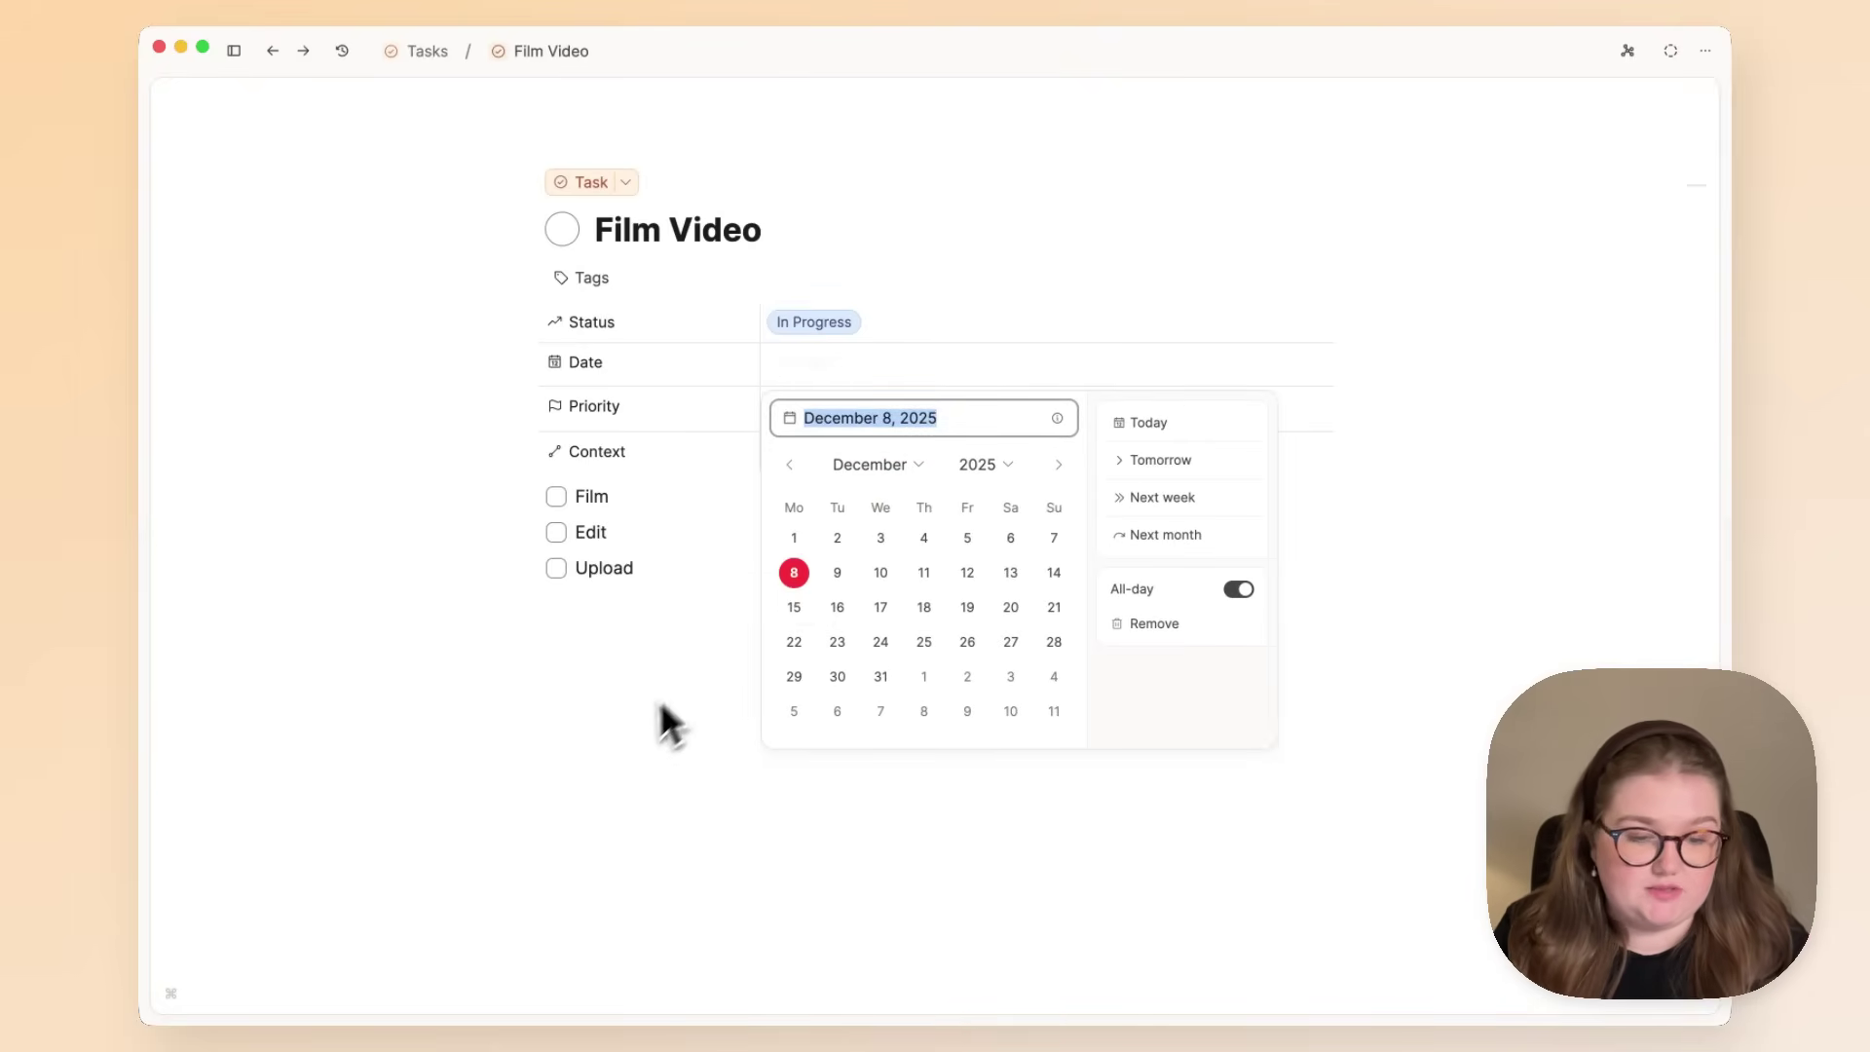
{"action": "left_click", "coordinate": [630, 729]}
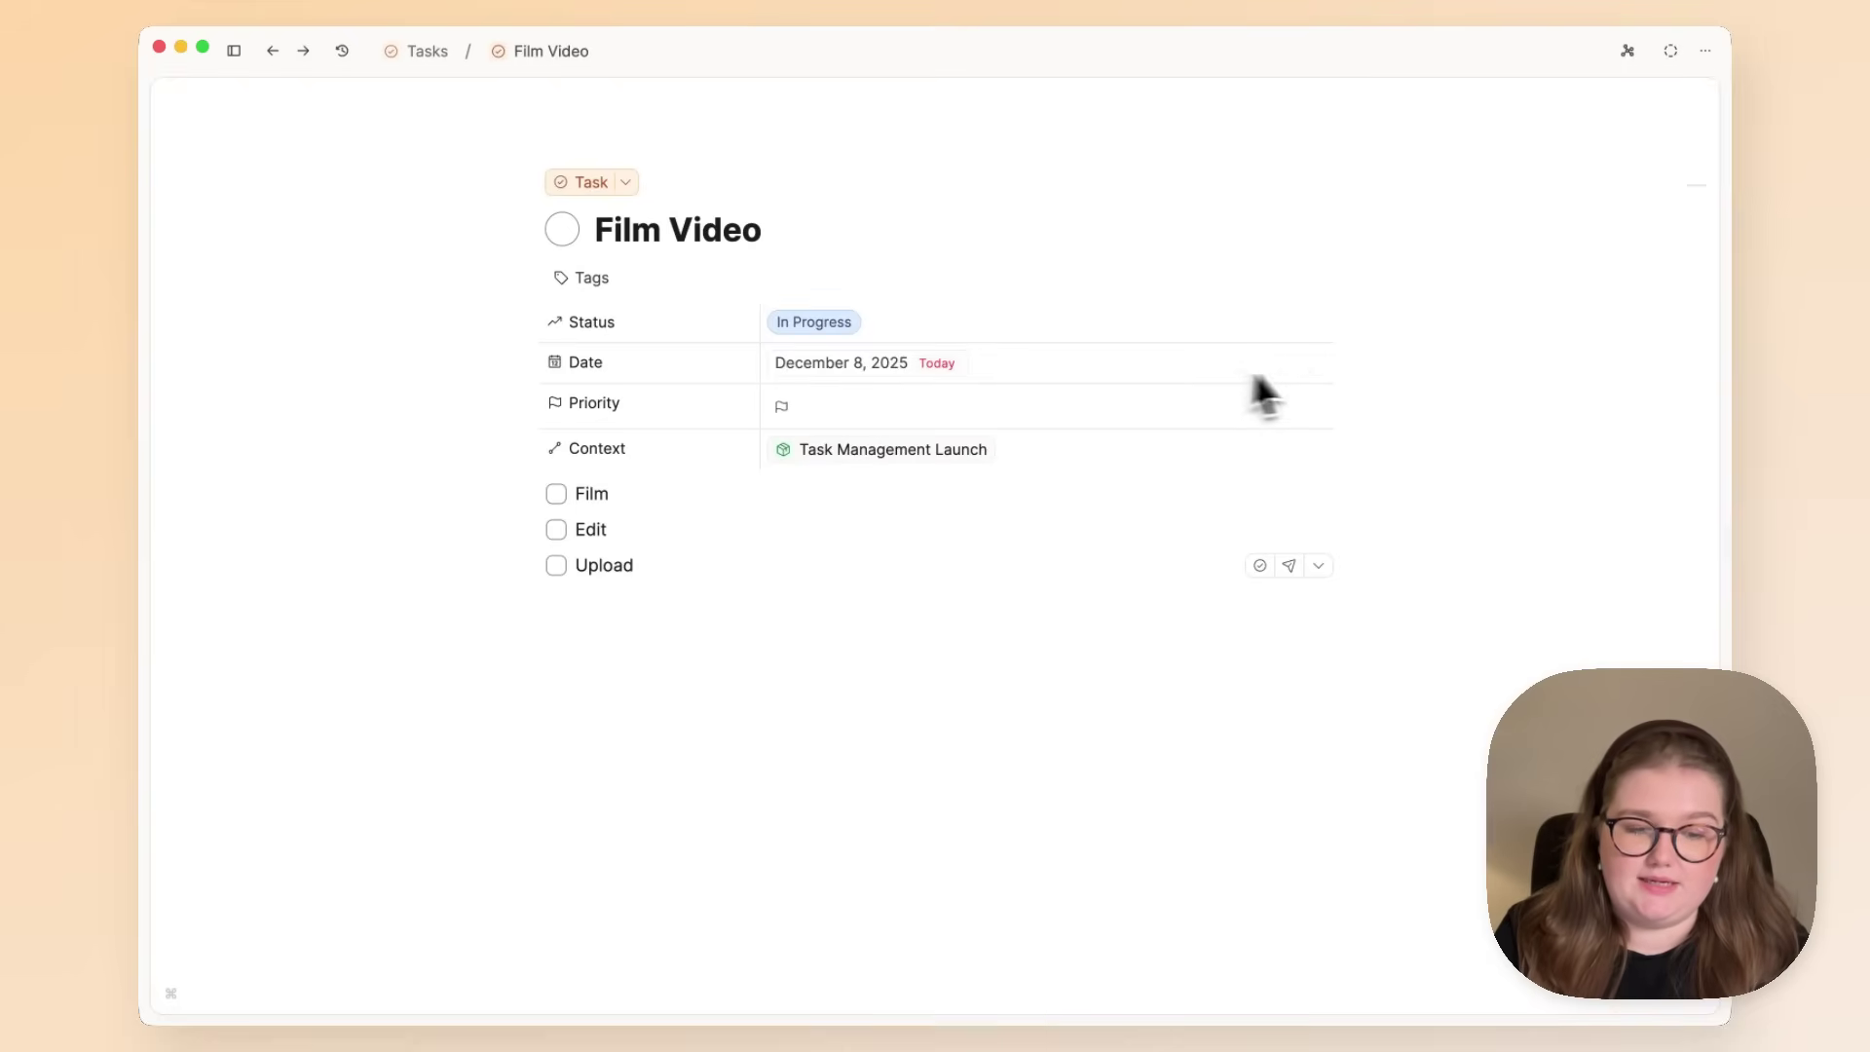
{"action": "left_click", "coordinate": [1313, 363]}
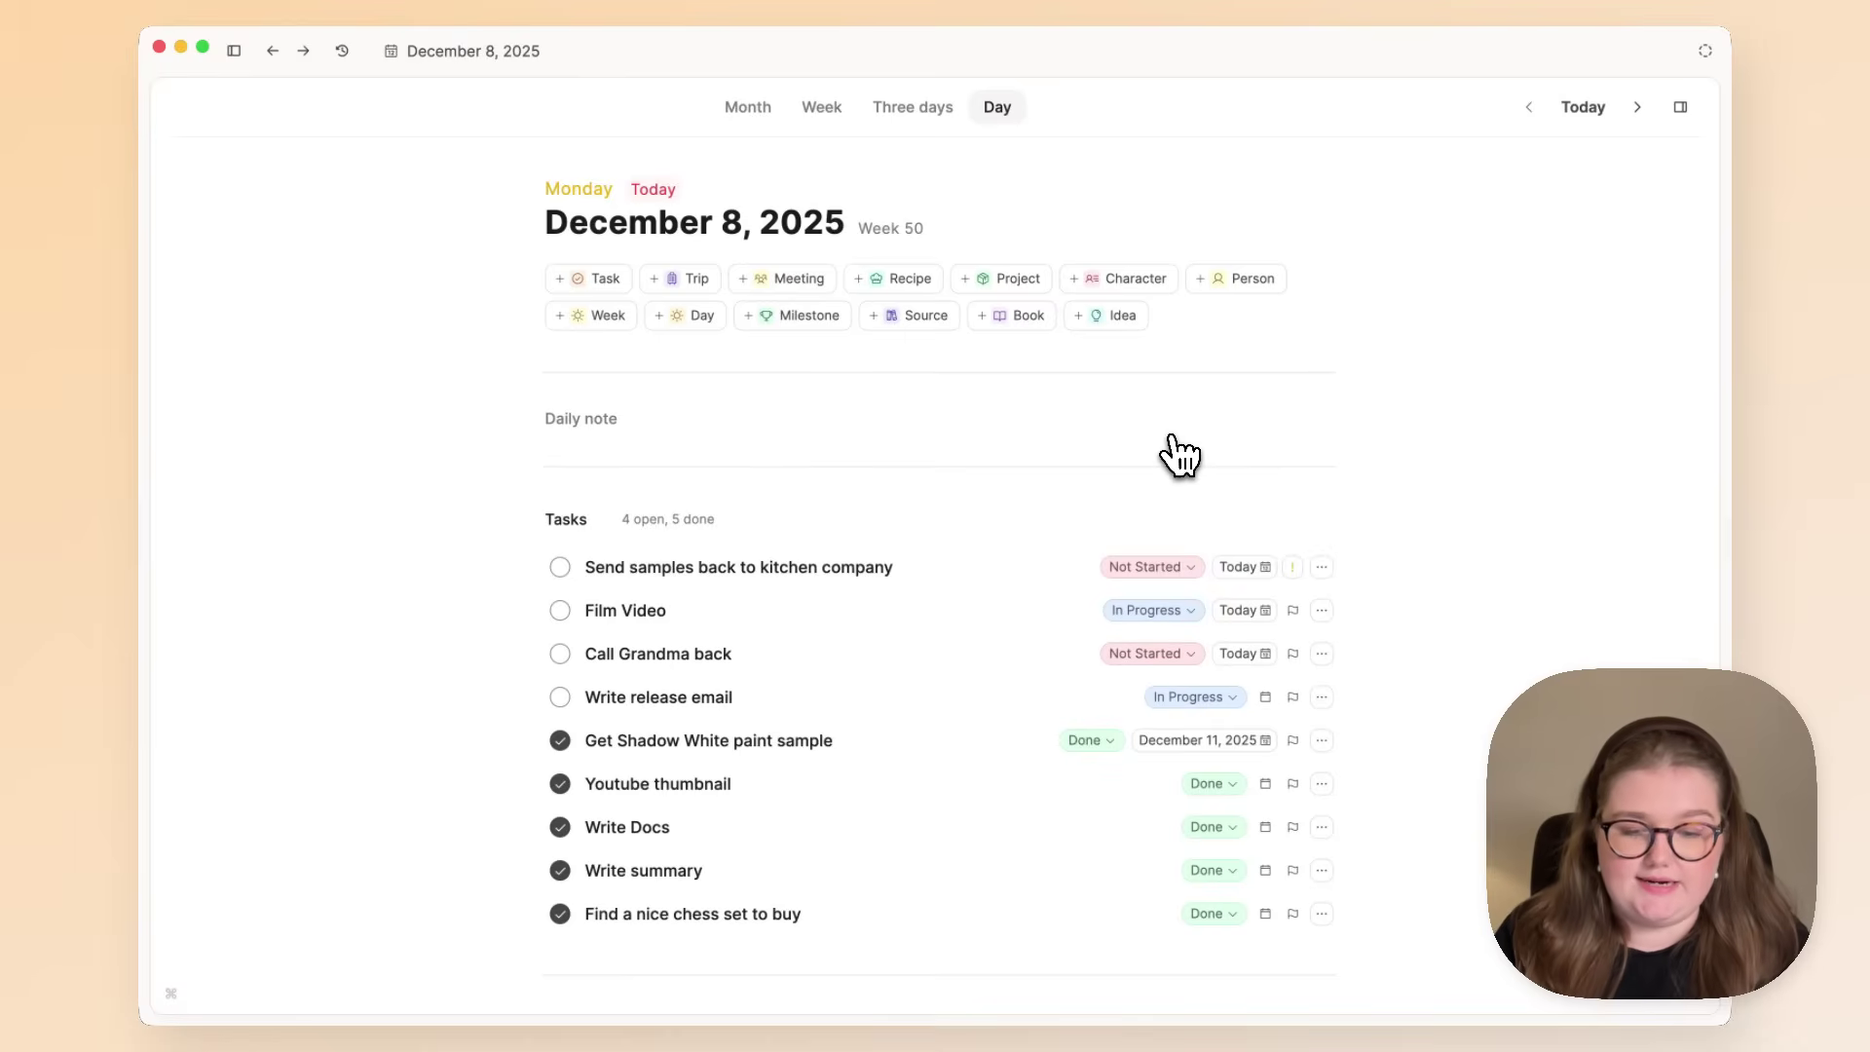
Set Film Video to high priority and Call Grandma back to medium priority.
{"action": "scroll", "coordinate": [1179, 454], "scroll_direction": "down", "scroll_amount": 1}
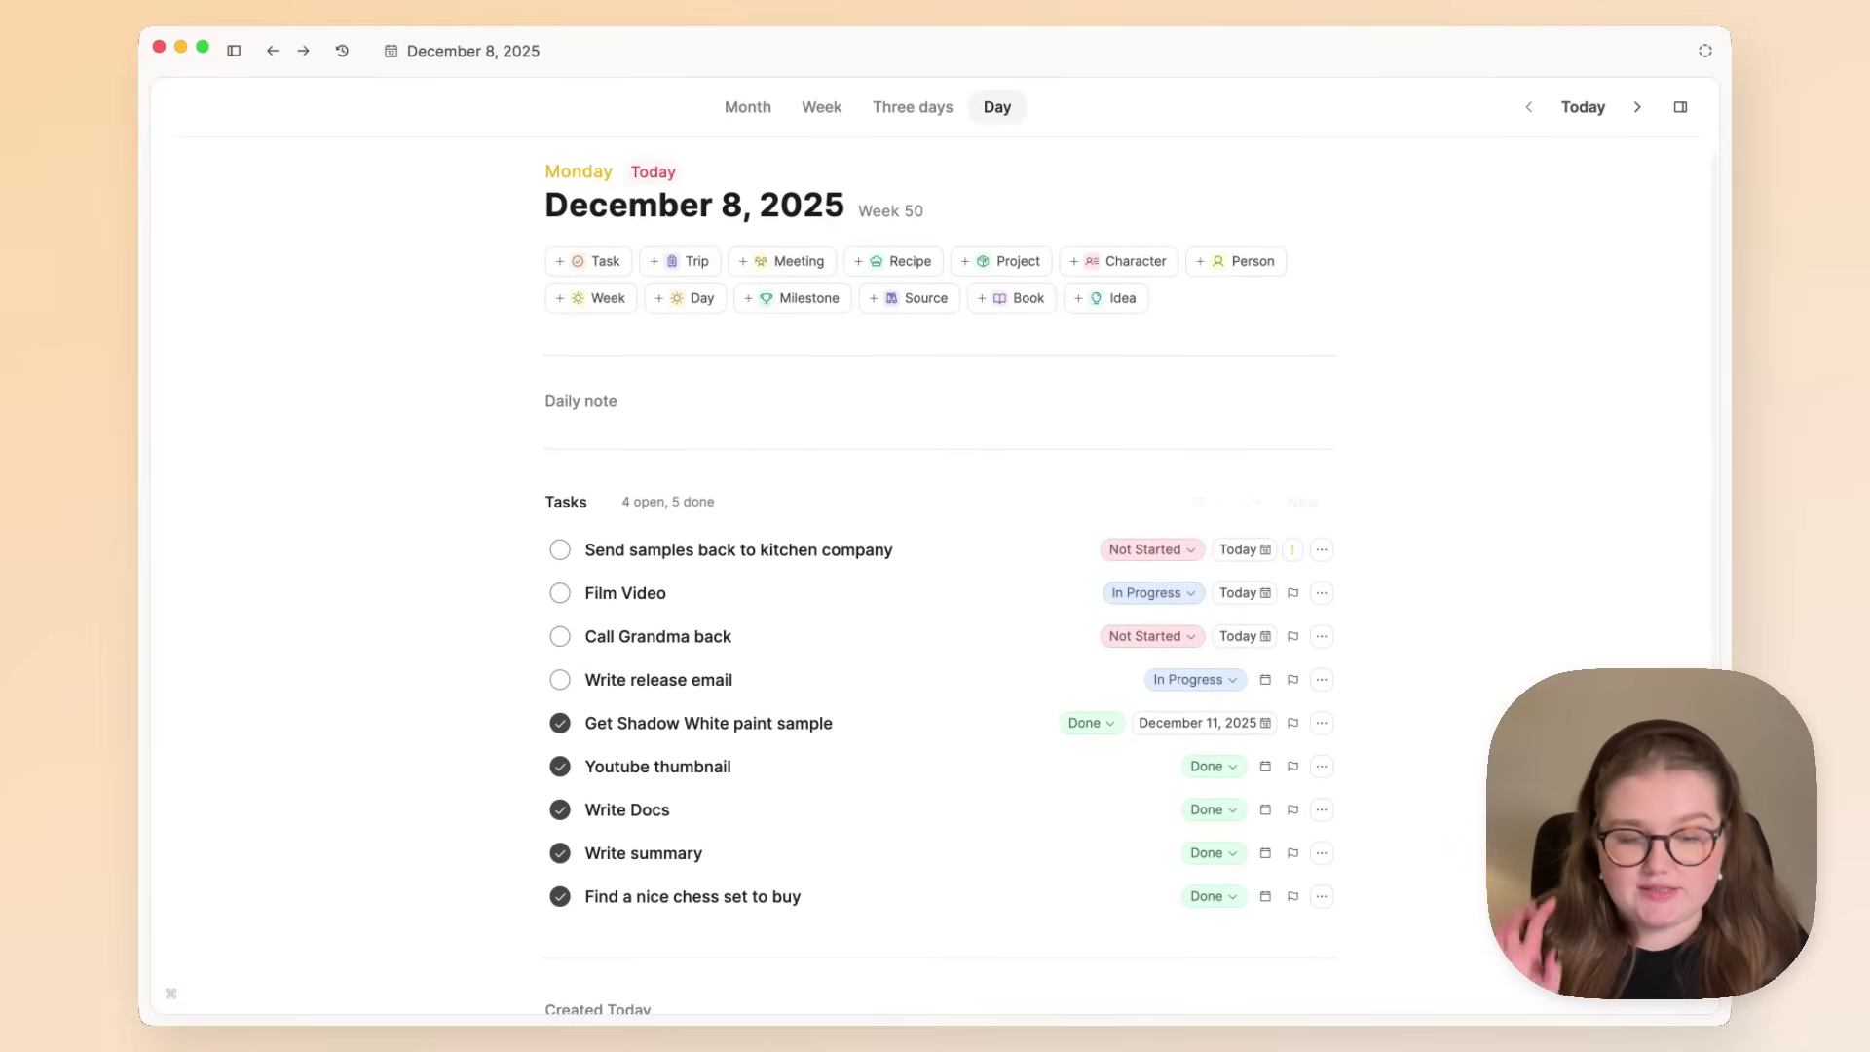
{"action": "scroll", "coordinate": [1131, 582], "scroll_direction": "down", "scroll_amount": 3}
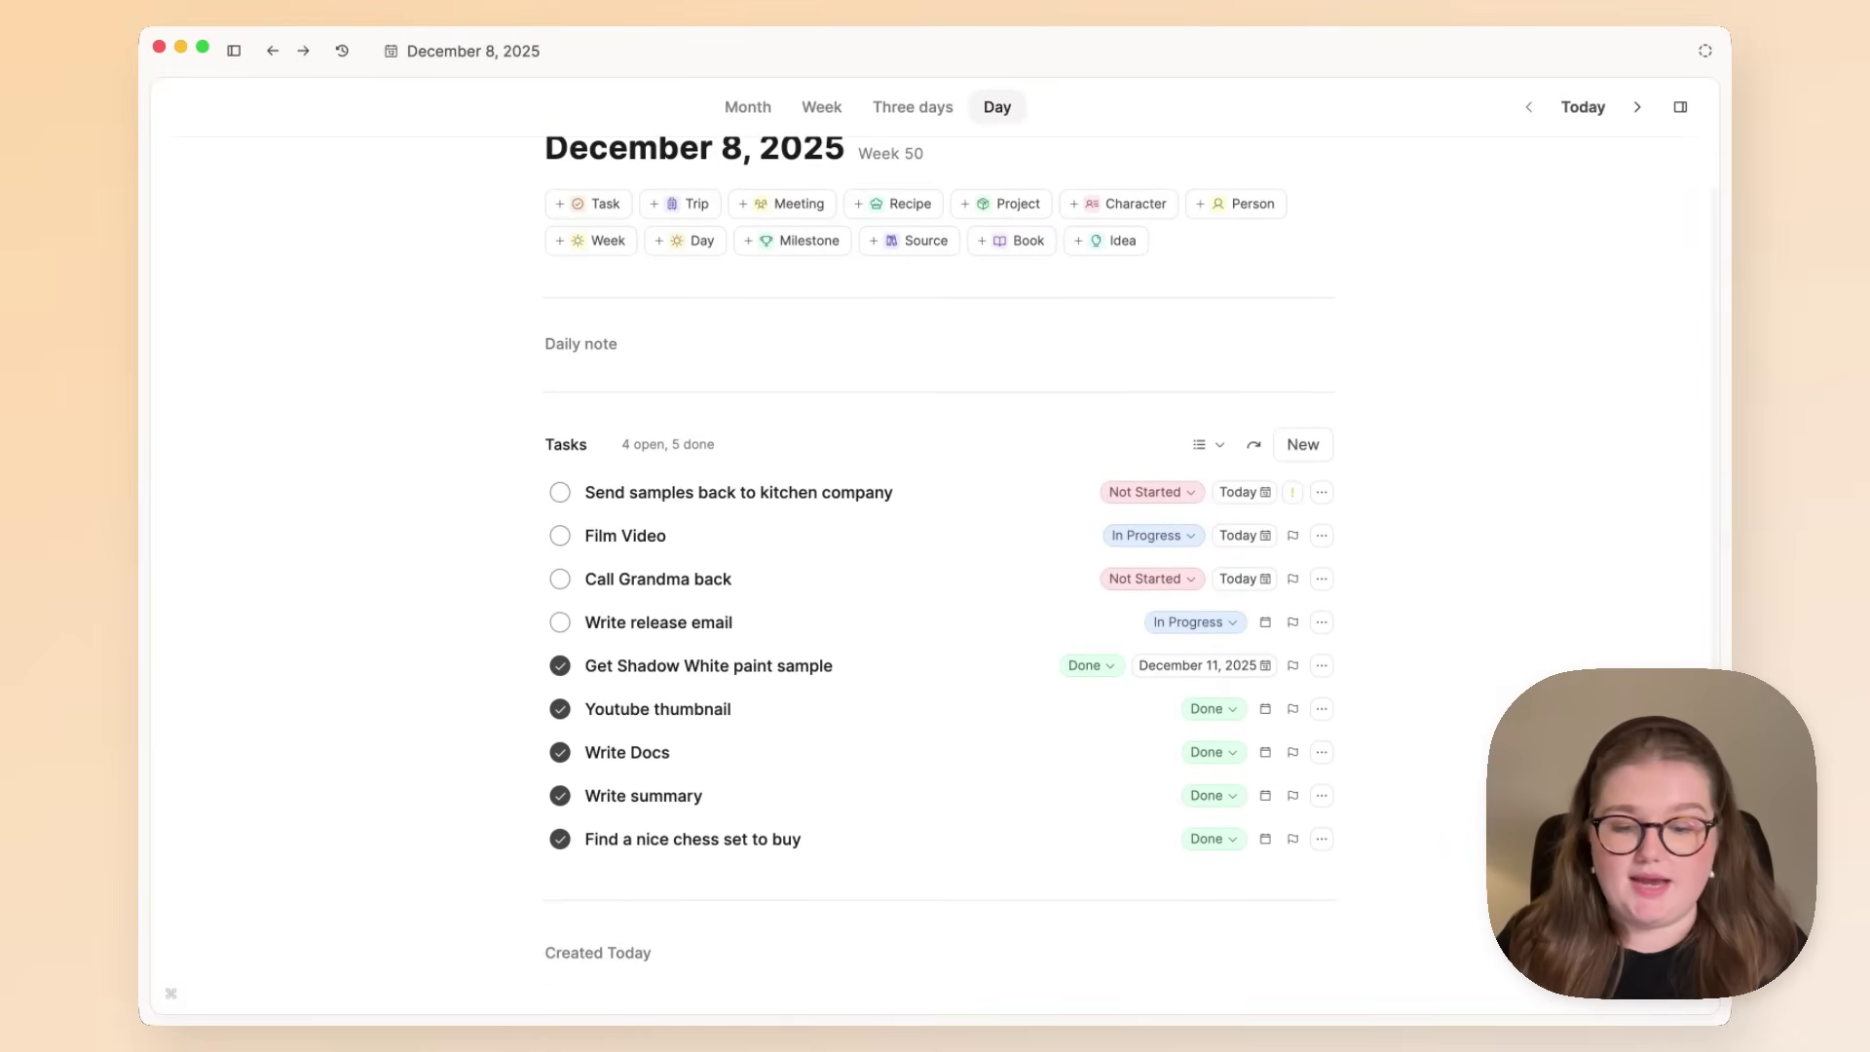
{"action": "scroll", "coordinate": [1220, 460], "scroll_direction": "down", "scroll_amount": 2}
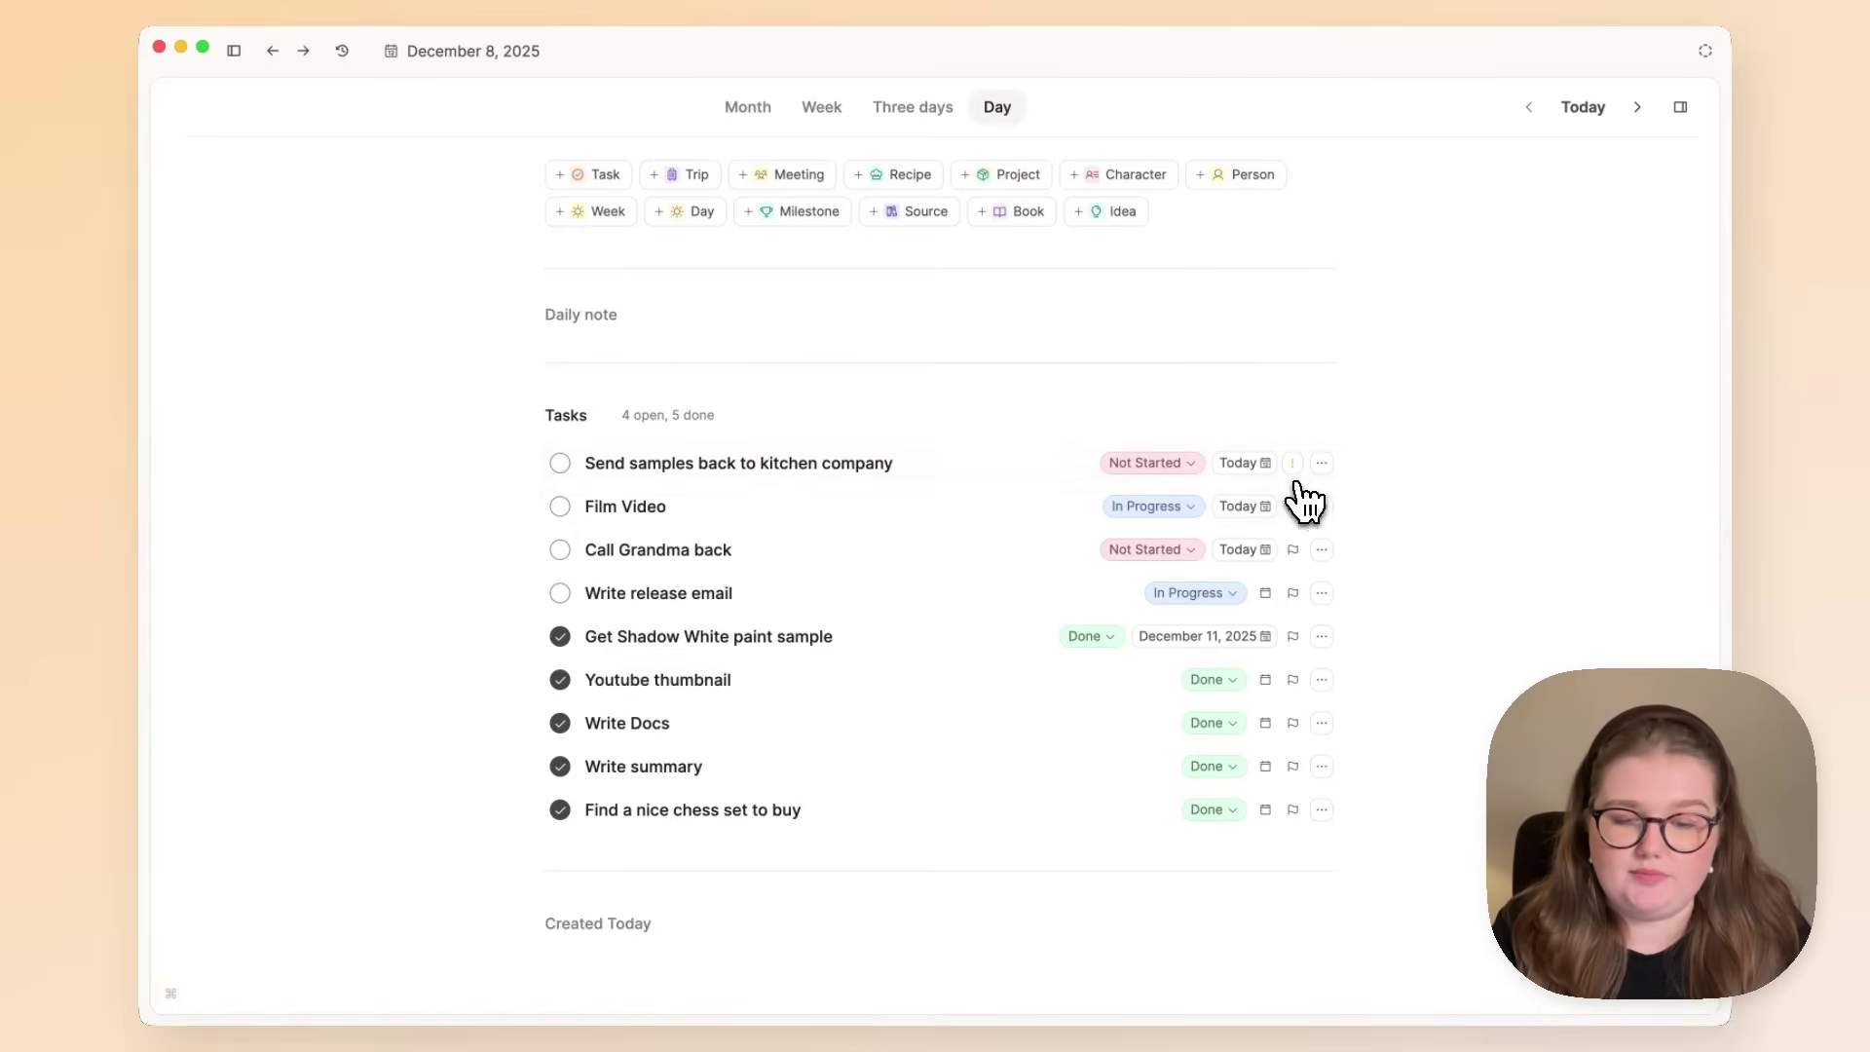
{"action": "left_click", "coordinate": [1293, 505]}
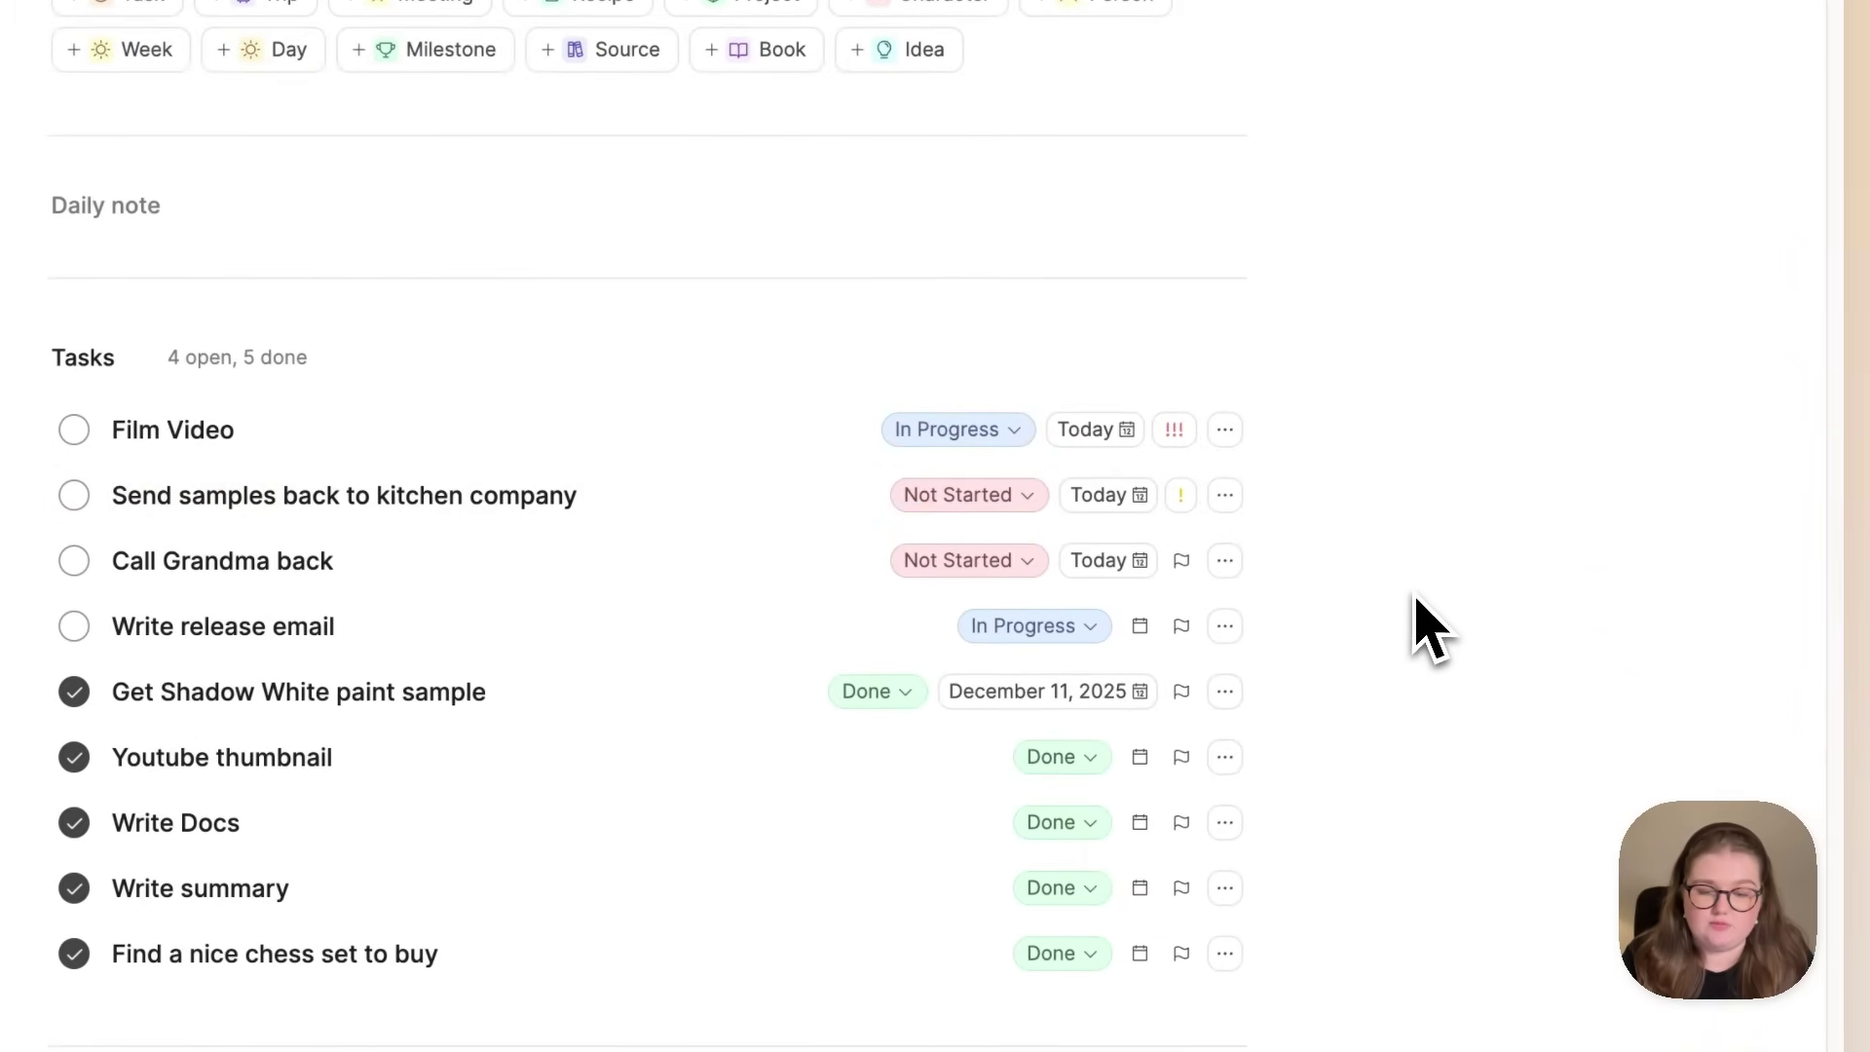
{"action": "left_click", "coordinate": [1180, 561]}
{"action": "left_click", "coordinate": [1181, 560]}
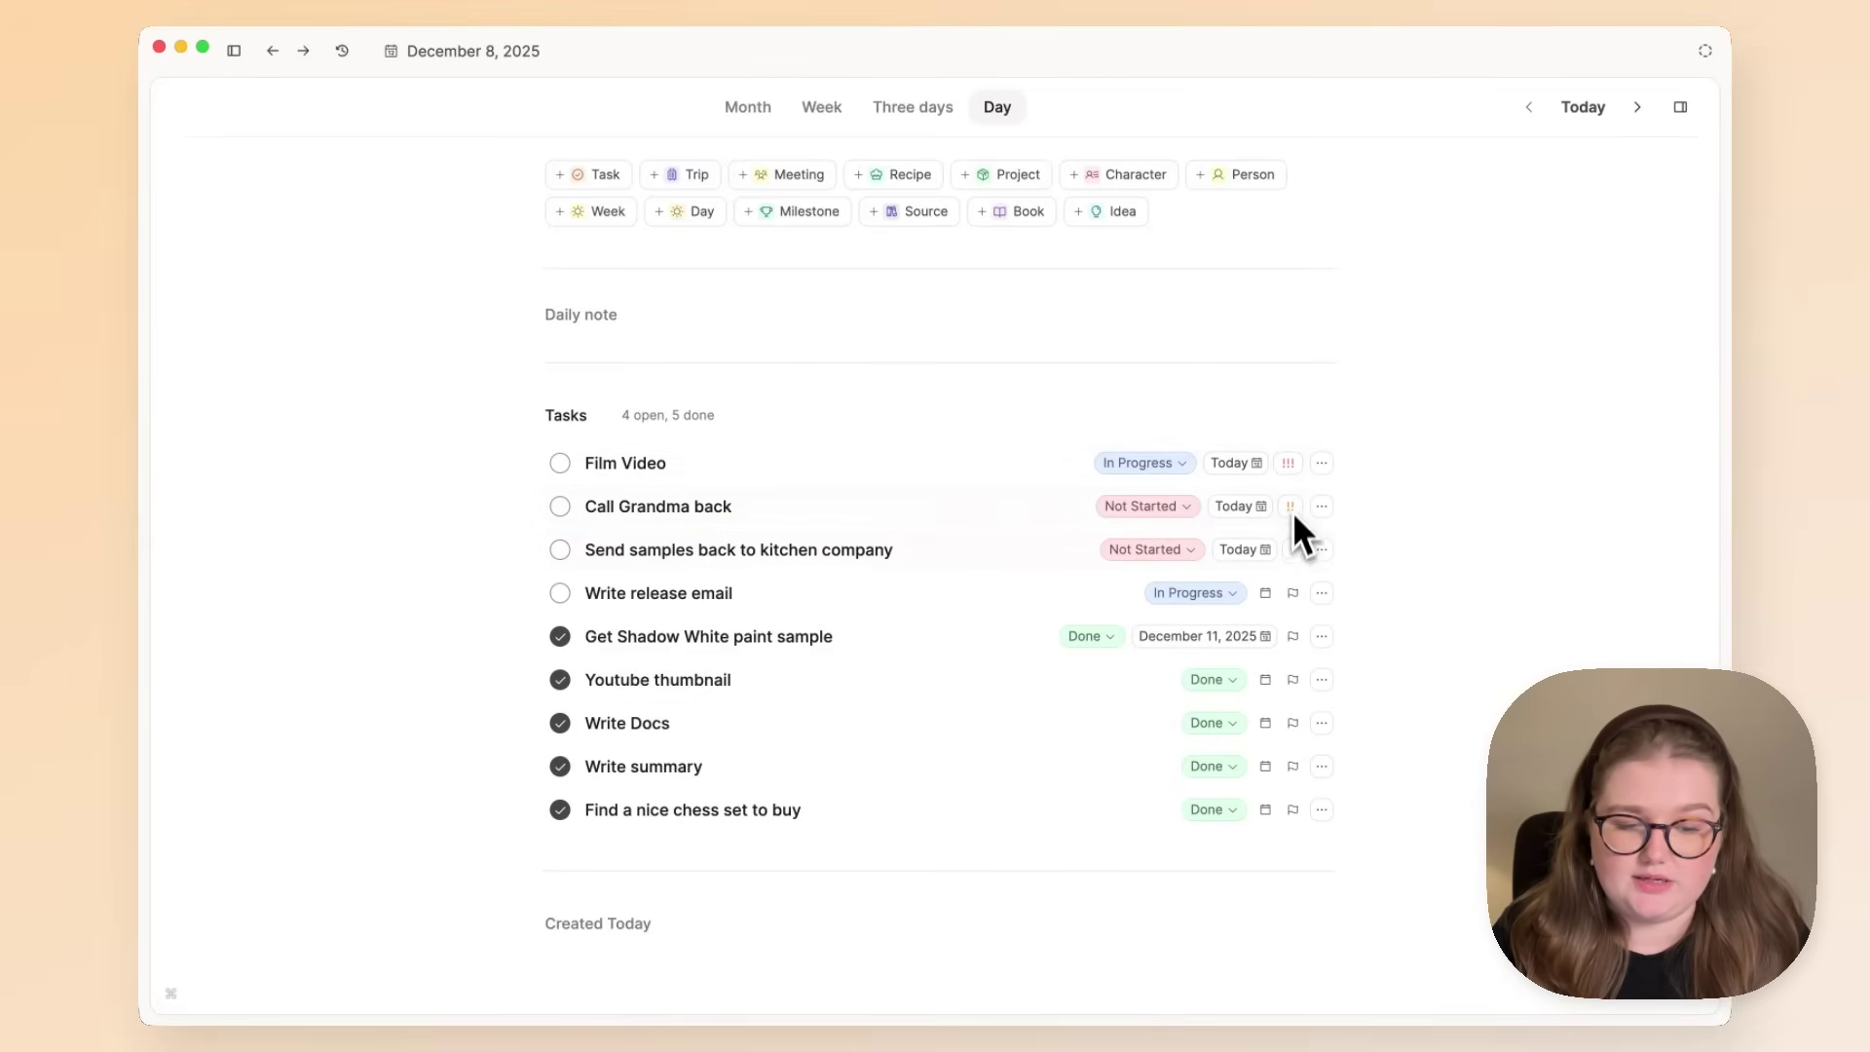
Quick-add 'Review contract changes' as high-priority, Next Up, due tomorrow, then view December 9.
{"action": "key", "text": "super+n"}
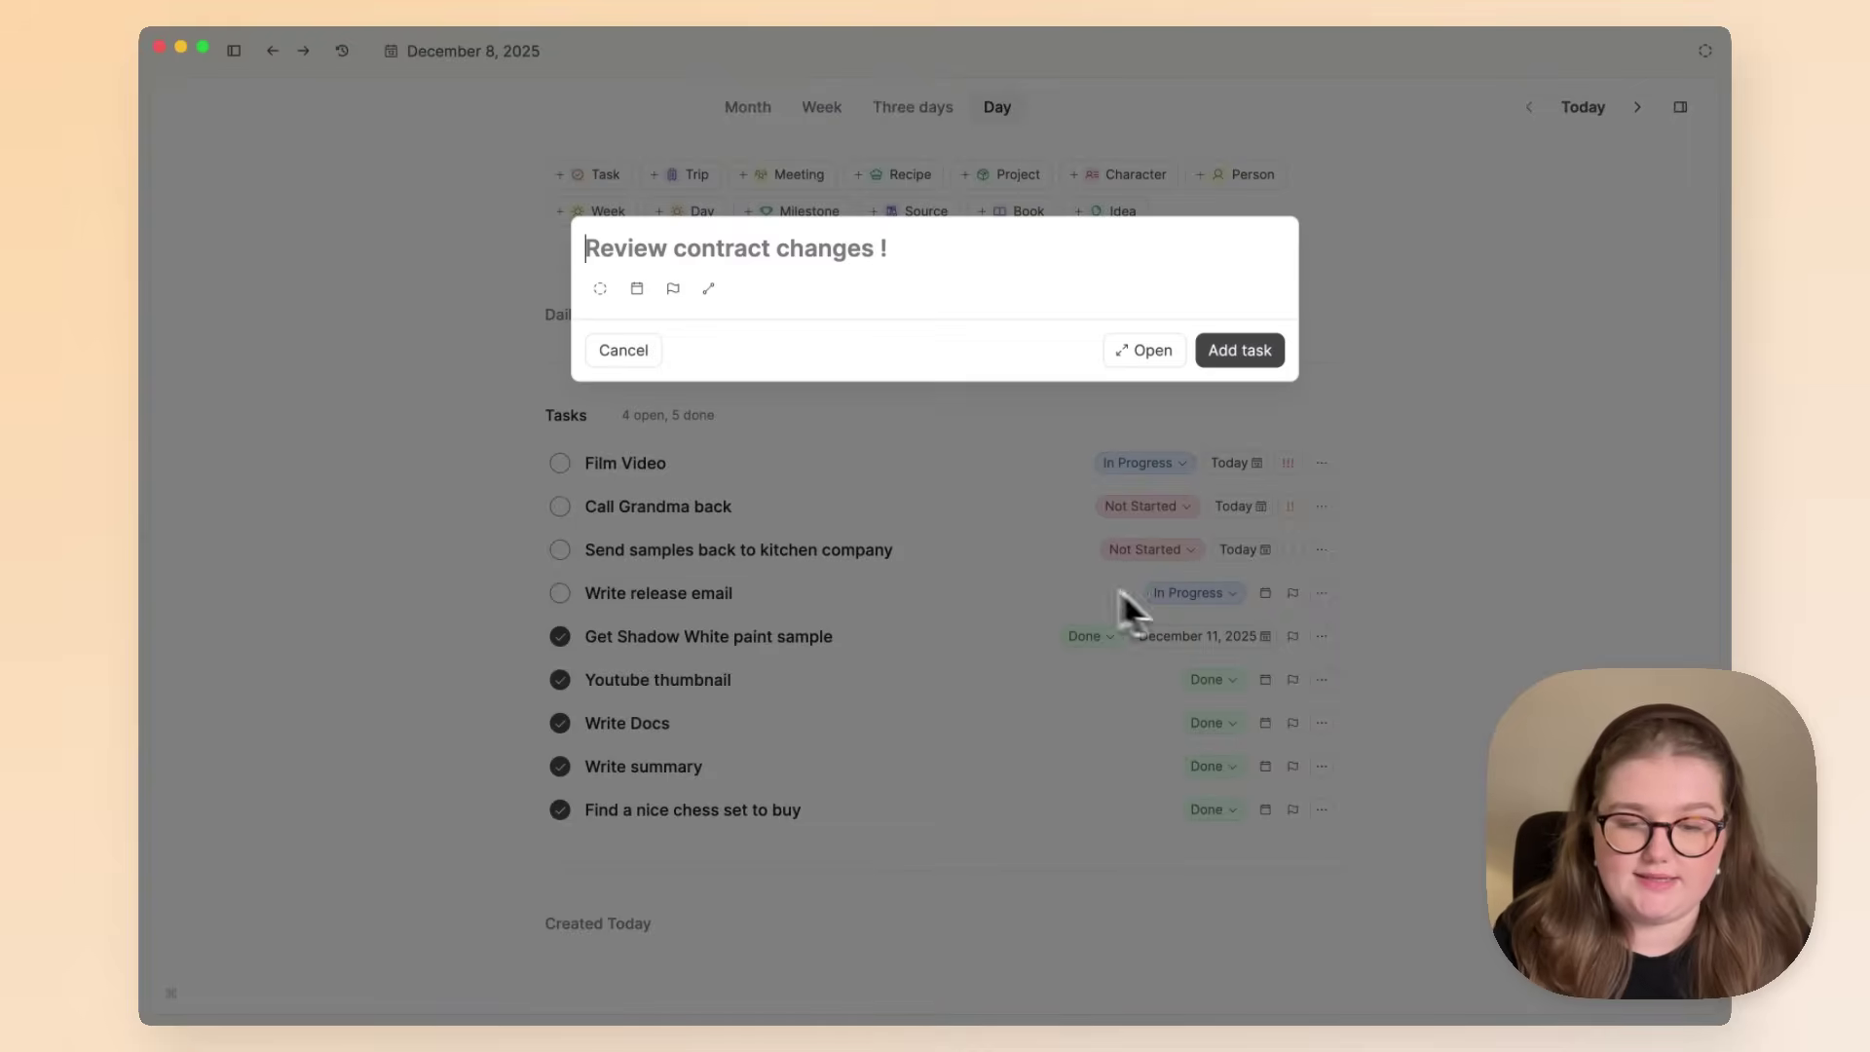
{"action": "type", "text": "Review contrac"}
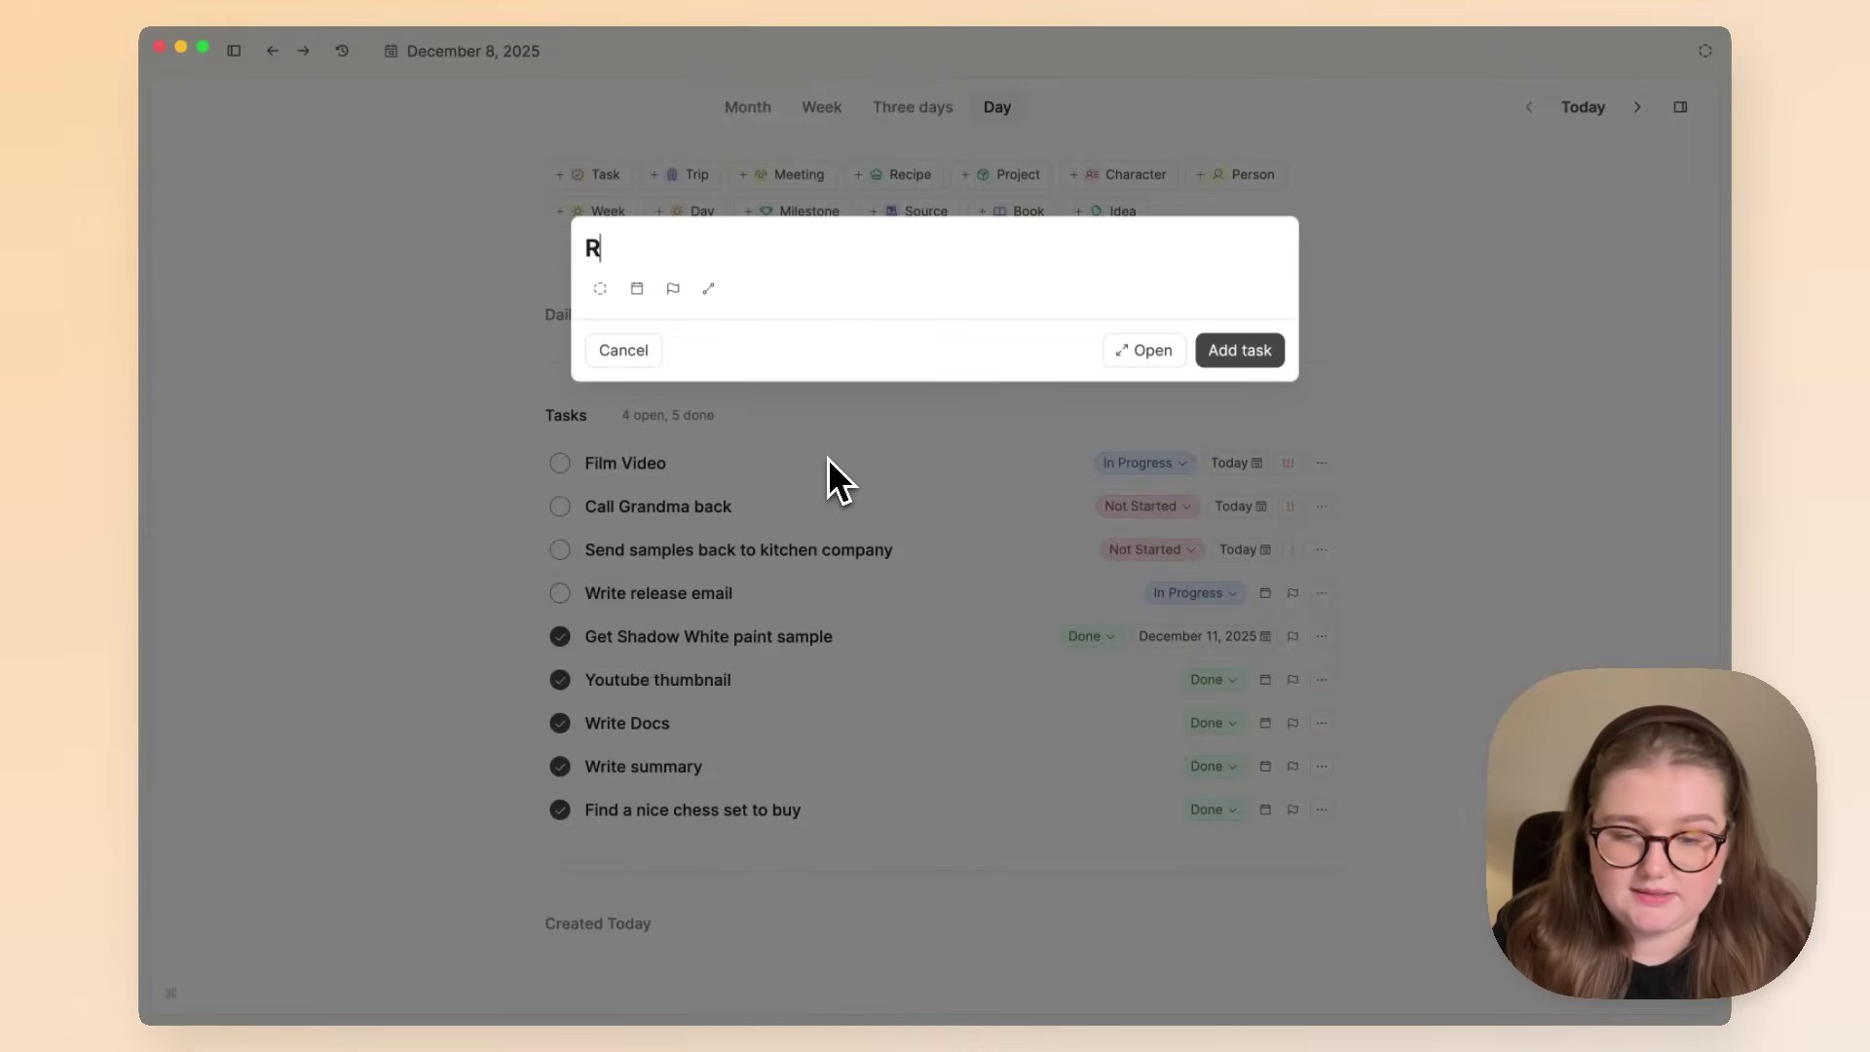
{"action": "type", "text": "t changes "}
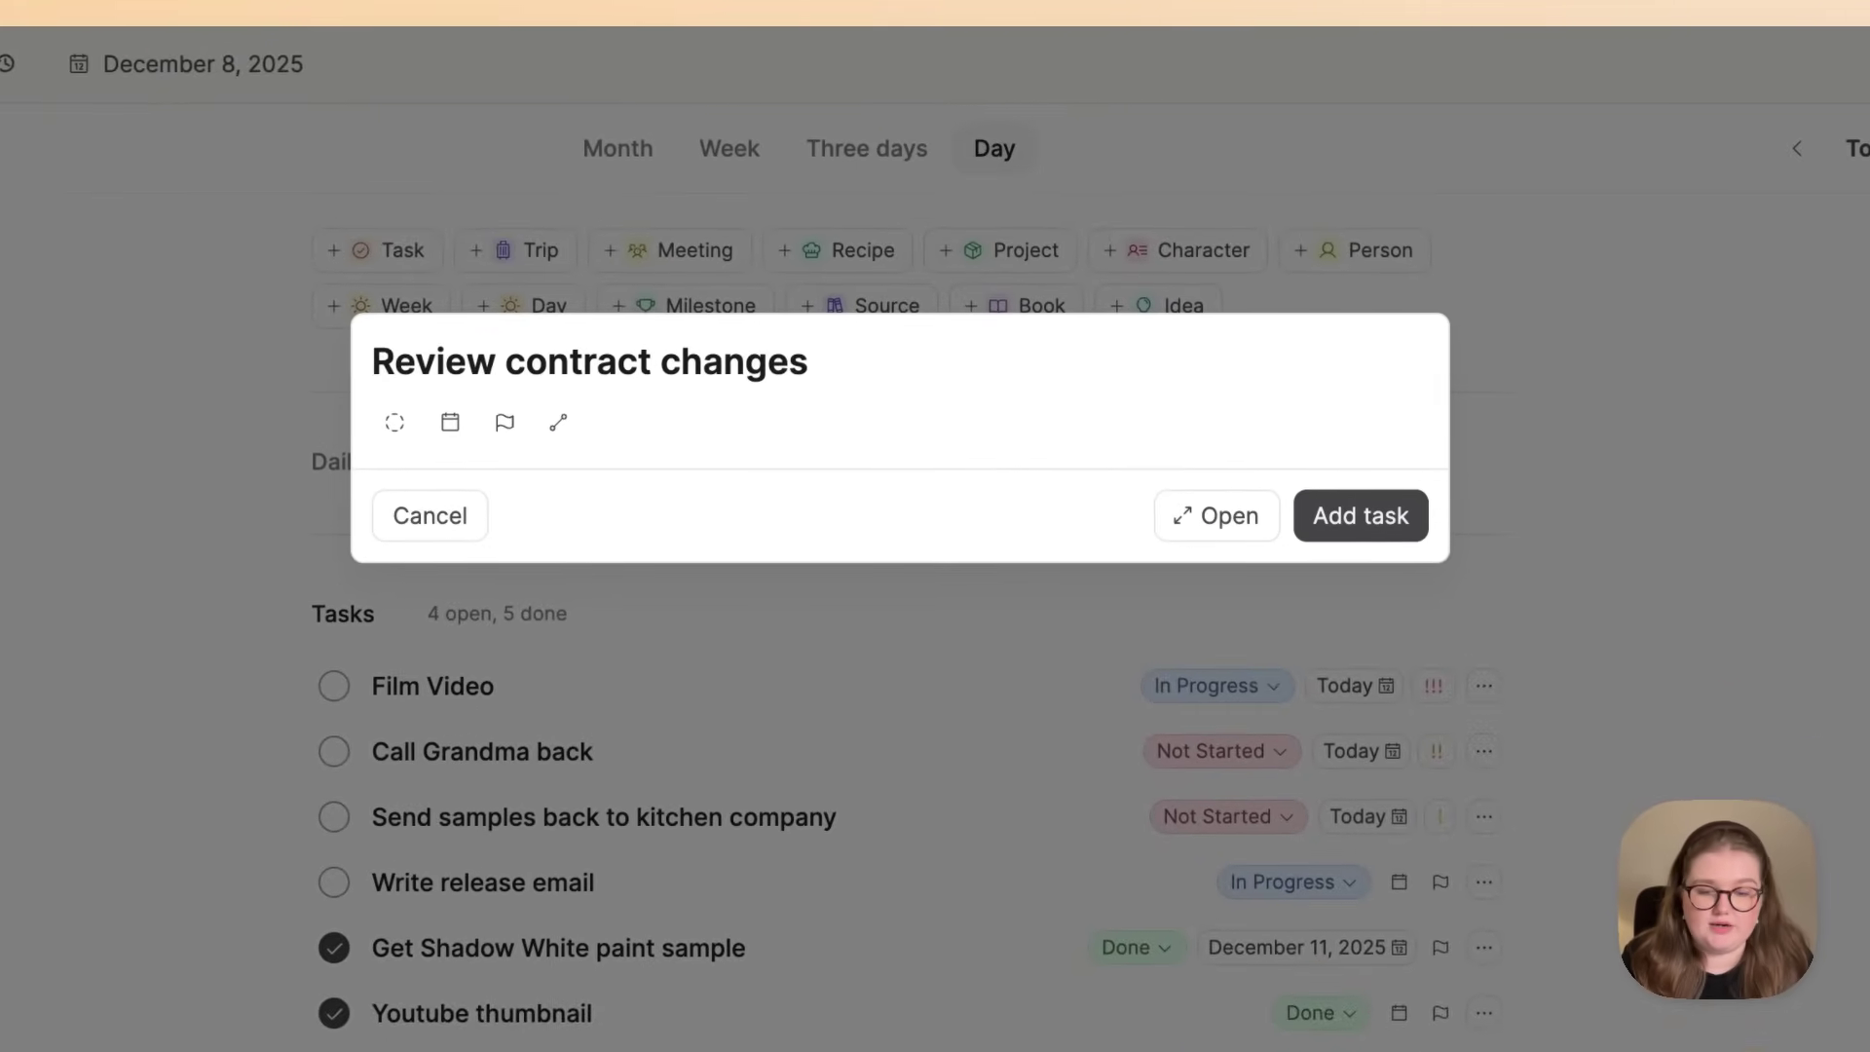
{"action": "type", "text": "!!!"}
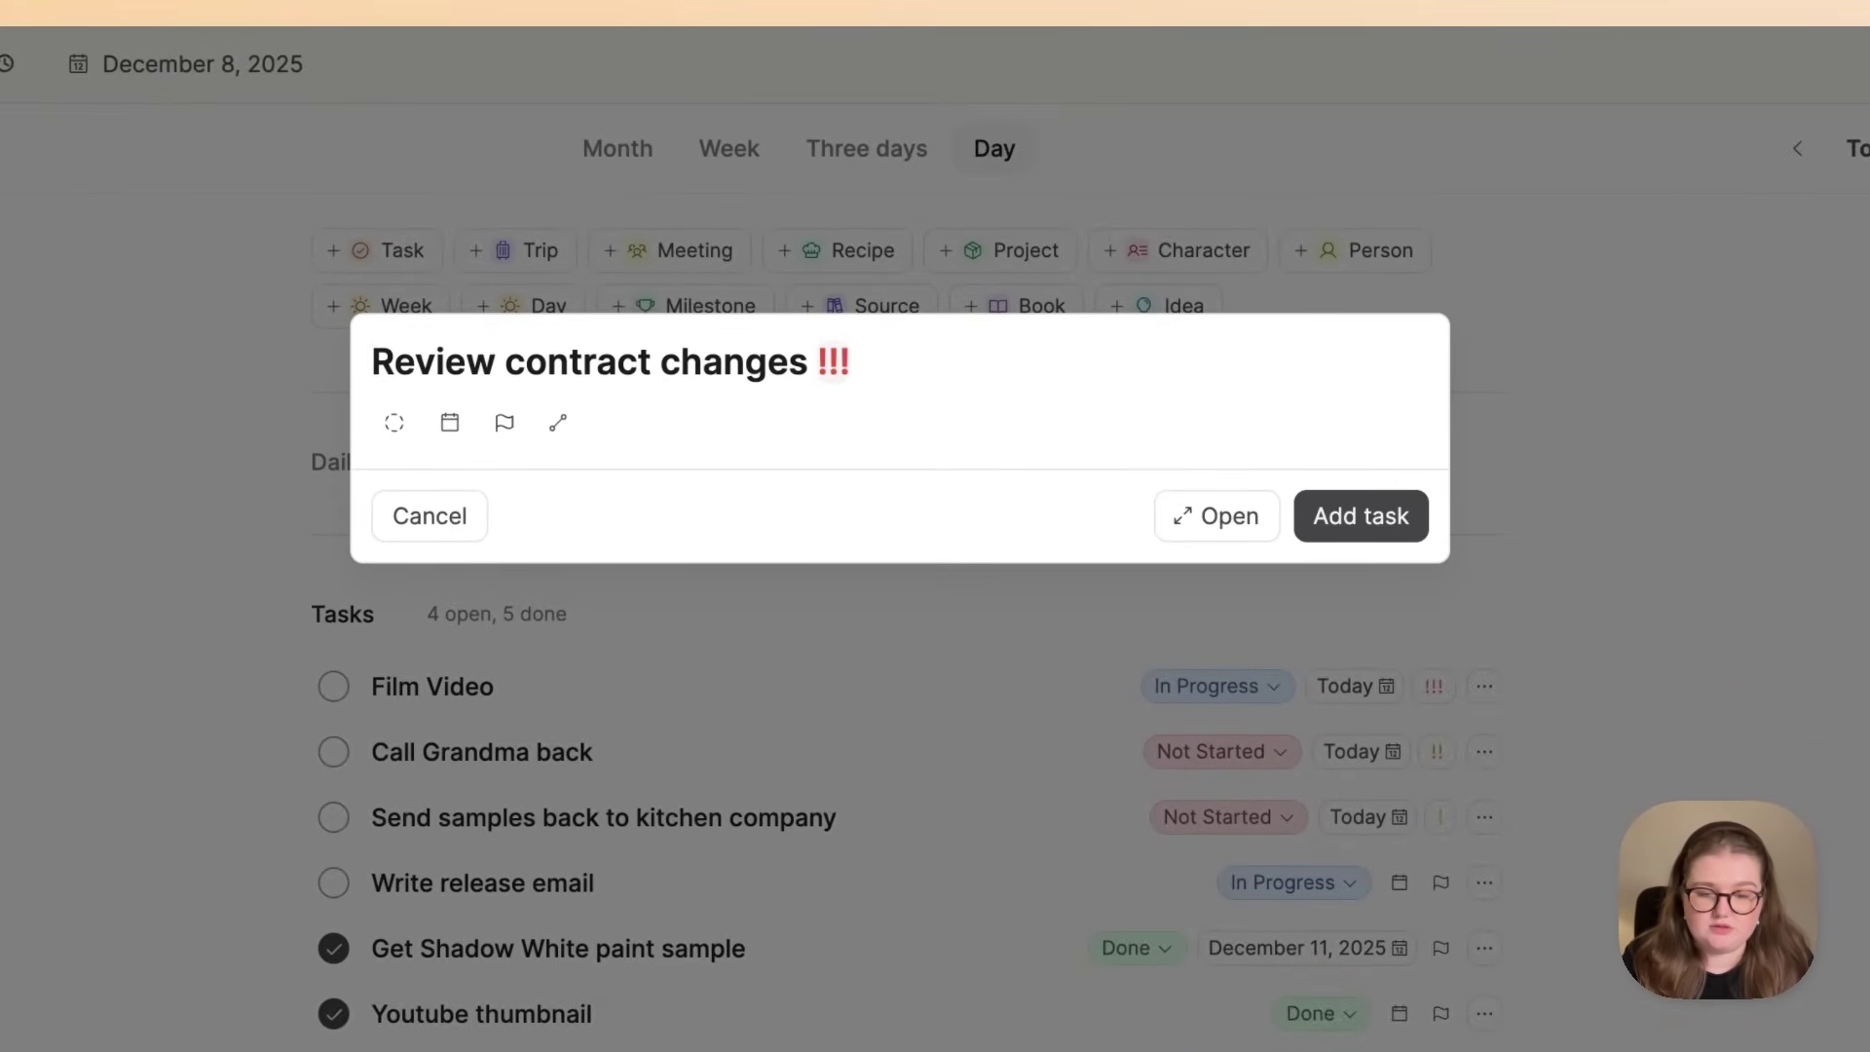
{"action": "key", "text": "BackSpace"}
{"action": "type", "text": "! tomorrow"}
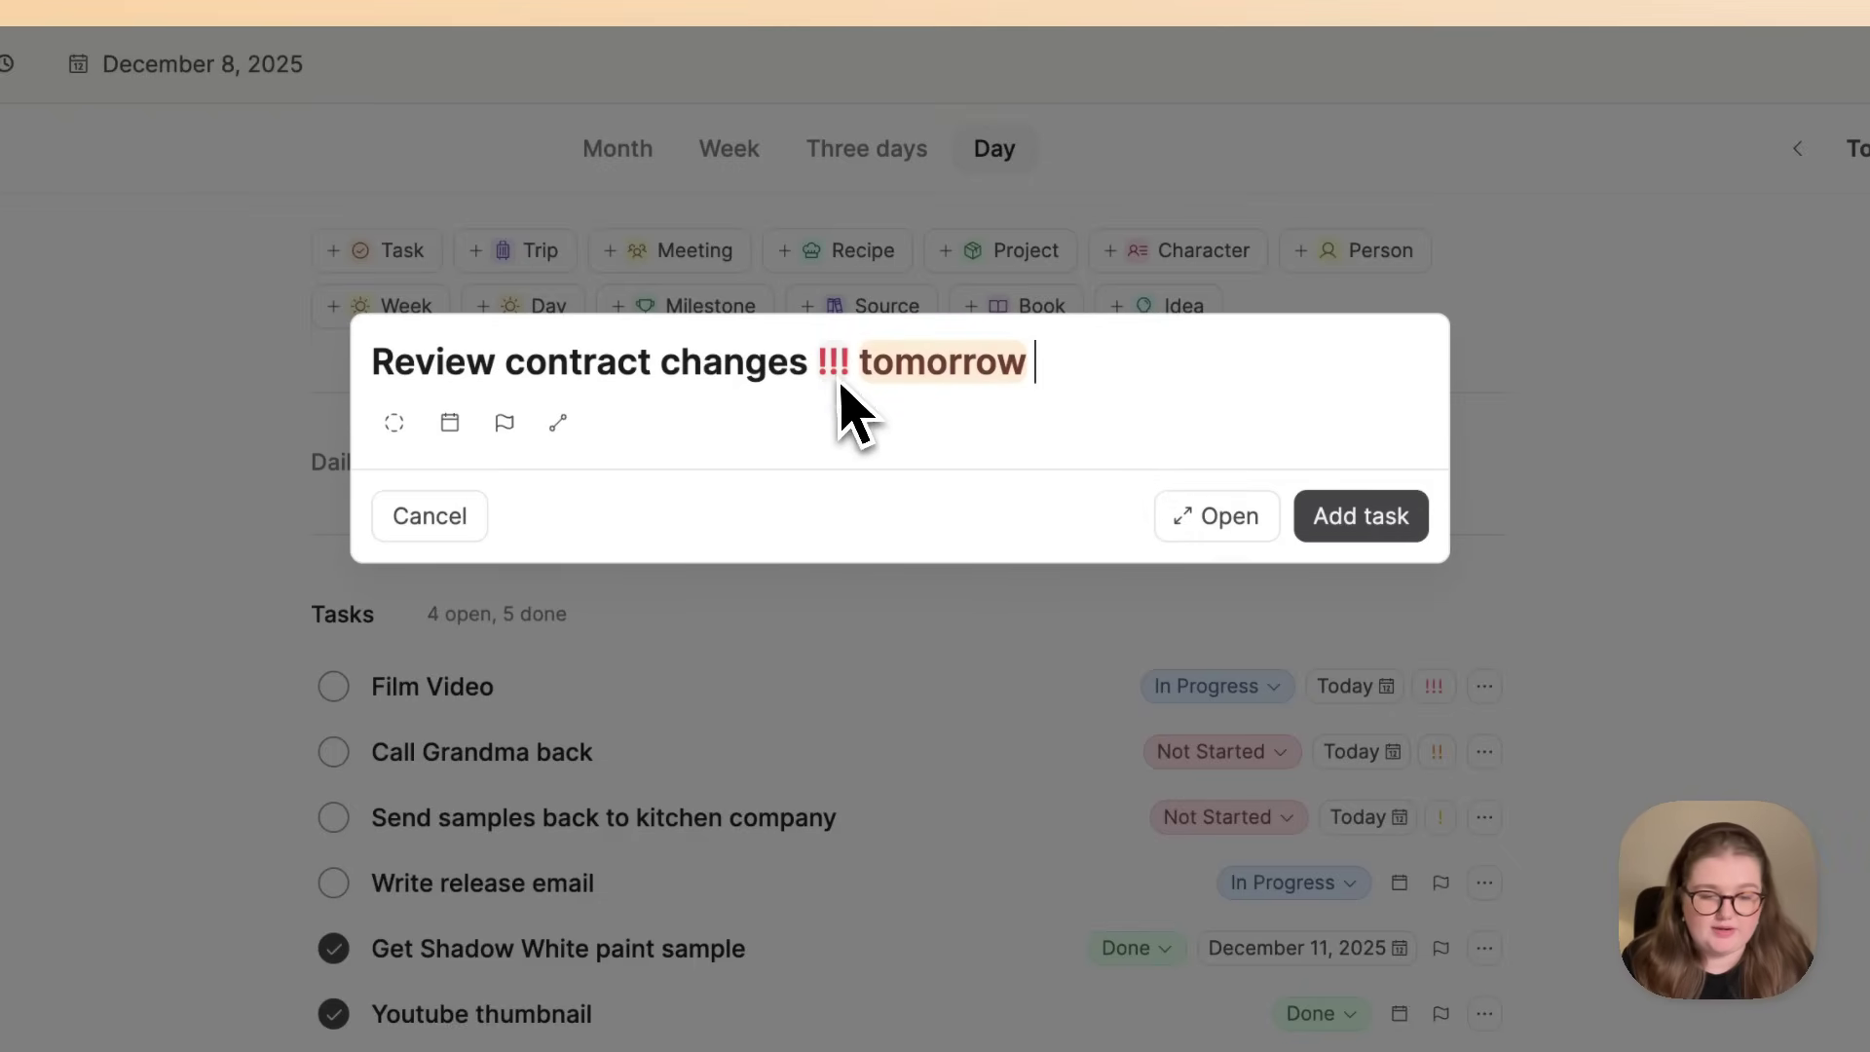
{"action": "left_click", "coordinate": [395, 423]}
{"action": "left_click", "coordinate": [526, 700]}
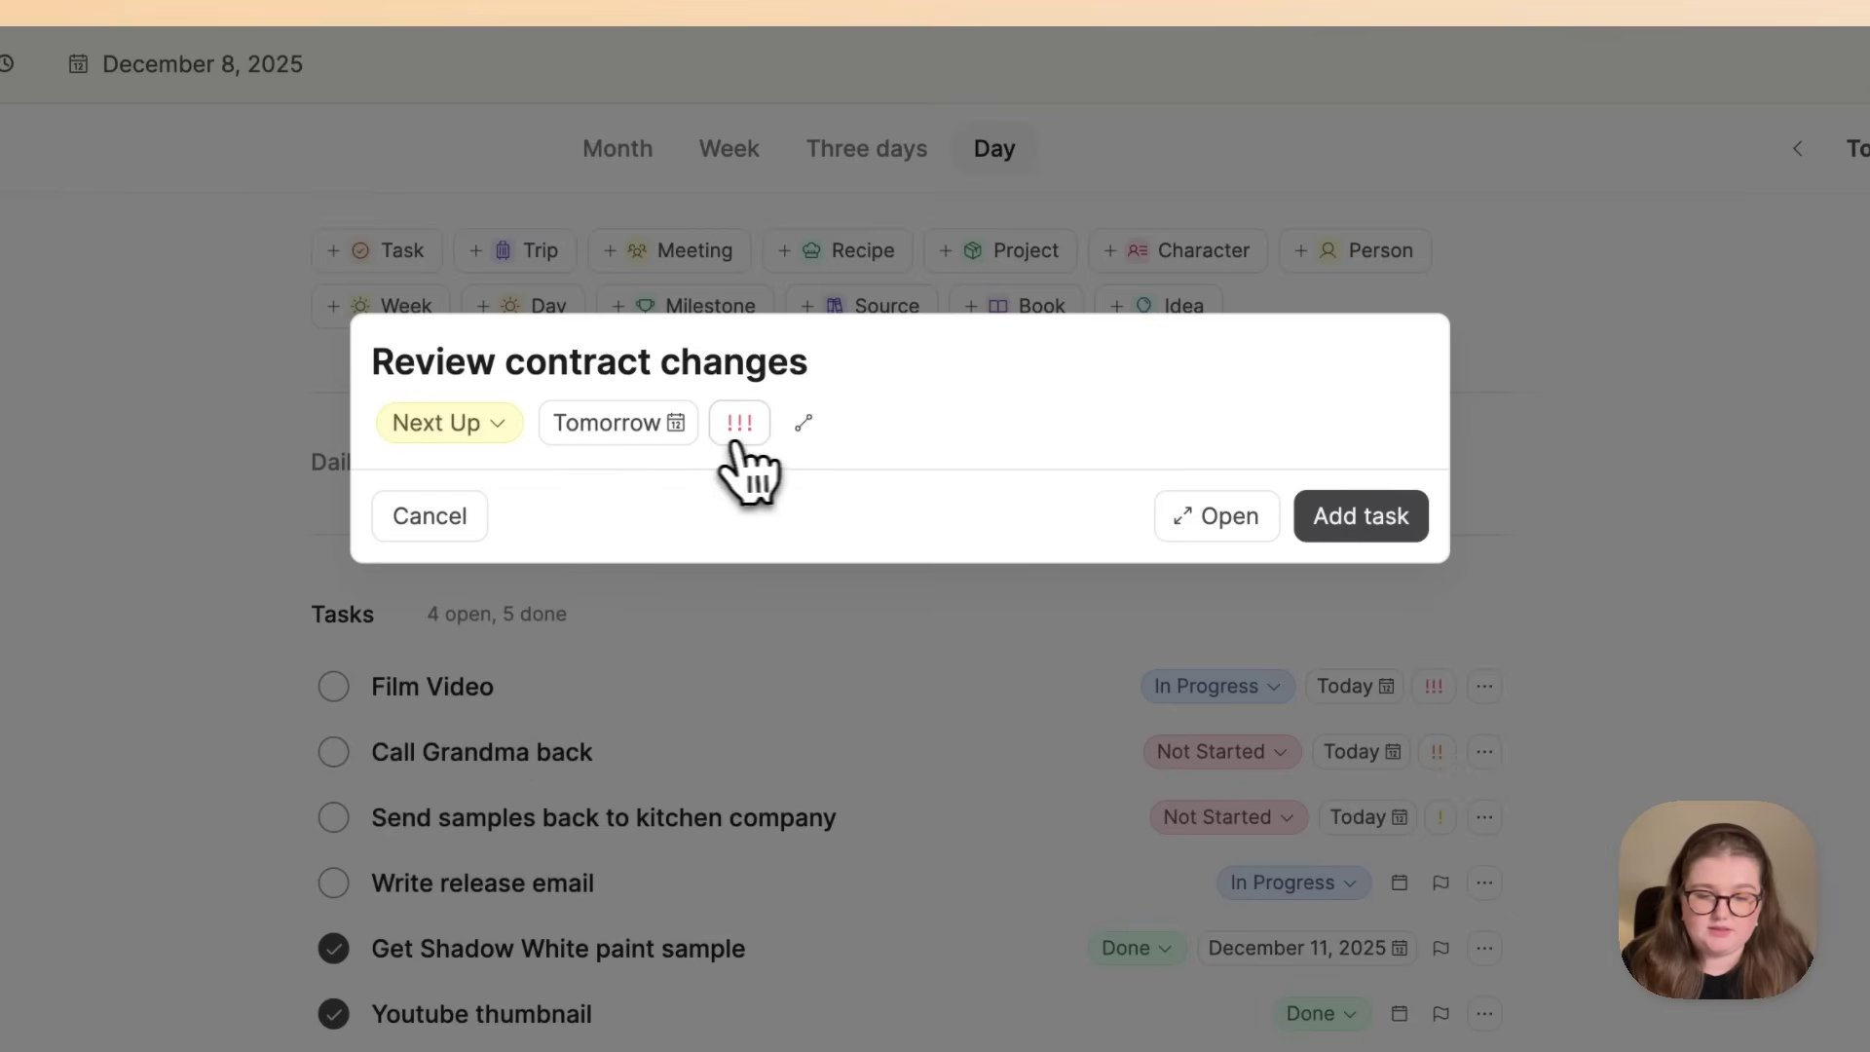
{"action": "mouse_move", "coordinate": [655, 453]}
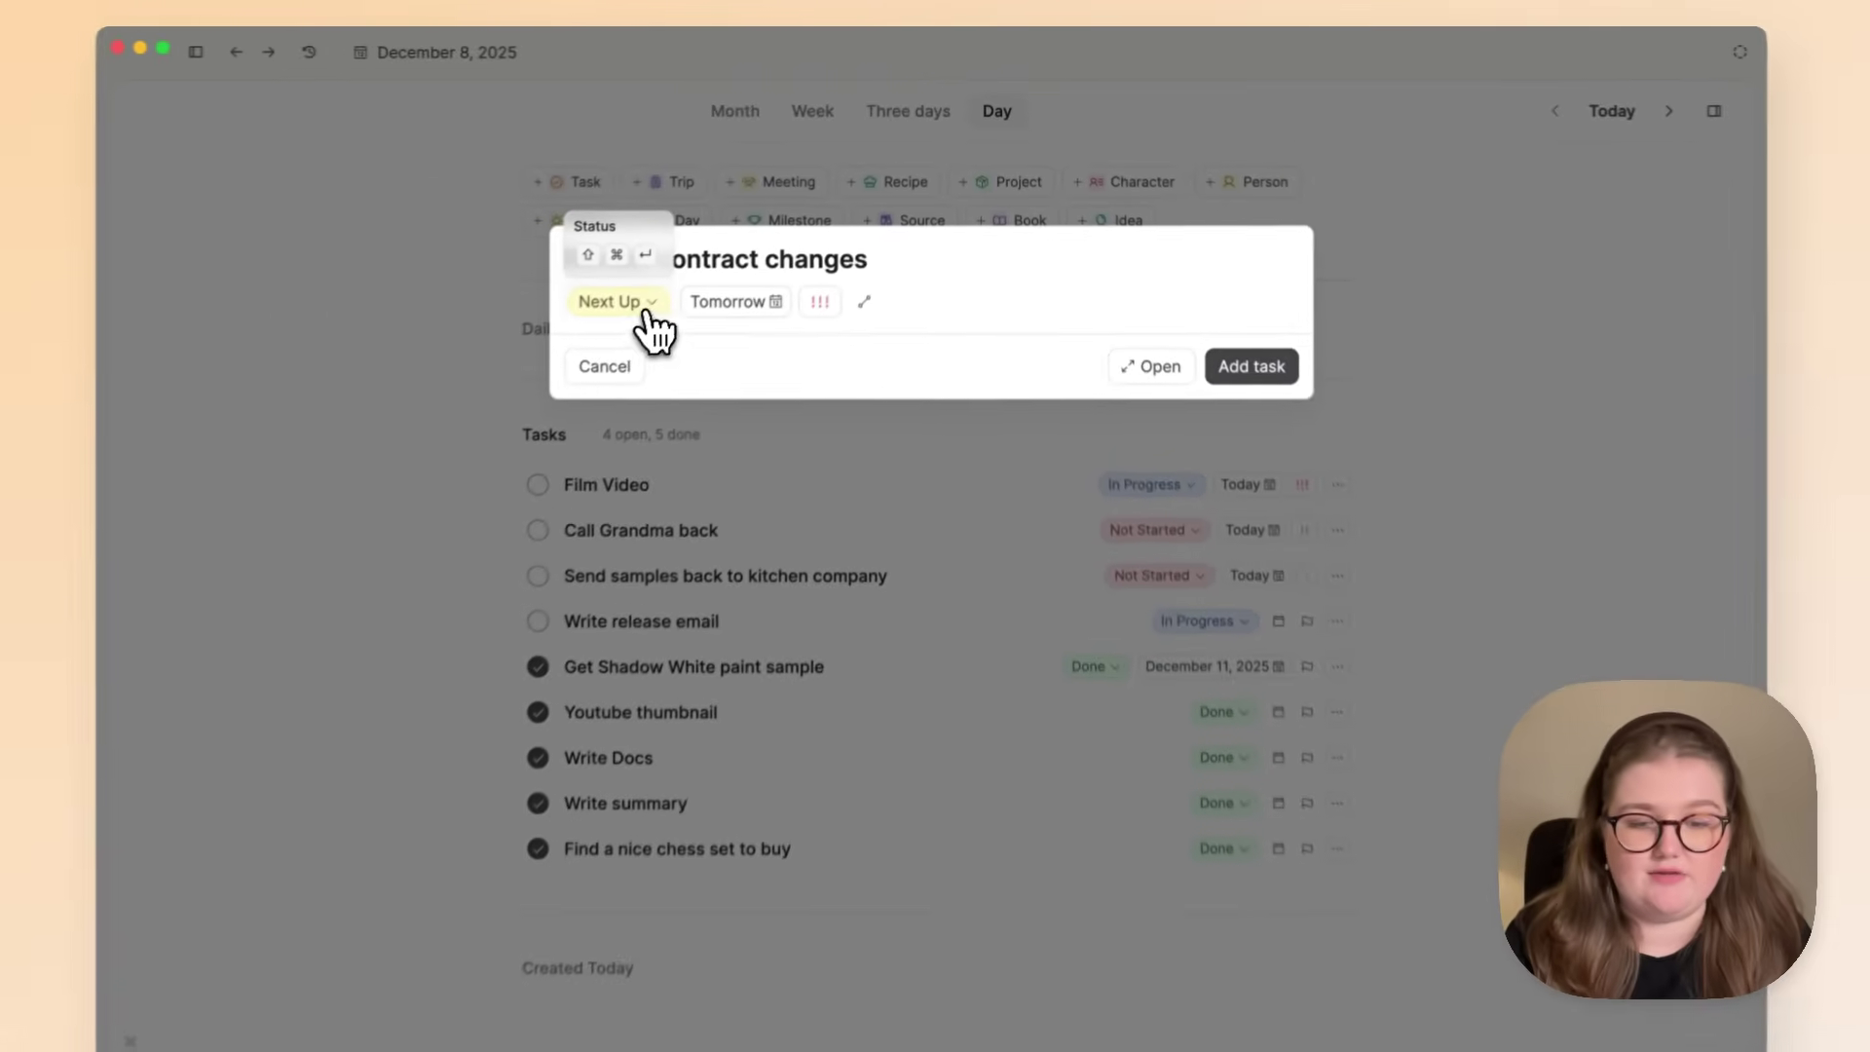
{"action": "left_click", "coordinate": [1250, 368]}
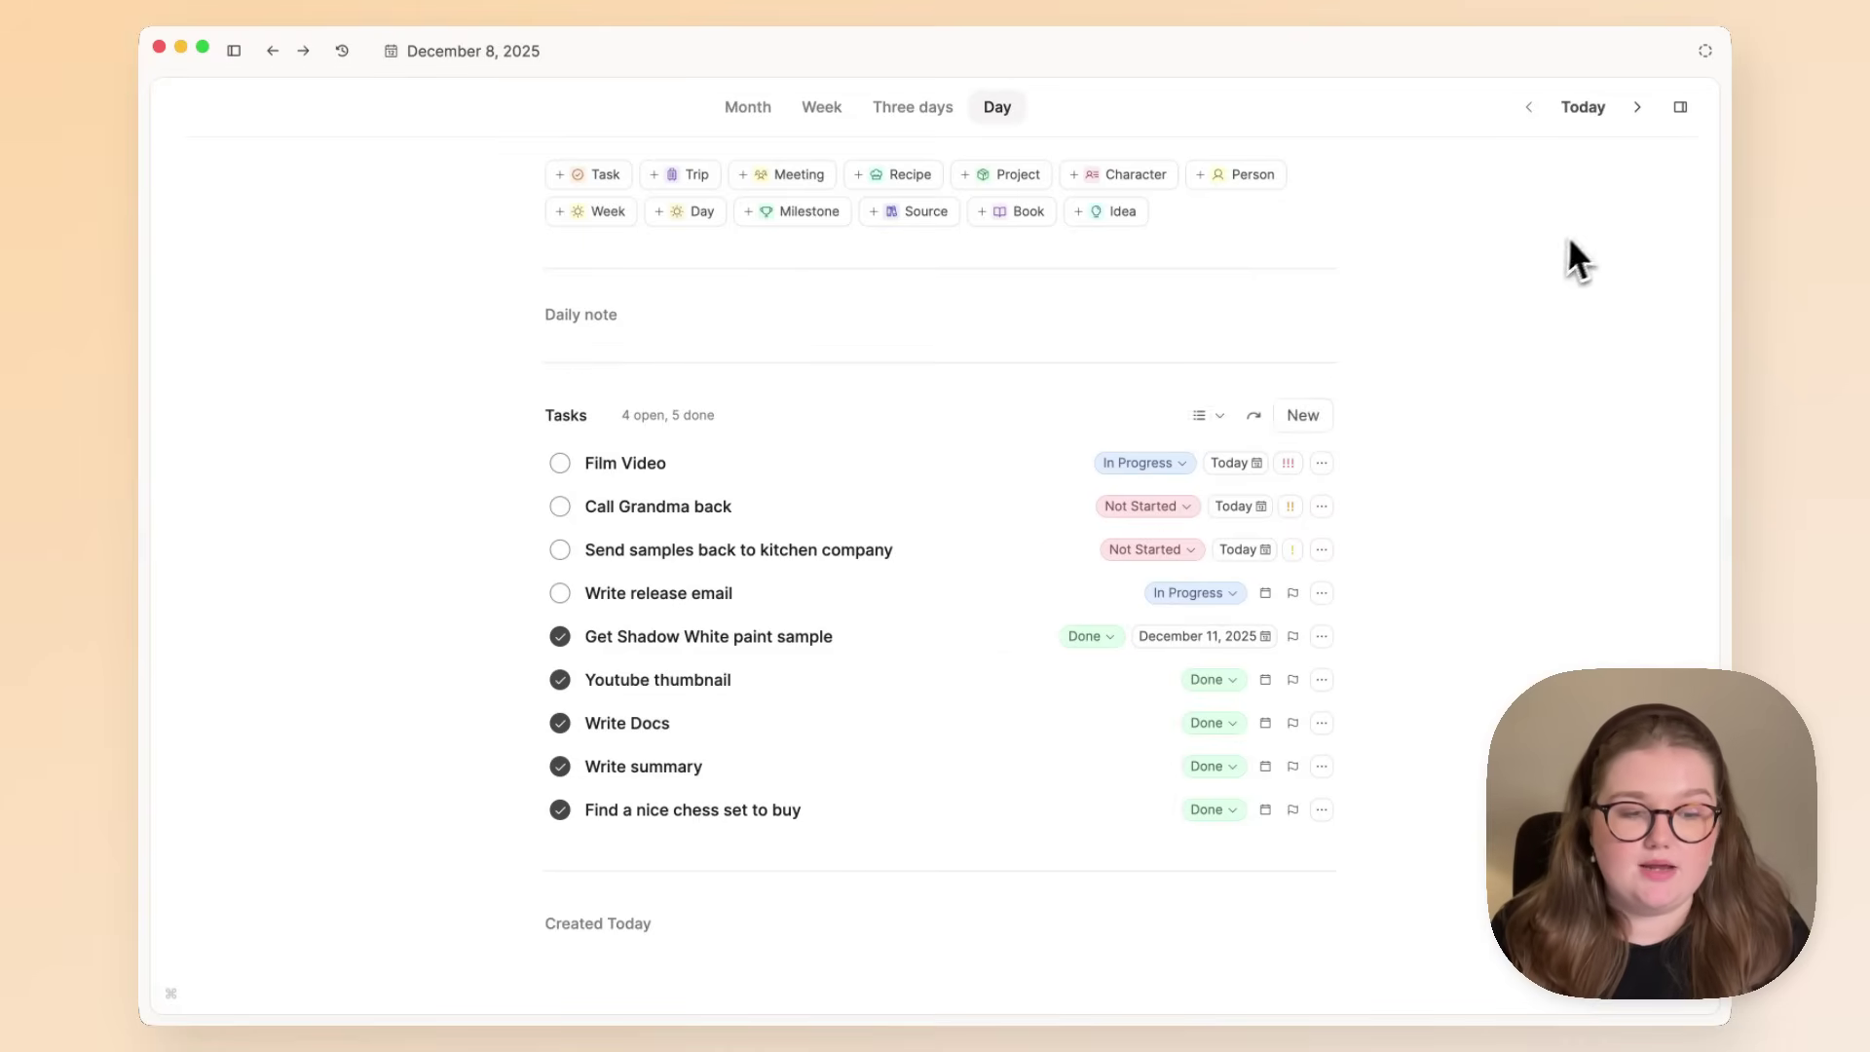
{"action": "left_click", "coordinate": [1637, 109]}
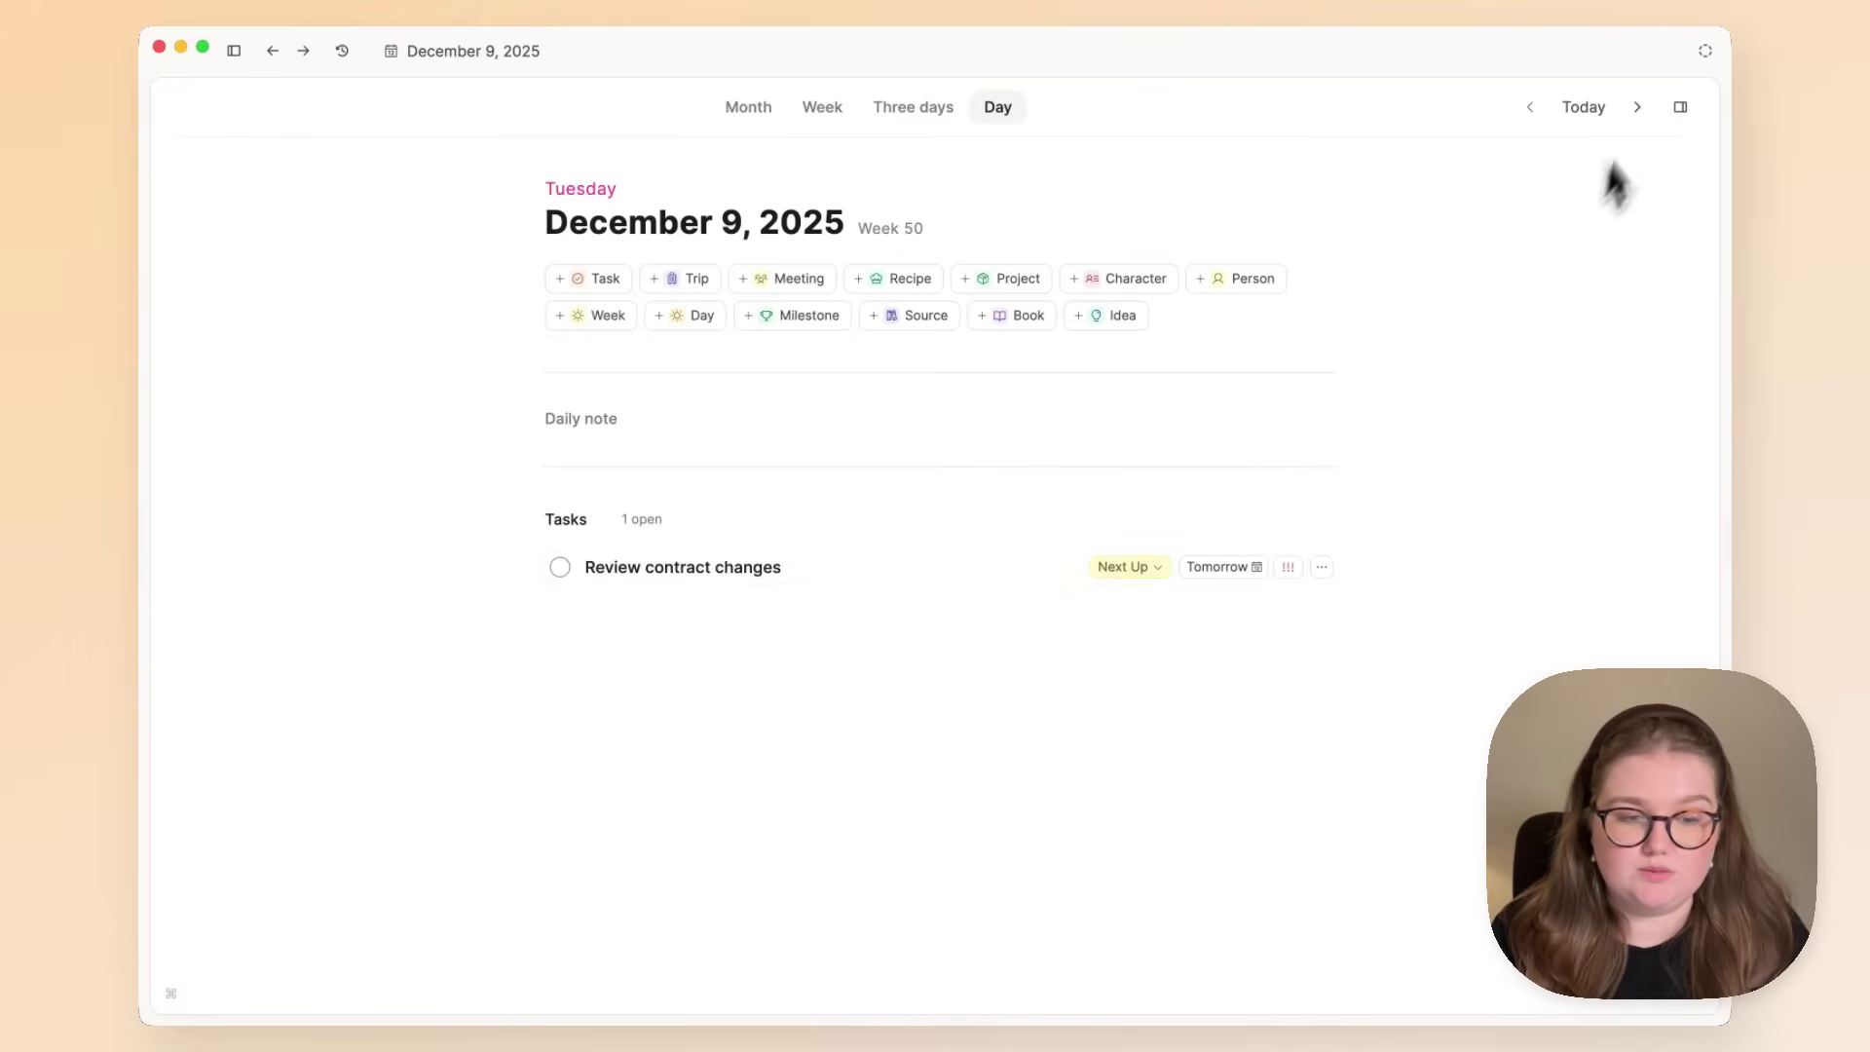
Back on December 8, redate 'Send samples back to kitchen company' to December 5, 2025.
{"action": "left_click", "coordinate": [1537, 109]}
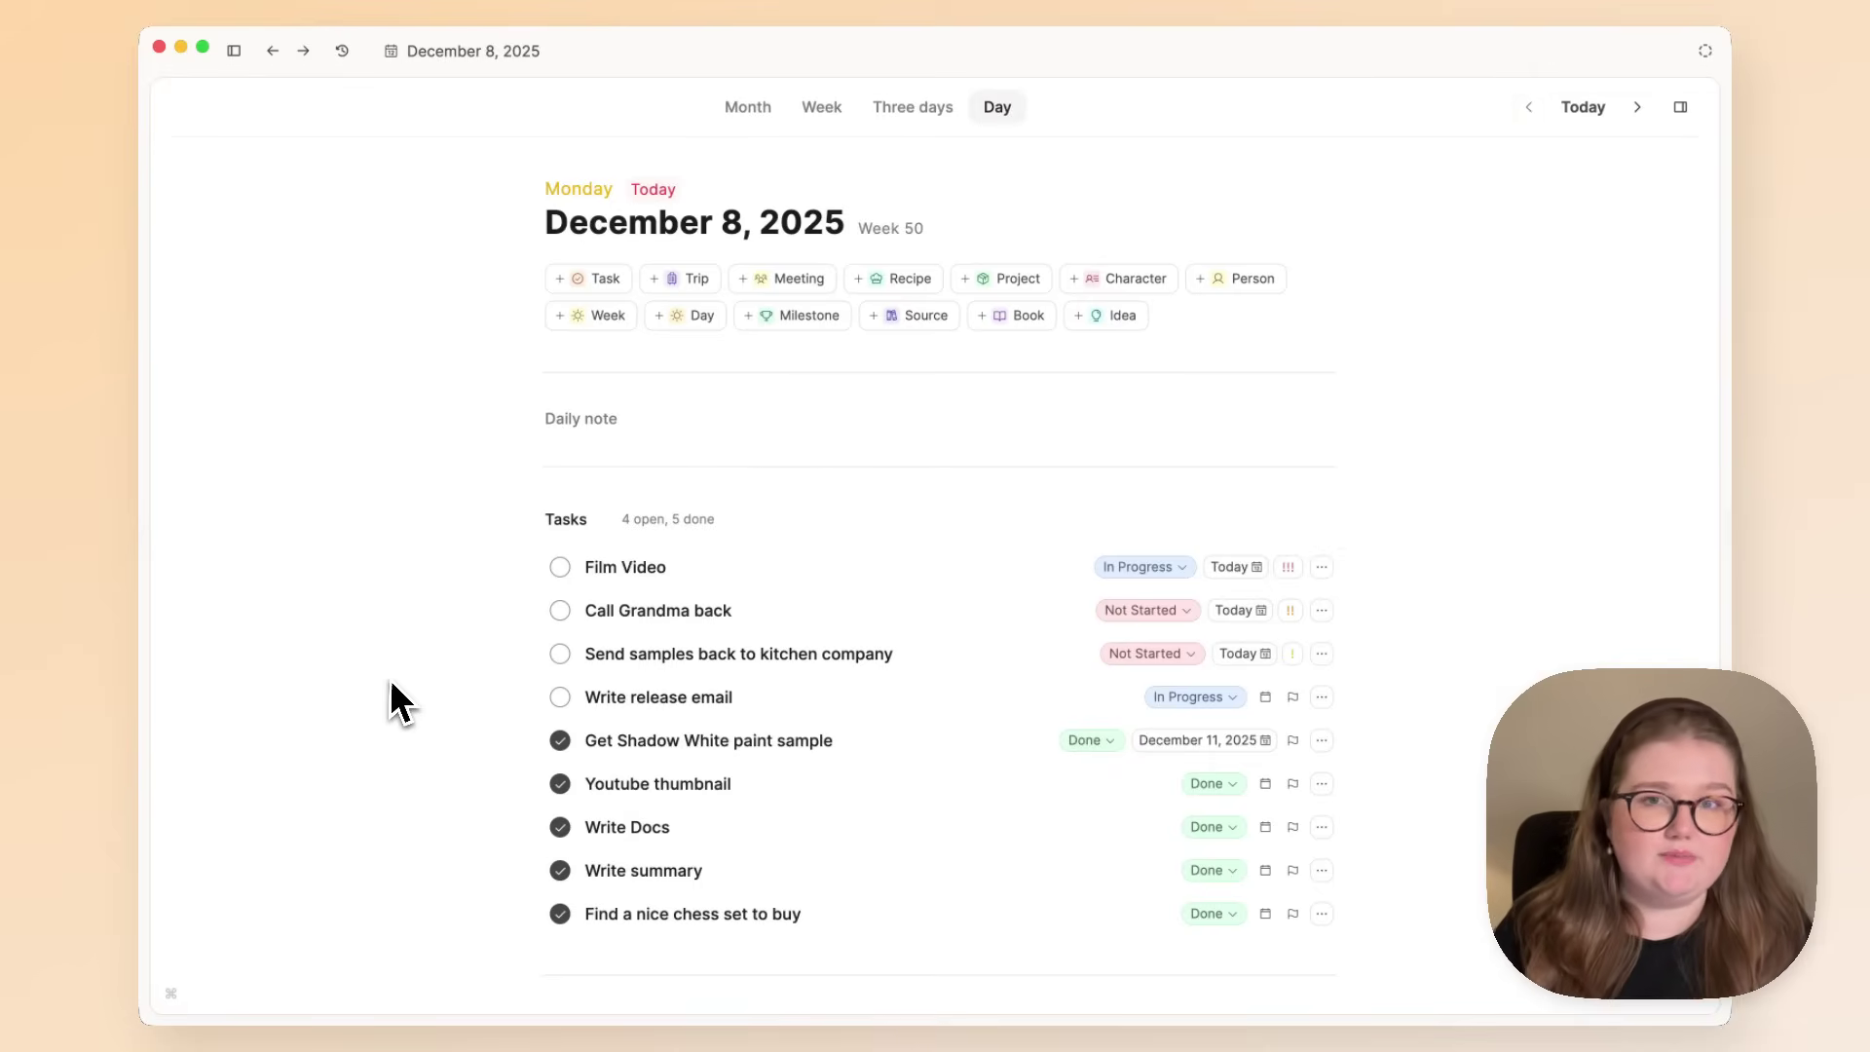
{"action": "scroll", "coordinate": [390, 678], "scroll_direction": "down", "scroll_amount": 2}
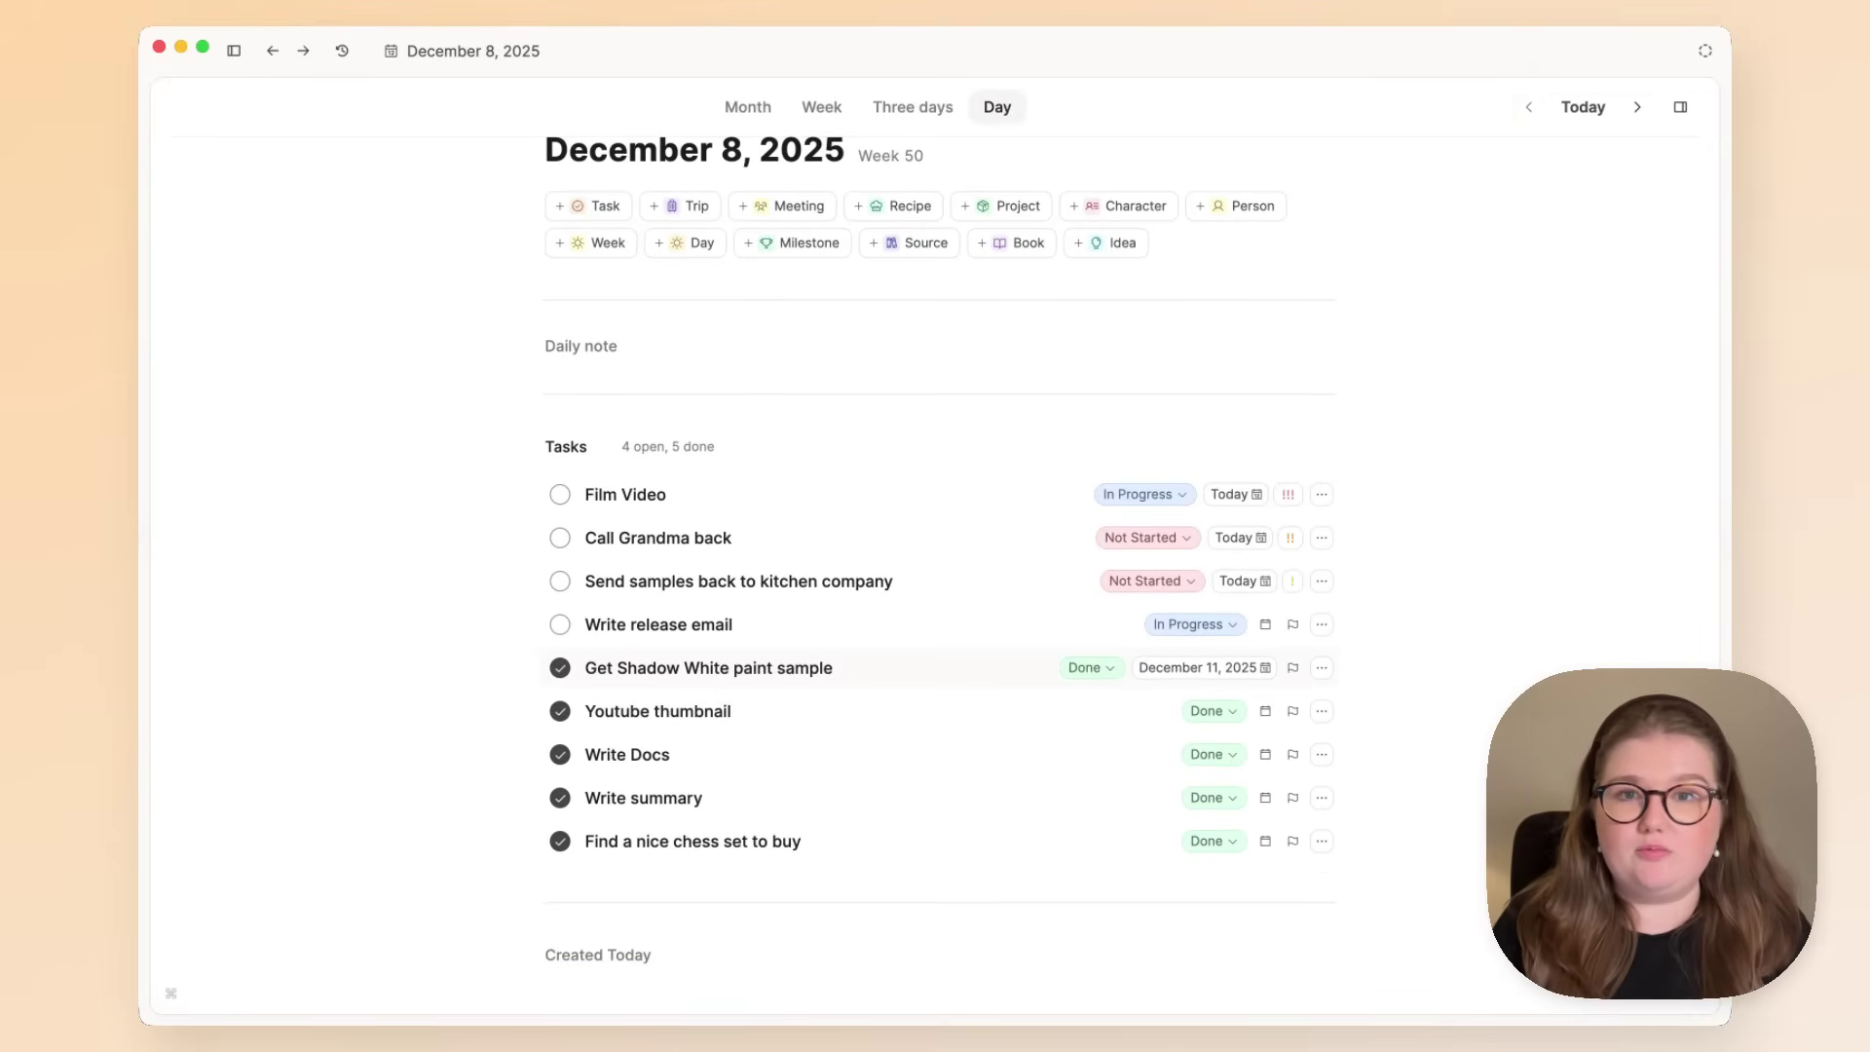
{"action": "scroll", "coordinate": [1035, 662], "scroll_direction": "down", "scroll_amount": 1}
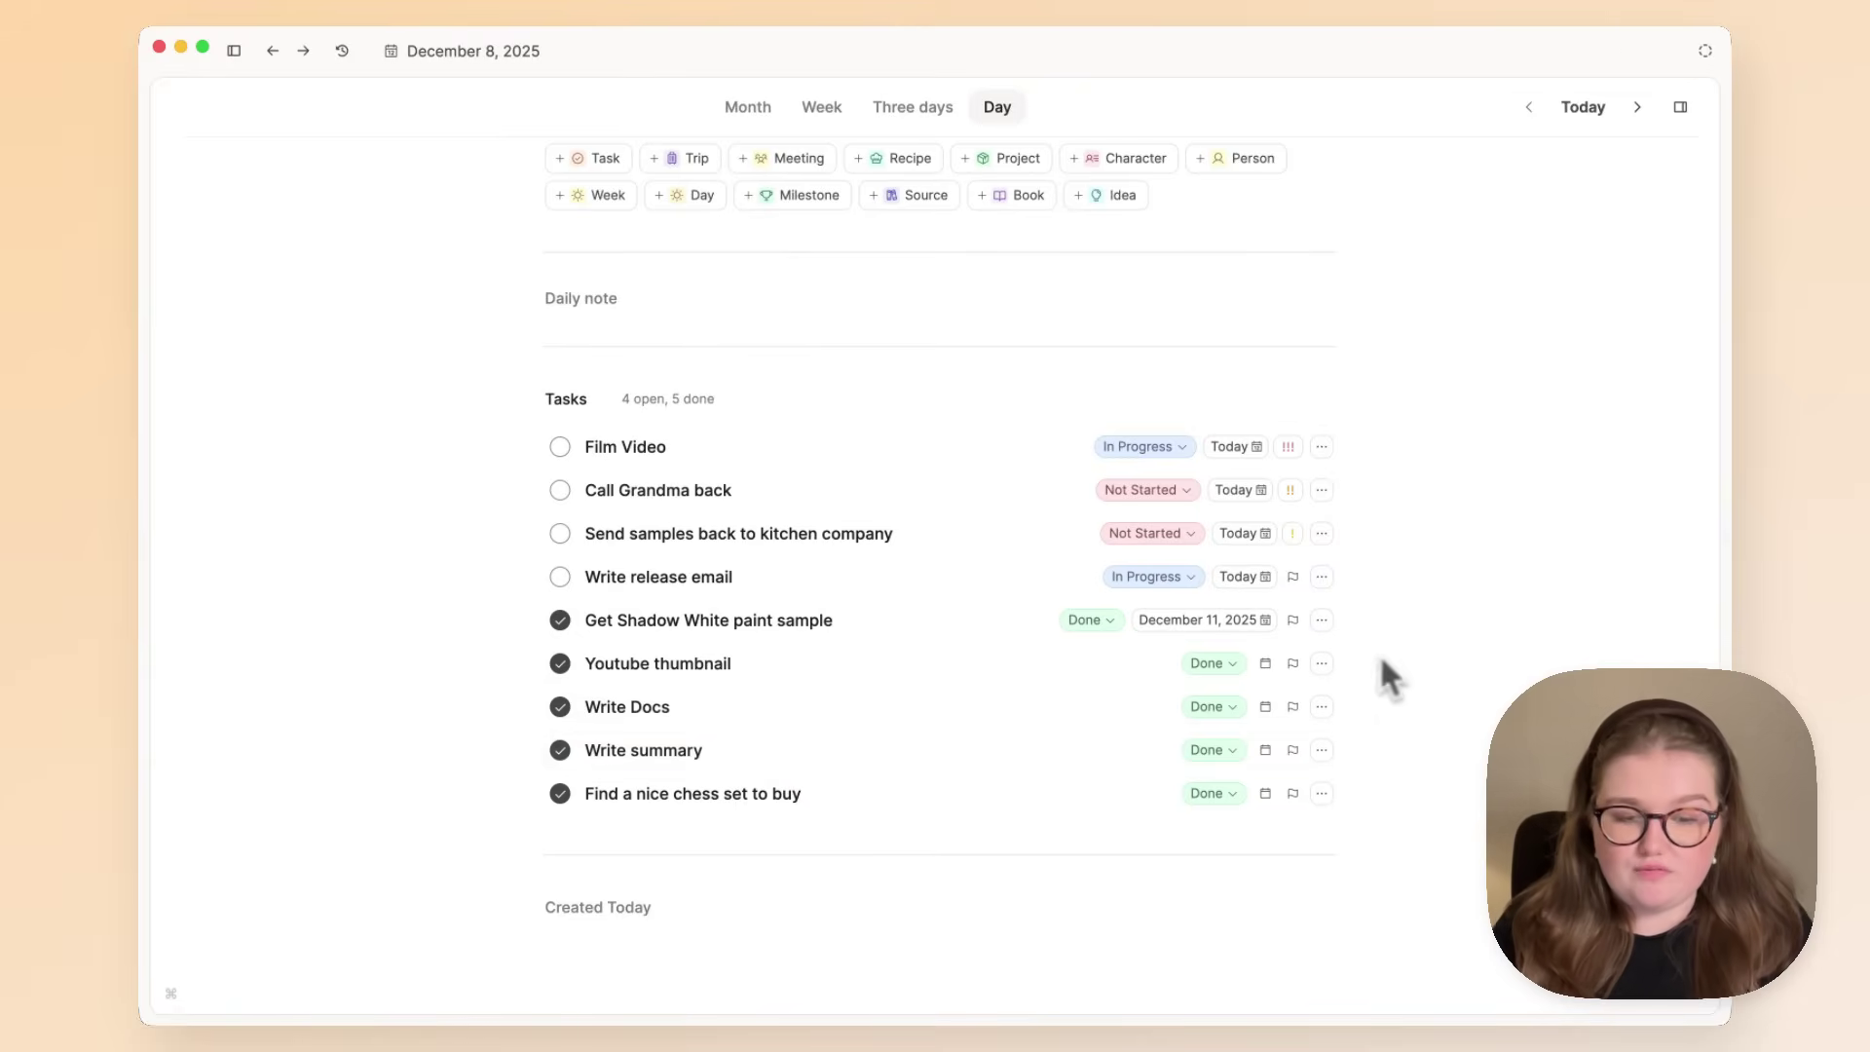
{"action": "left_click", "coordinate": [1235, 548]}
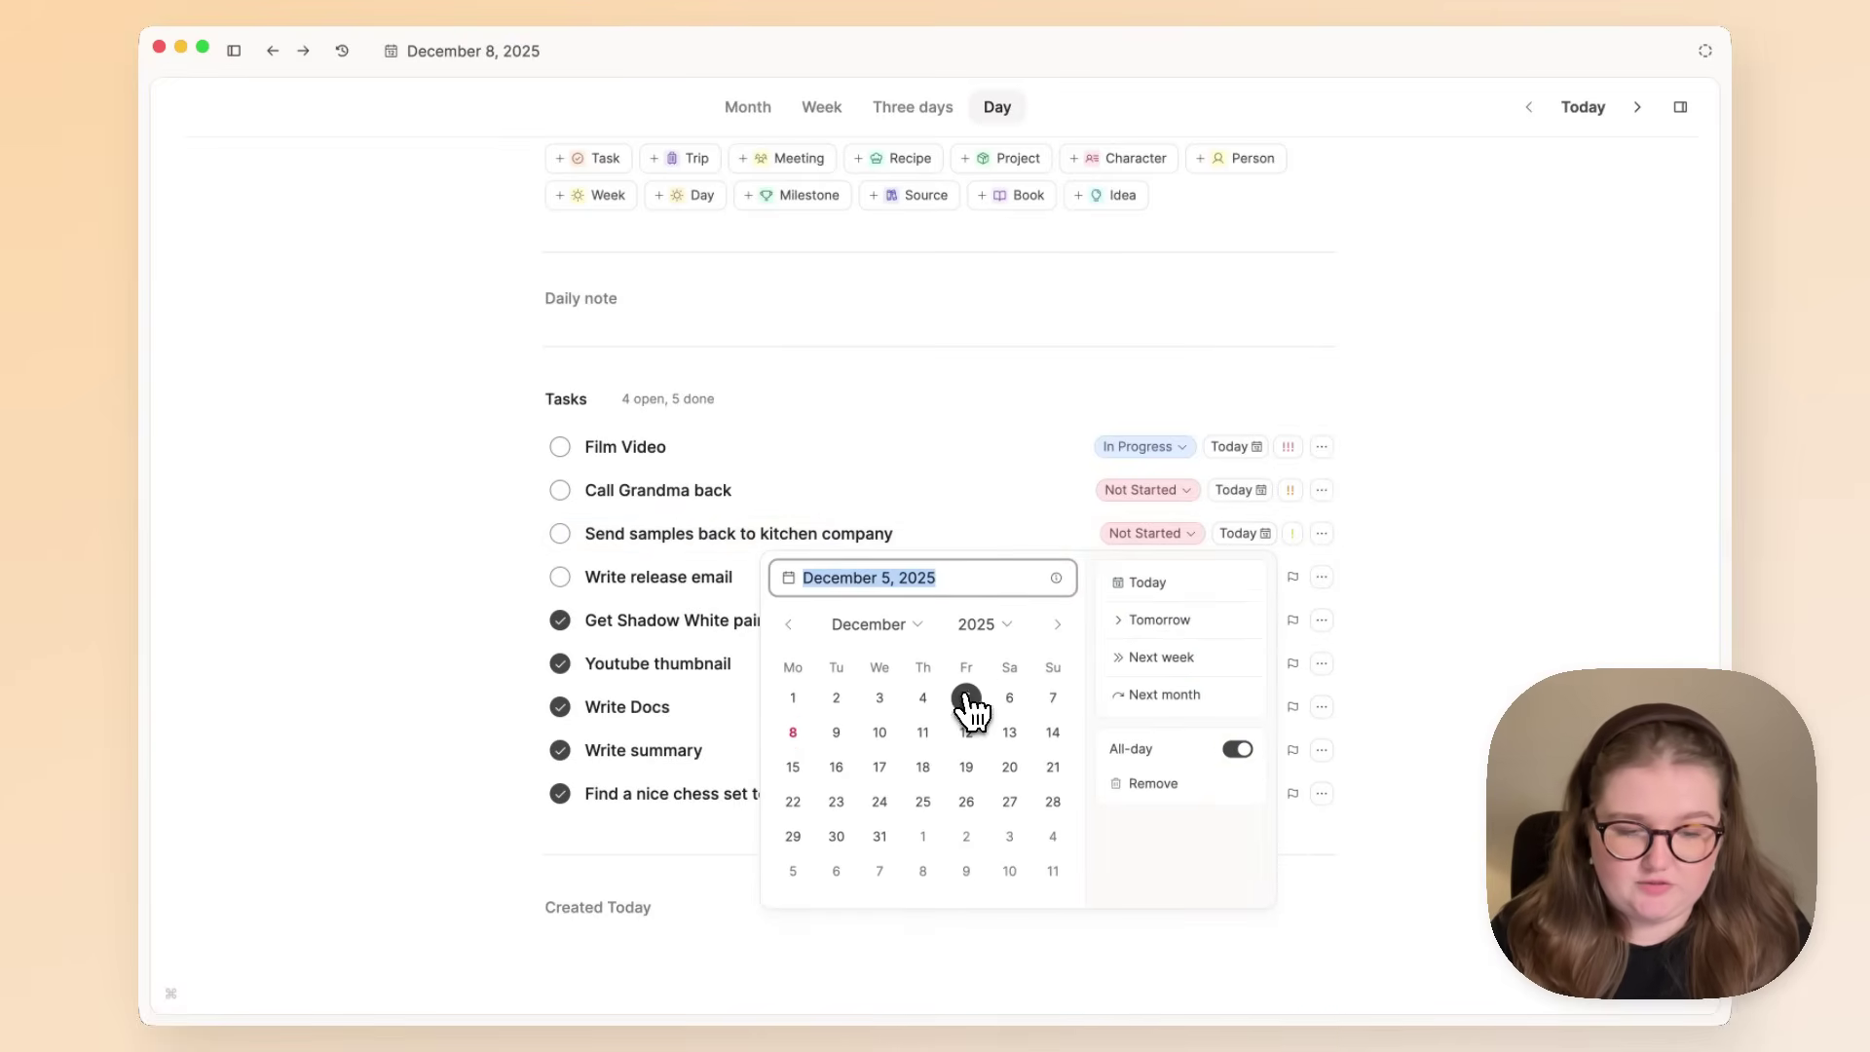
{"action": "left_click", "coordinate": [1446, 645]}
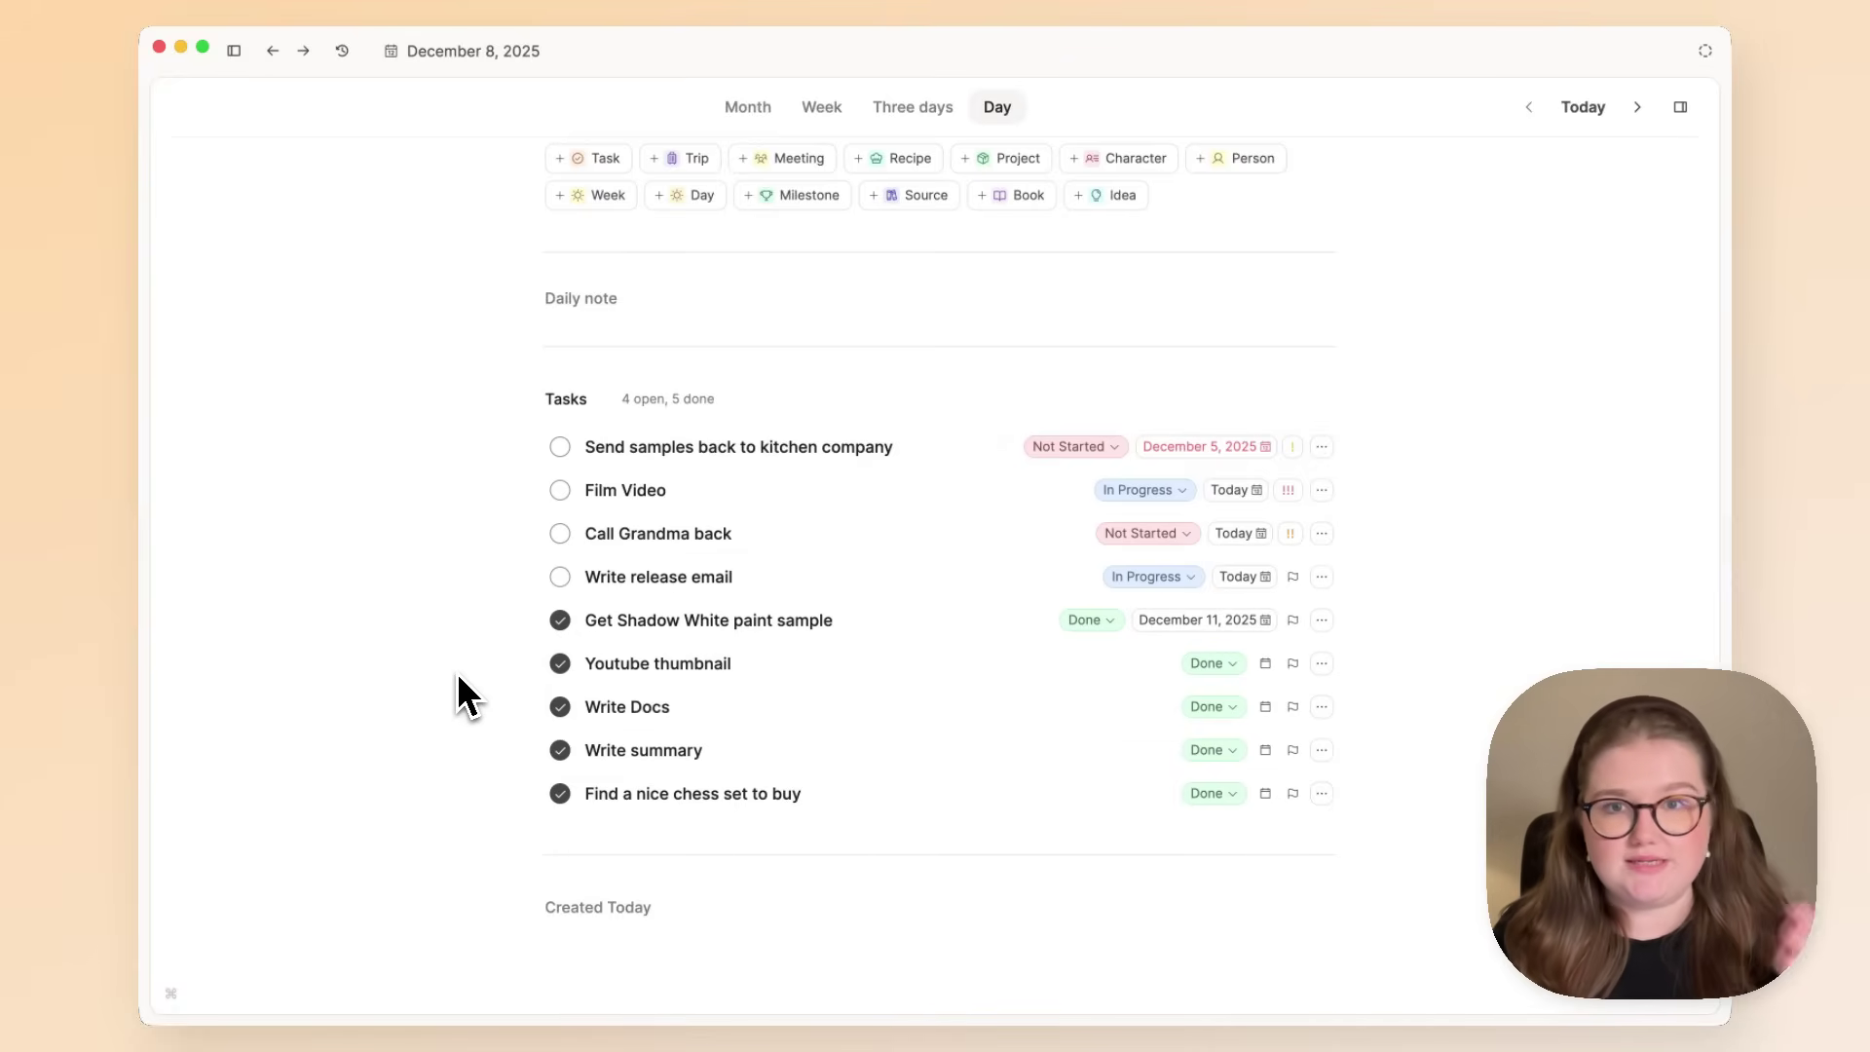
Redate the kitchen-samples task to December 10 and move all open tasks to tomorrow.
{"action": "left_click", "coordinate": [1190, 450]}
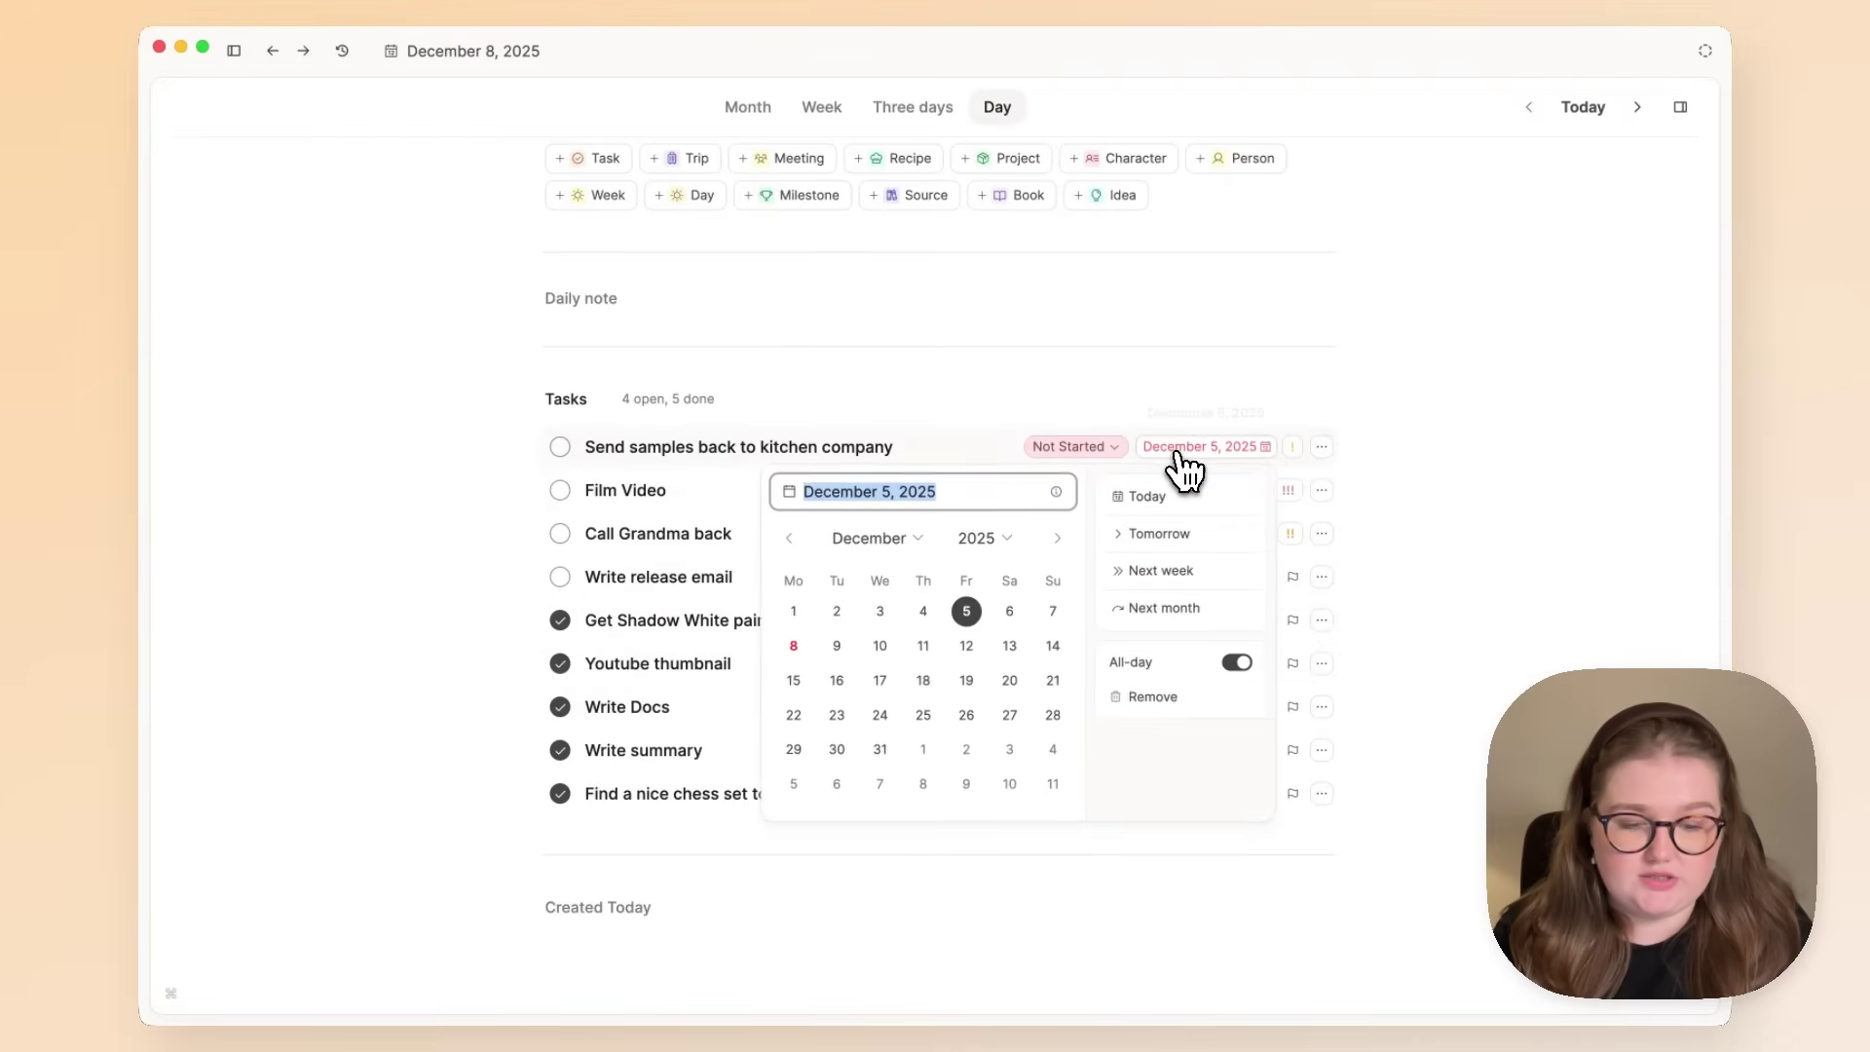
{"action": "left_click", "coordinate": [880, 646]}
{"action": "left_click", "coordinate": [1451, 551]}
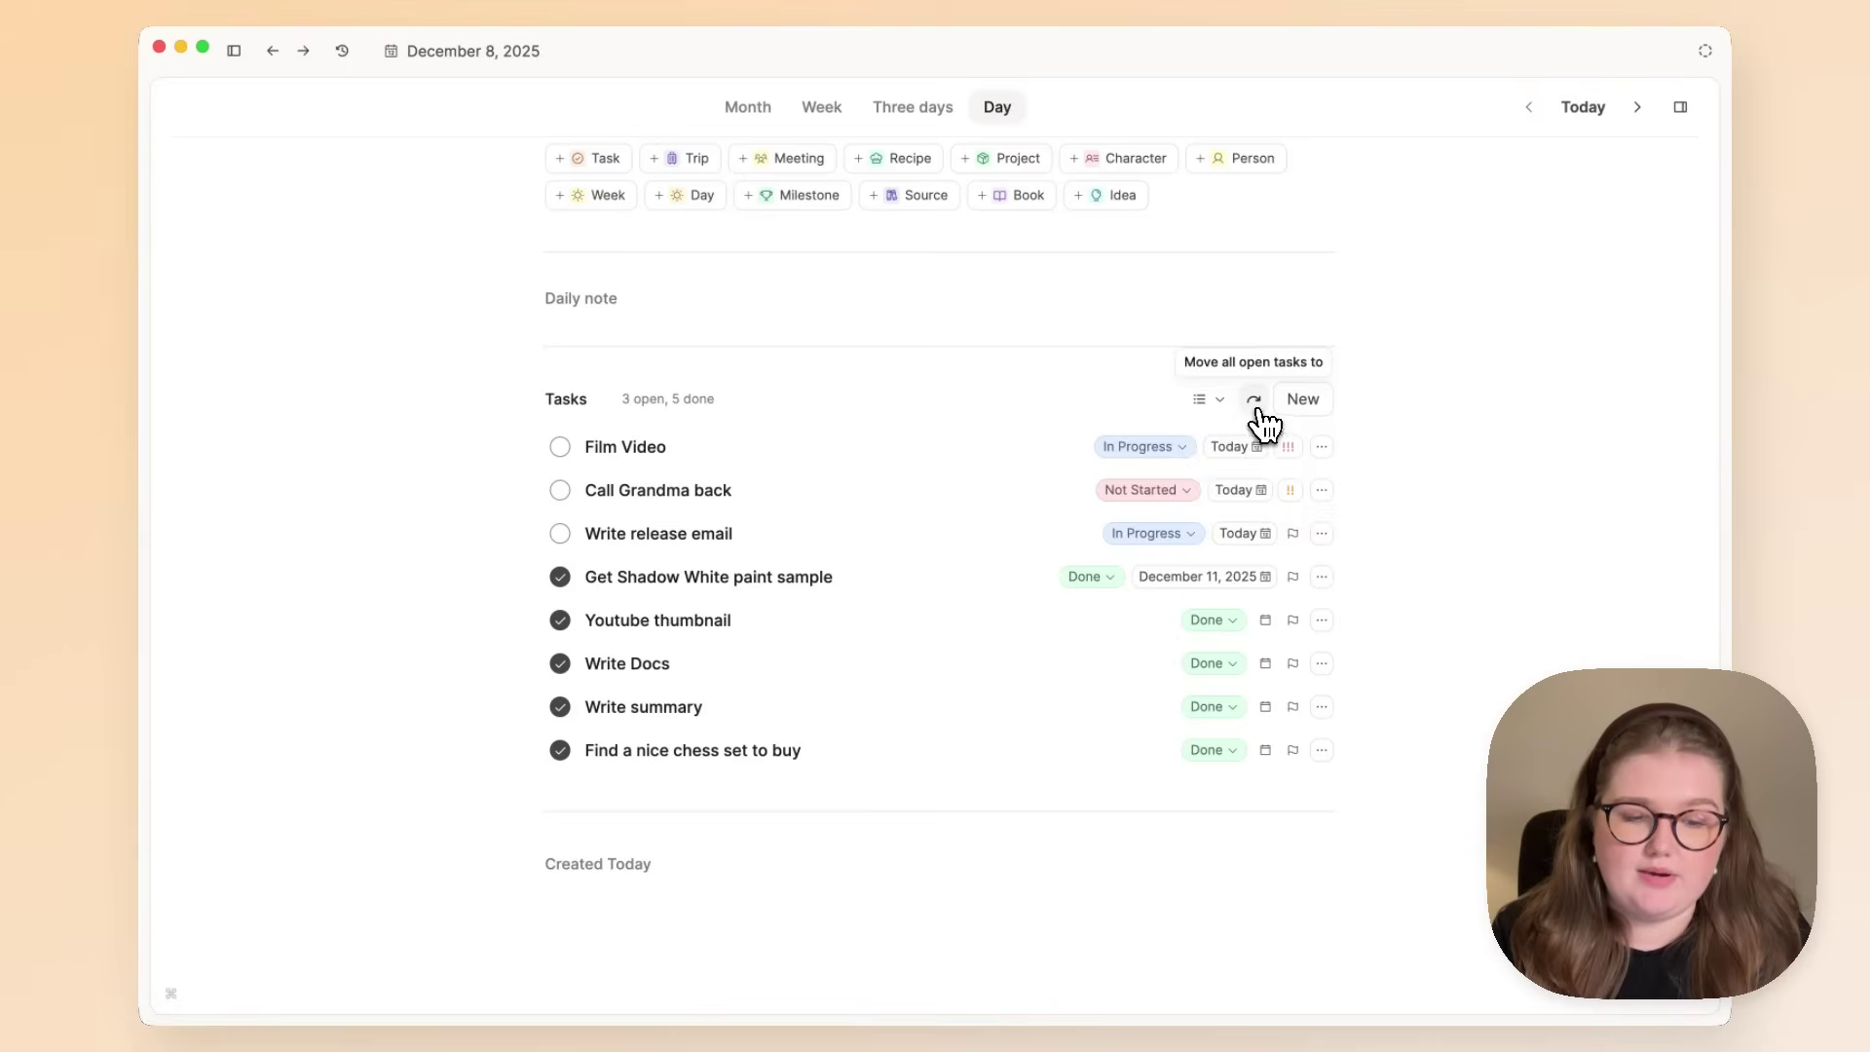
{"action": "left_click", "coordinate": [1254, 400]}
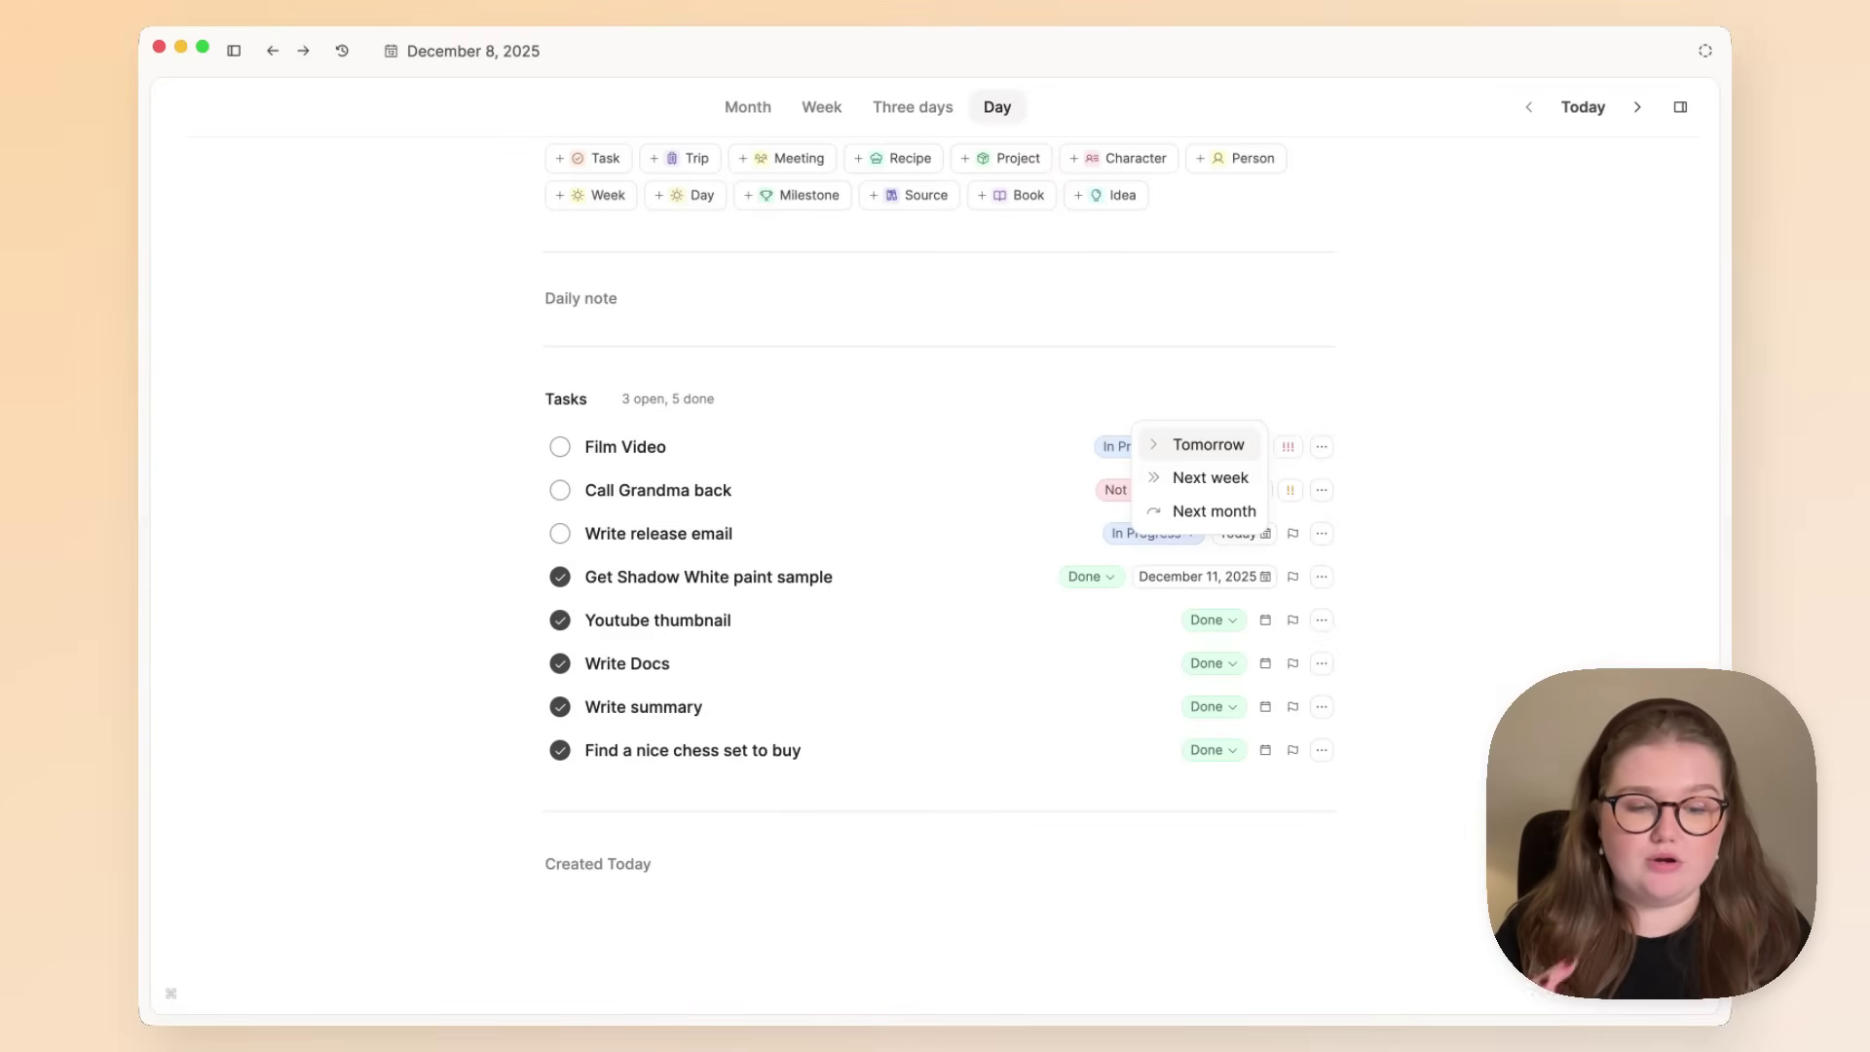
{"action": "left_click", "coordinate": [1209, 444]}
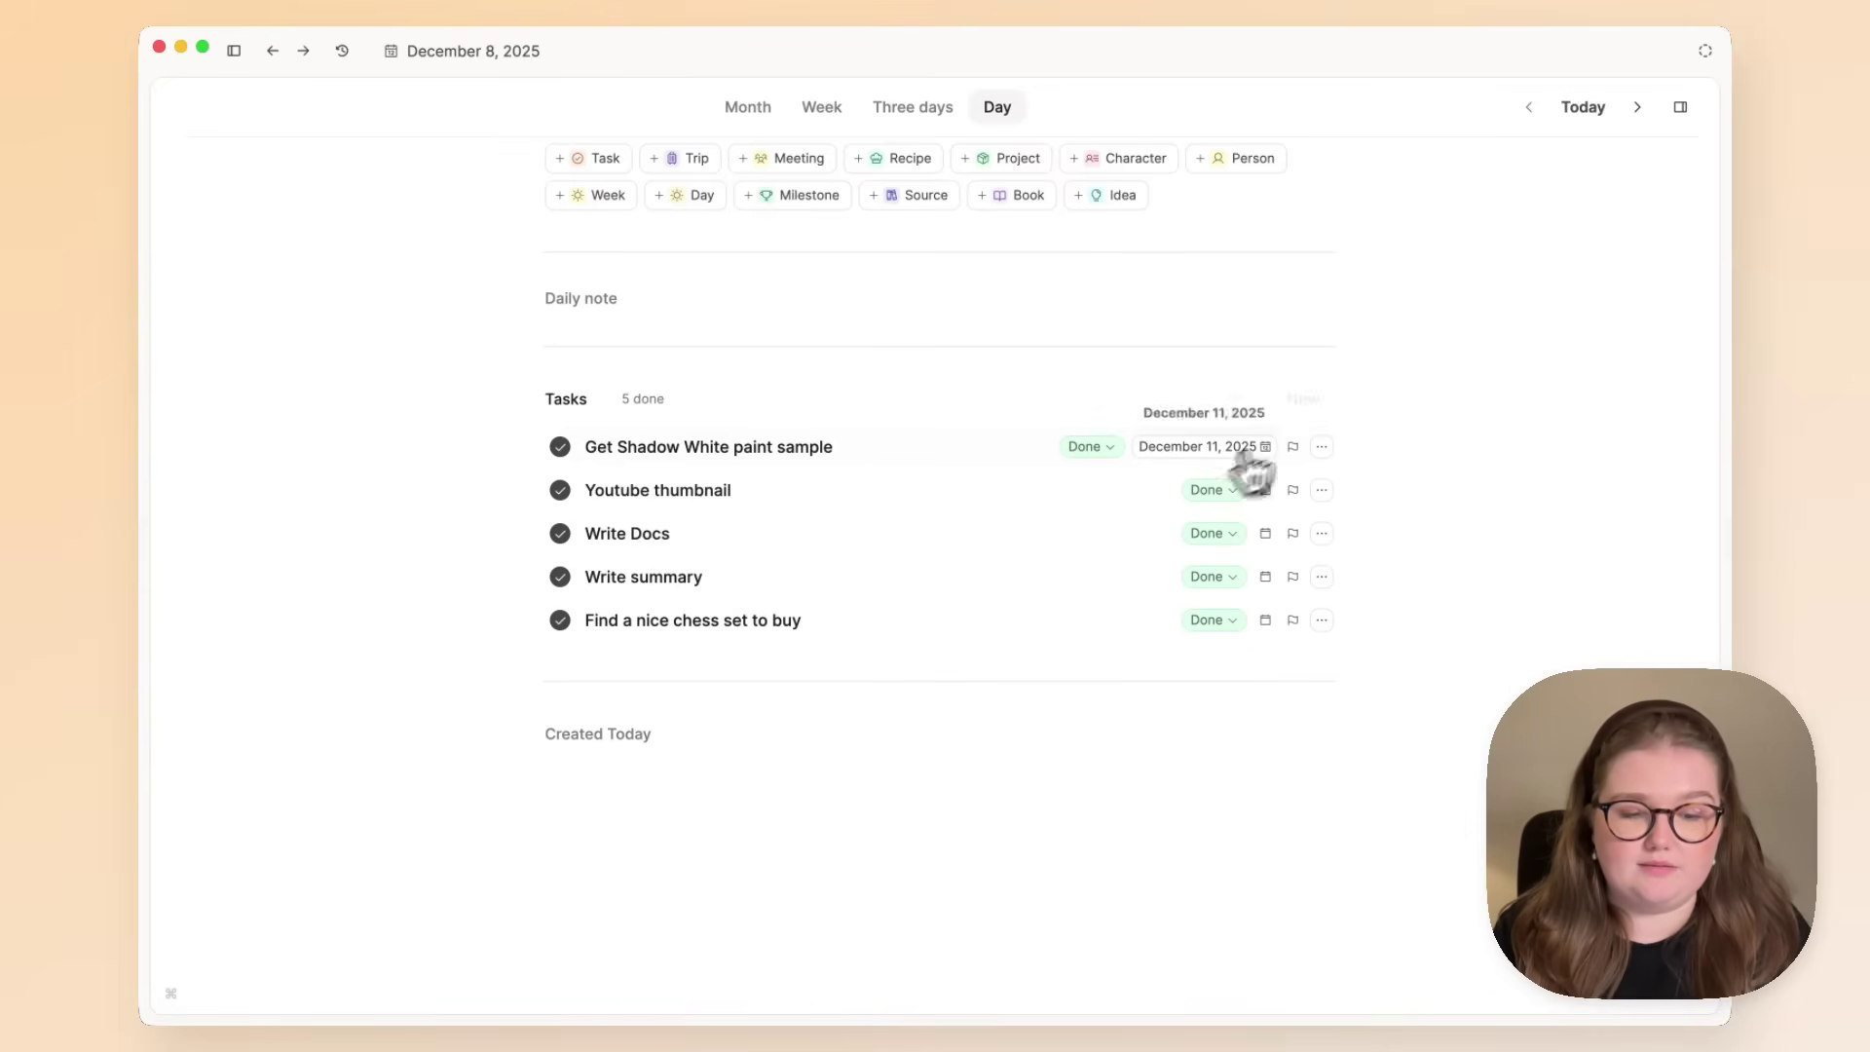
Check December 9's moved tasks, then view the Scheduled task list with the sidebar hidden.
{"action": "left_click", "coordinate": [1637, 109]}
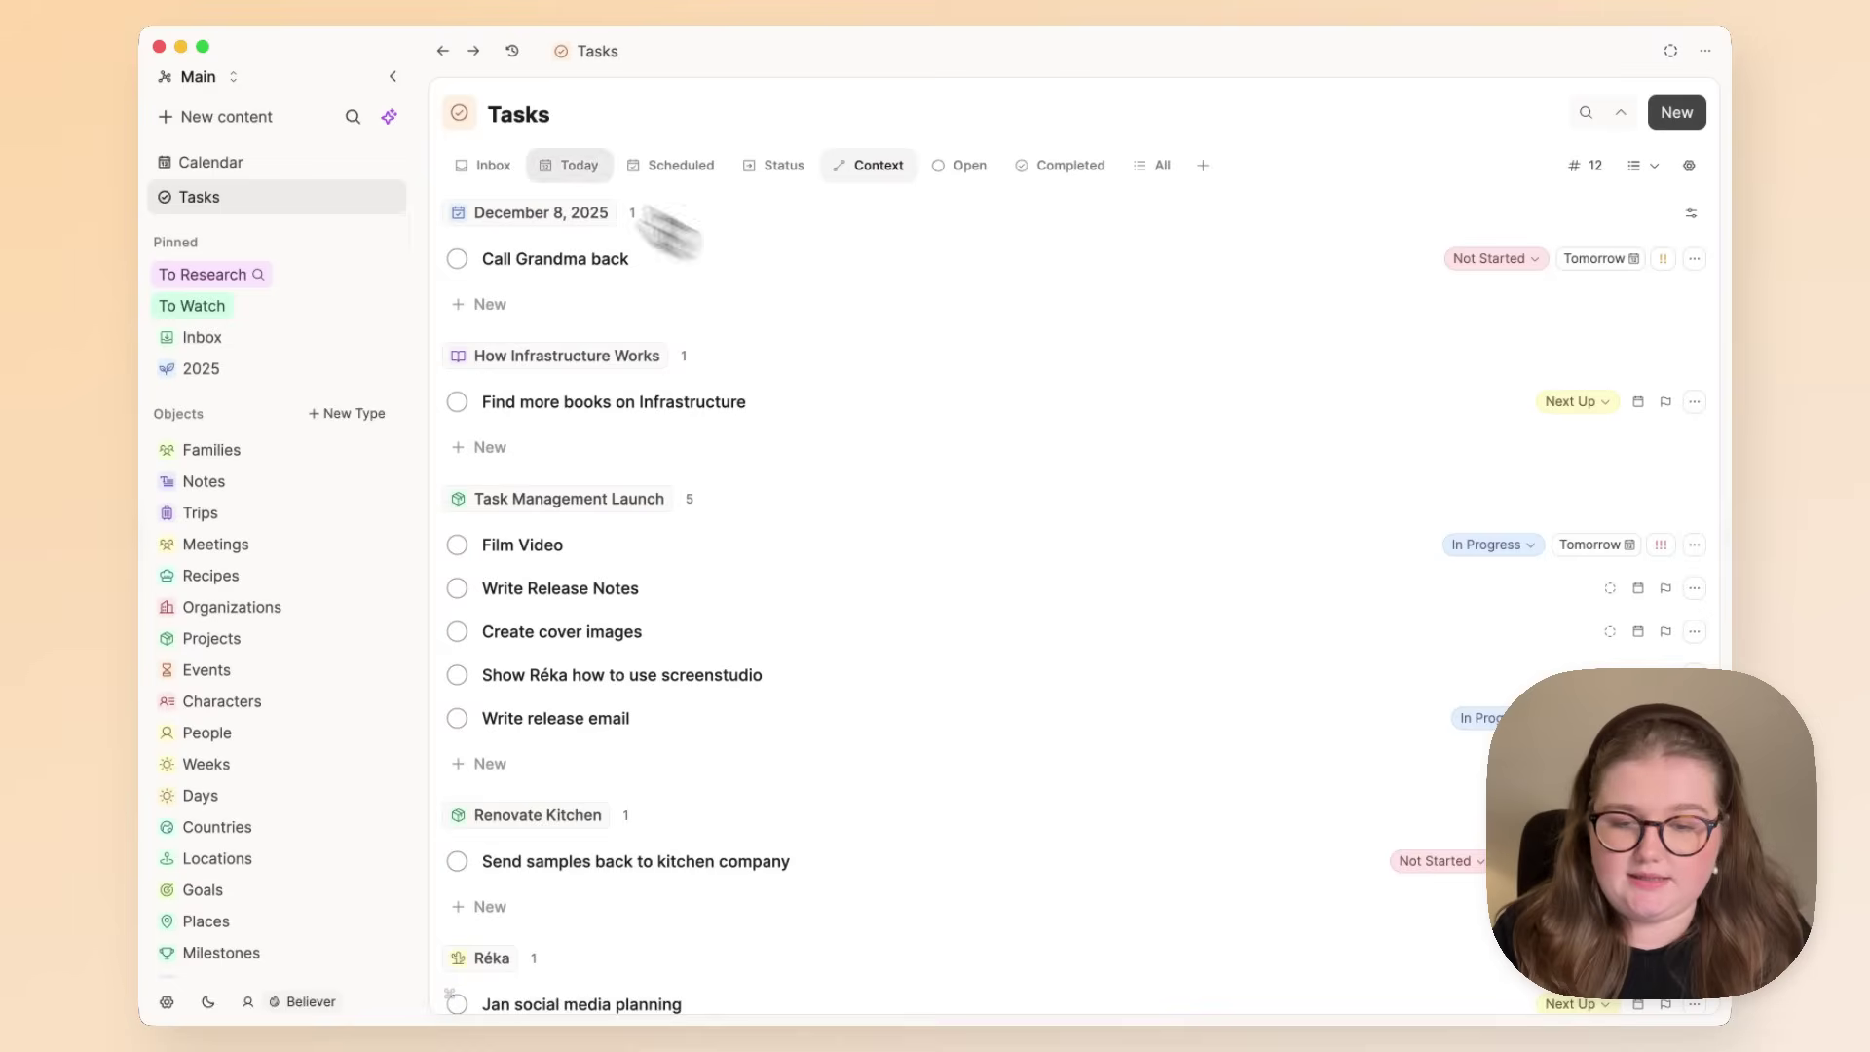
{"action": "left_click", "coordinate": [585, 173]}
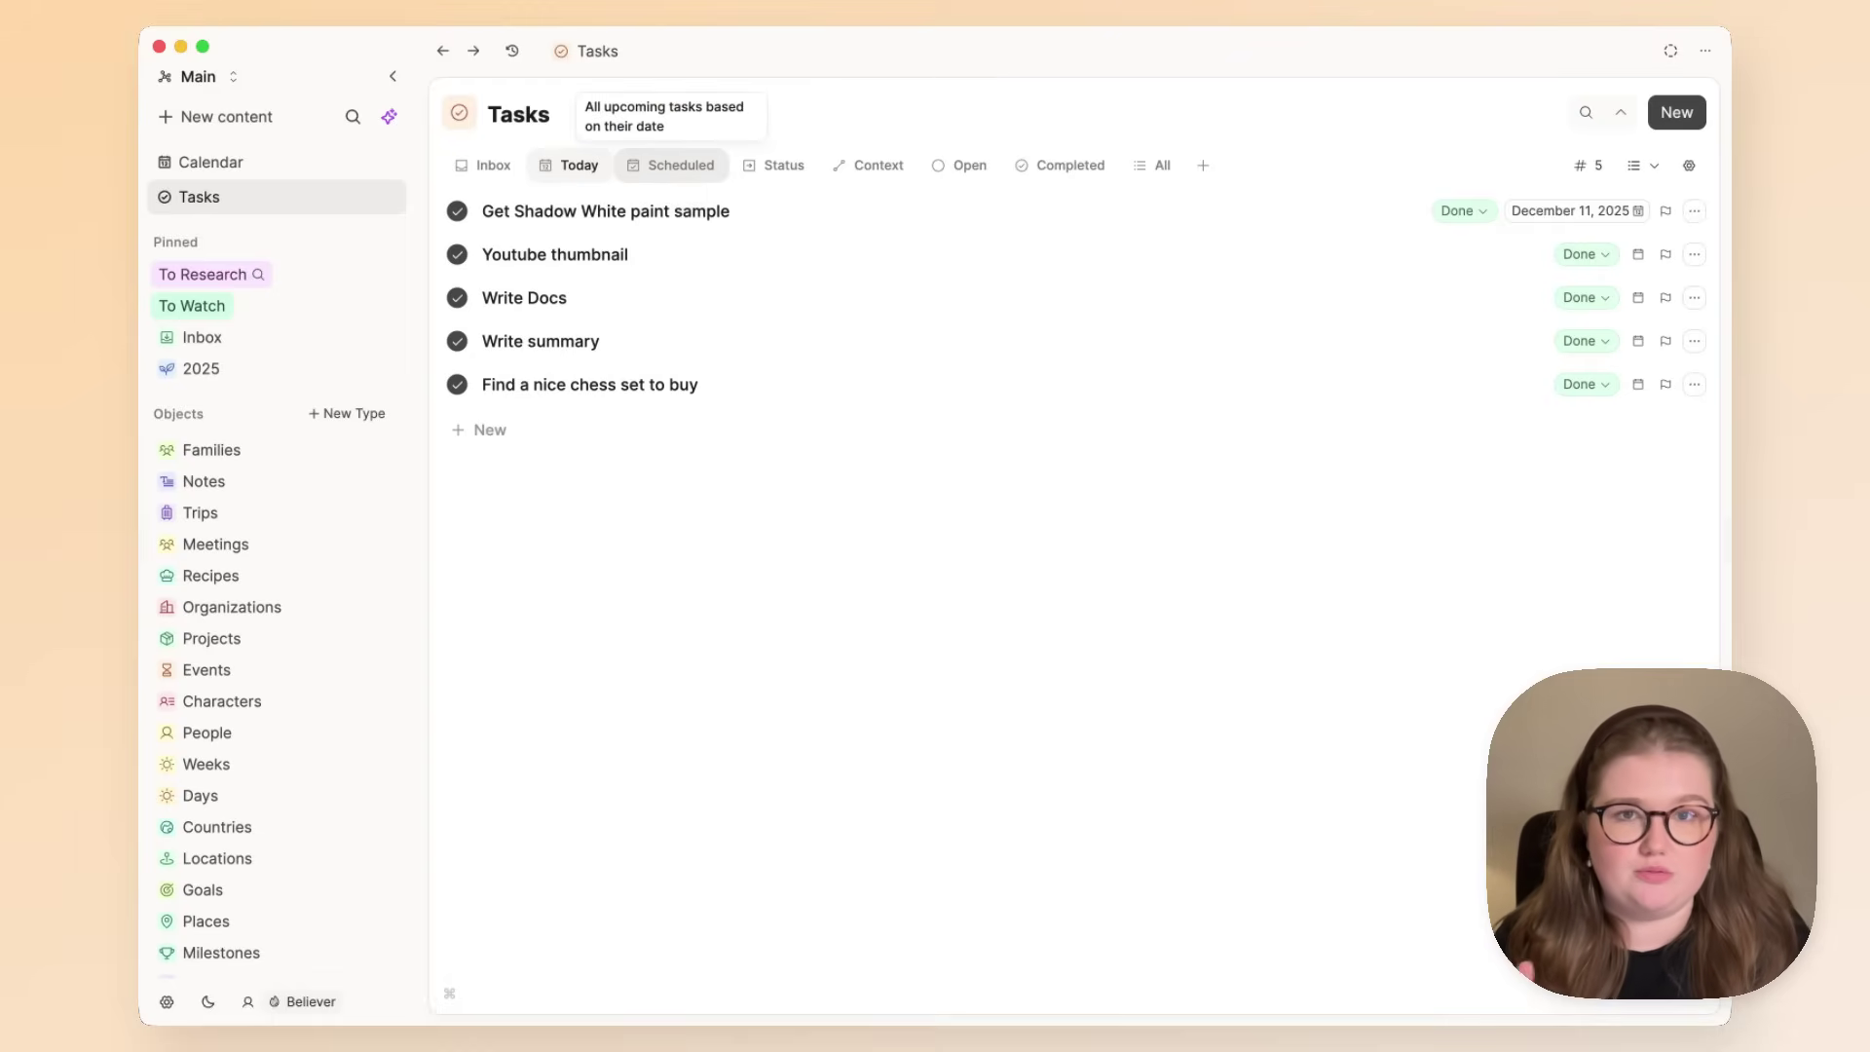
{"action": "left_click", "coordinate": [674, 168]}
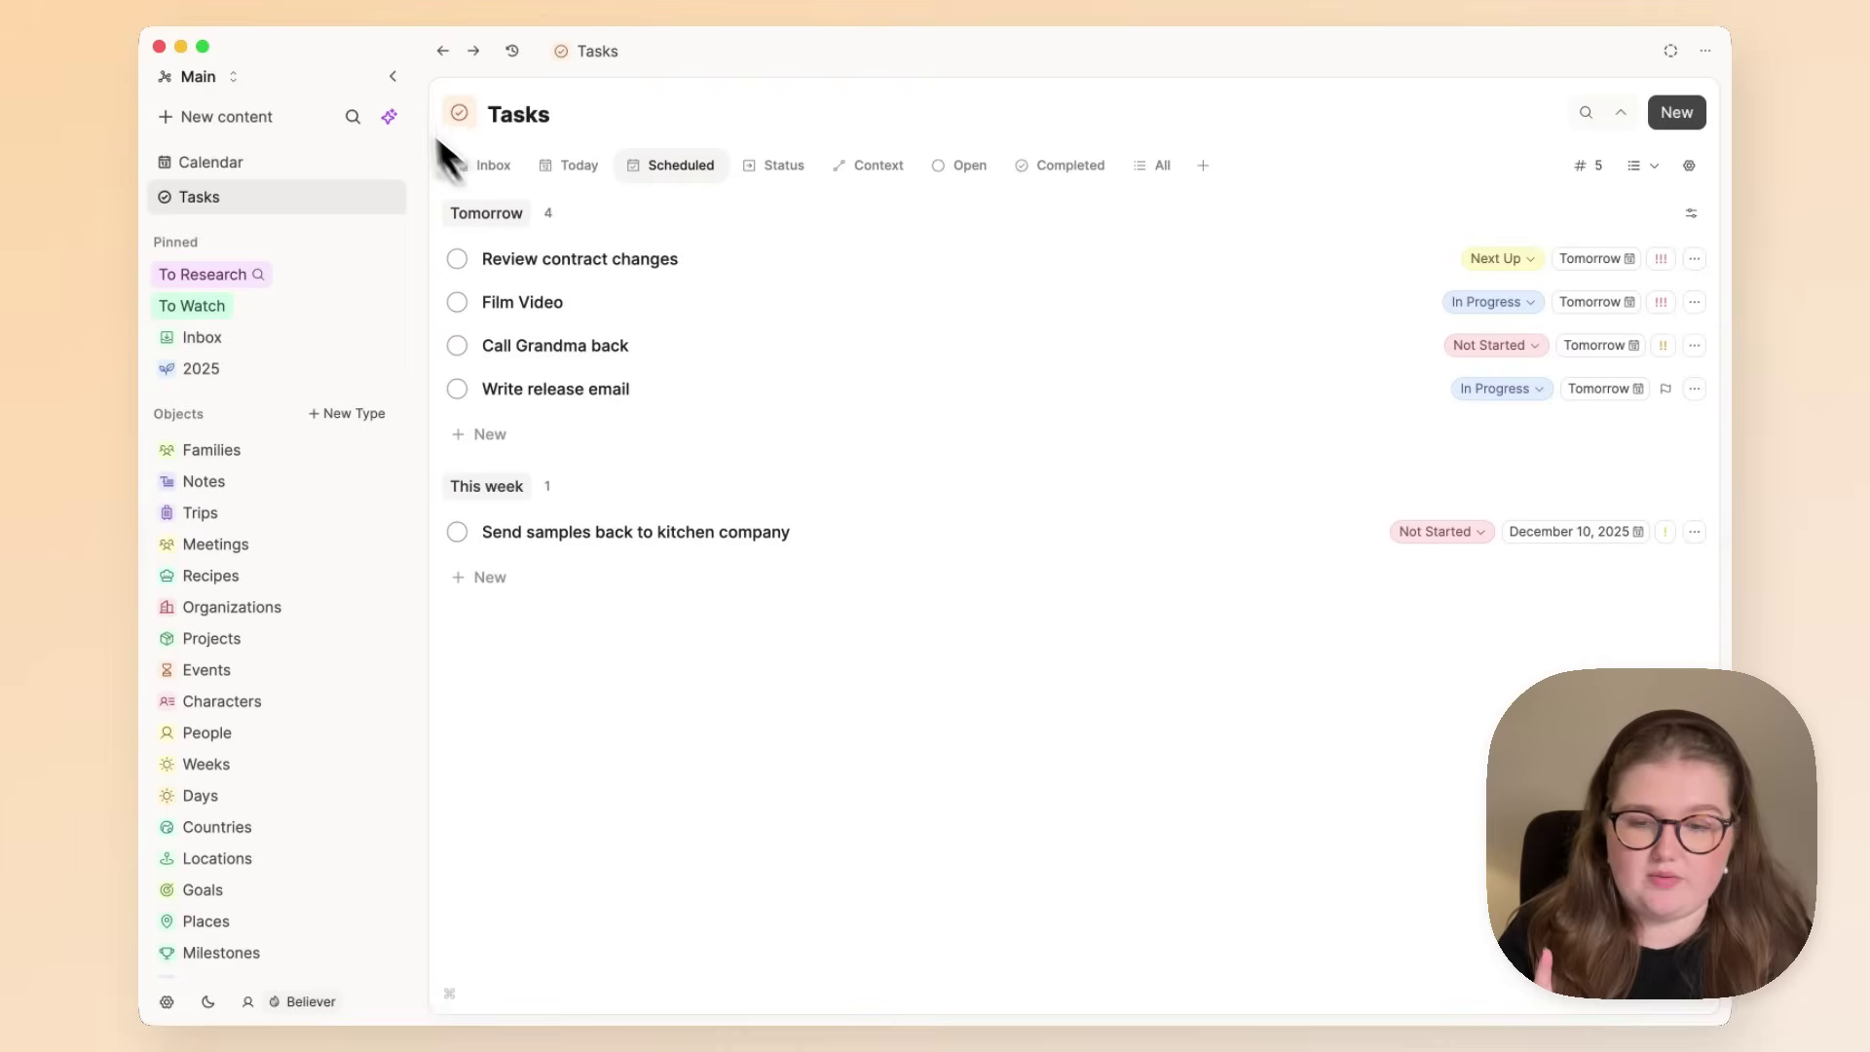
{"action": "left_click", "coordinate": [392, 78]}
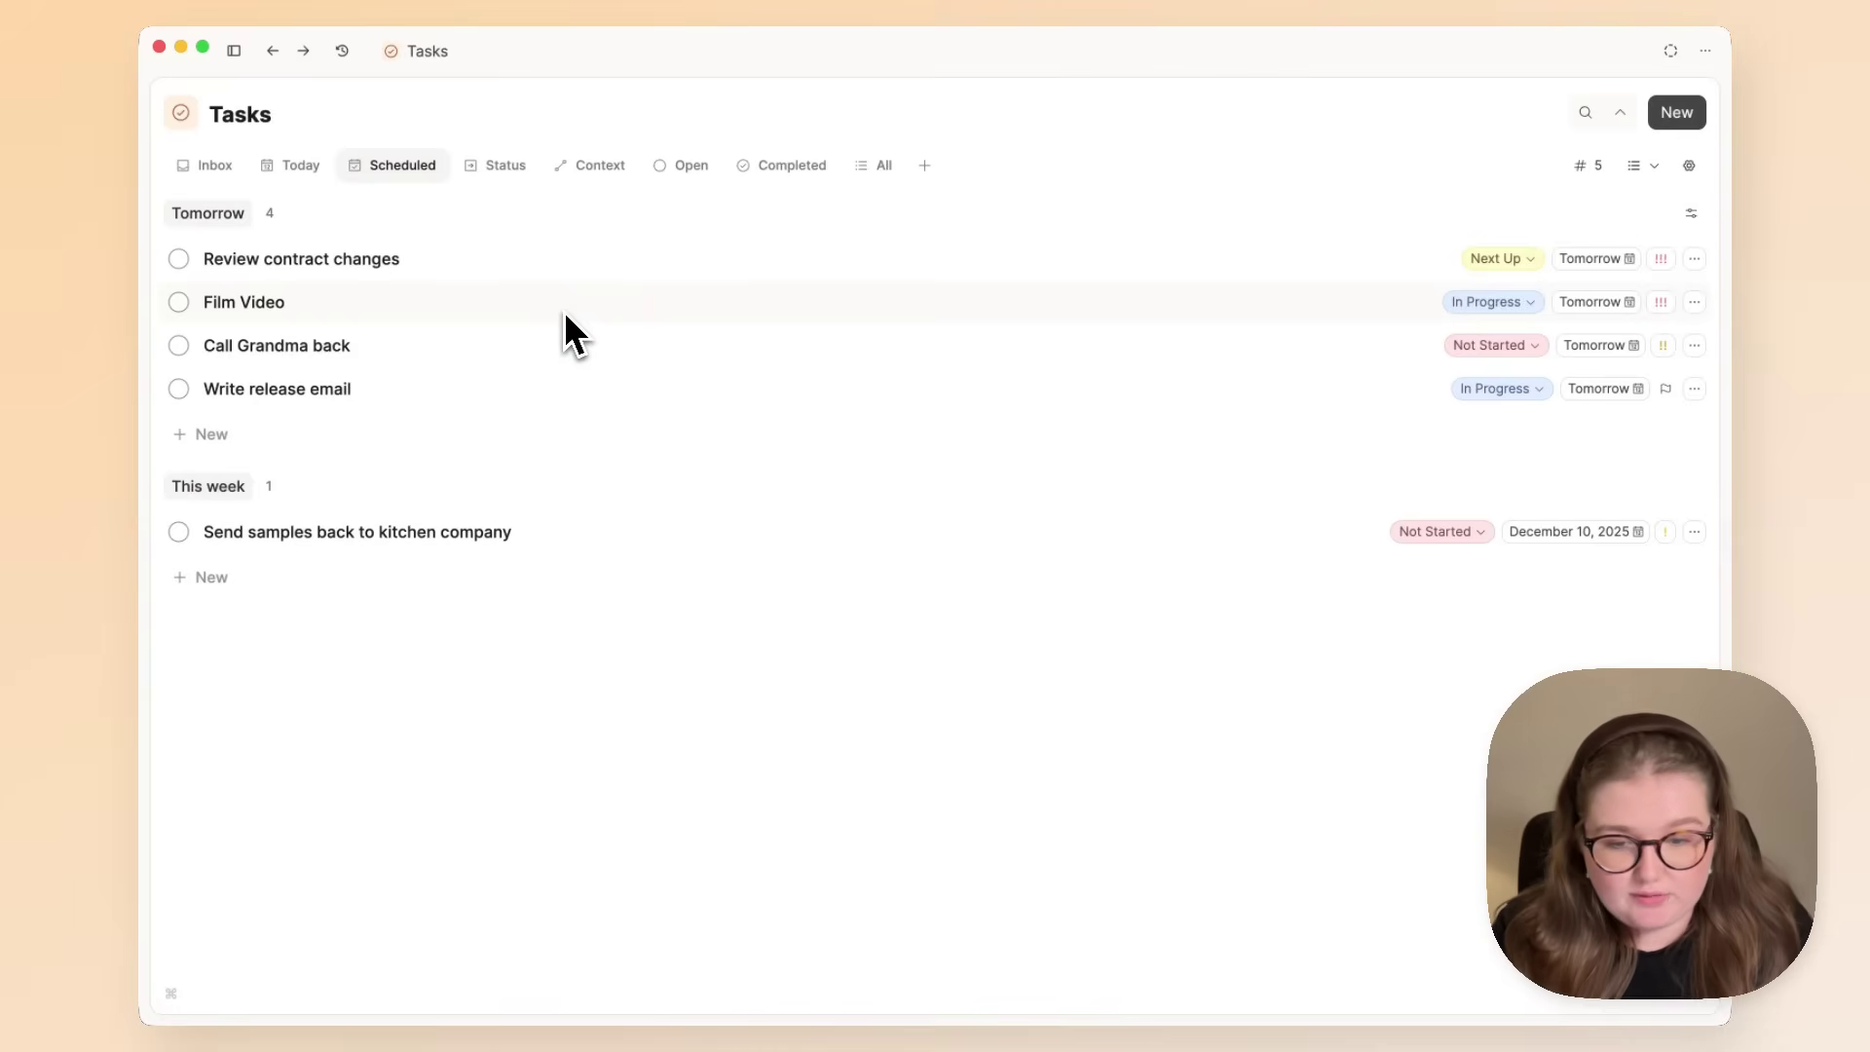
From the Inbox, schedule Prepare cover image for today and check today's list.
{"action": "left_click", "coordinate": [213, 167]}
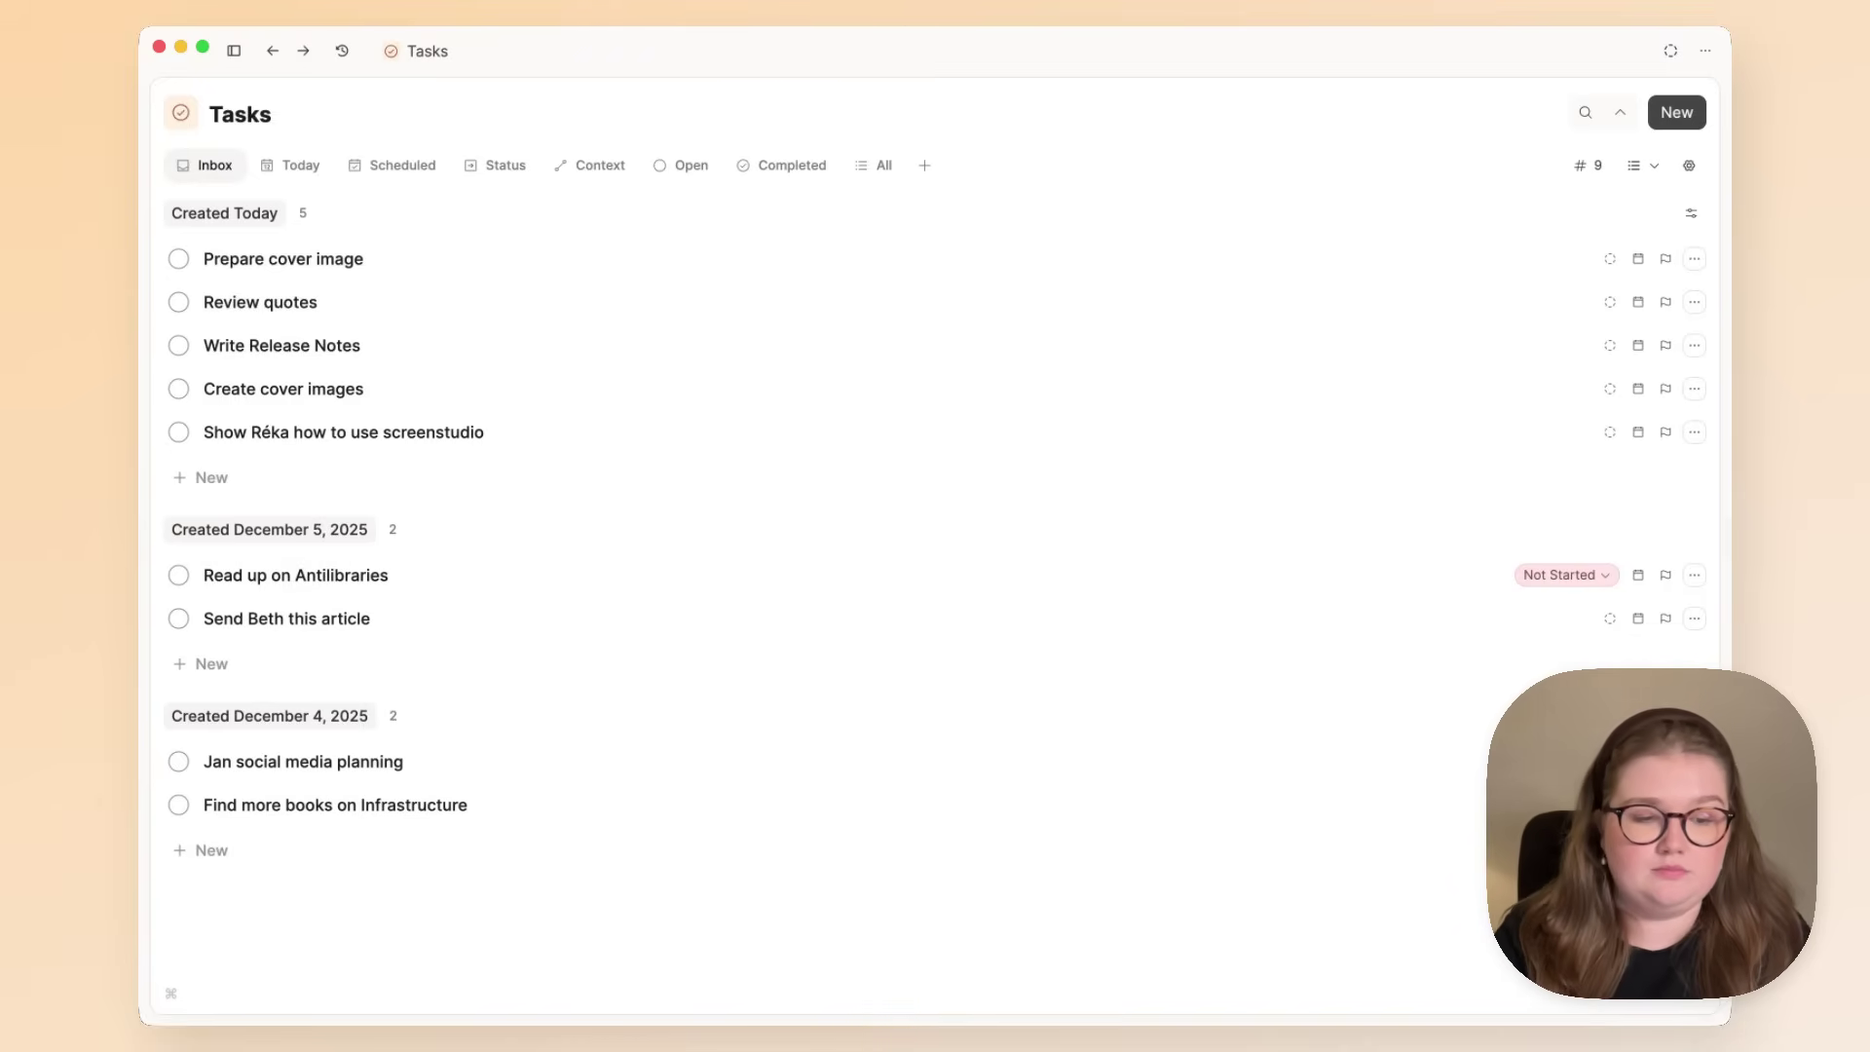
{"action": "left_click", "coordinate": [1611, 259]}
{"action": "left_click", "coordinate": [1638, 259]}
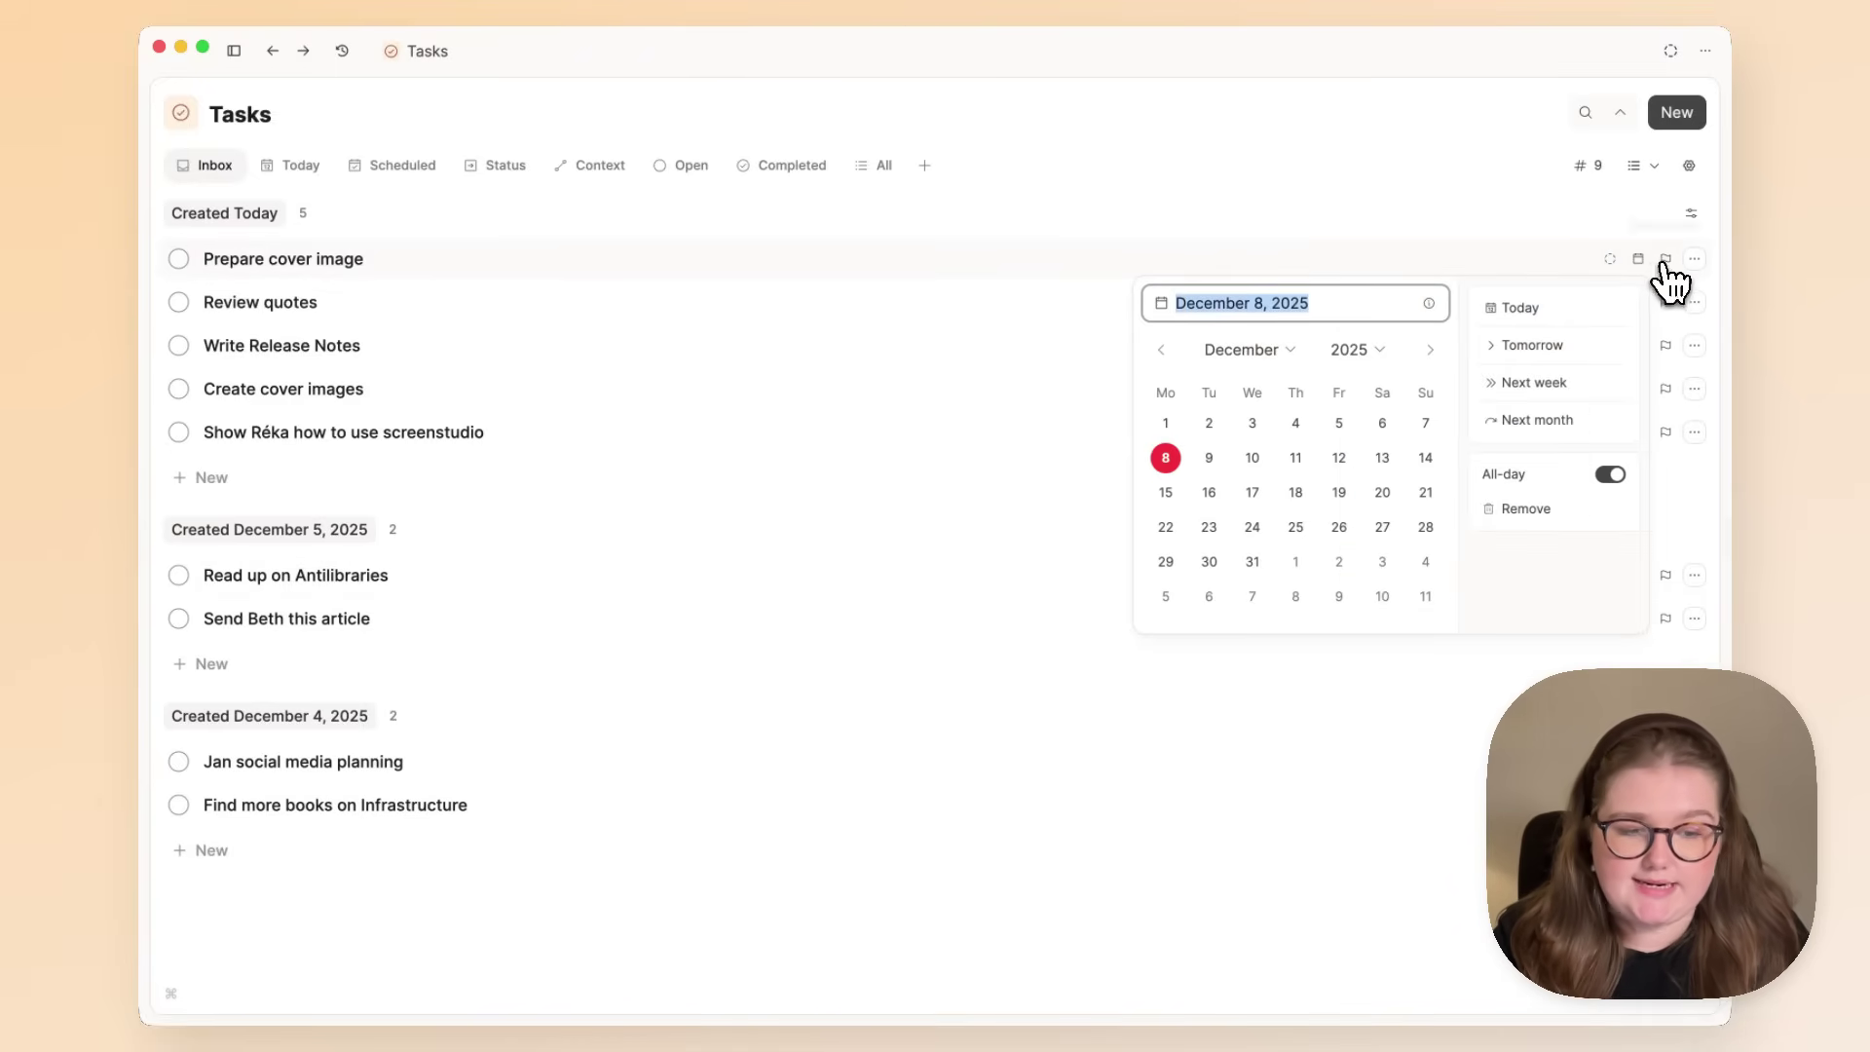
{"action": "key", "text": "Return"}
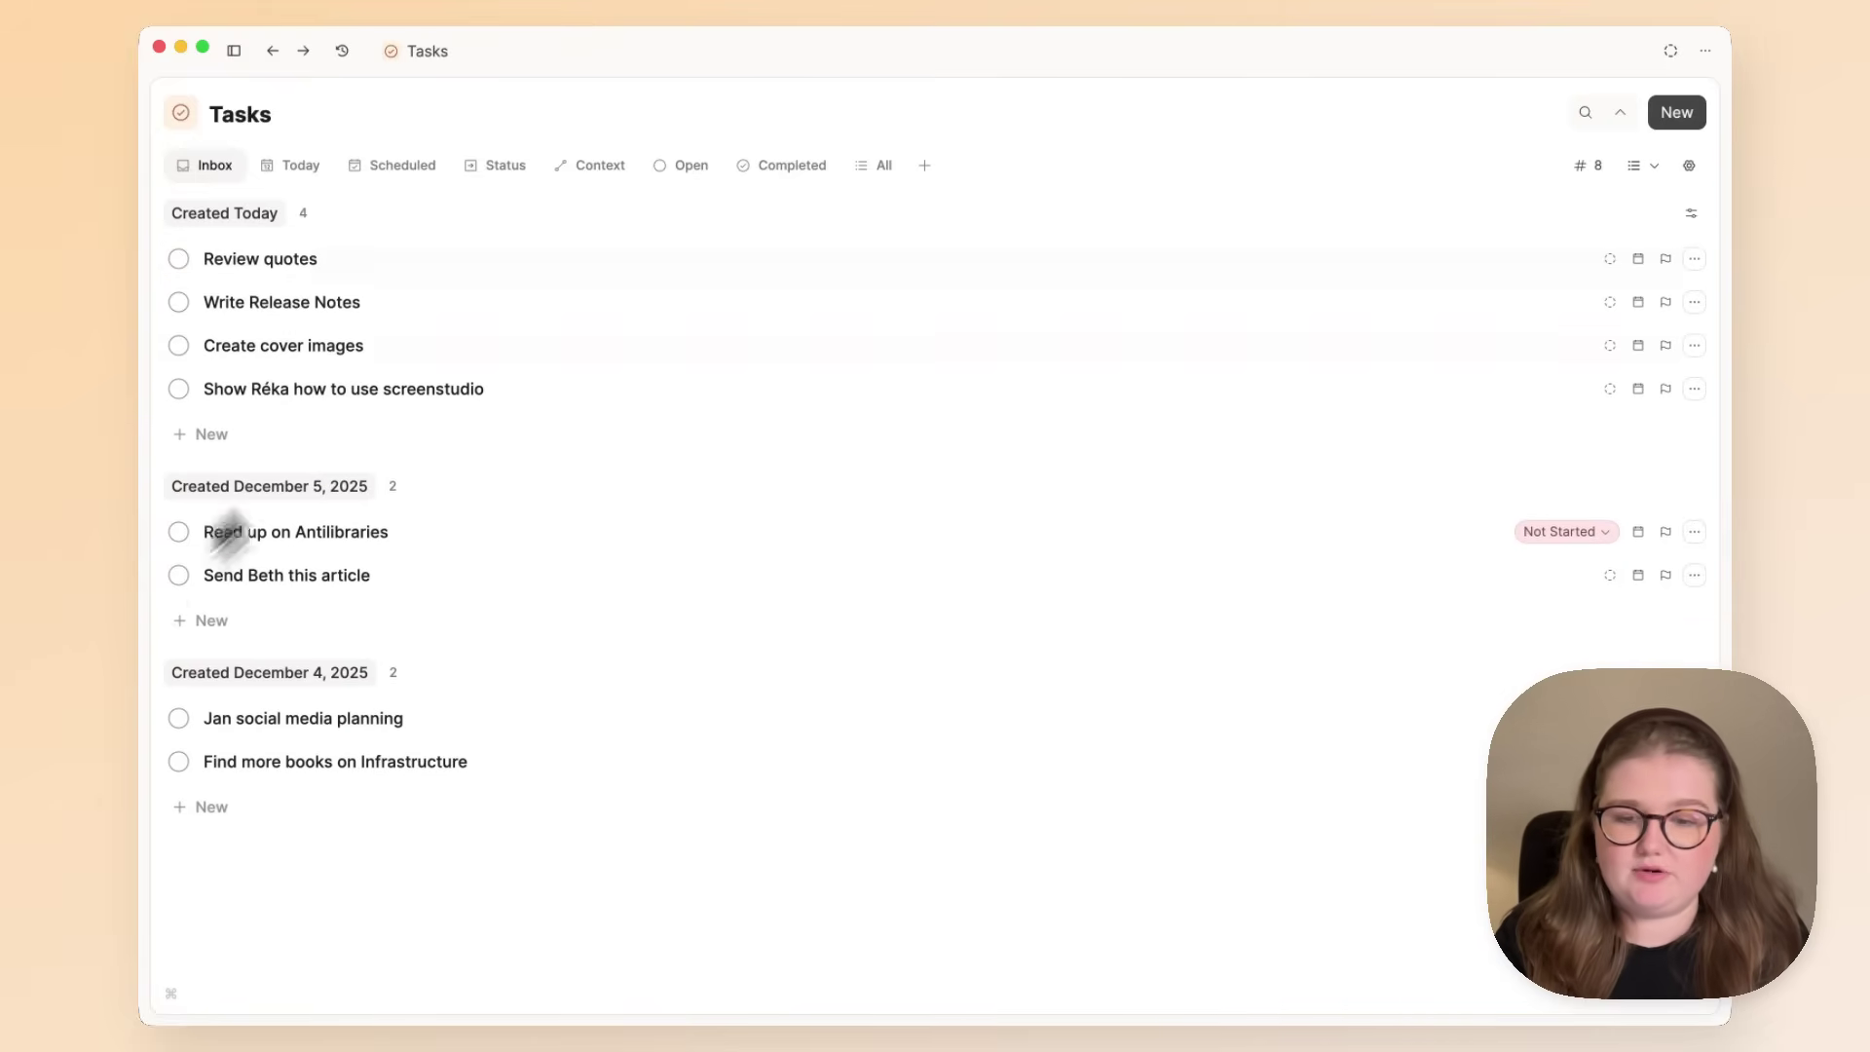
{"action": "left_click", "coordinate": [295, 179]}
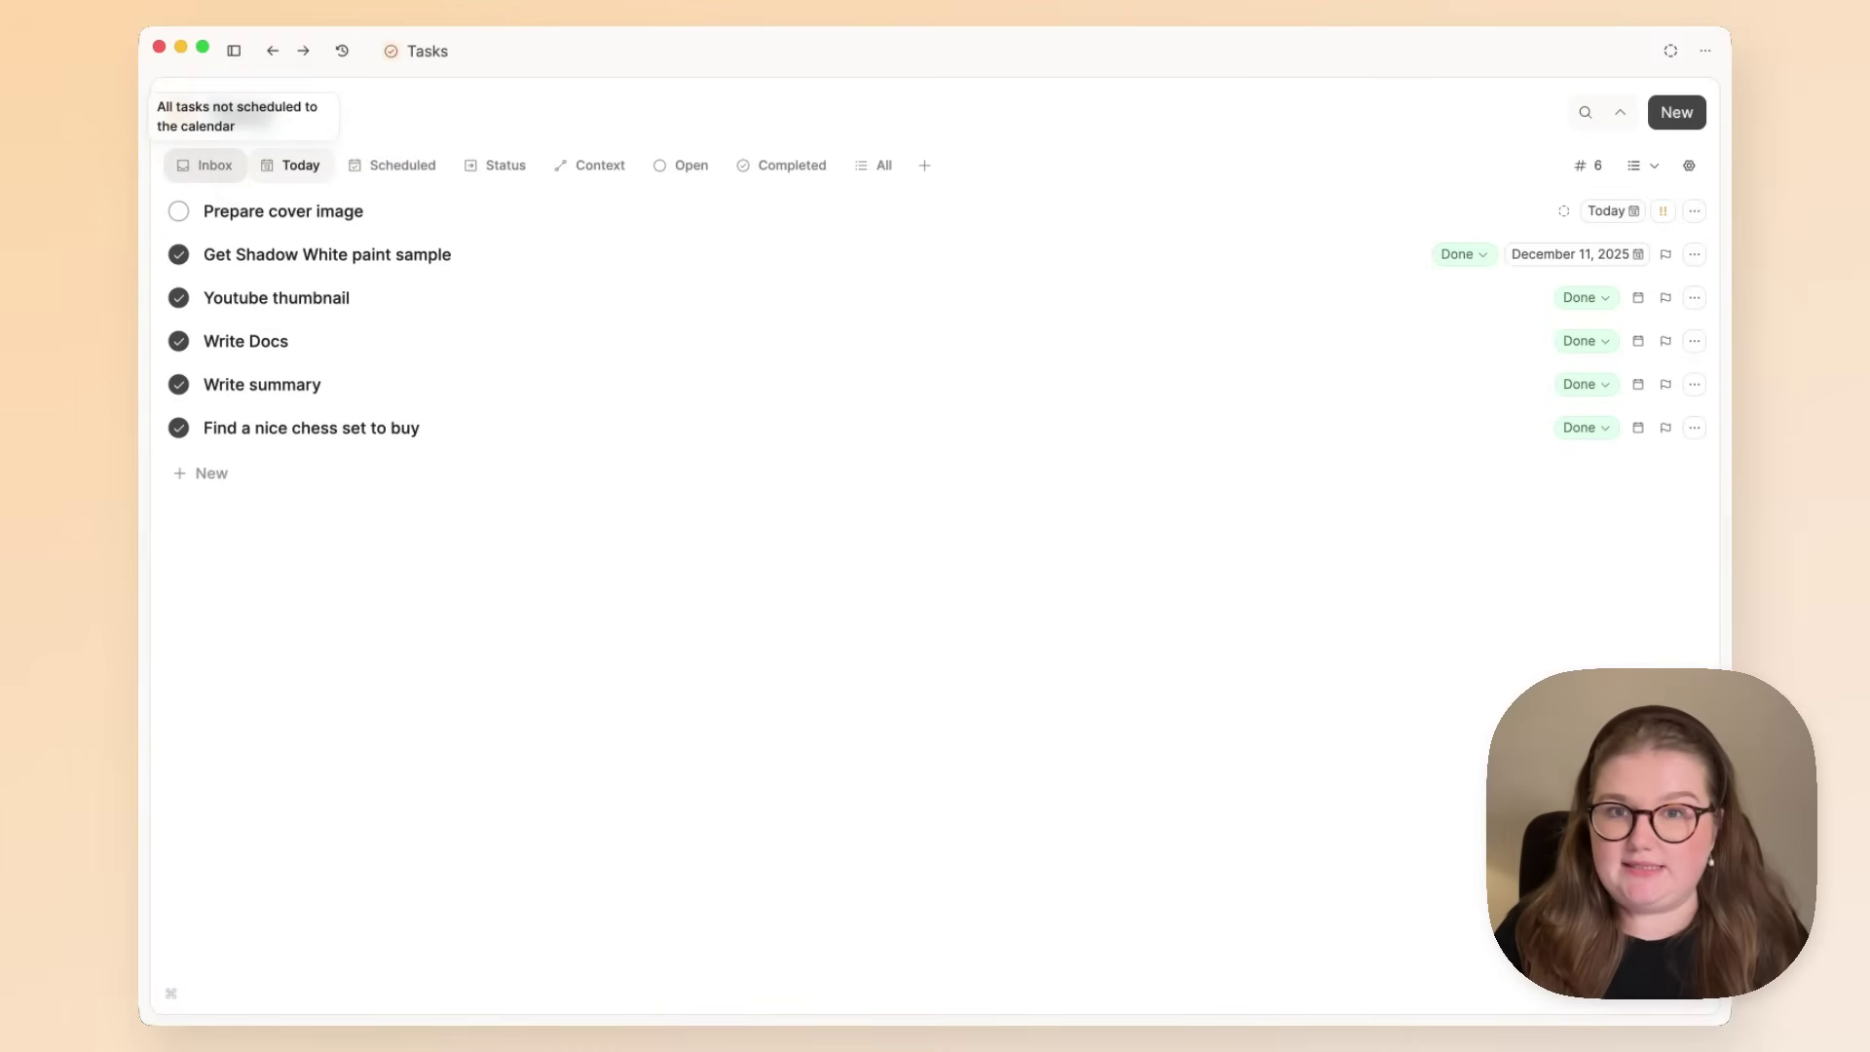
Back in the Inbox, give Review quotes the Active reading article as context.
{"action": "left_click", "coordinate": [207, 166]}
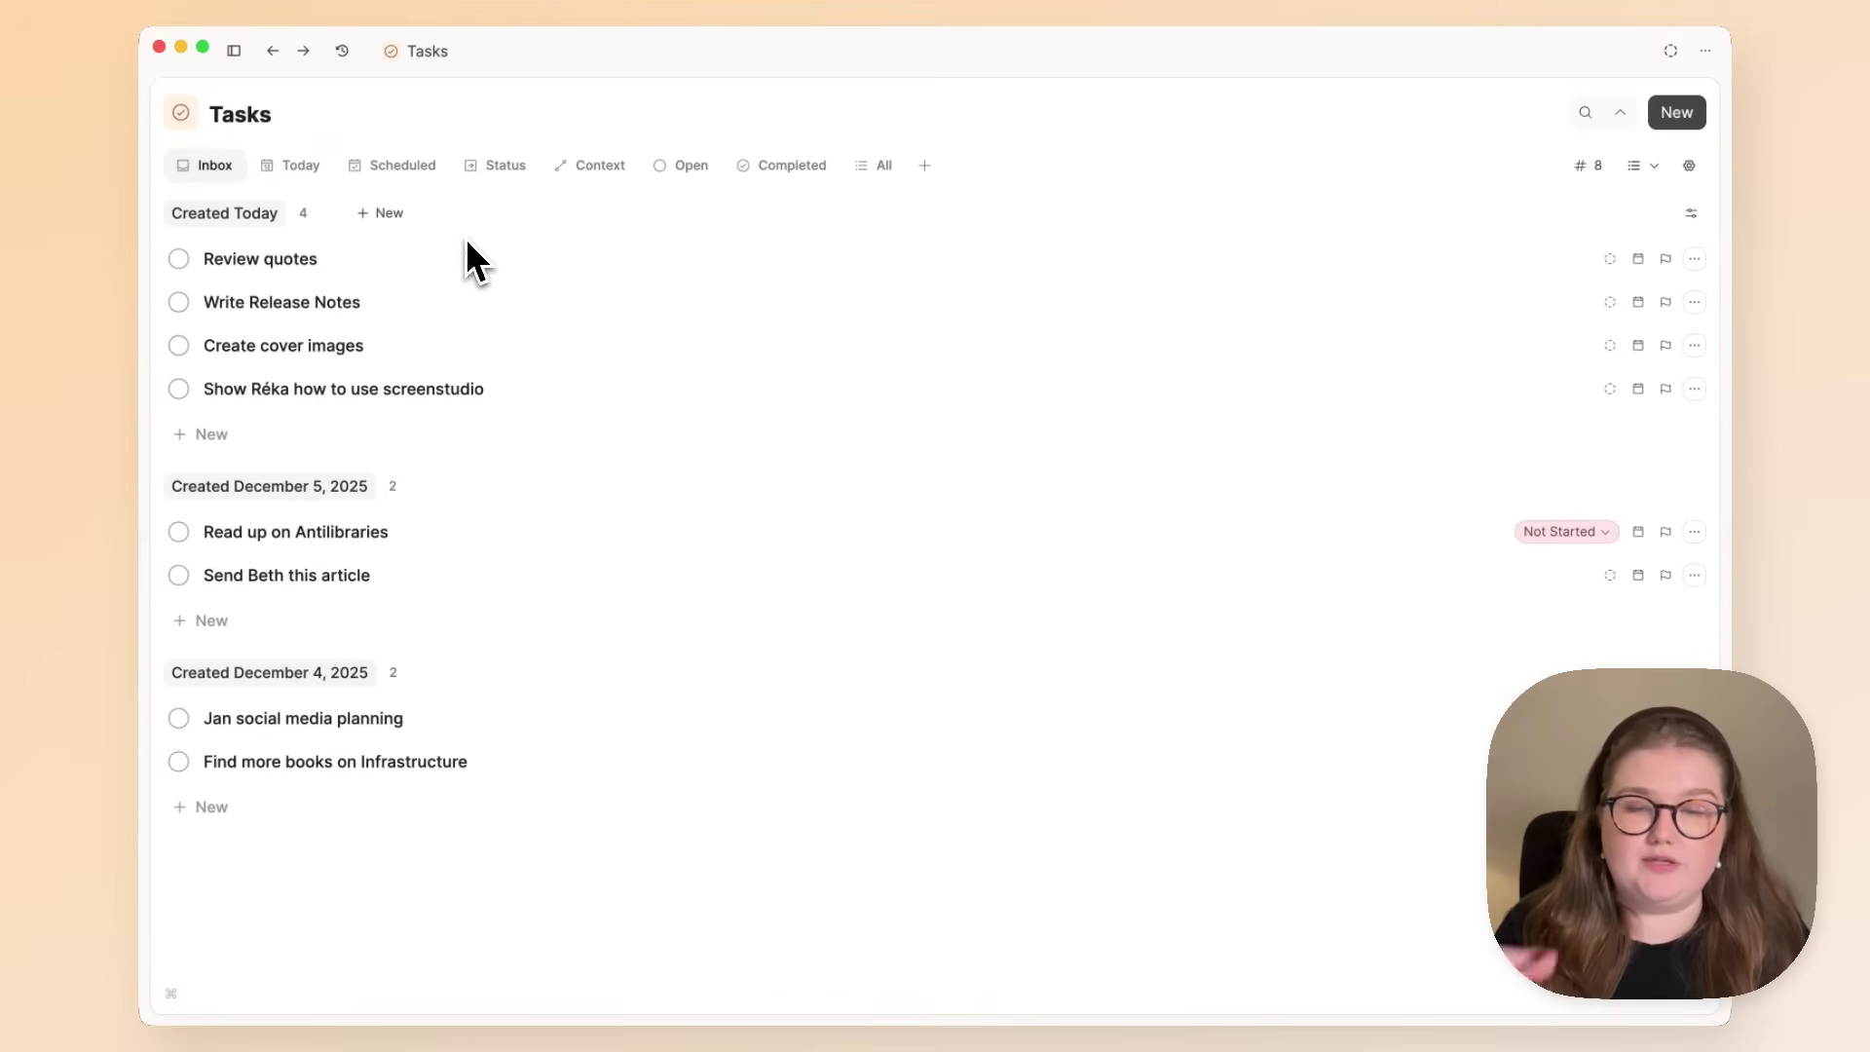
{"action": "left_click", "coordinate": [475, 272]}
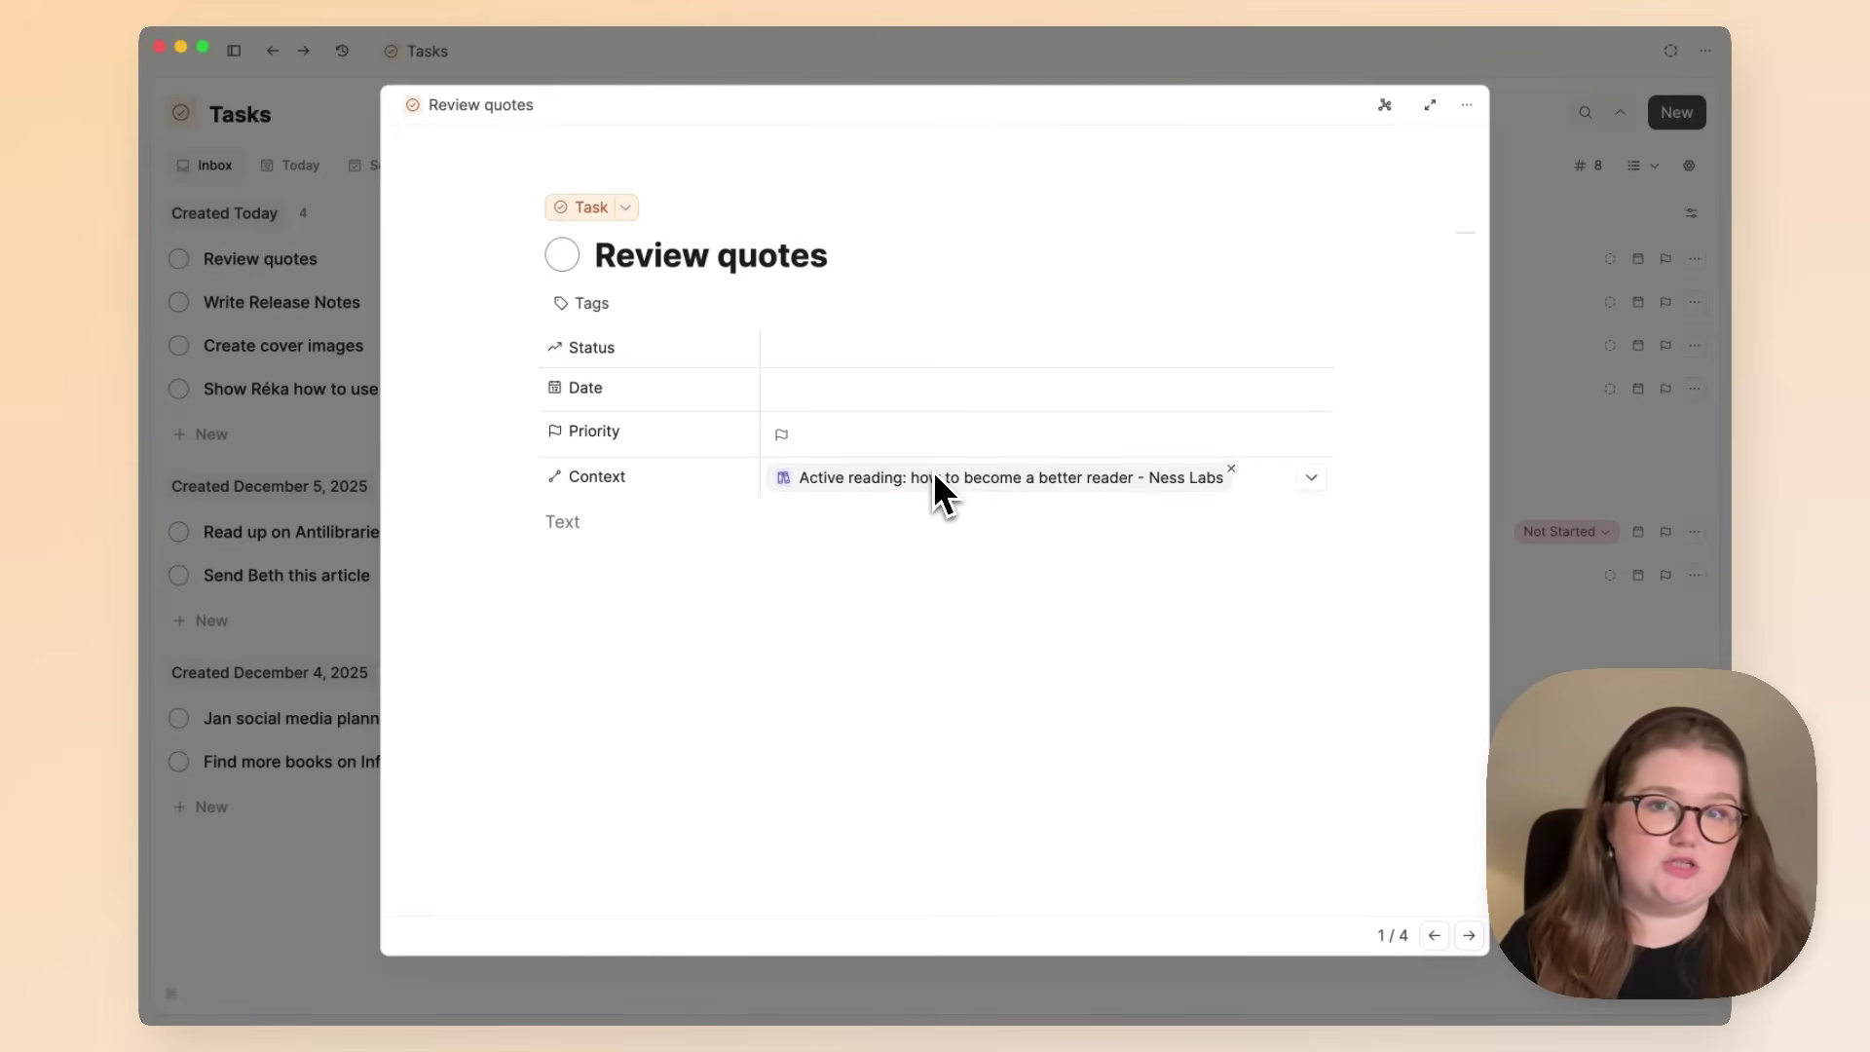
{"action": "key", "text": "Escape"}
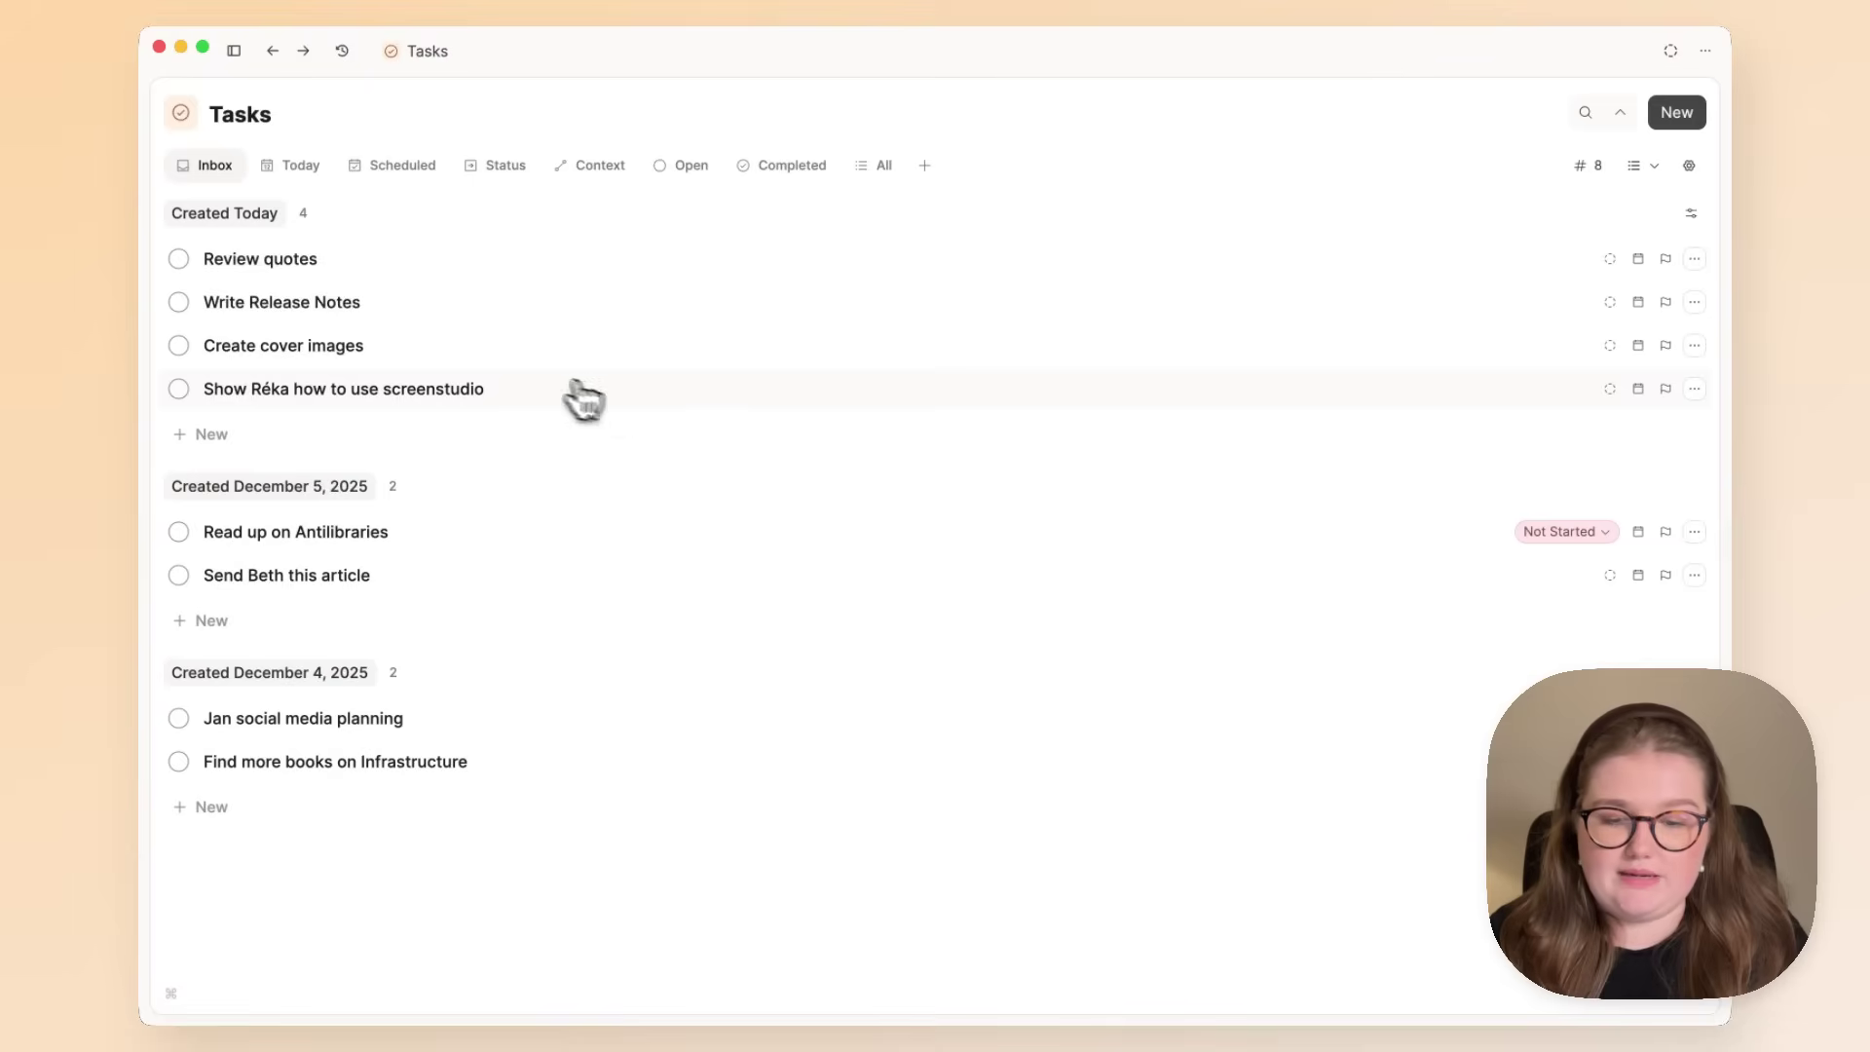
Expand the screenstudio task to full page and browse its Task Management Launch project's content.
{"action": "left_click", "coordinate": [570, 392]}
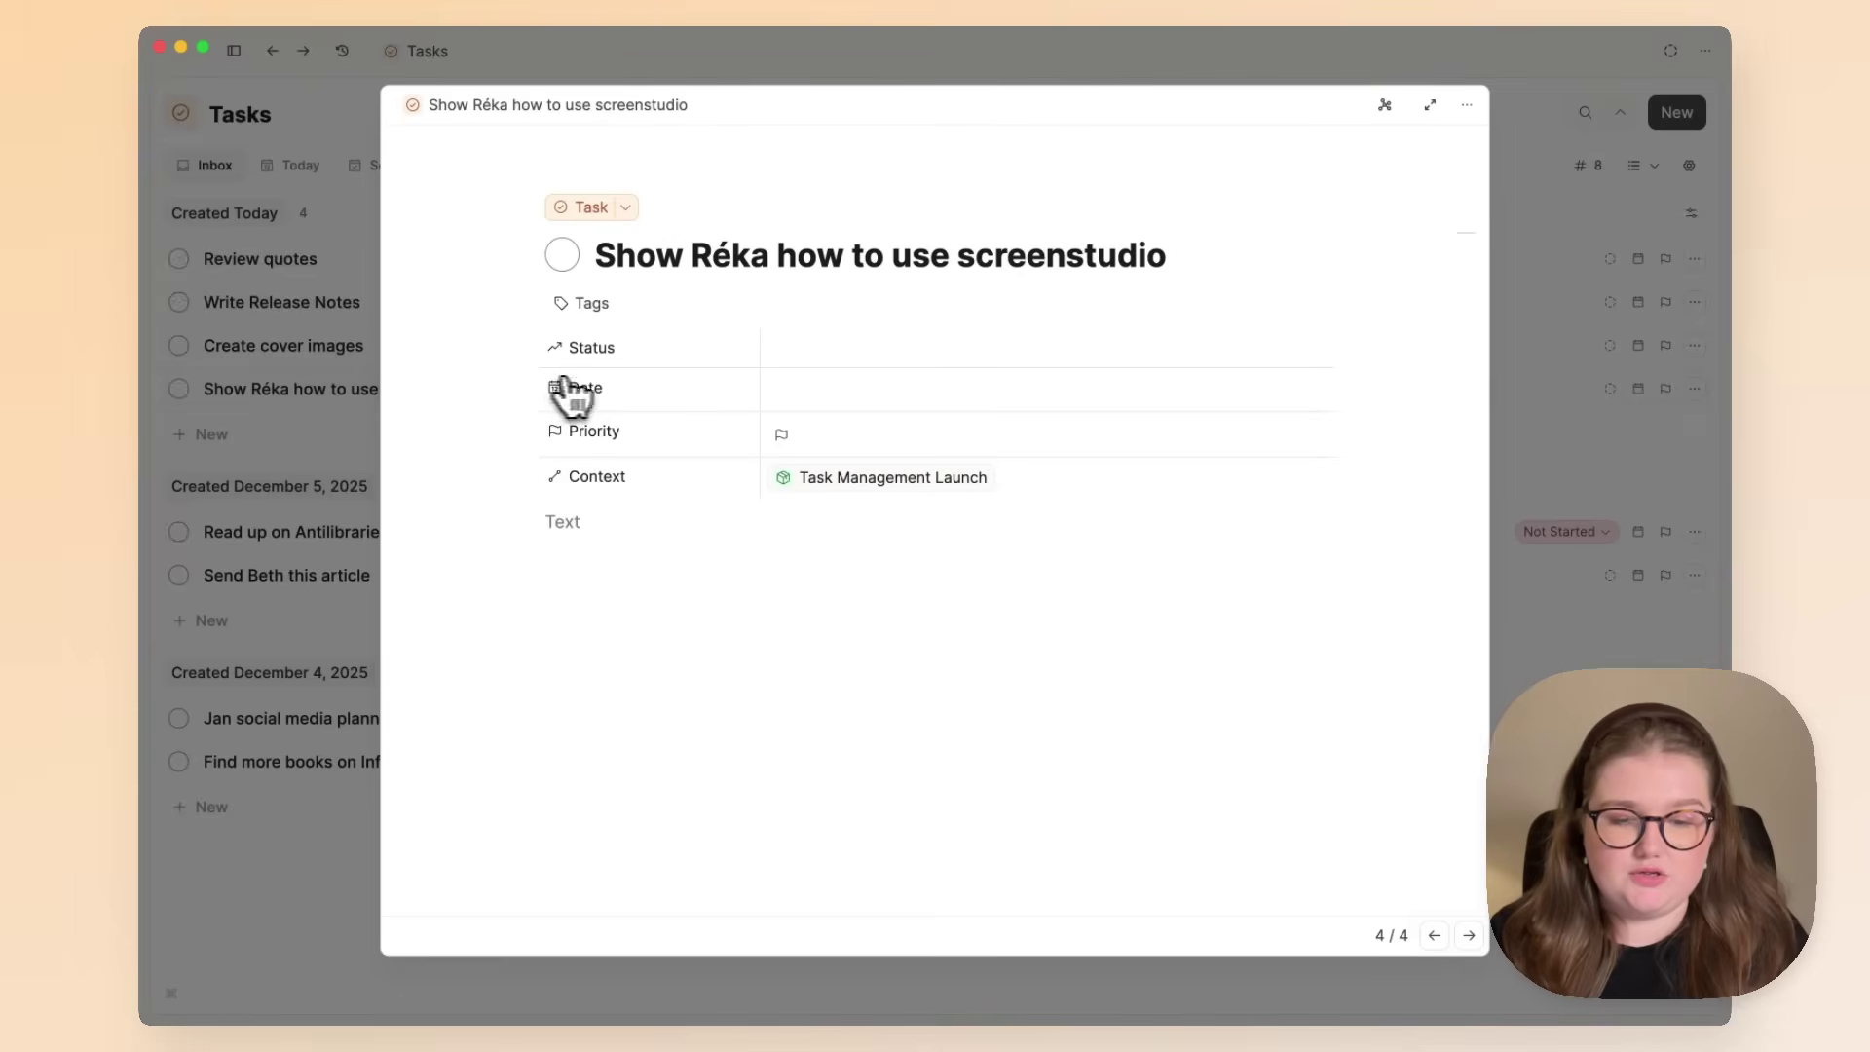
{"action": "left_click", "coordinate": [1430, 105]}
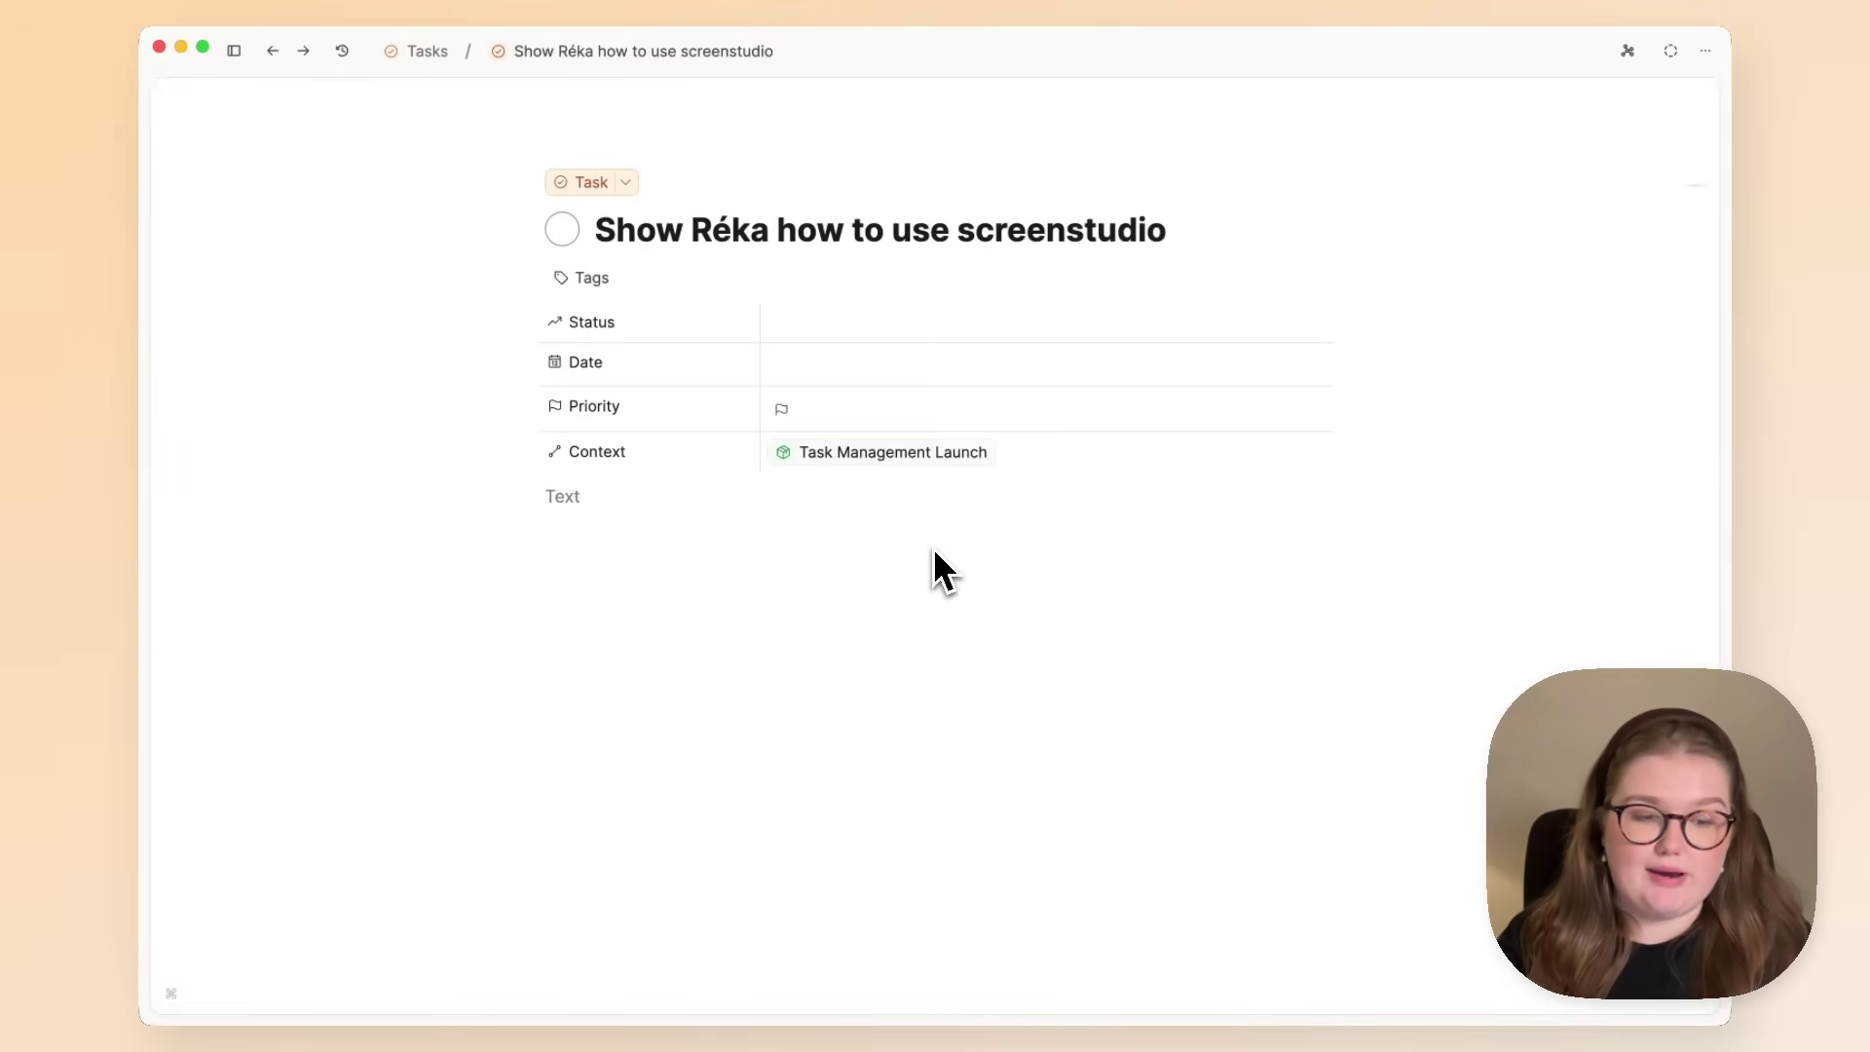
{"action": "mouse_move", "coordinate": [865, 482]}
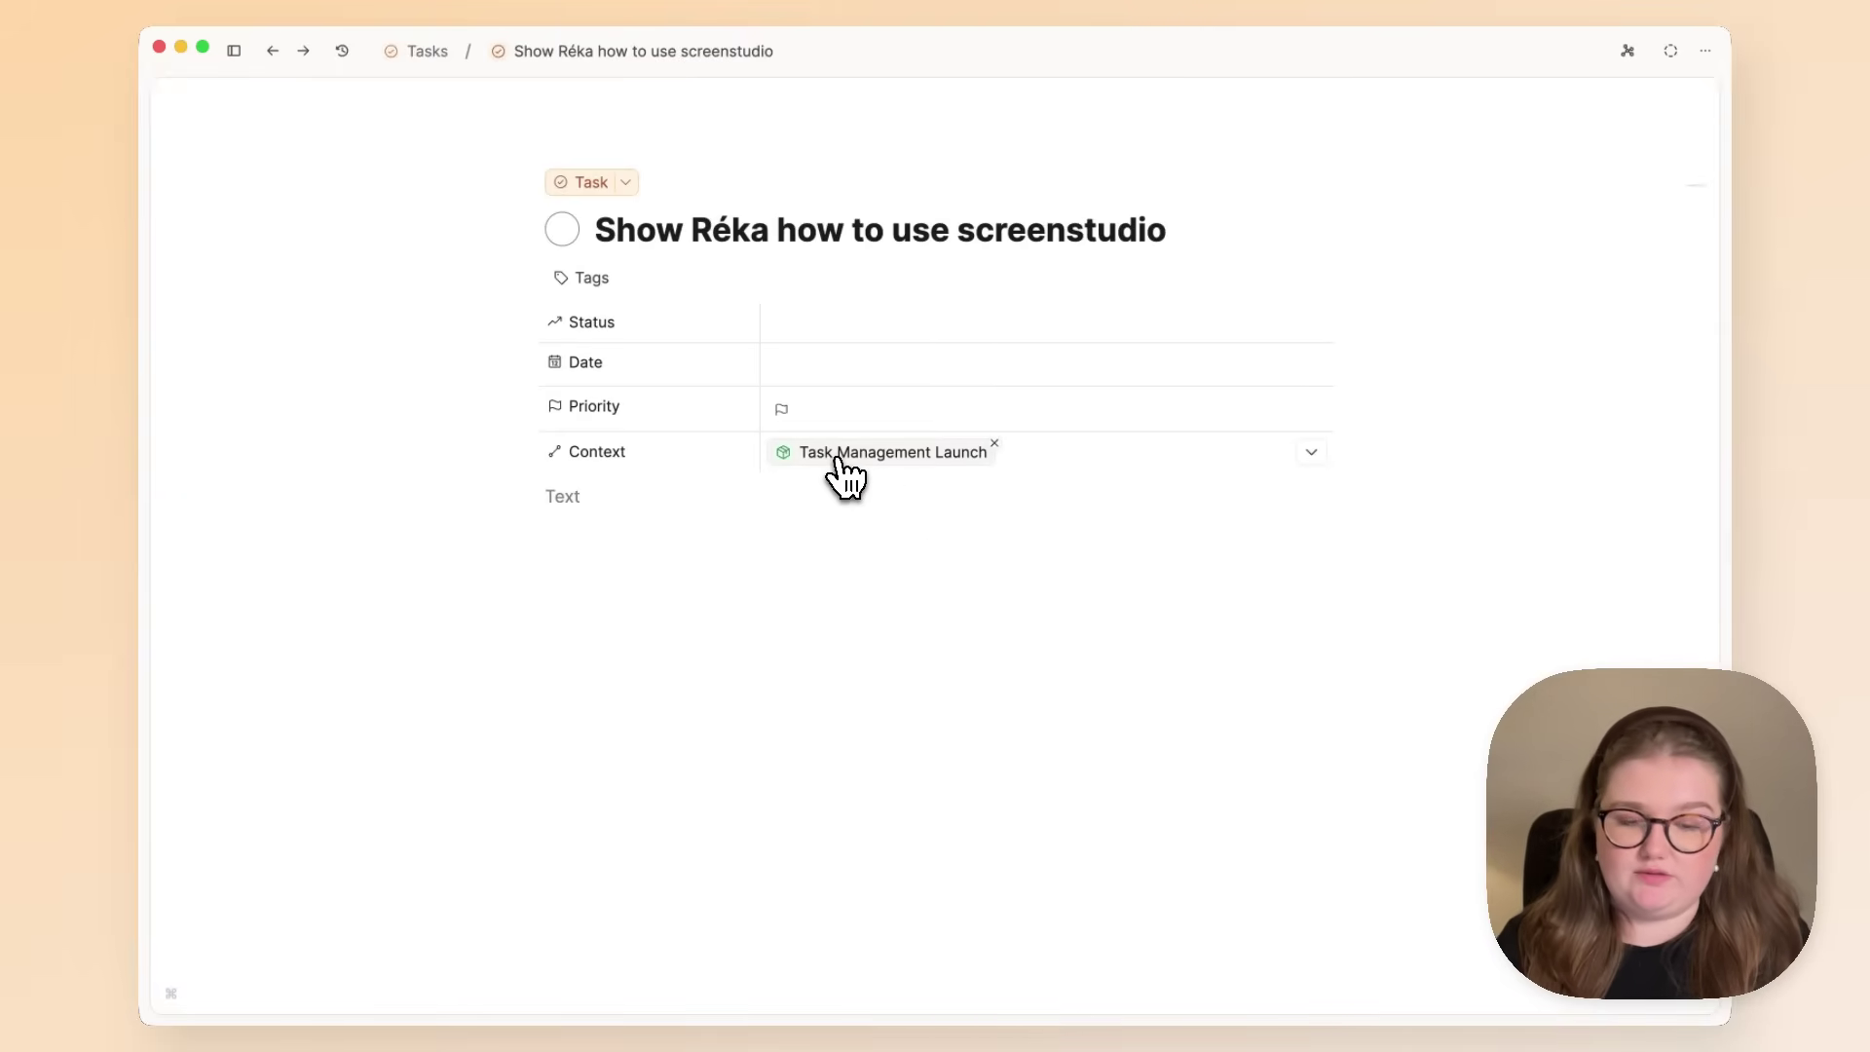
{"action": "left_click", "coordinate": [838, 459]}
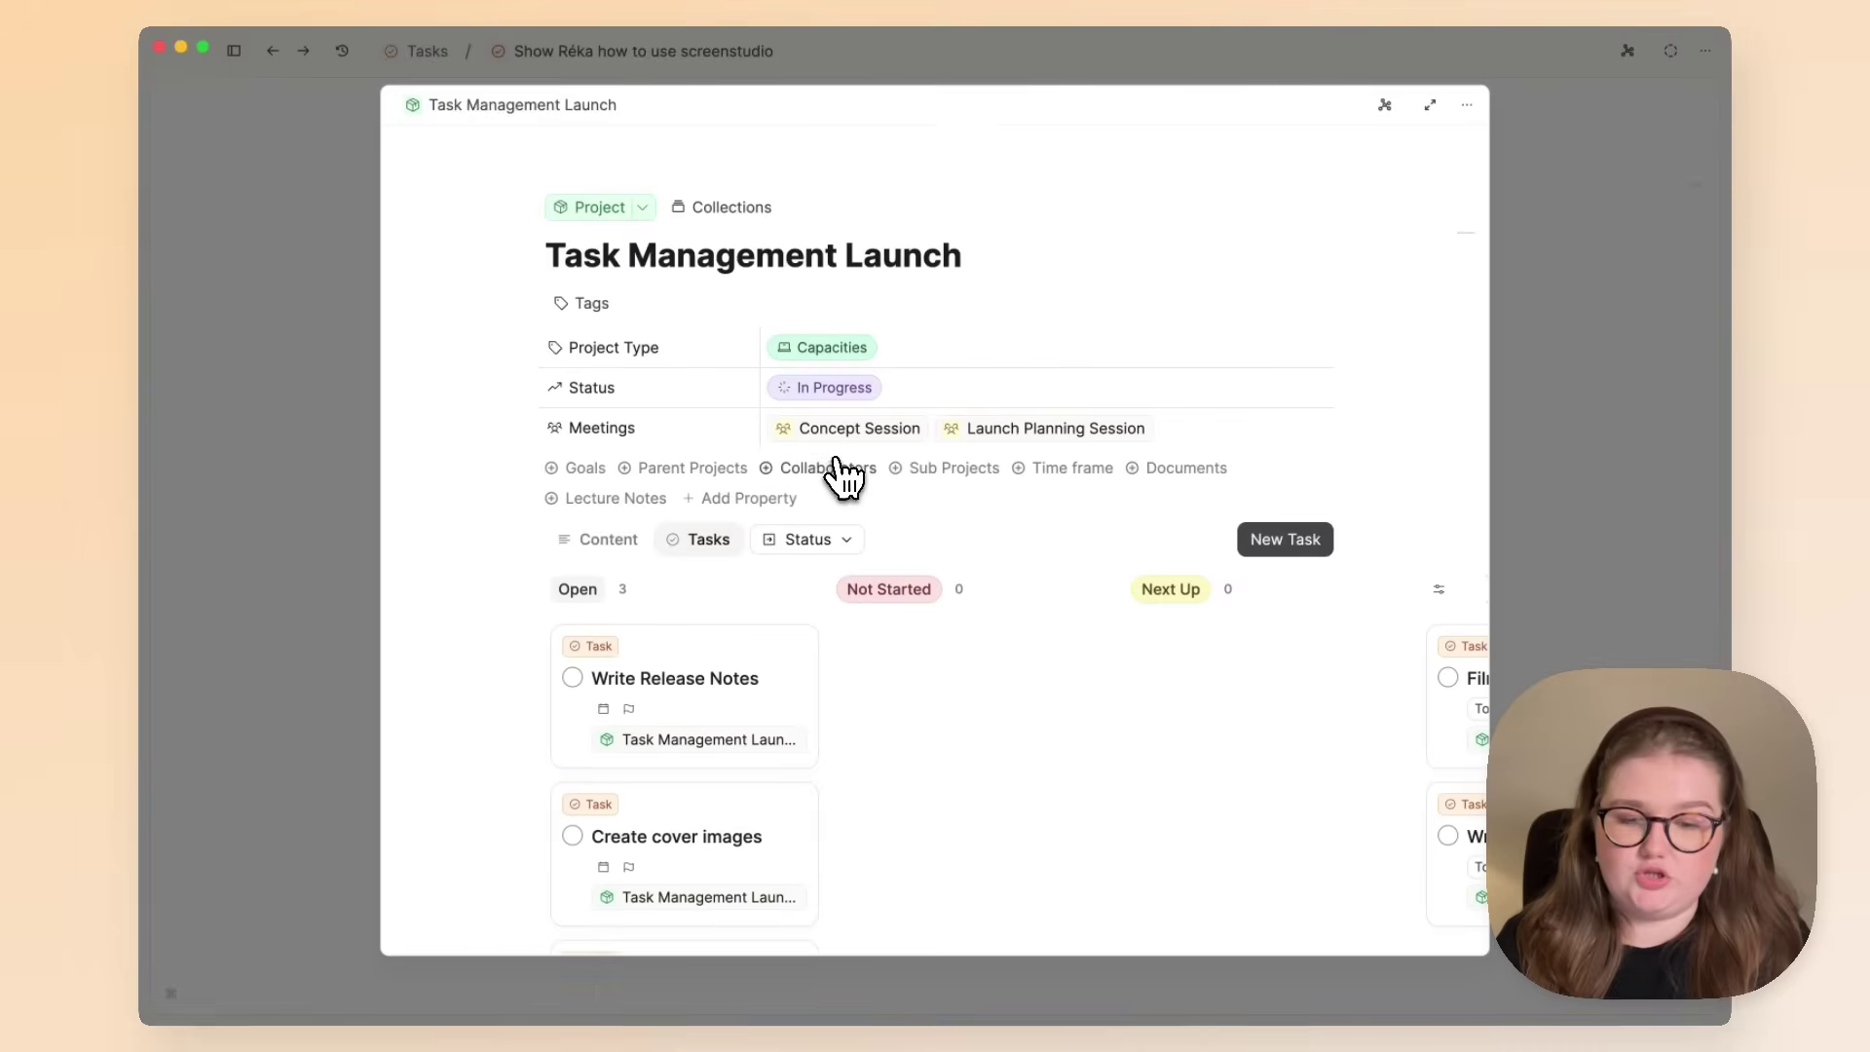
{"action": "left_click", "coordinate": [614, 541]}
{"action": "scroll", "coordinate": [922, 543], "scroll_direction": "down", "scroll_amount": 3}
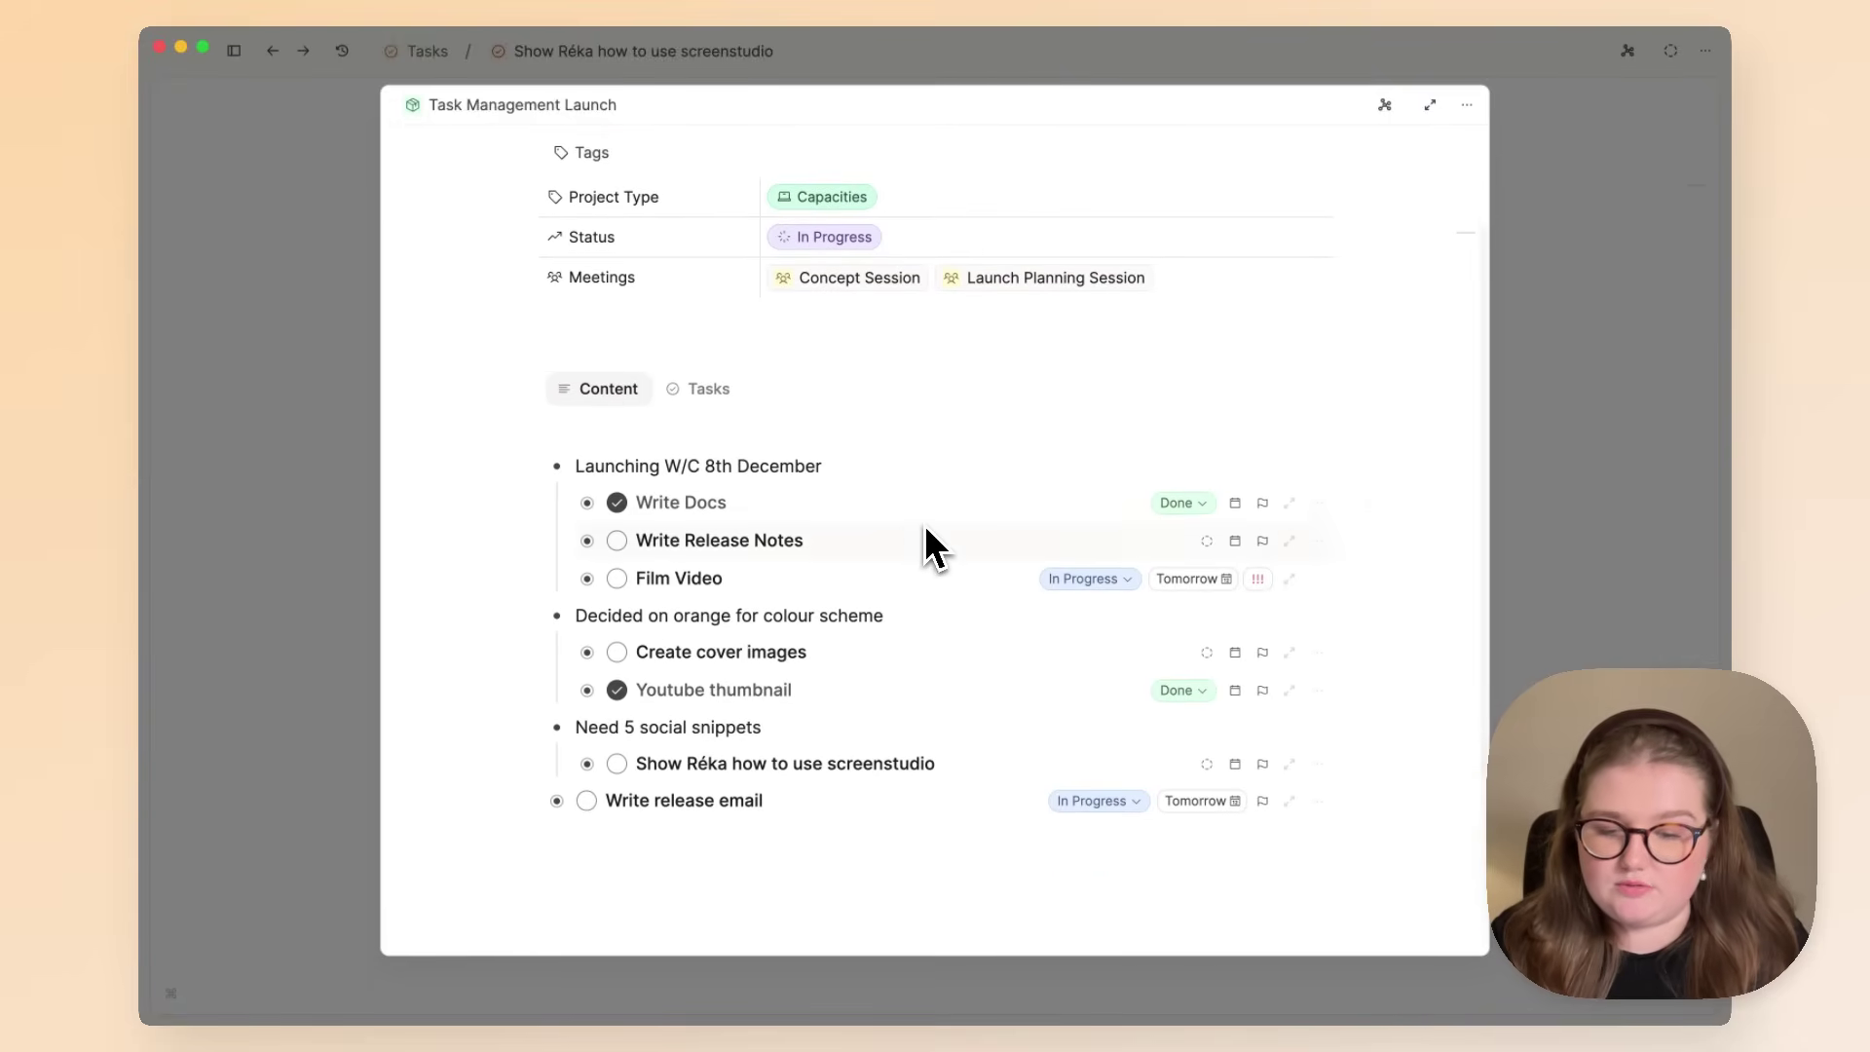
{"action": "scroll", "coordinate": [717, 760], "scroll_direction": "down", "scroll_amount": 1}
{"action": "scroll", "coordinate": [746, 694], "scroll_direction": "up", "scroll_amount": 4}
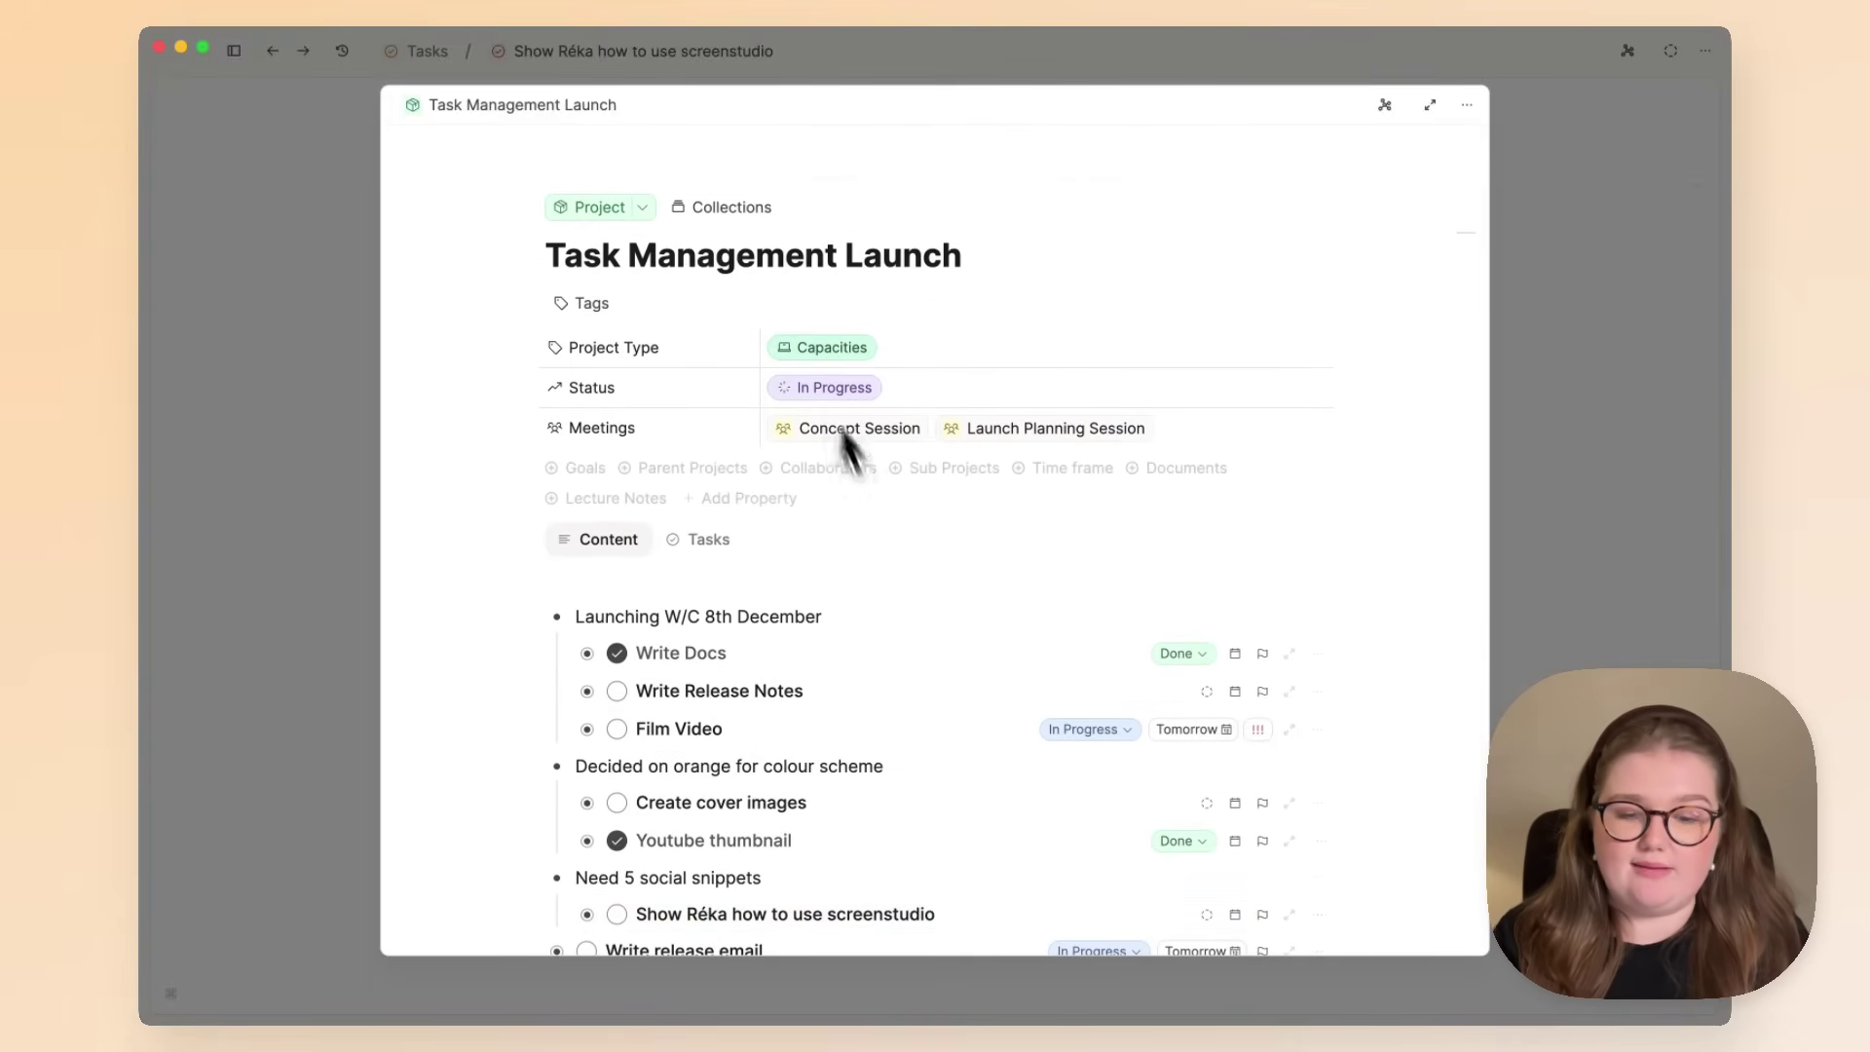
{"action": "left_click", "coordinate": [403, 436]}
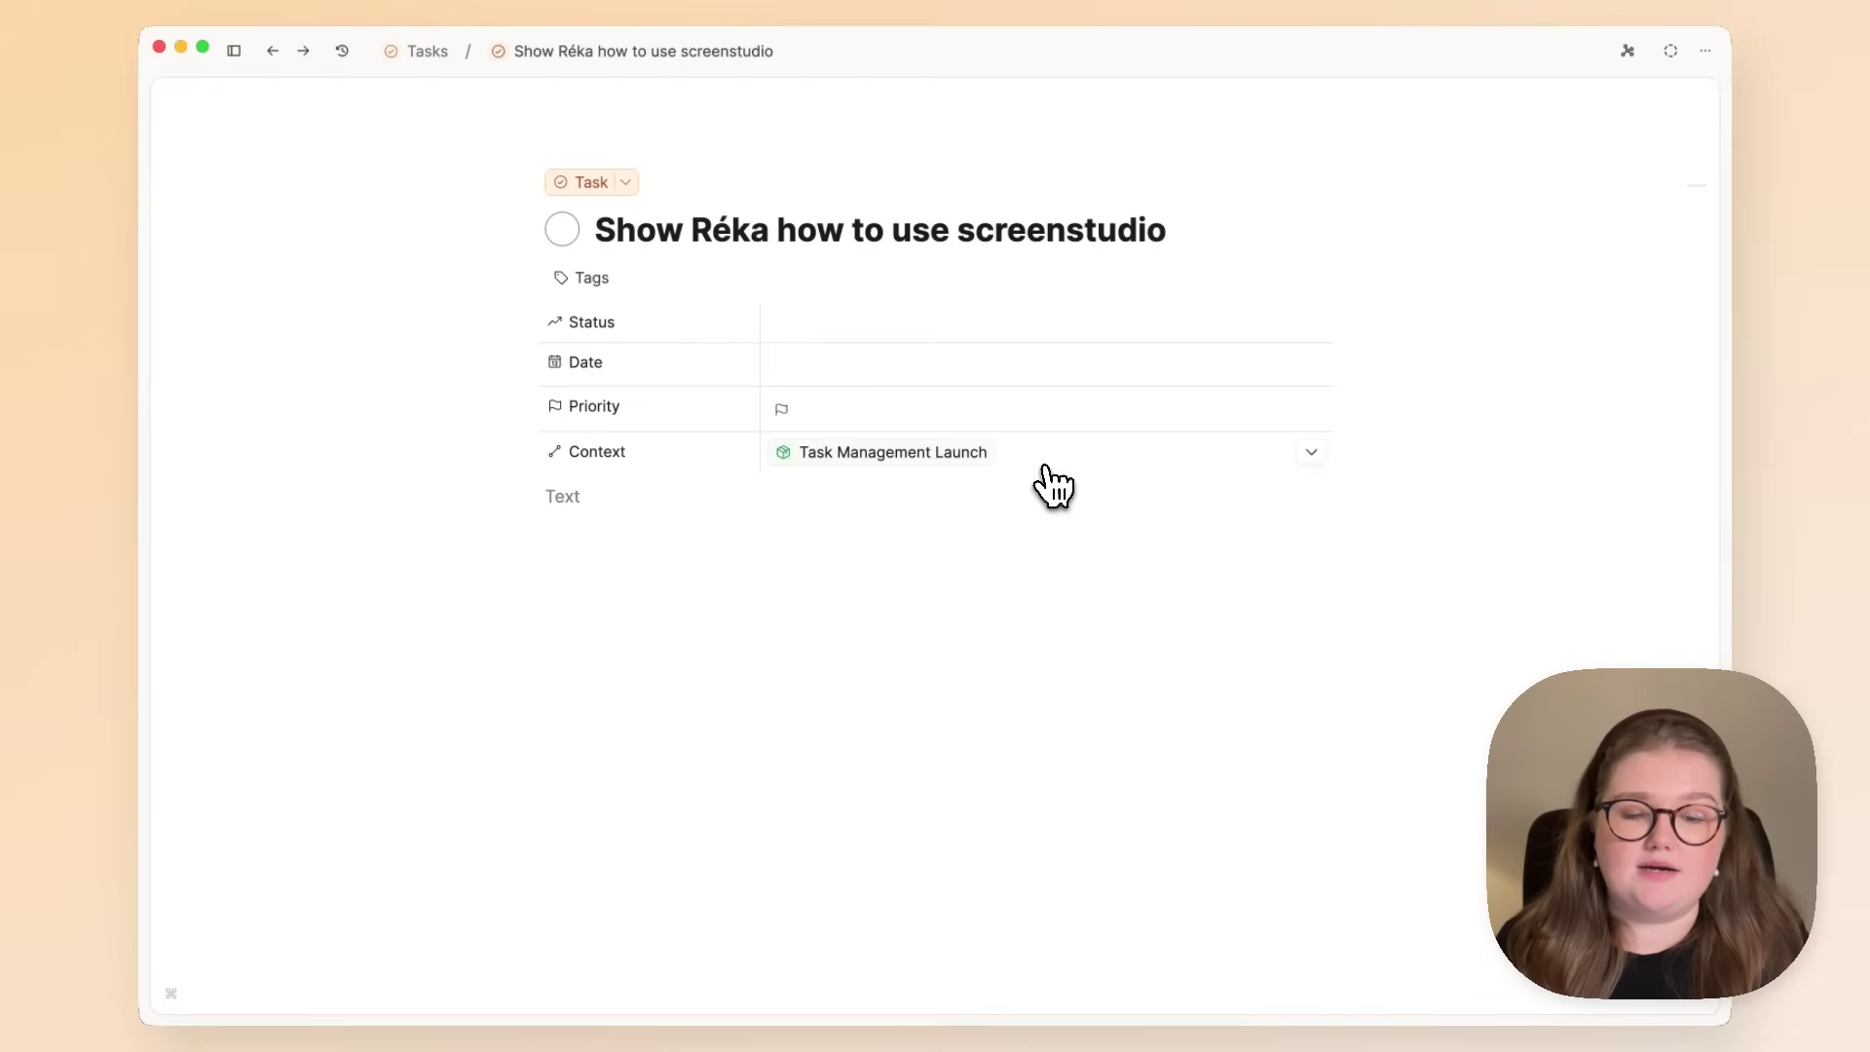
{"action": "left_click", "coordinate": [870, 454]}
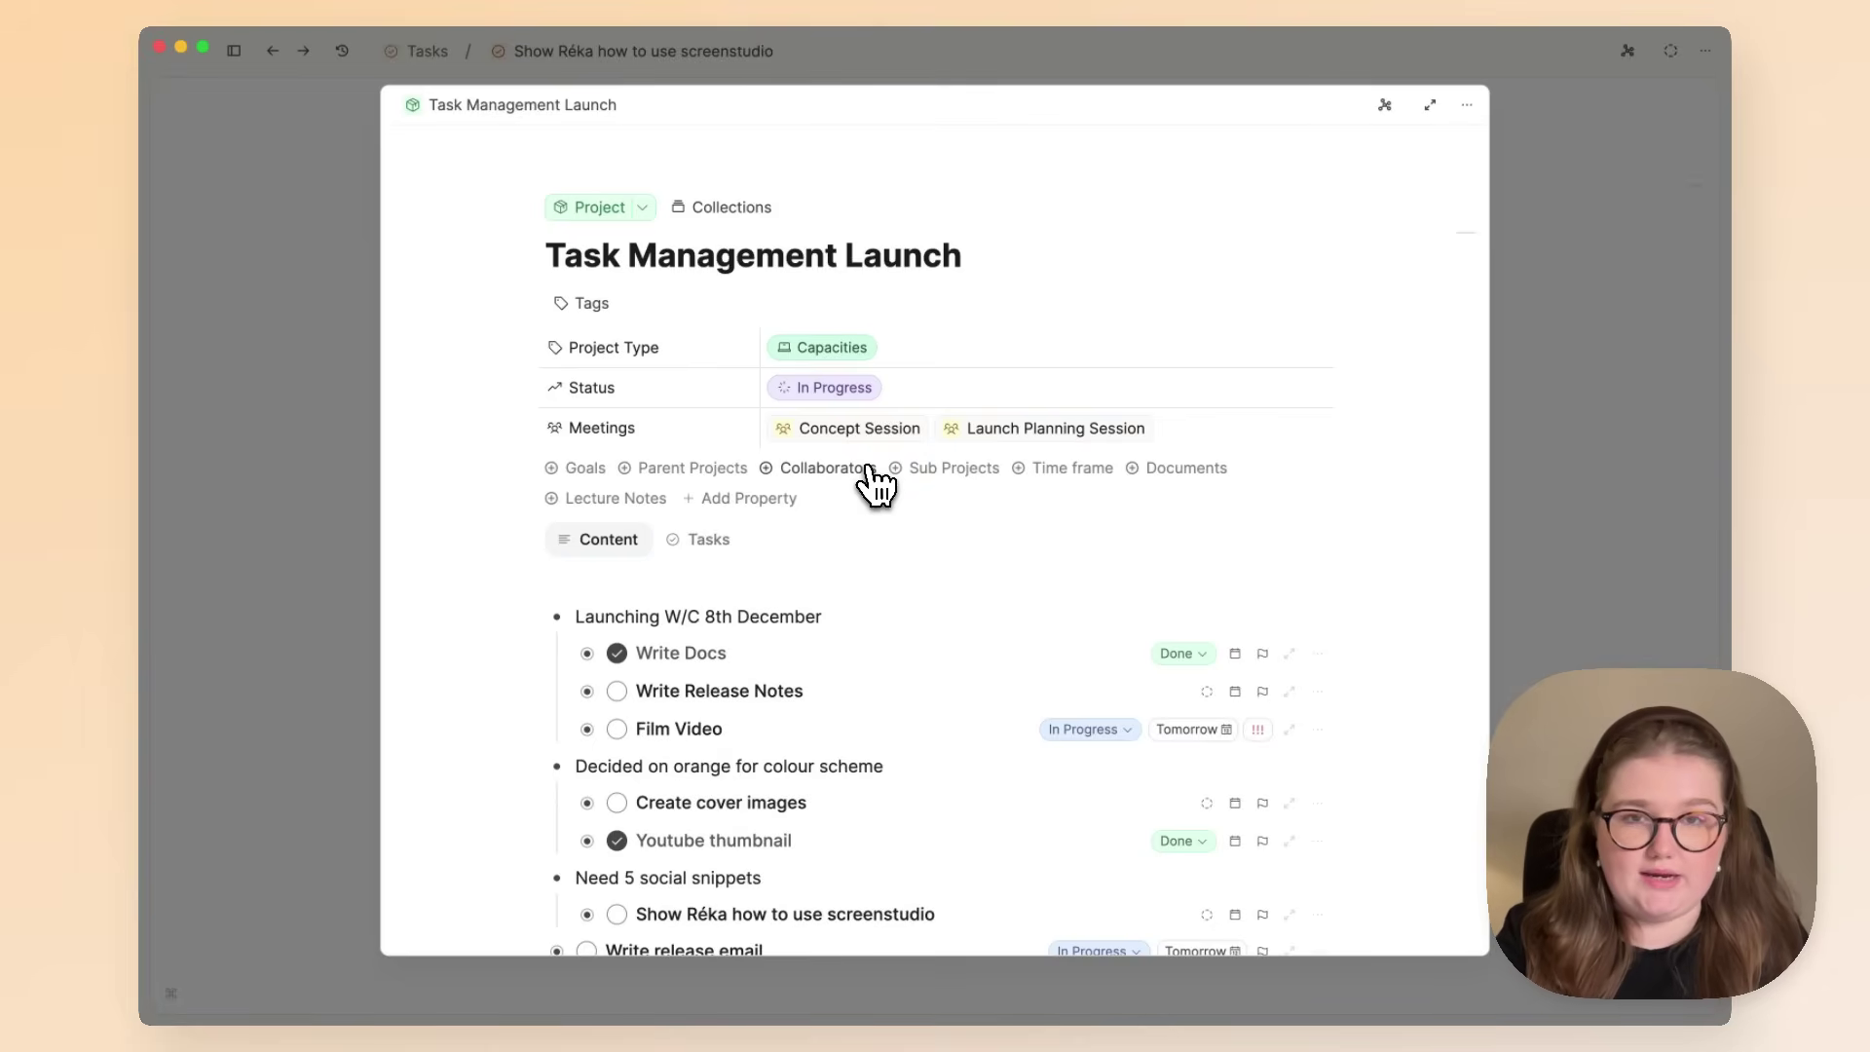
{"action": "key", "text": "Escape"}
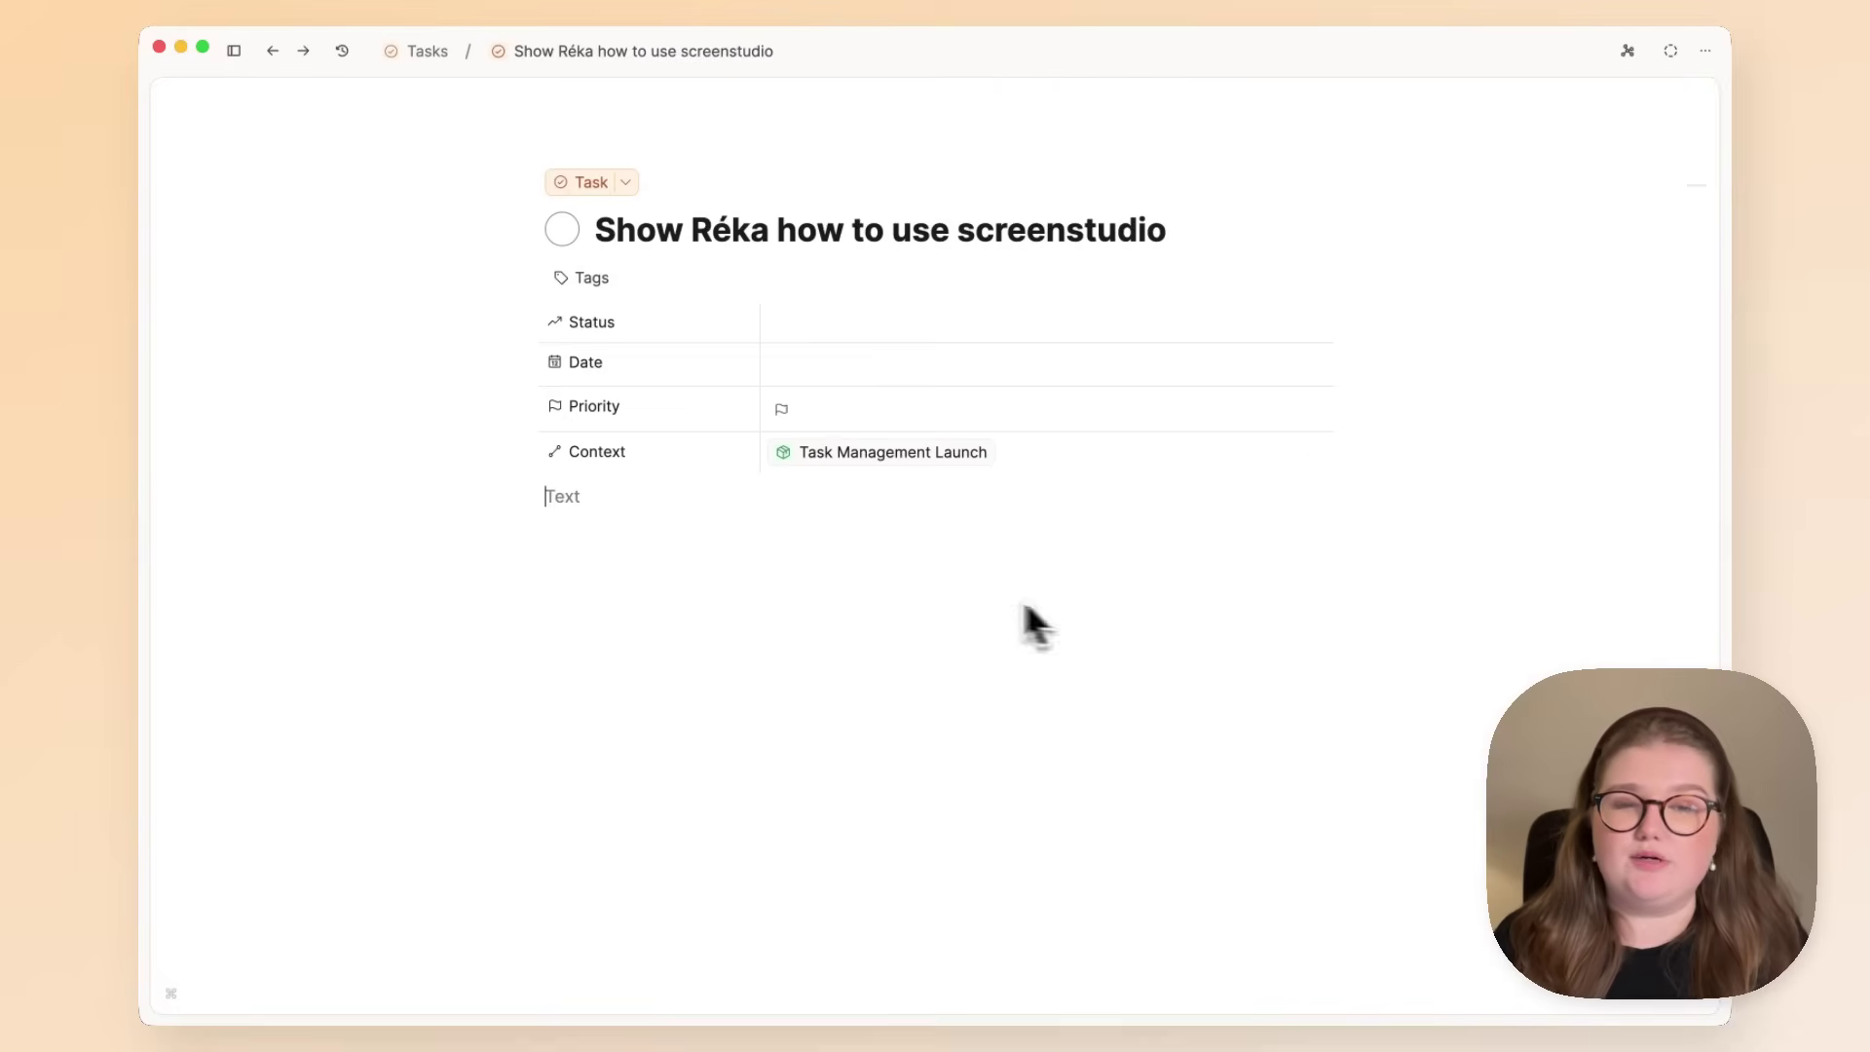
Add the colleague as the screenstudio task's context and open their person page.
{"action": "left_click", "coordinate": [1062, 464]}
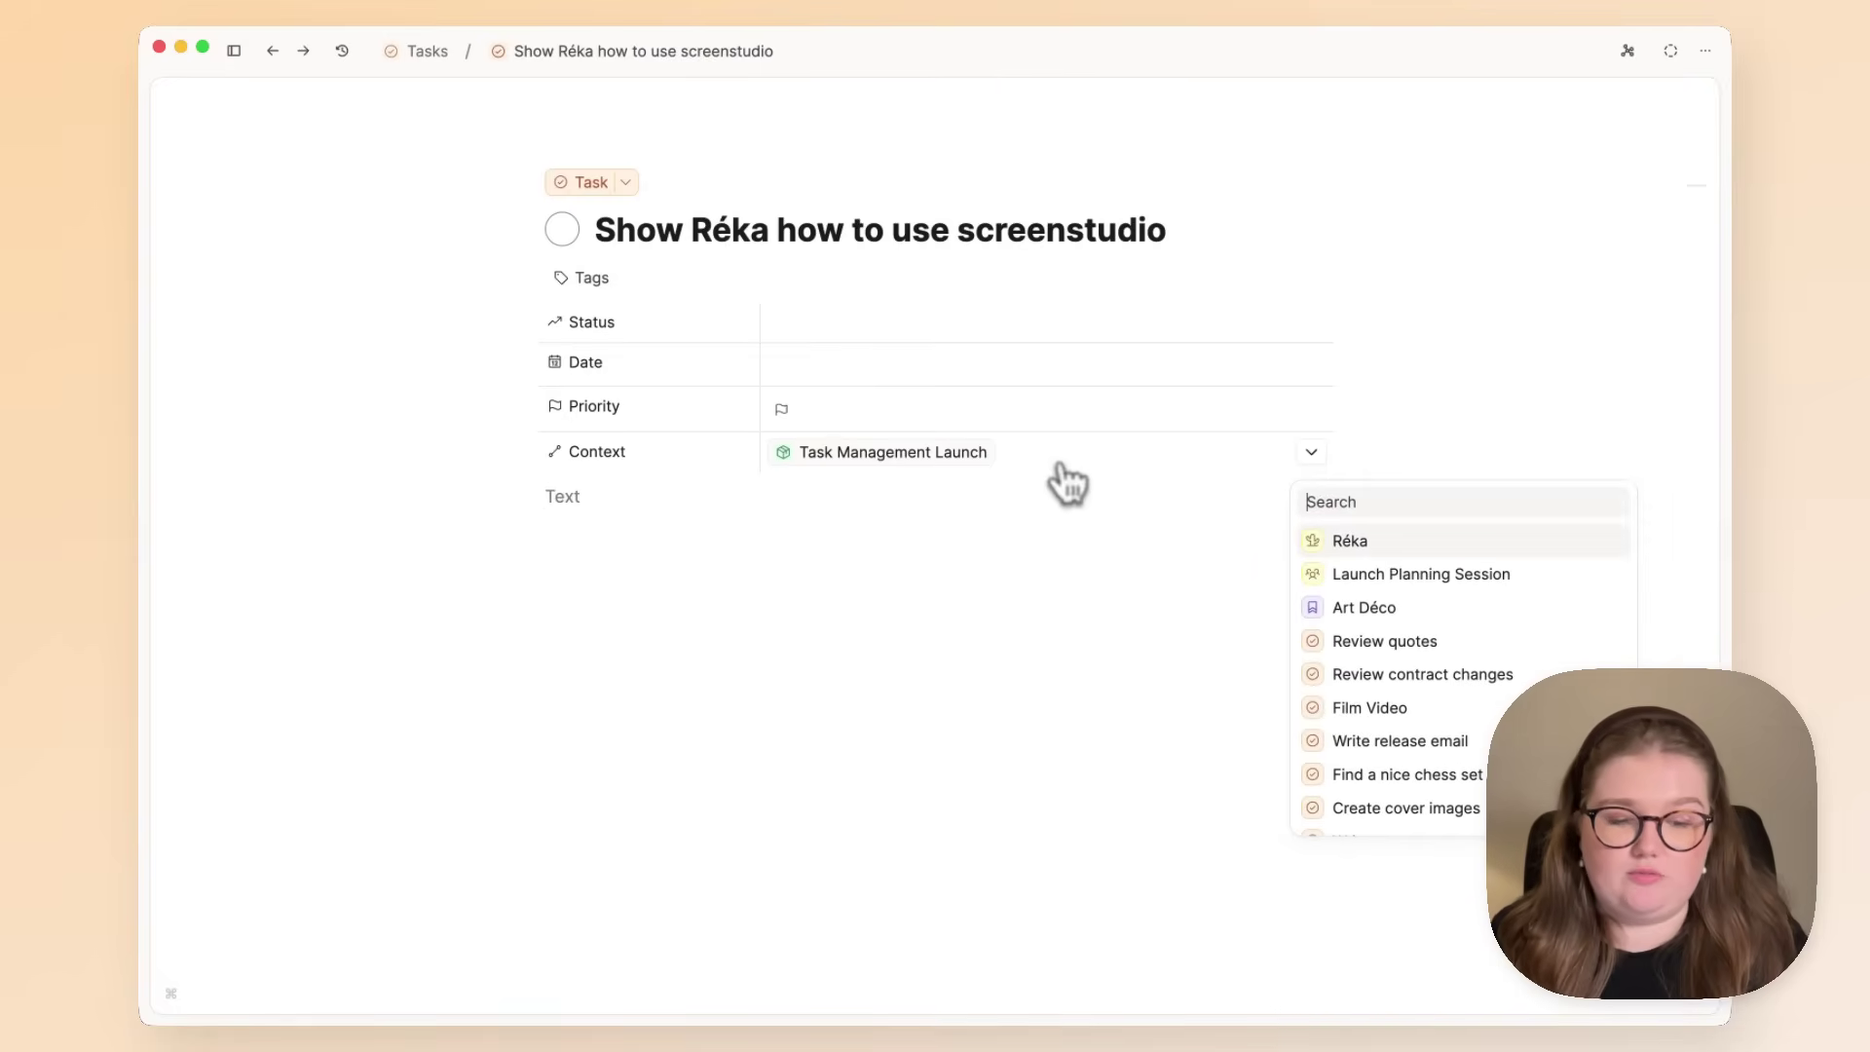
{"action": "left_click", "coordinate": [1422, 544]}
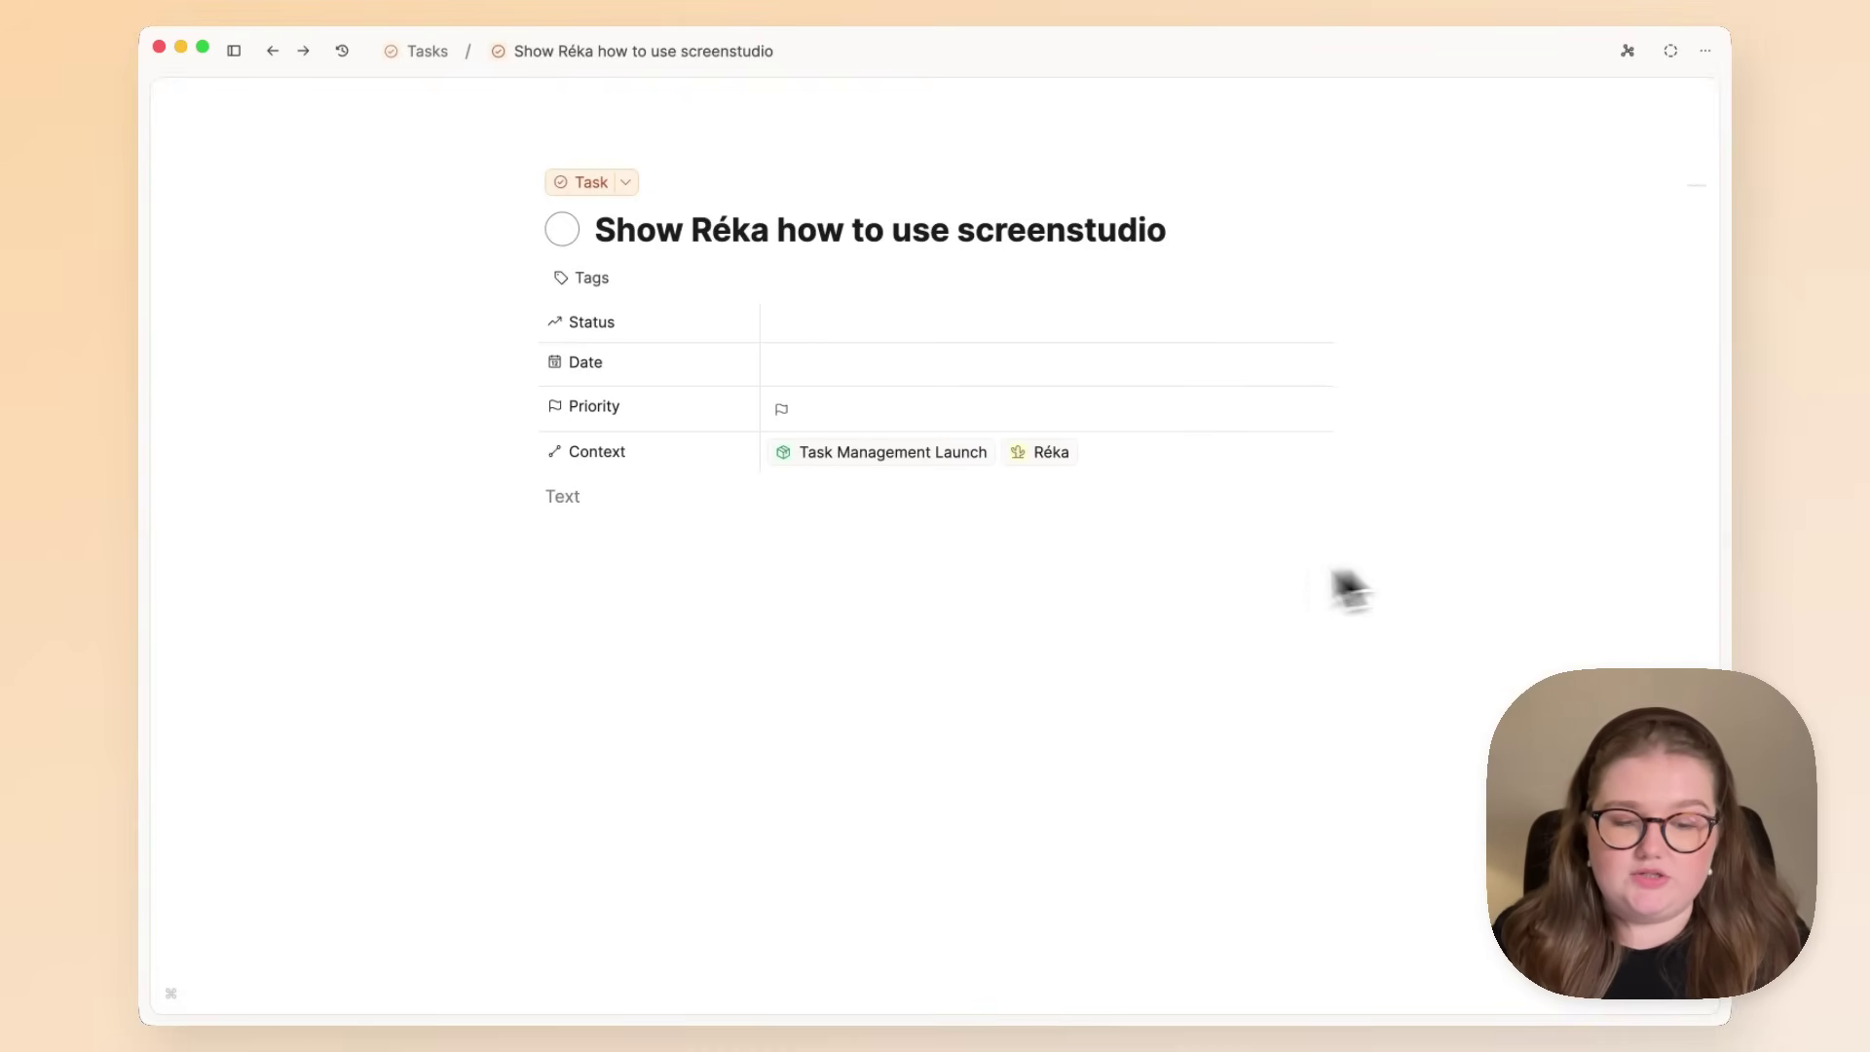
{"action": "left_click", "coordinate": [1040, 454]}
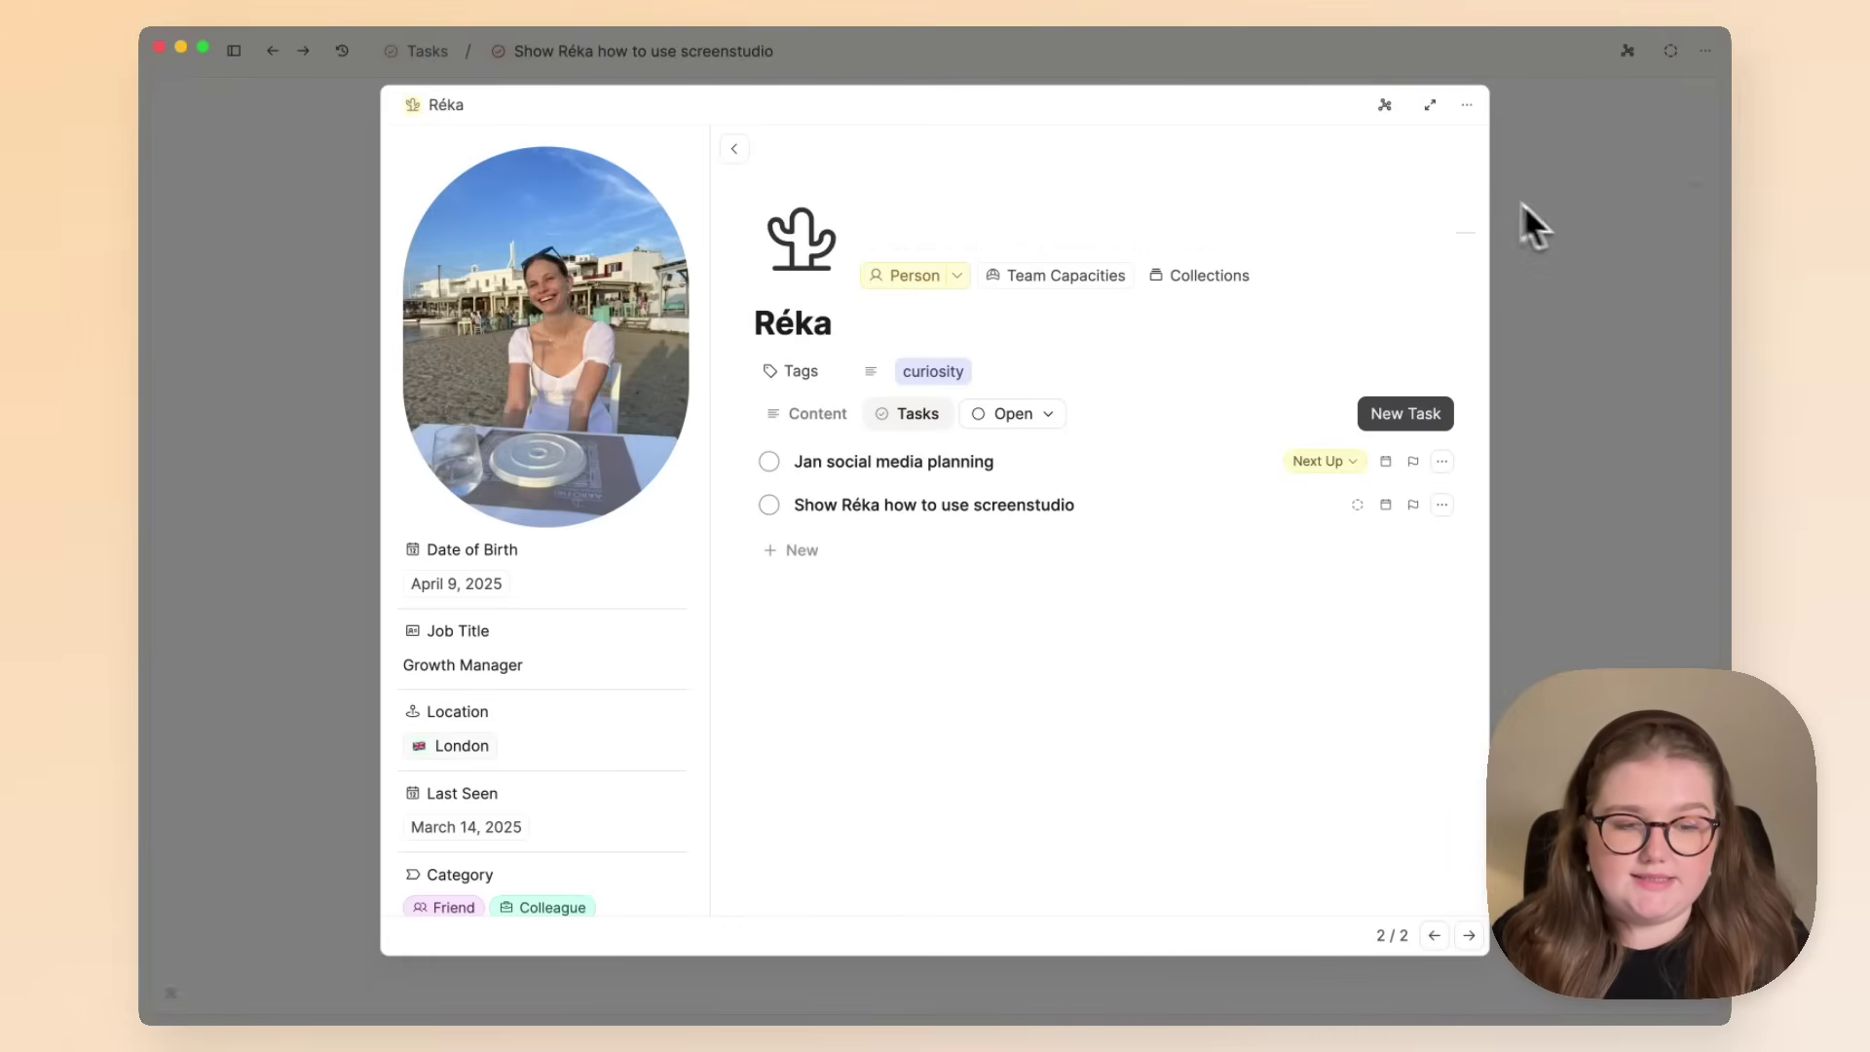
{"action": "left_click", "coordinate": [1430, 106]}
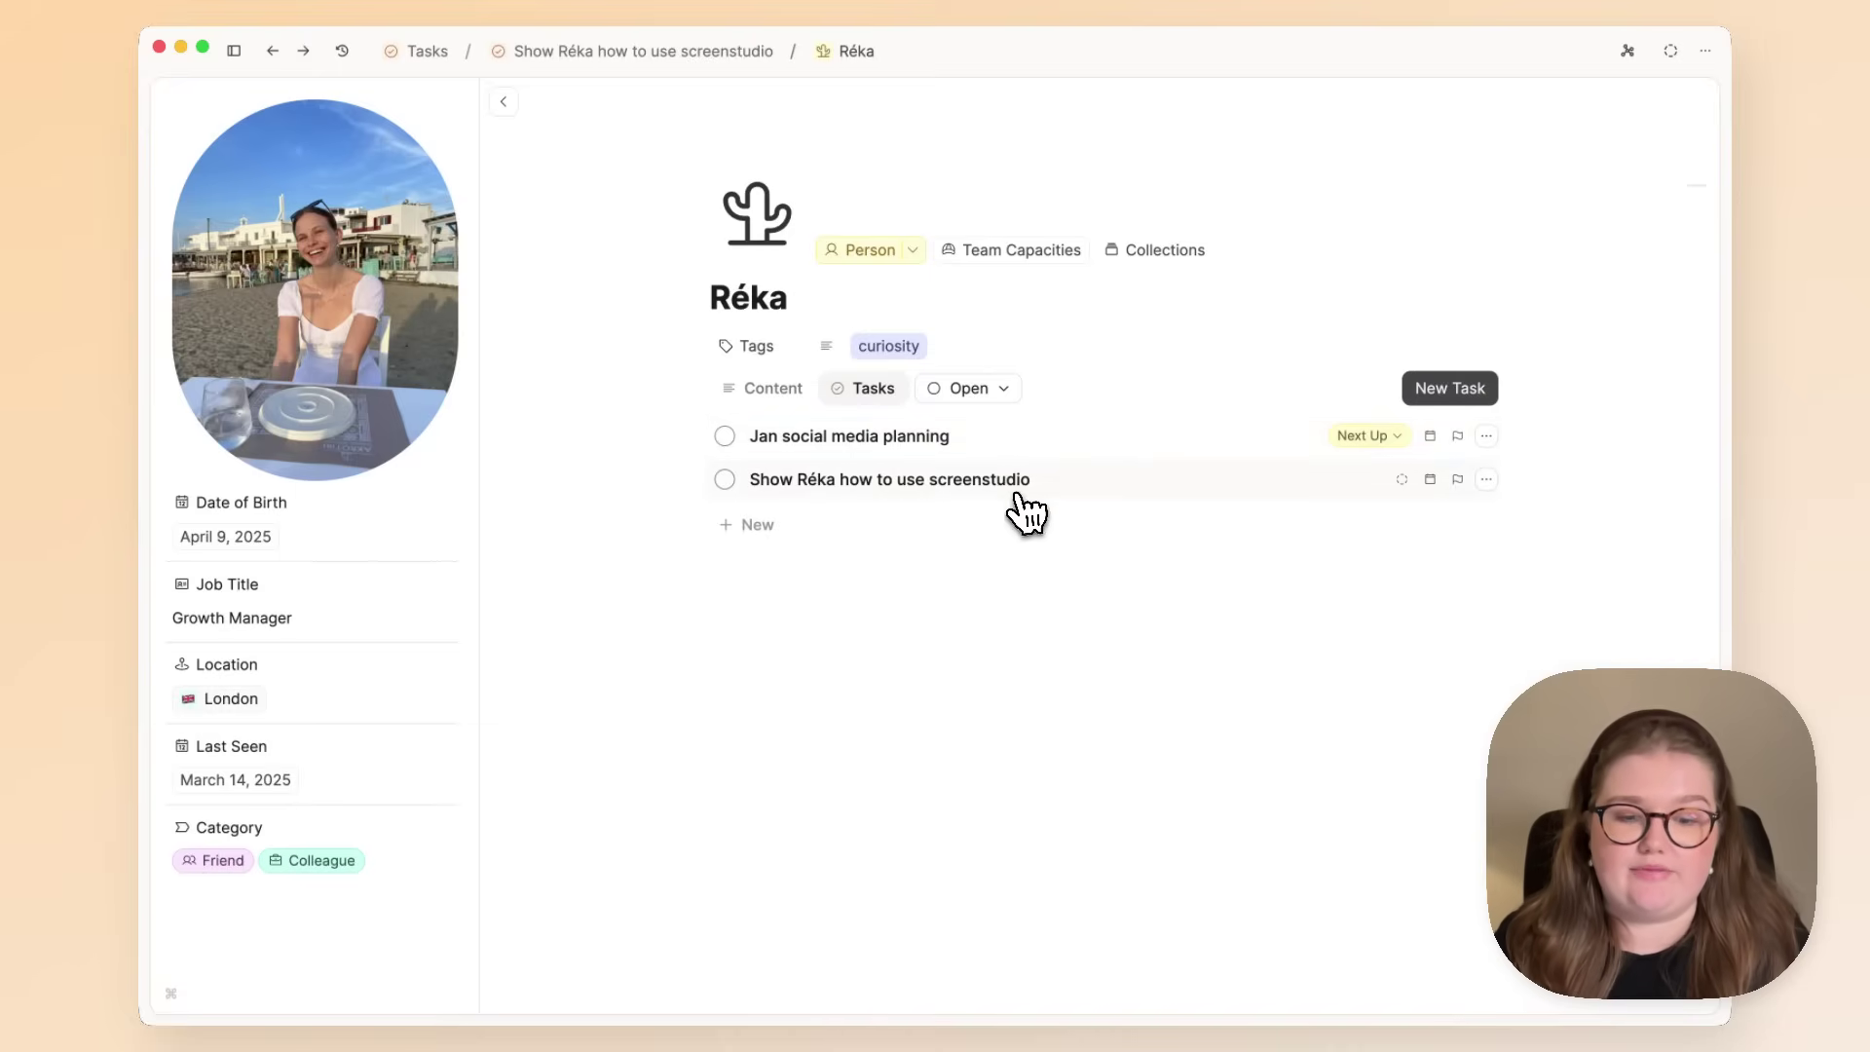
Schedule the screenstudio task for tomorrow with high priority.
{"action": "left_click", "coordinate": [1426, 482]}
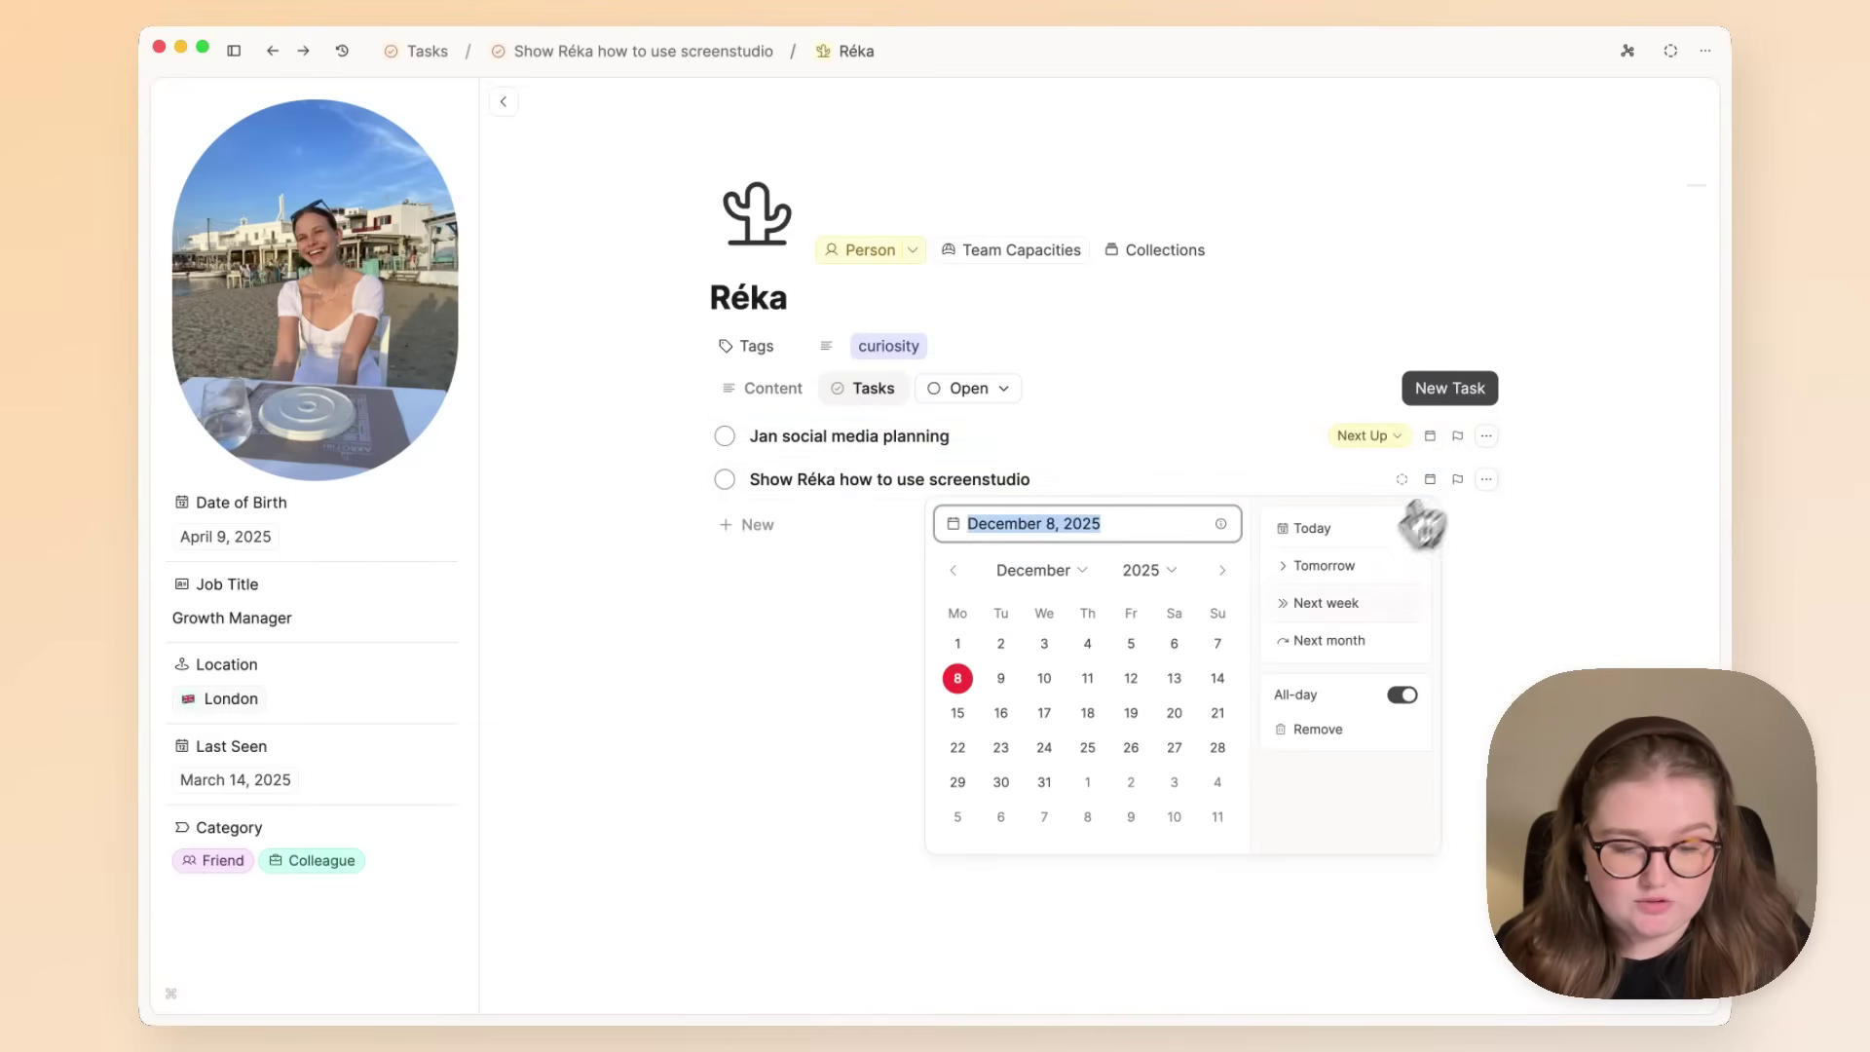
{"action": "left_click", "coordinate": [1529, 581]}
{"action": "left_click", "coordinate": [1458, 479]}
{"action": "left_click", "coordinate": [1458, 478]}
{"action": "left_click", "coordinate": [1457, 478]}
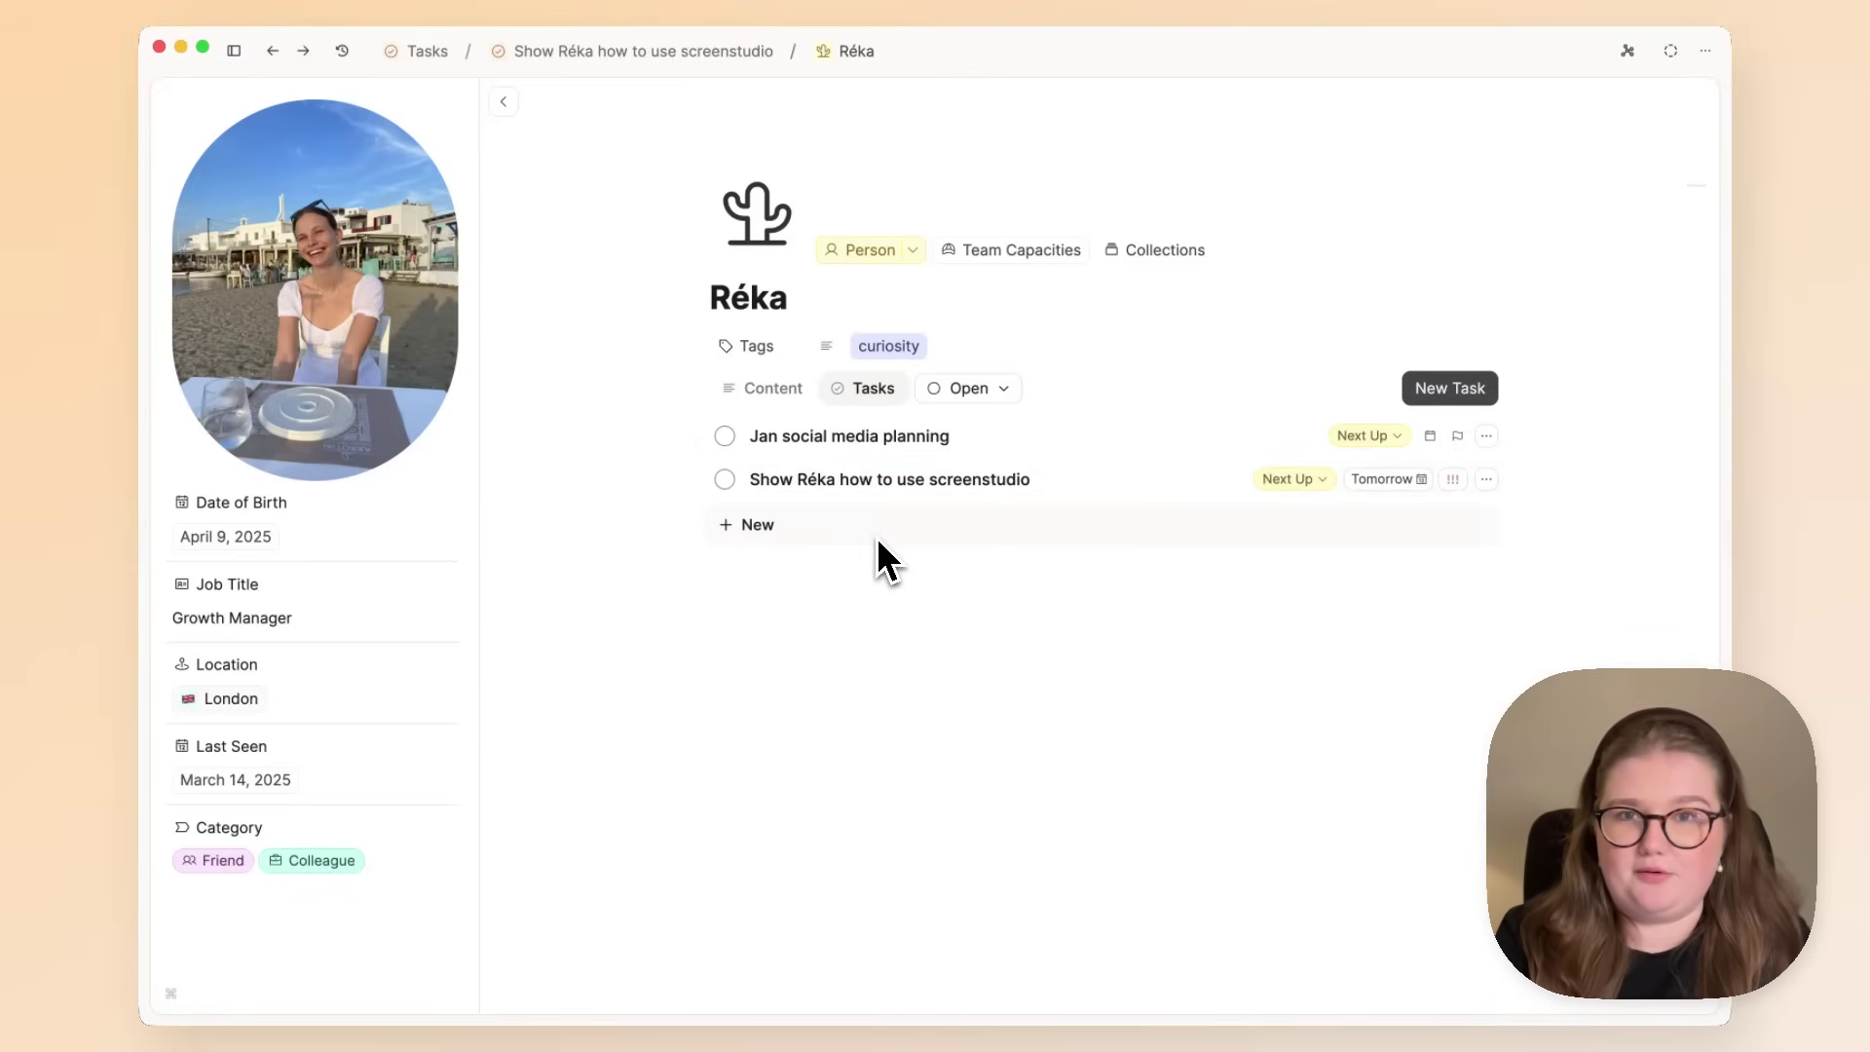
Open the task's Task Management Launch project and review its open tasks list.
{"action": "left_click", "coordinate": [887, 435]}
{"action": "left_click", "coordinate": [894, 475]}
{"action": "left_click", "coordinate": [708, 540]}
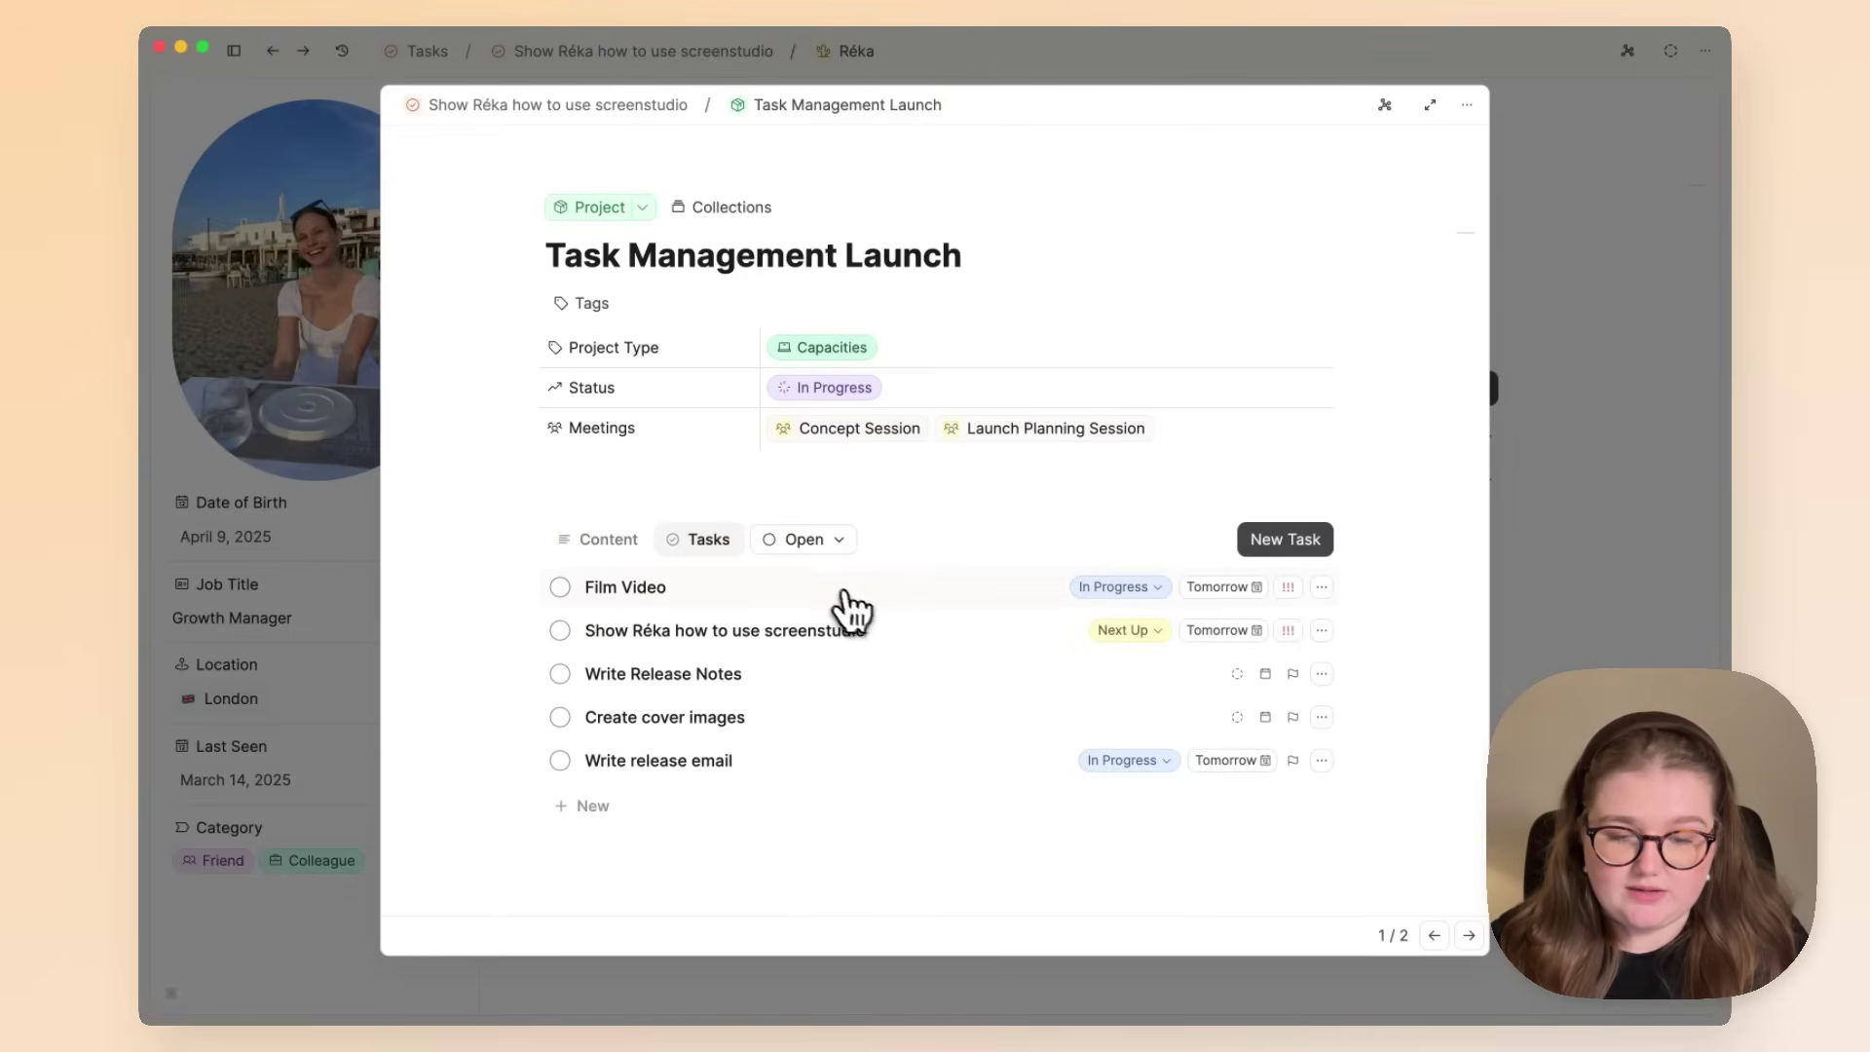
{"action": "scroll", "coordinate": [871, 619], "scroll_direction": "down", "scroll_amount": 1}
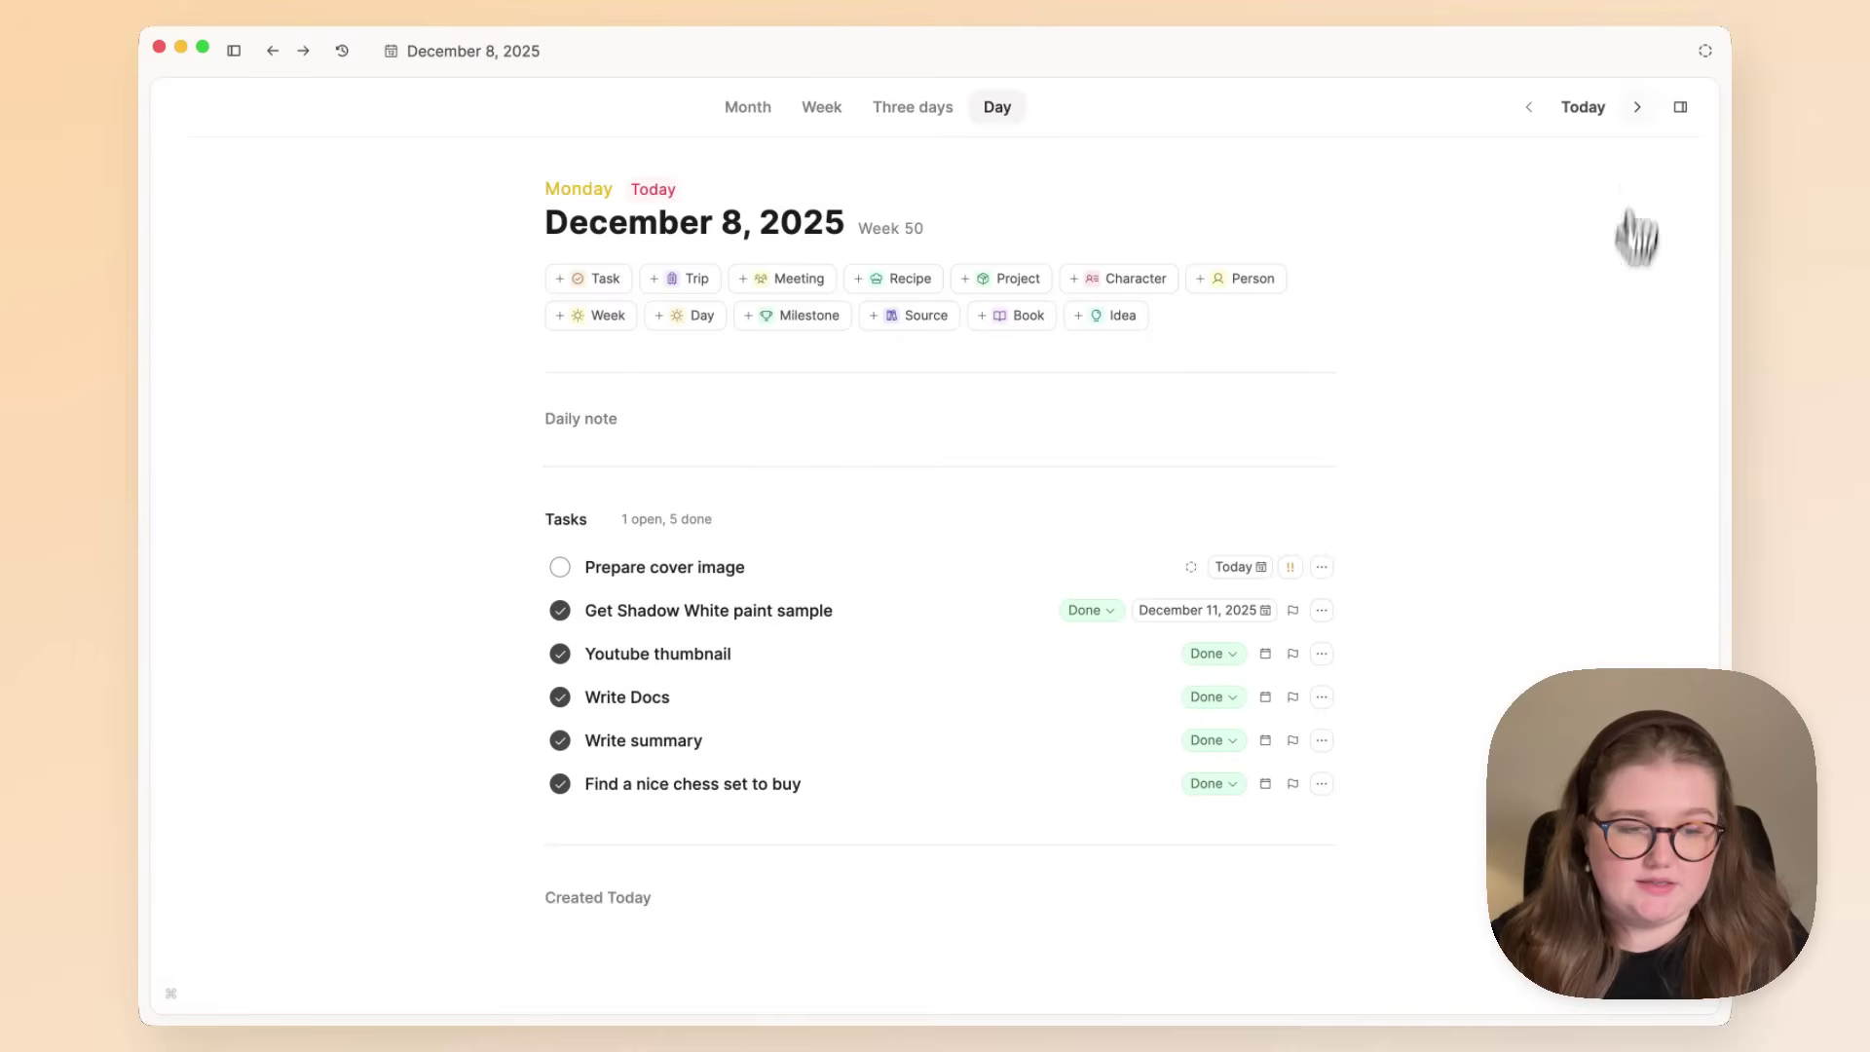
In the December 9 daily note, mark the screenstudio task Done, leaving Review contract changes first among four open tasks.
{"action": "left_click", "coordinate": [1637, 109]}
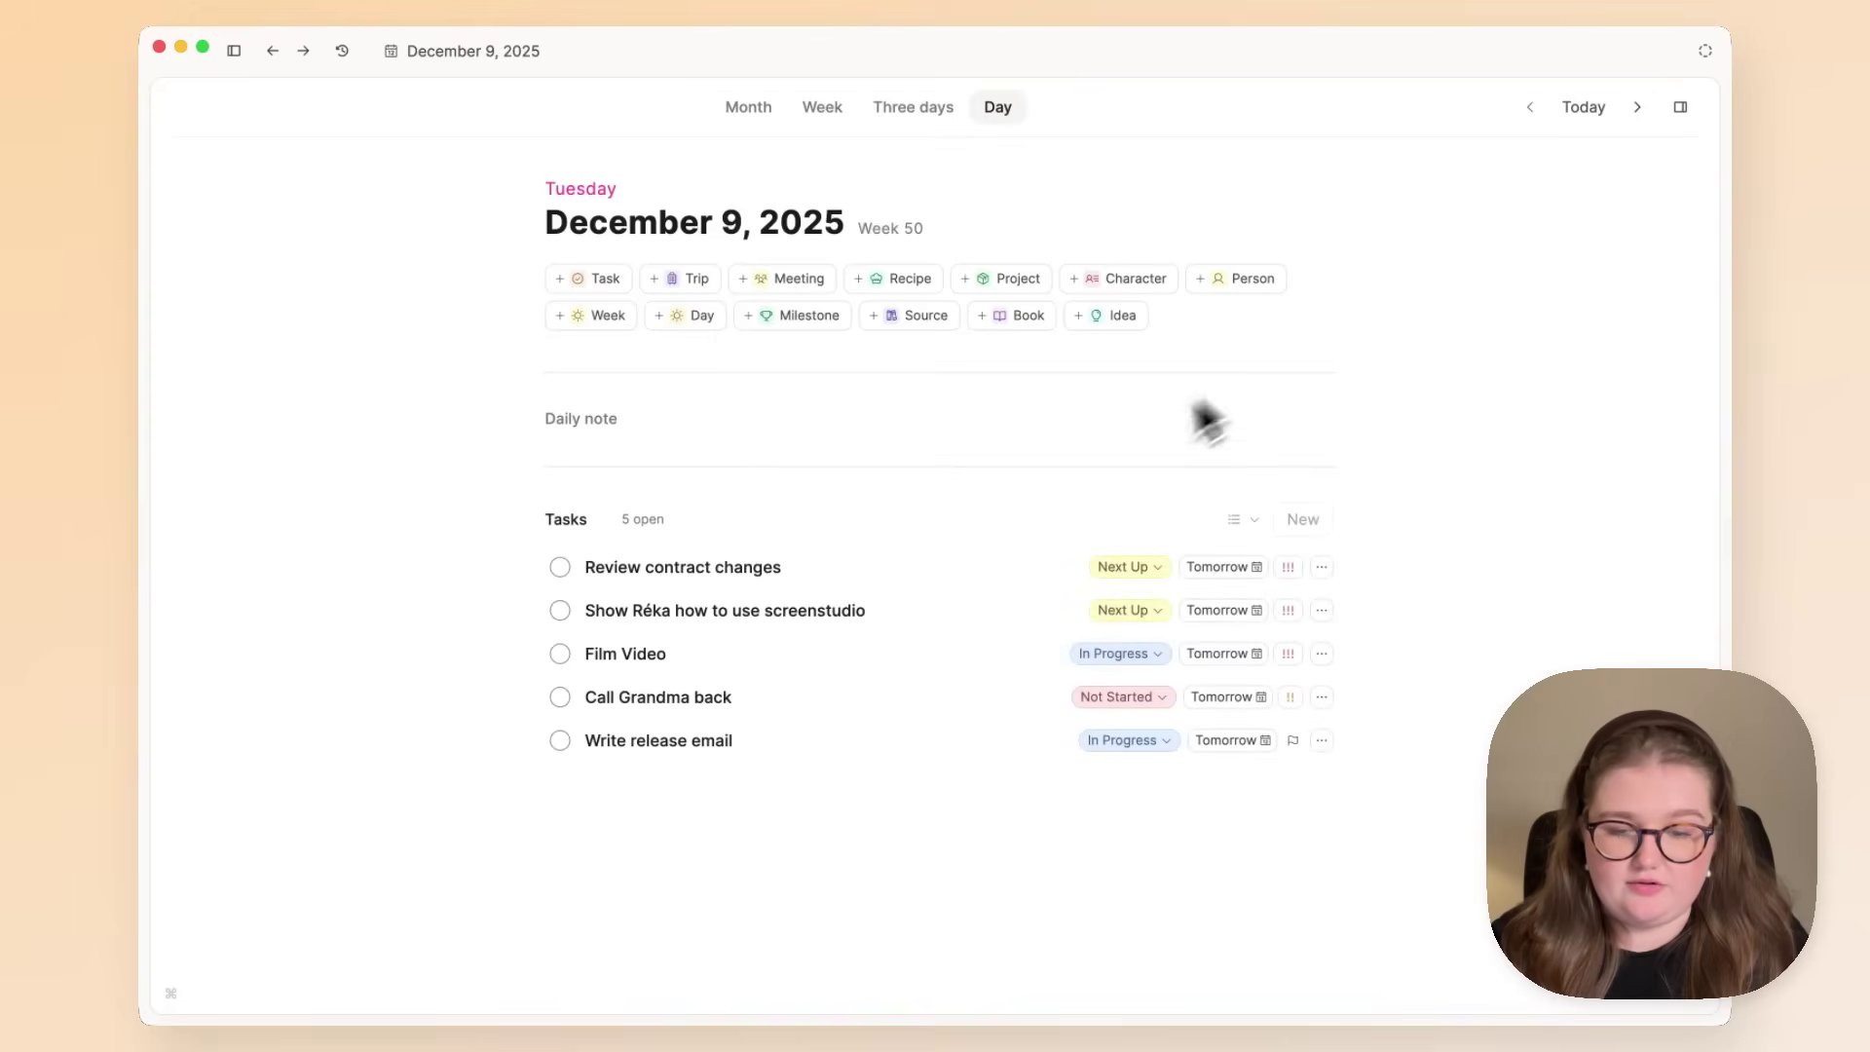
{"action": "scroll", "coordinate": [1149, 444], "scroll_direction": "down", "scroll_amount": 2}
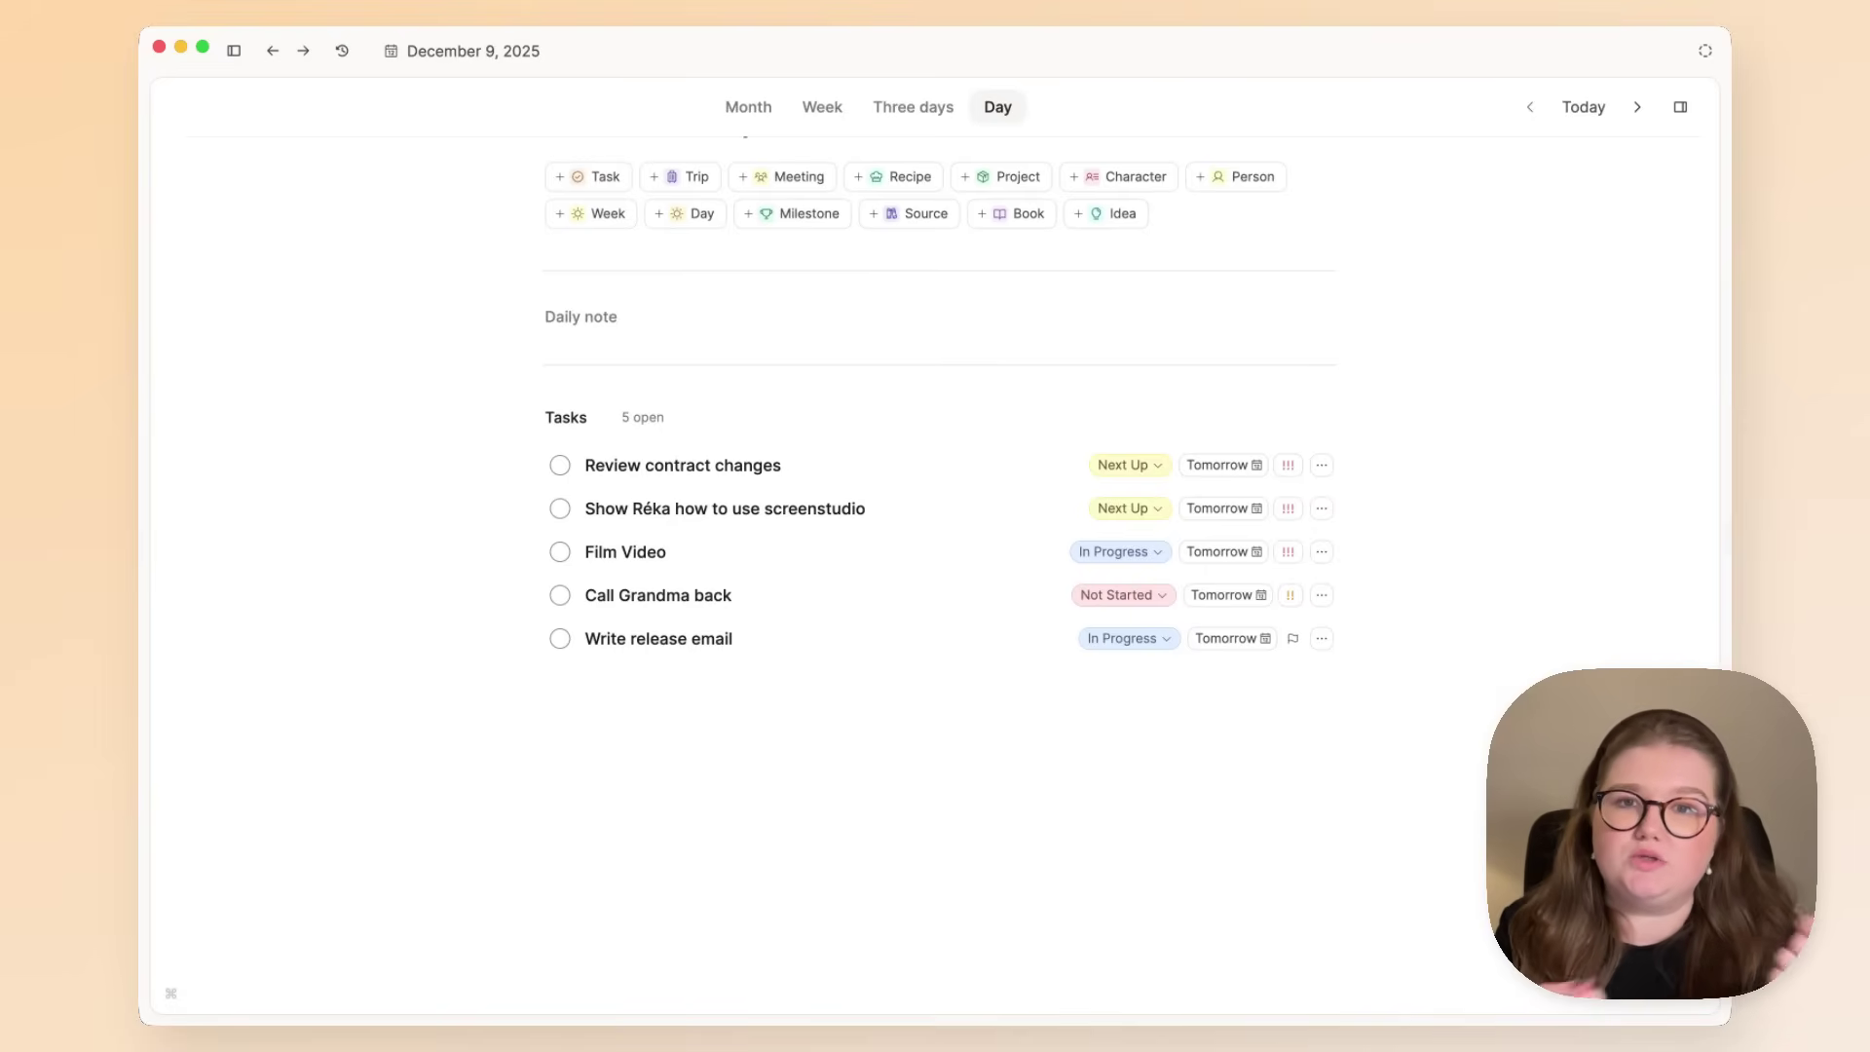
{"action": "left_click", "coordinate": [950, 509]}
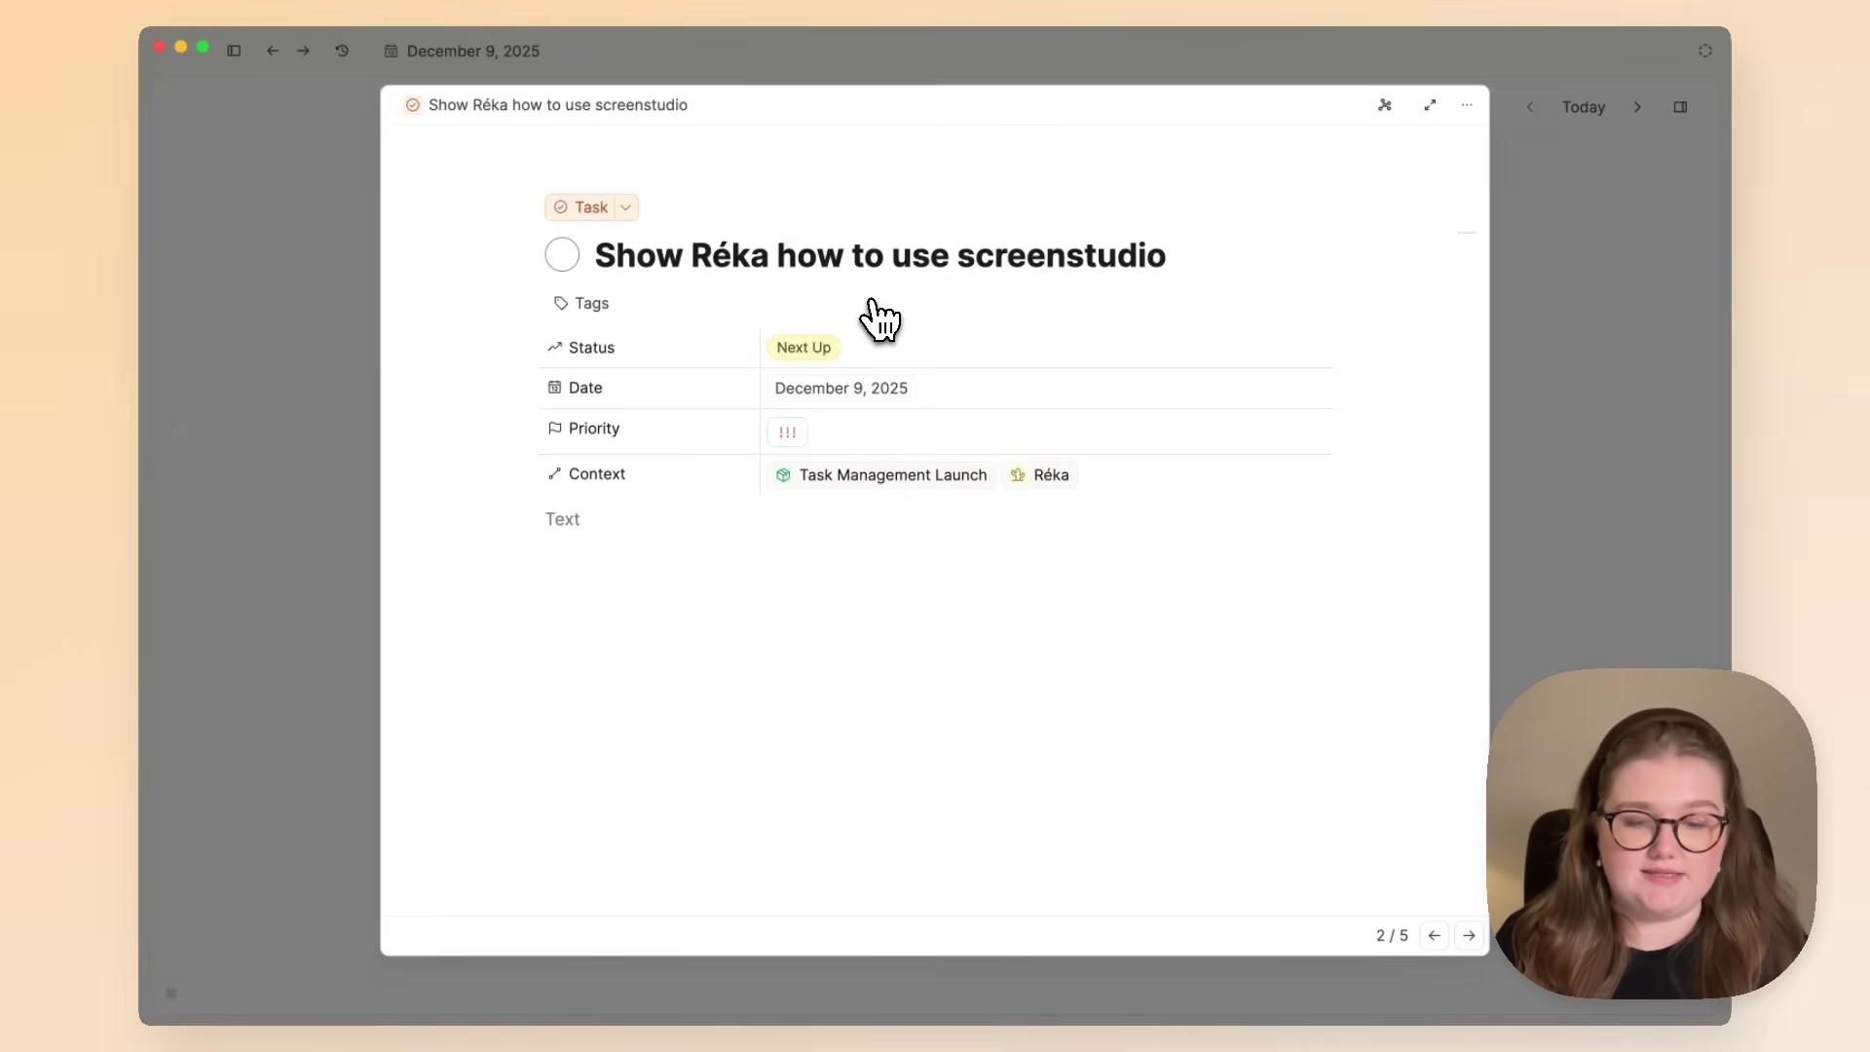
{"action": "left_click", "coordinate": [562, 257]}
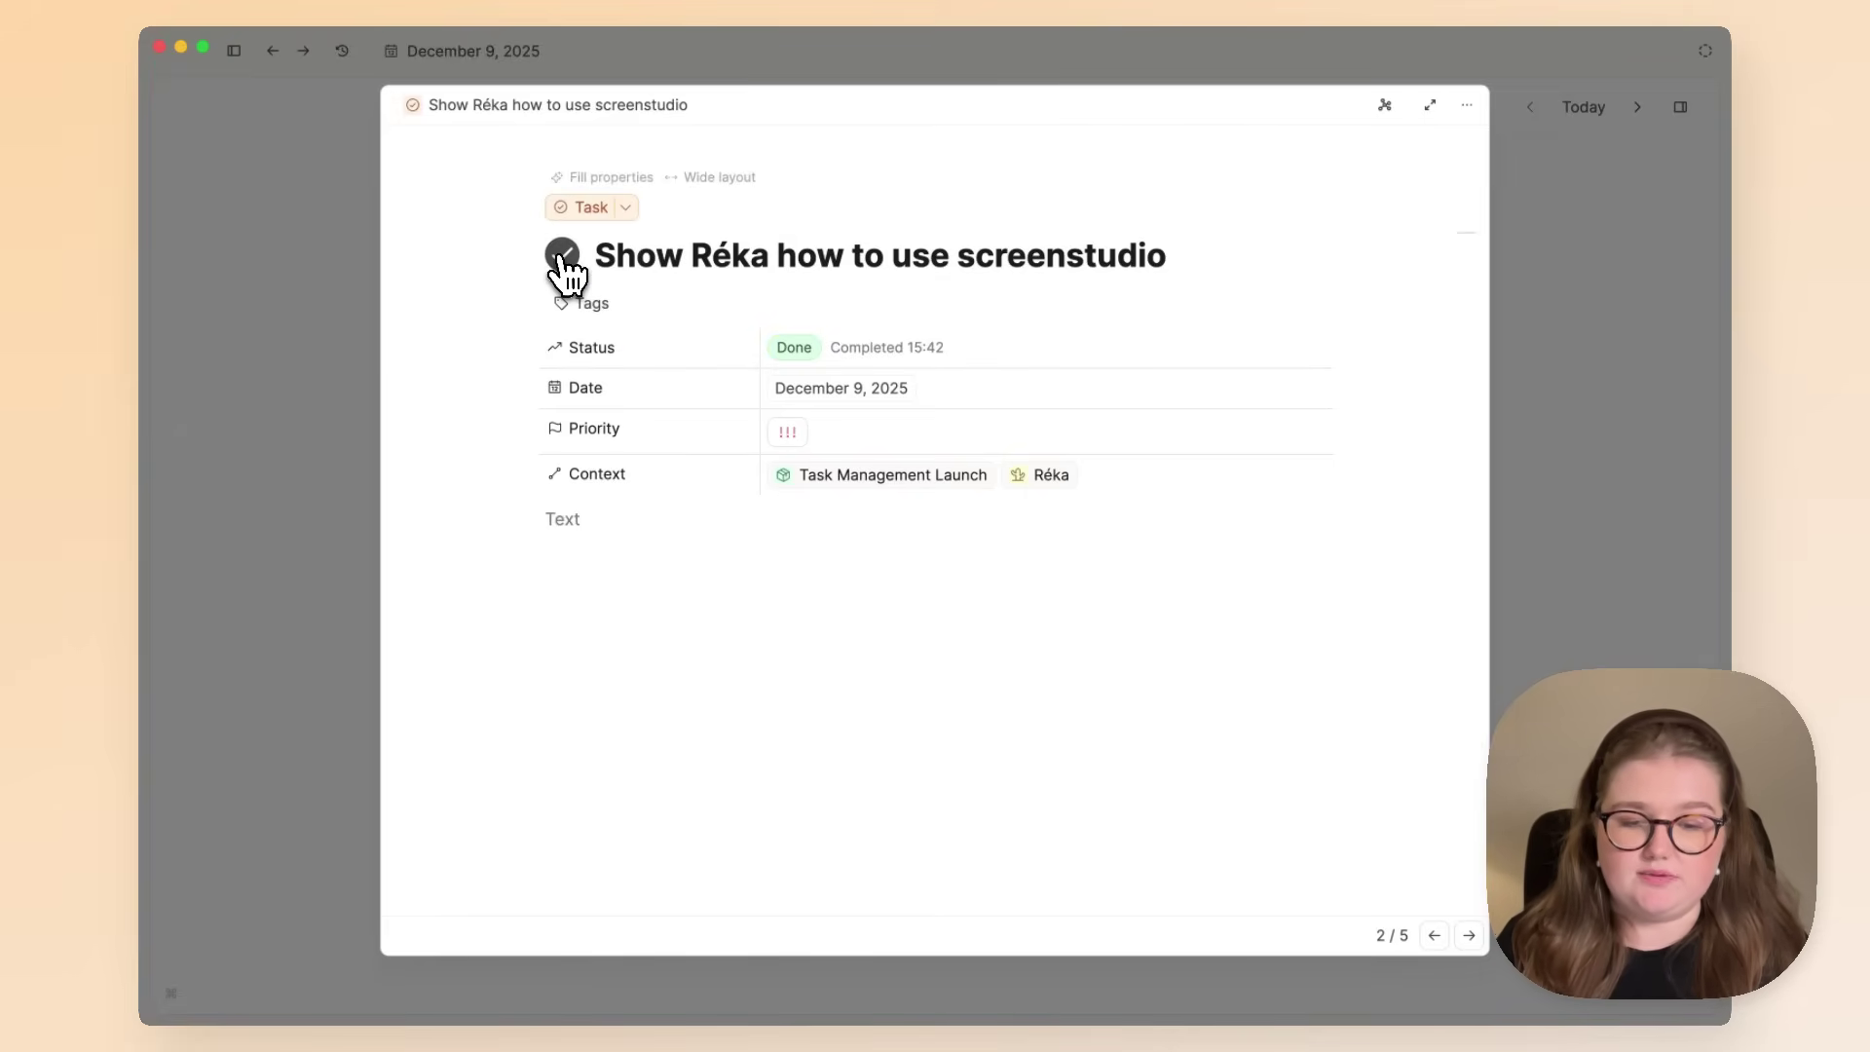
{"action": "left_click", "coordinate": [1550, 473]}
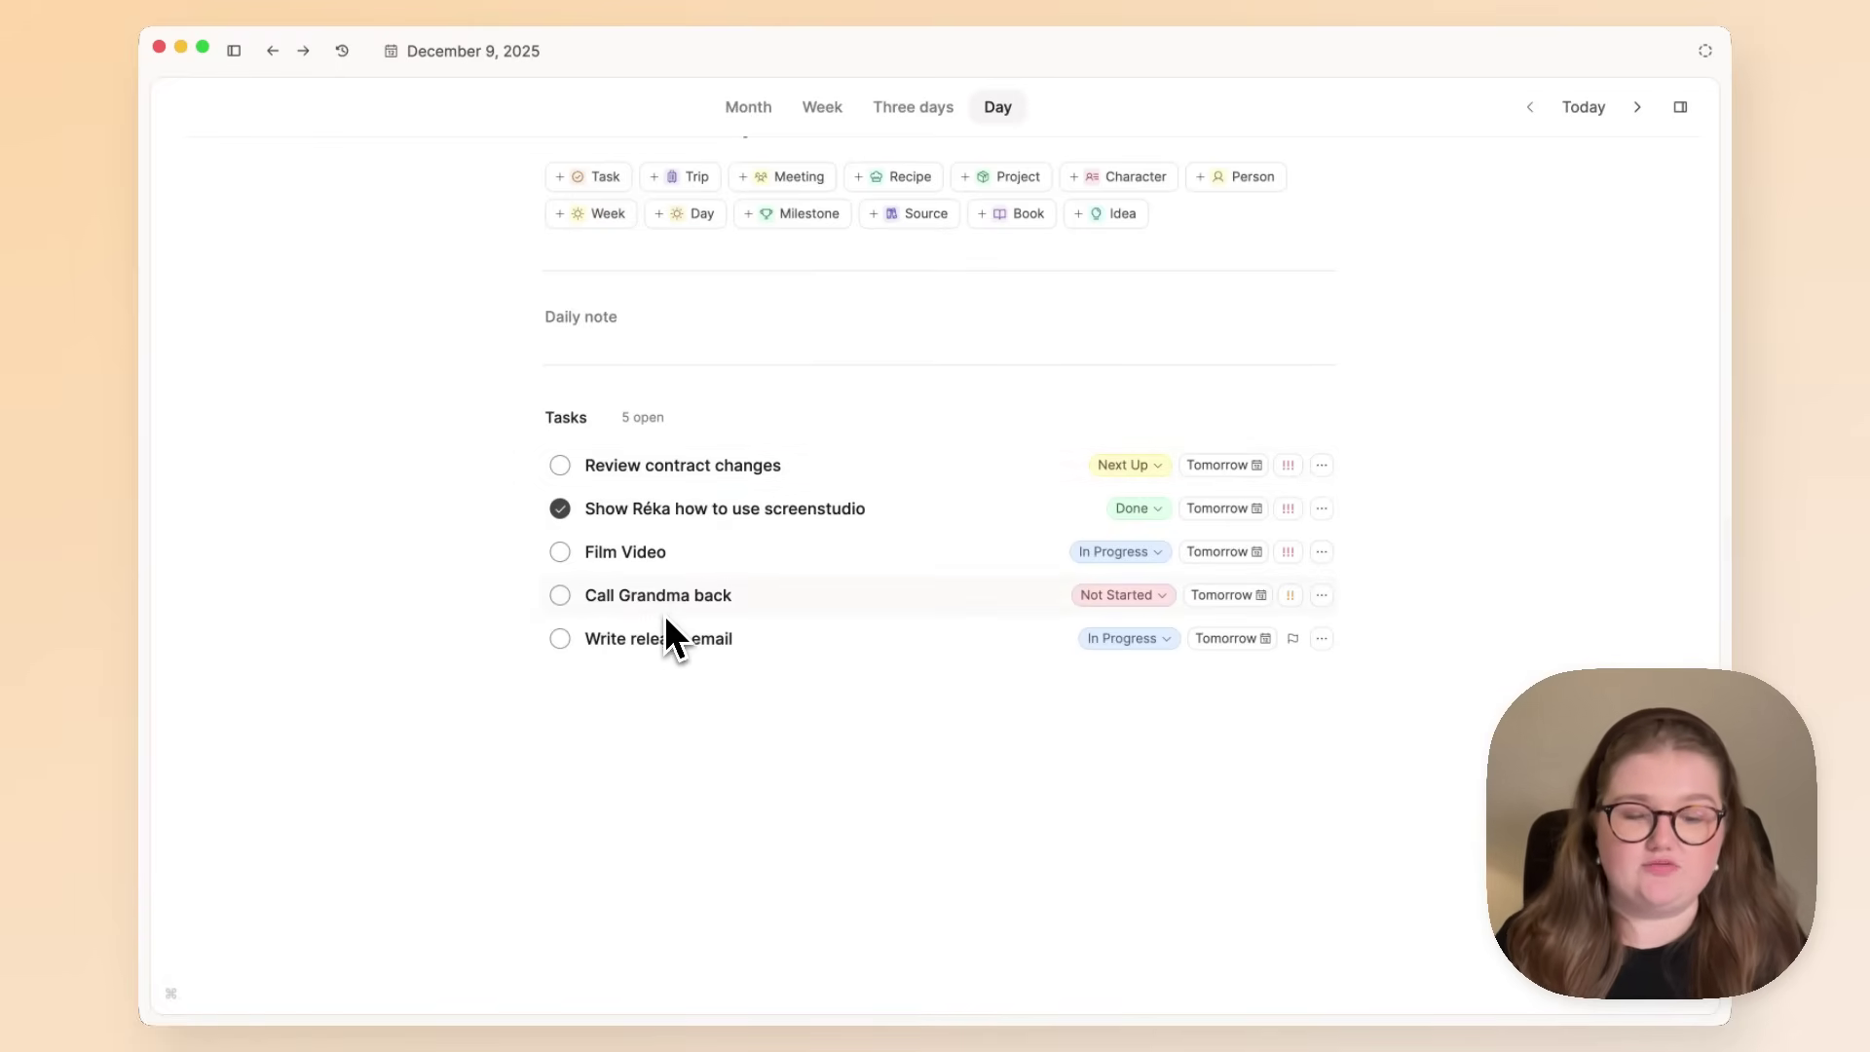
{"action": "scroll", "coordinate": [666, 622], "scroll_direction": "up", "scroll_amount": 2}
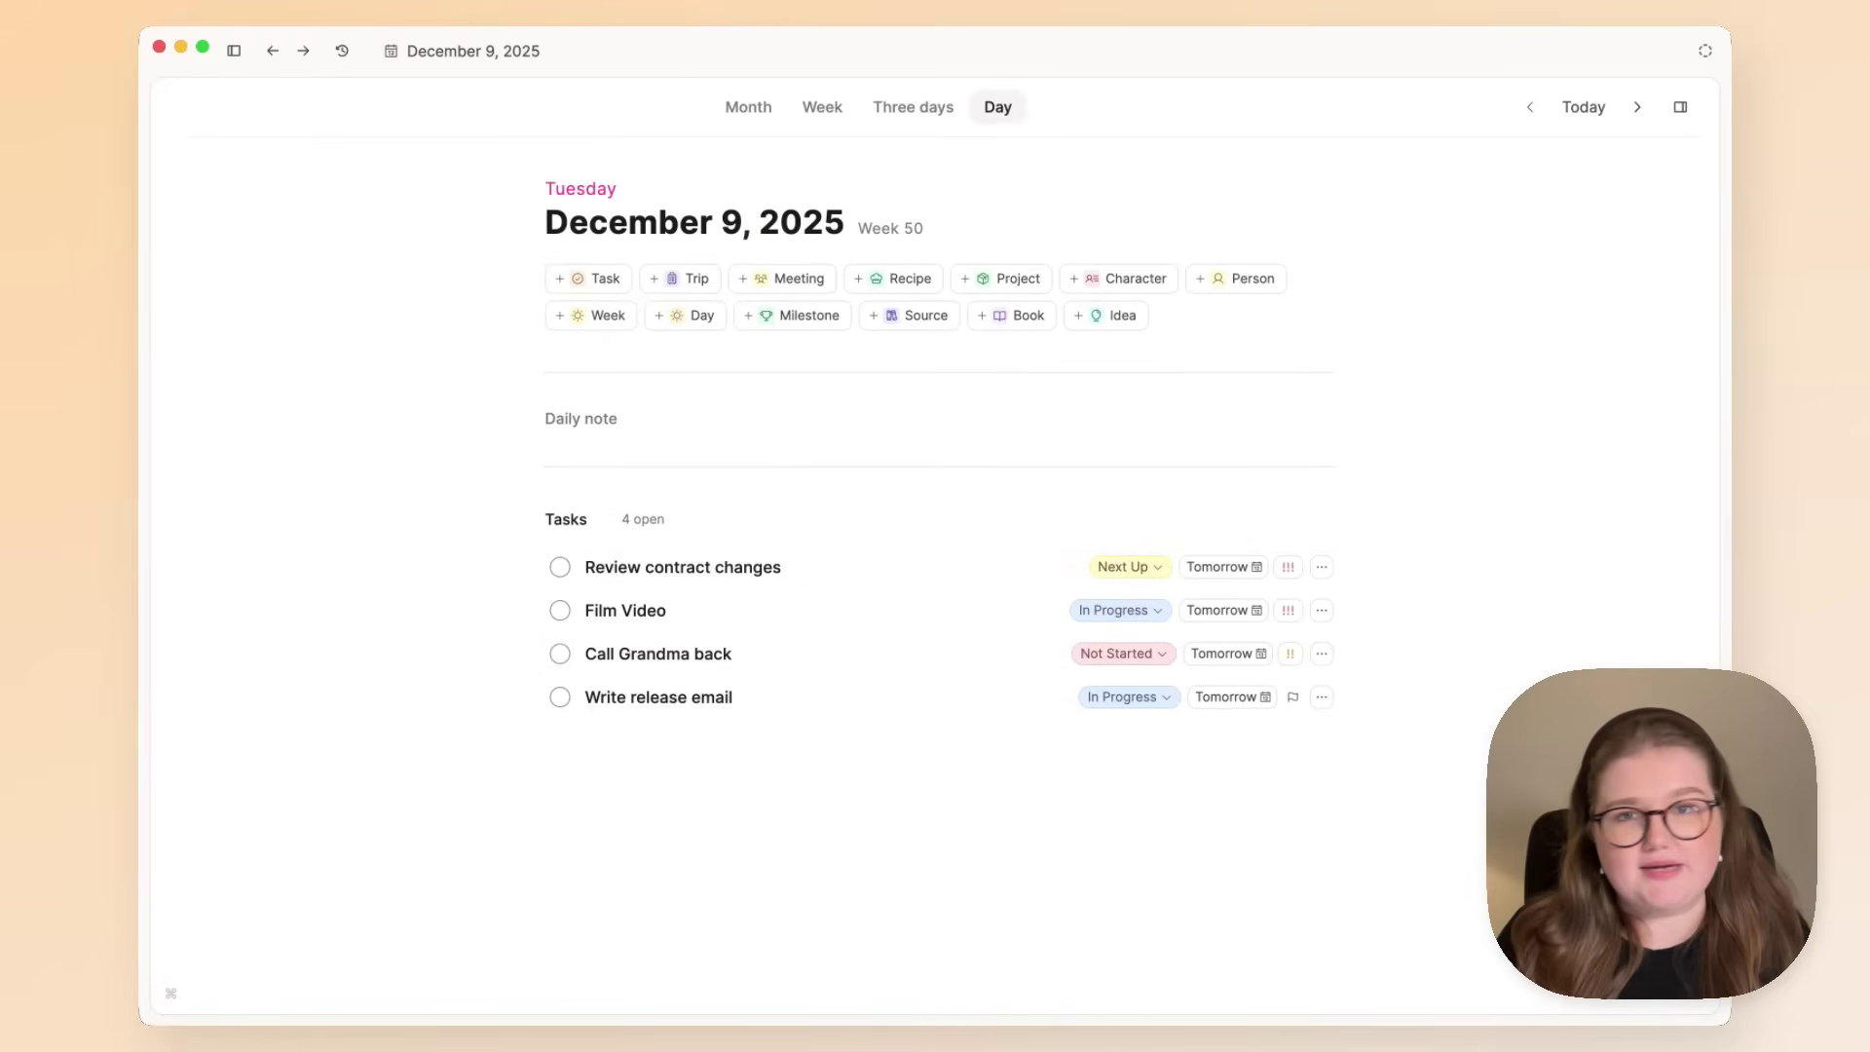